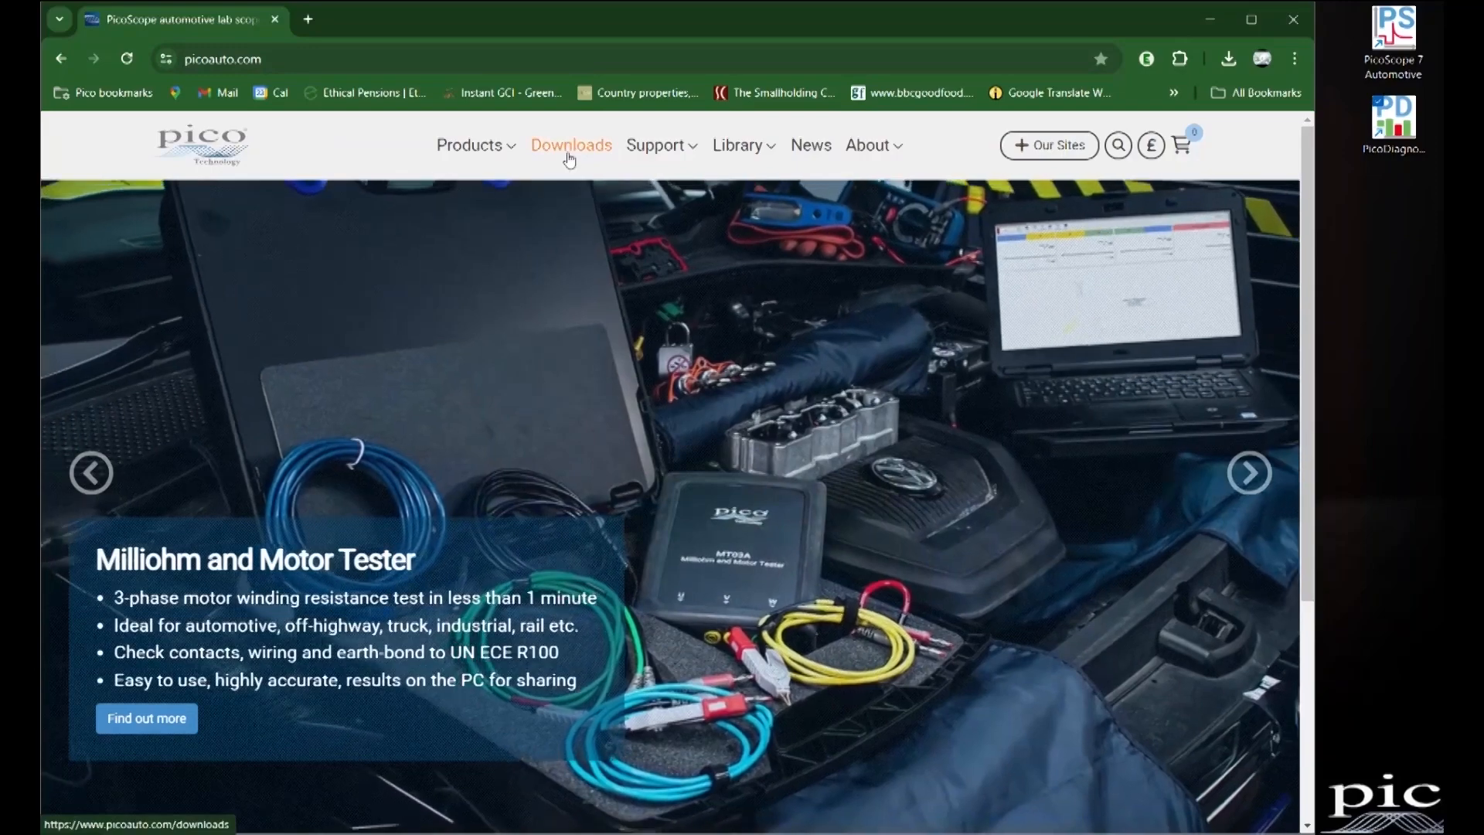
- Open the Pico downloads page and expand the PicoScope 7.1.21 Stable entry to view its download options
click(569, 155)
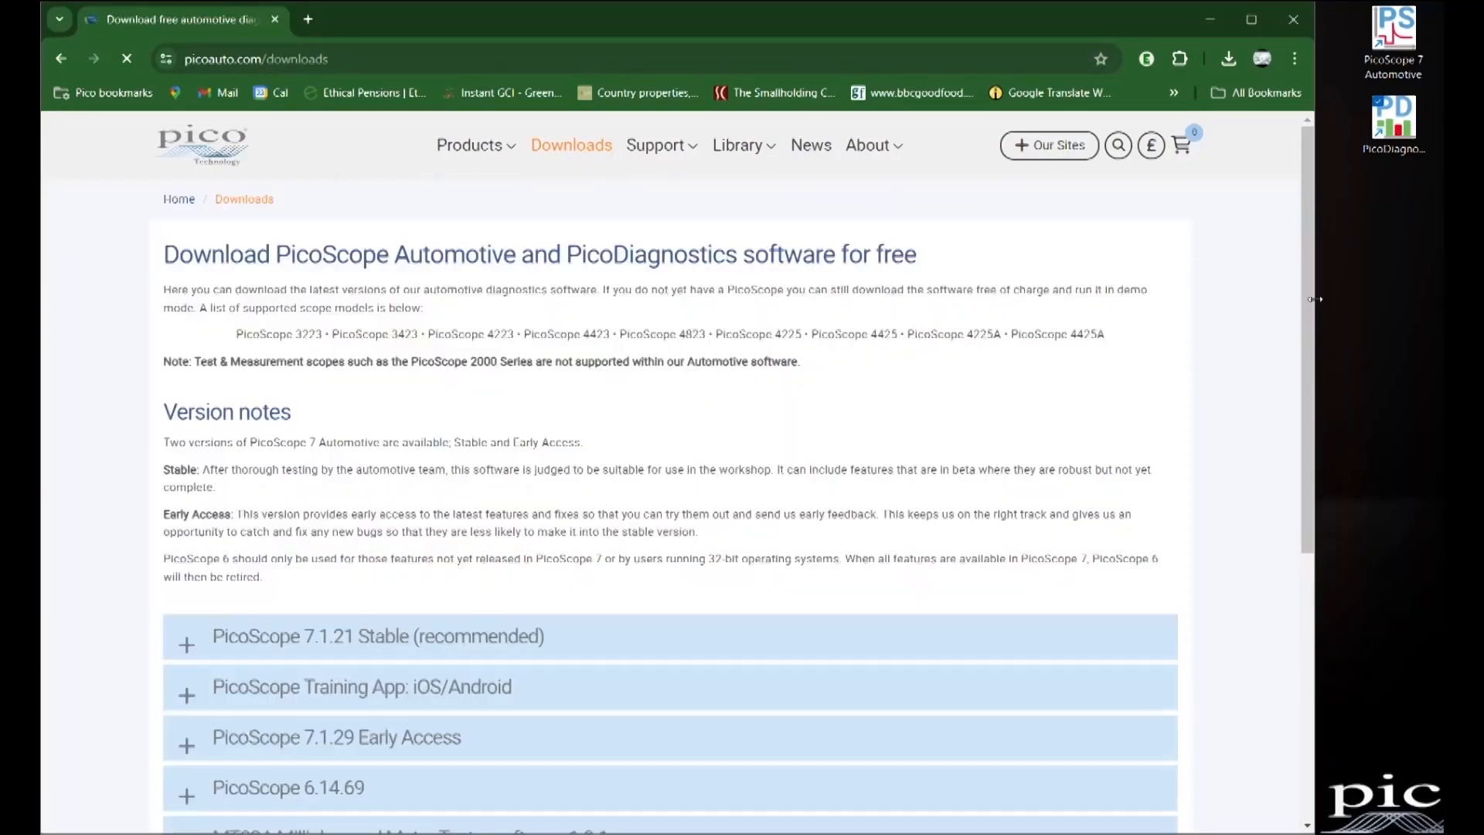
scroll(1312, 294, down, 2)
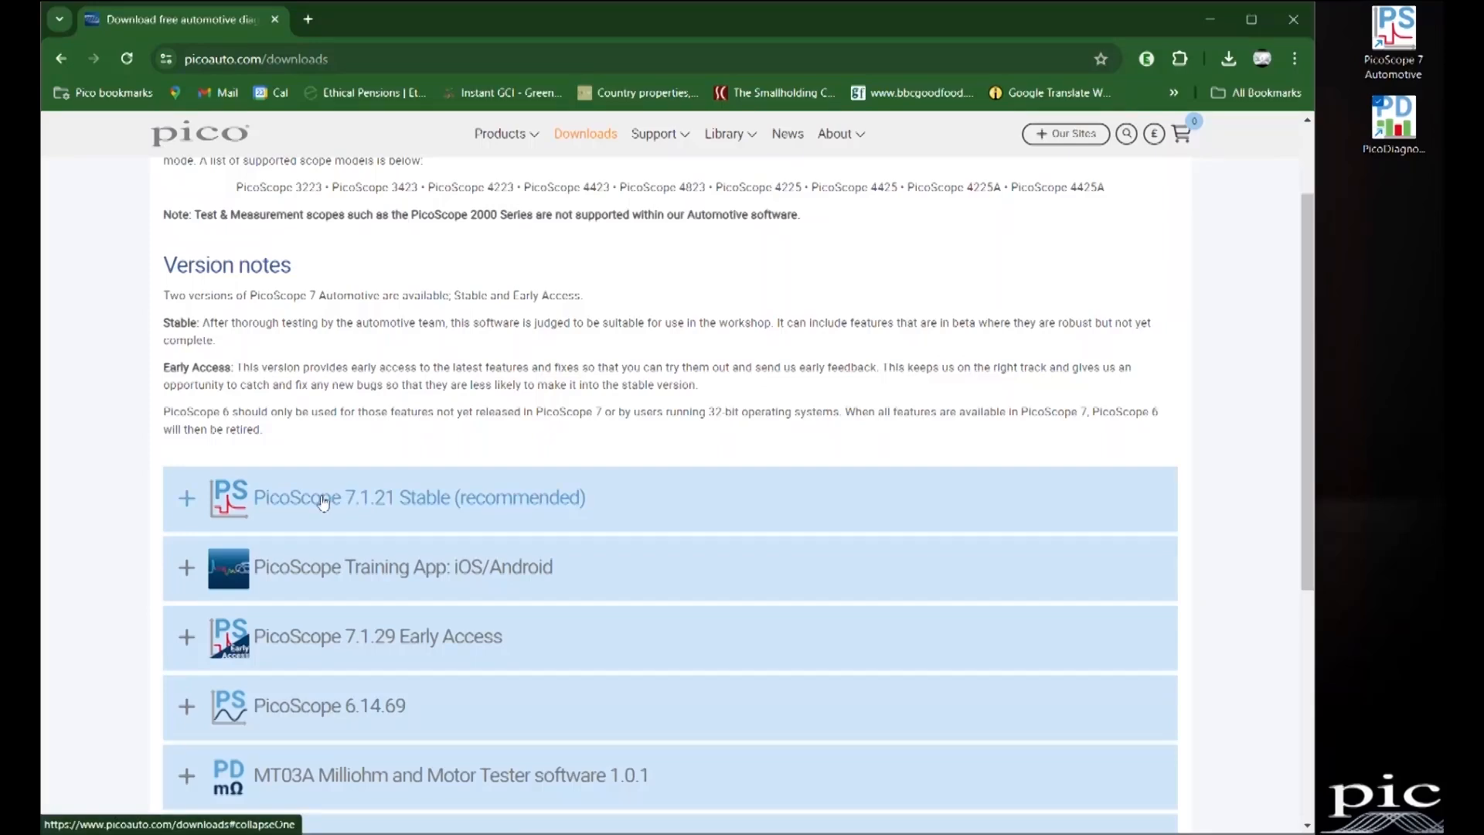
click(194, 501)
drag(1305, 210, 1305, 238)
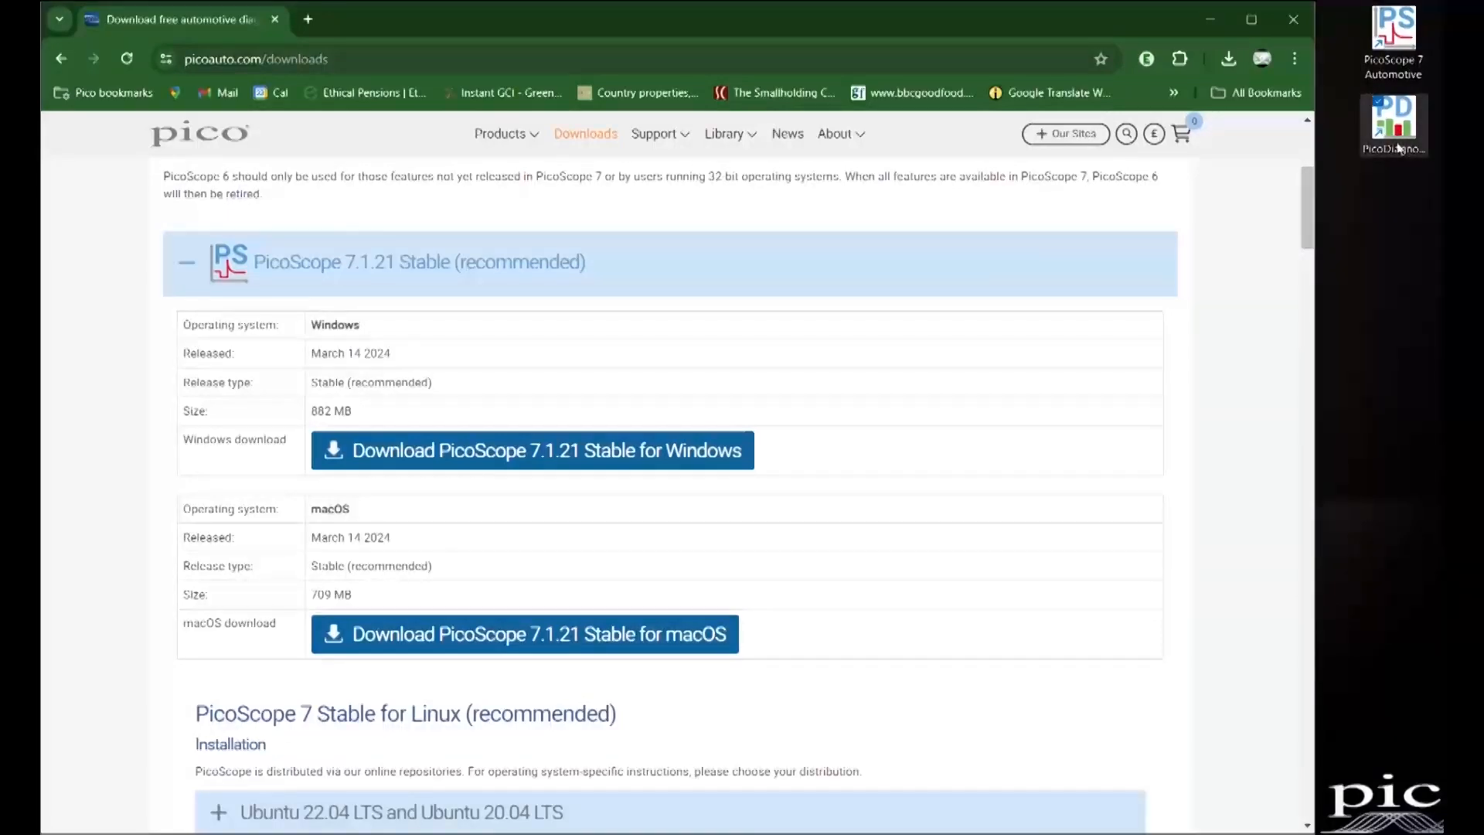
- Launch PicoScope 7 Automotive and connect the PicoScope Automotive Demo device
double_click(1396, 32)
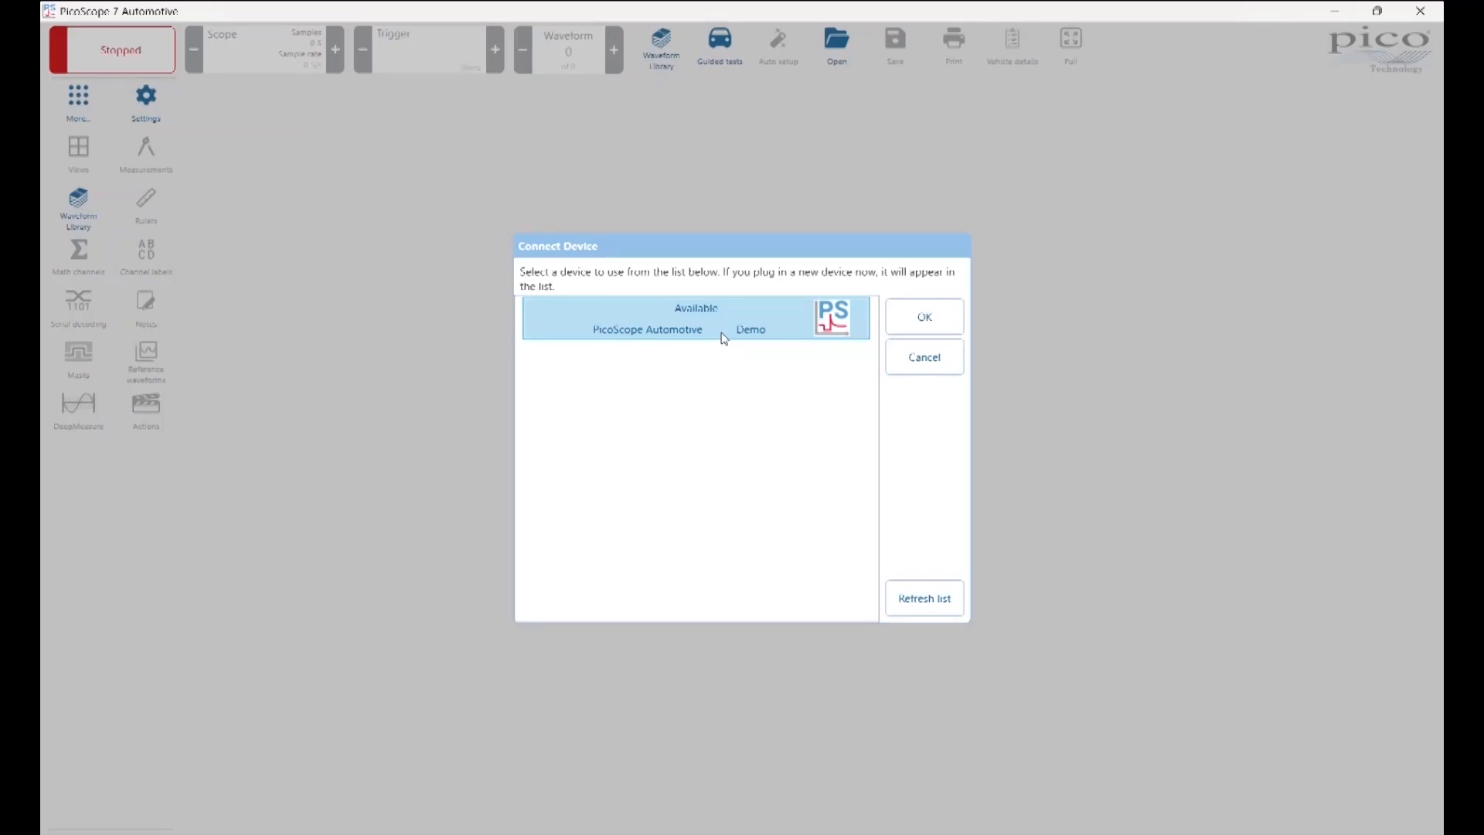
click(903, 324)
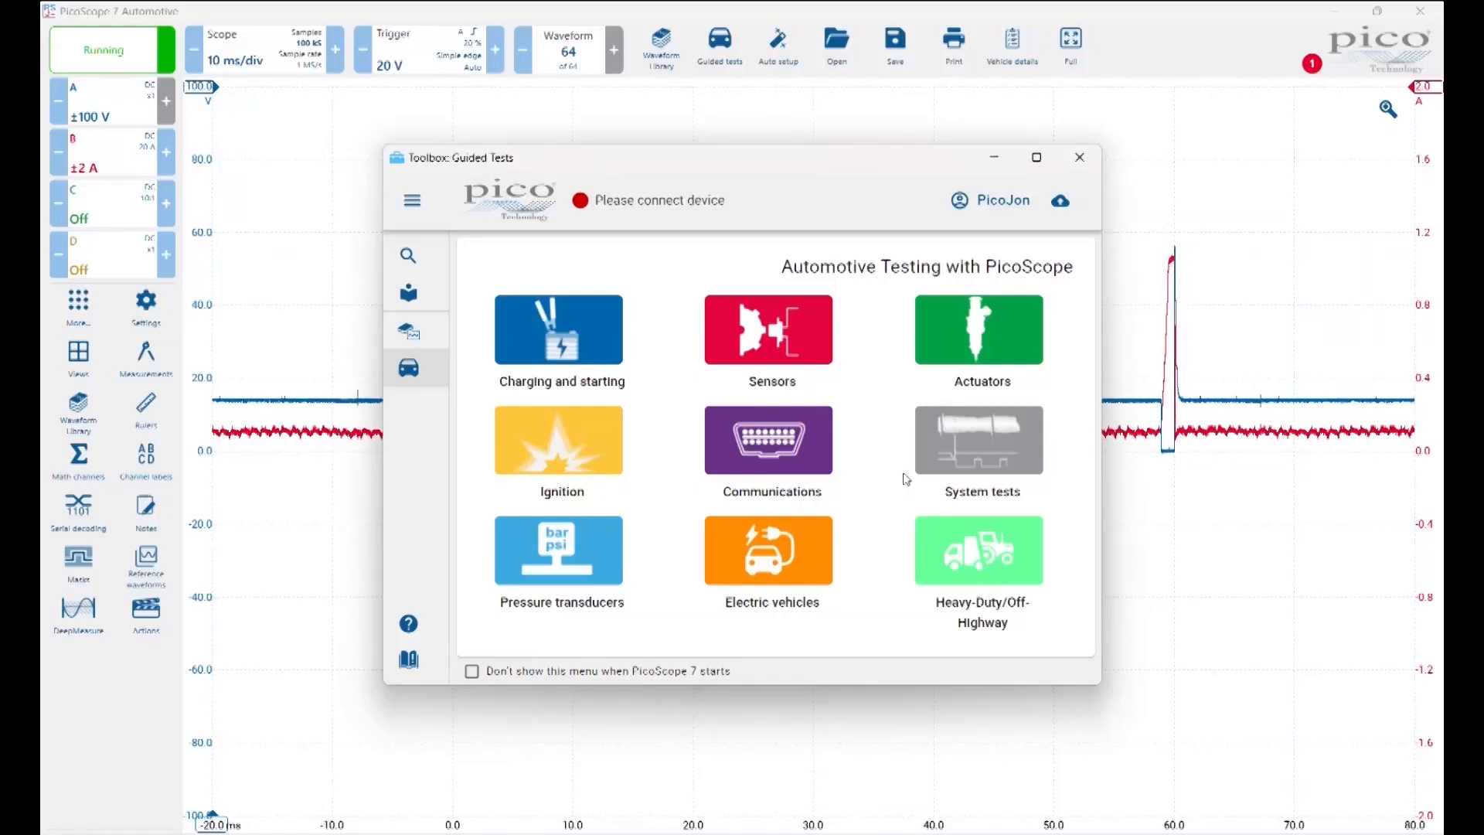
- Load the guide and settings file for the Camshaft position (Hall effect) guided test from the Sensors category
click(799, 340)
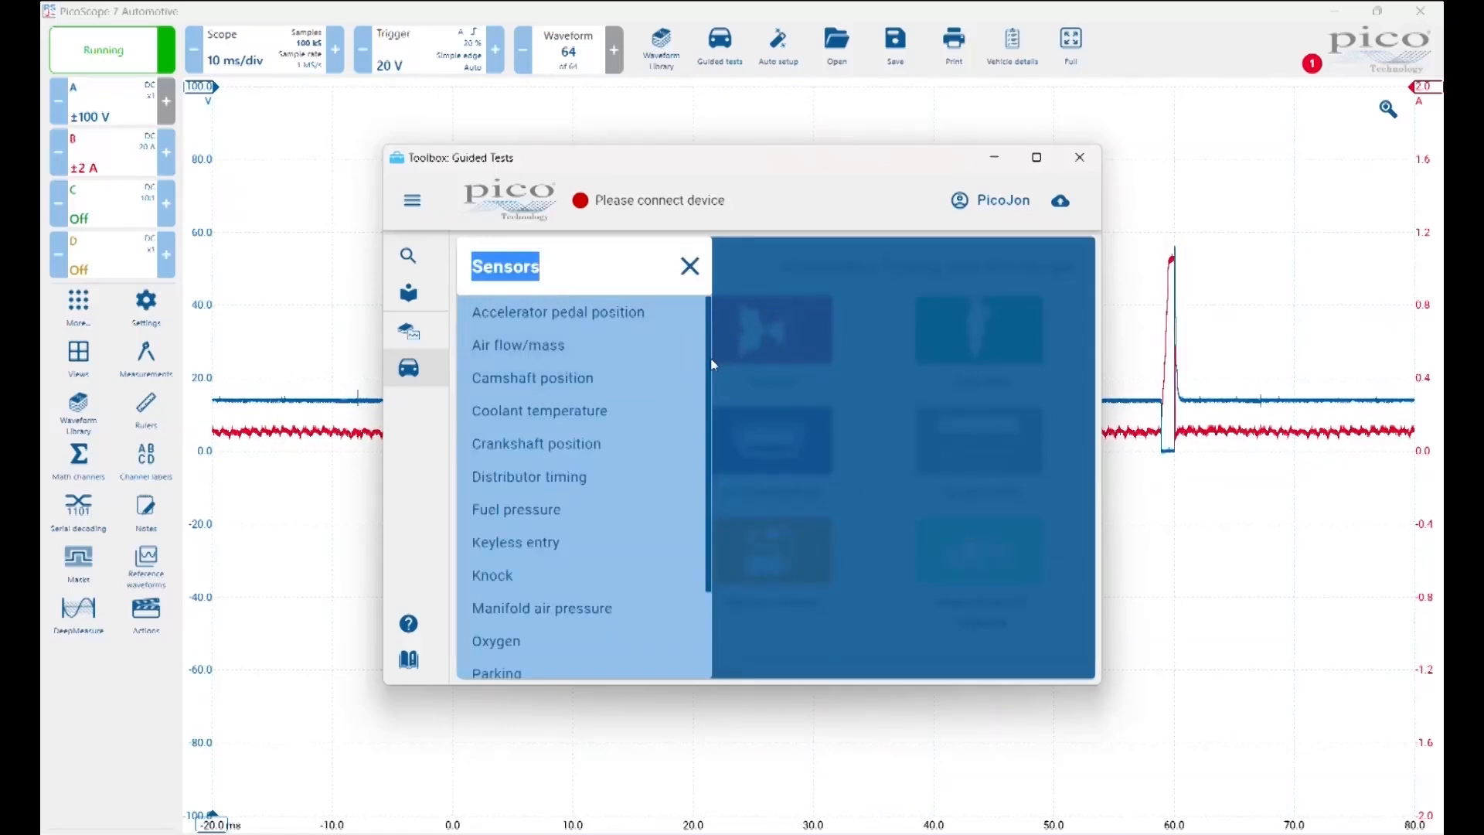
drag(711, 359, 712, 467)
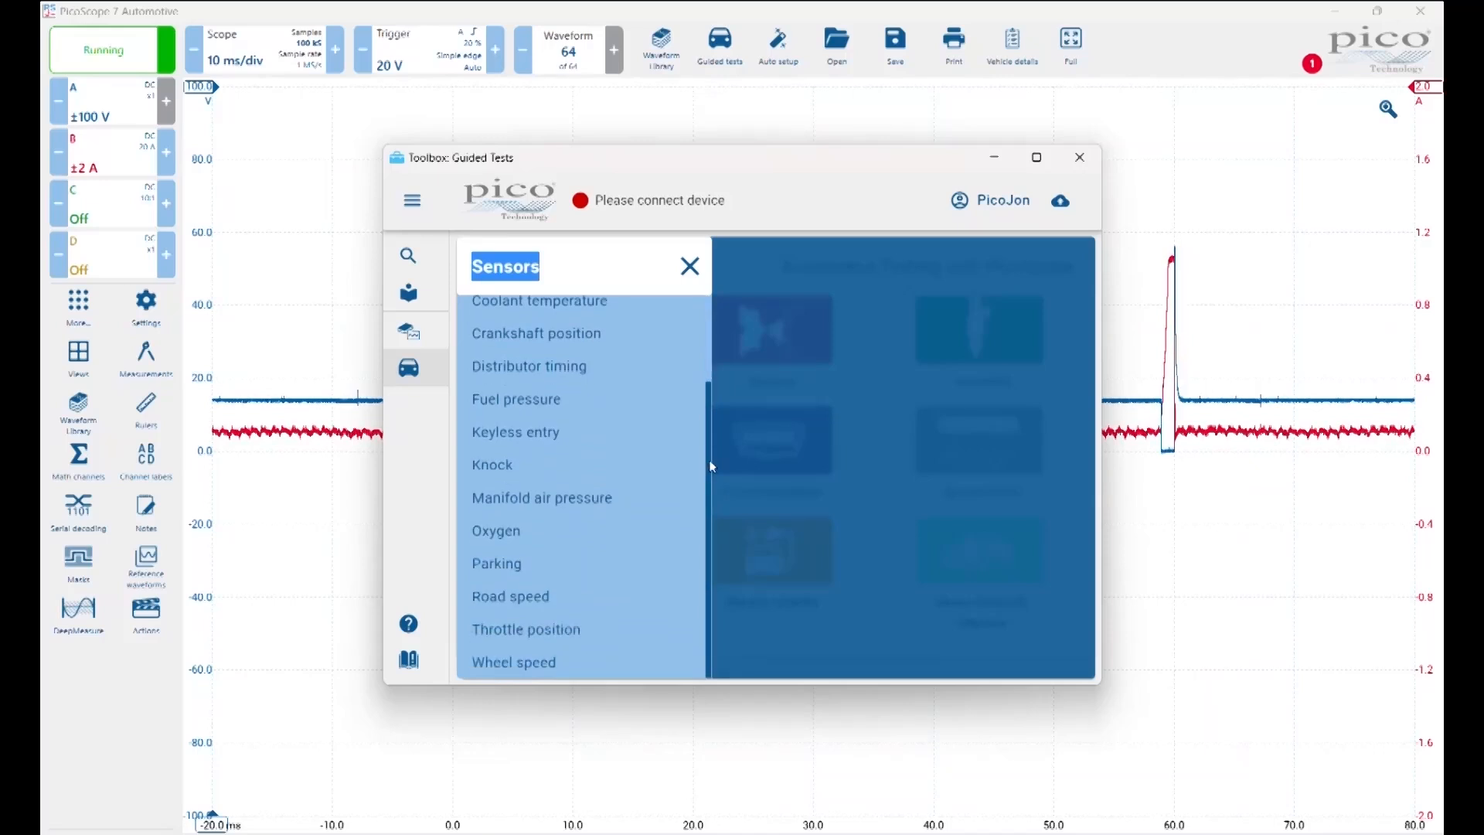
drag(712, 467, 707, 371)
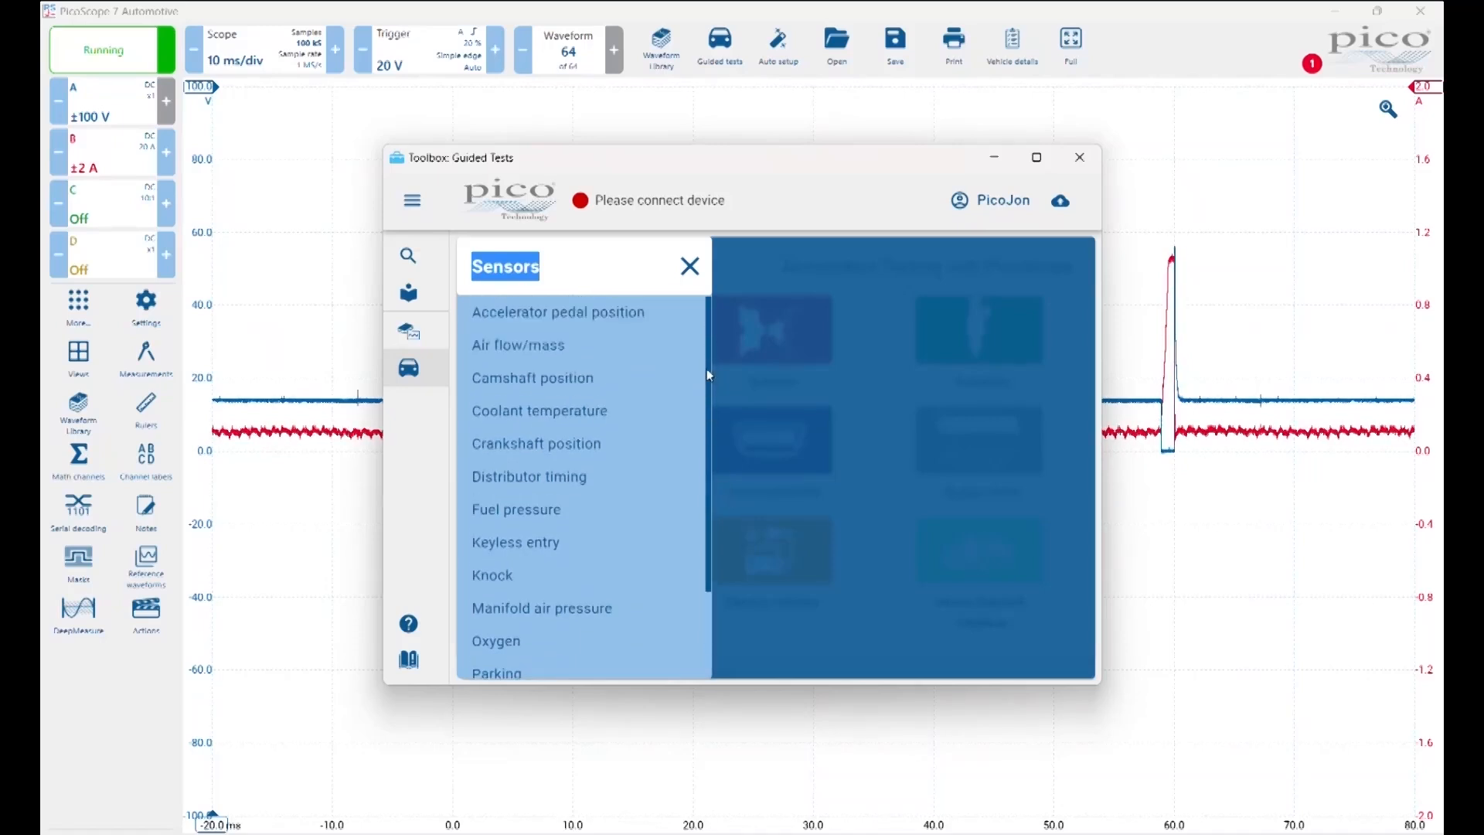
click(548, 377)
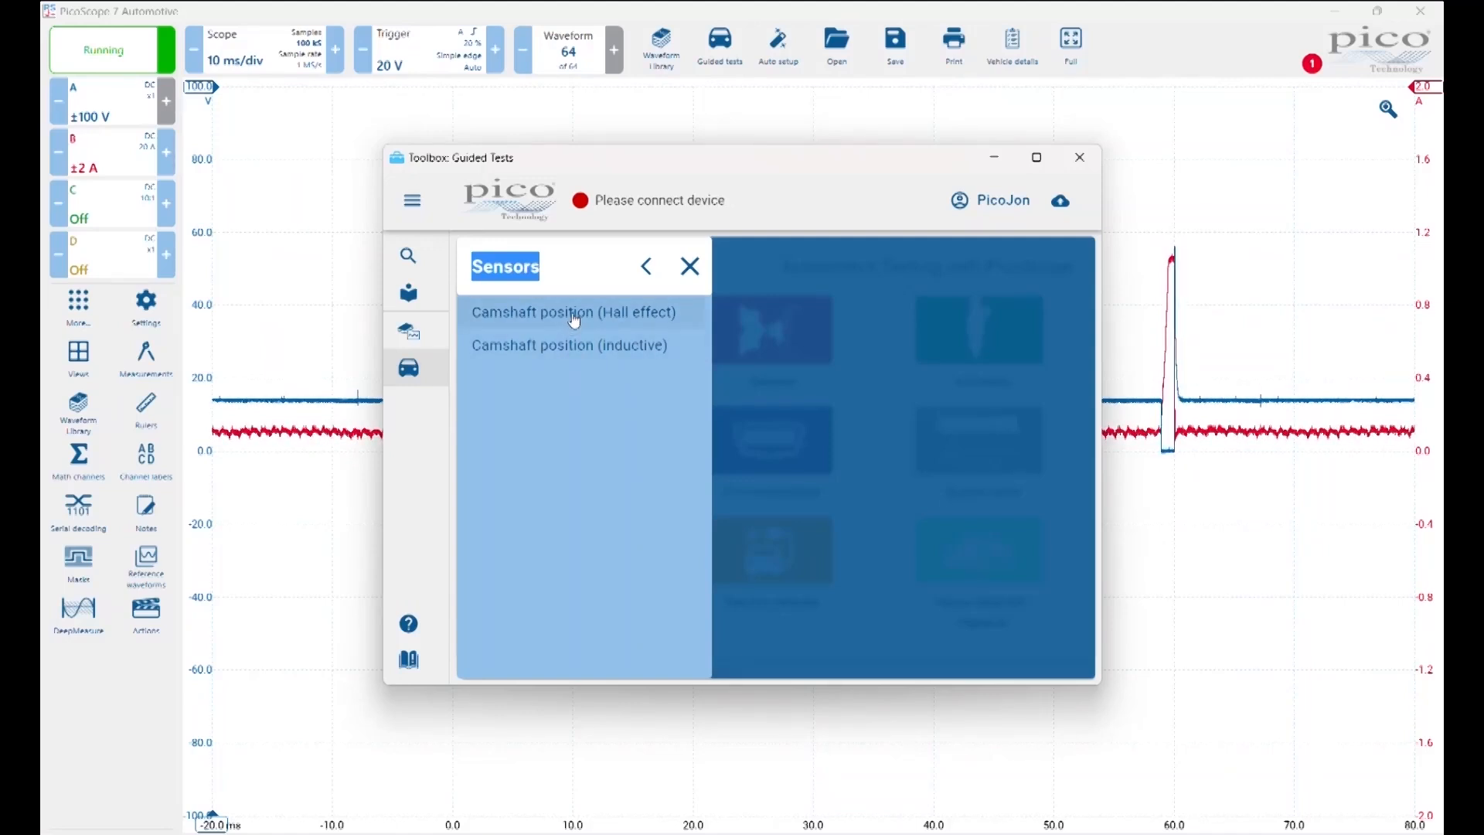
drag(709, 166, 701, 125)
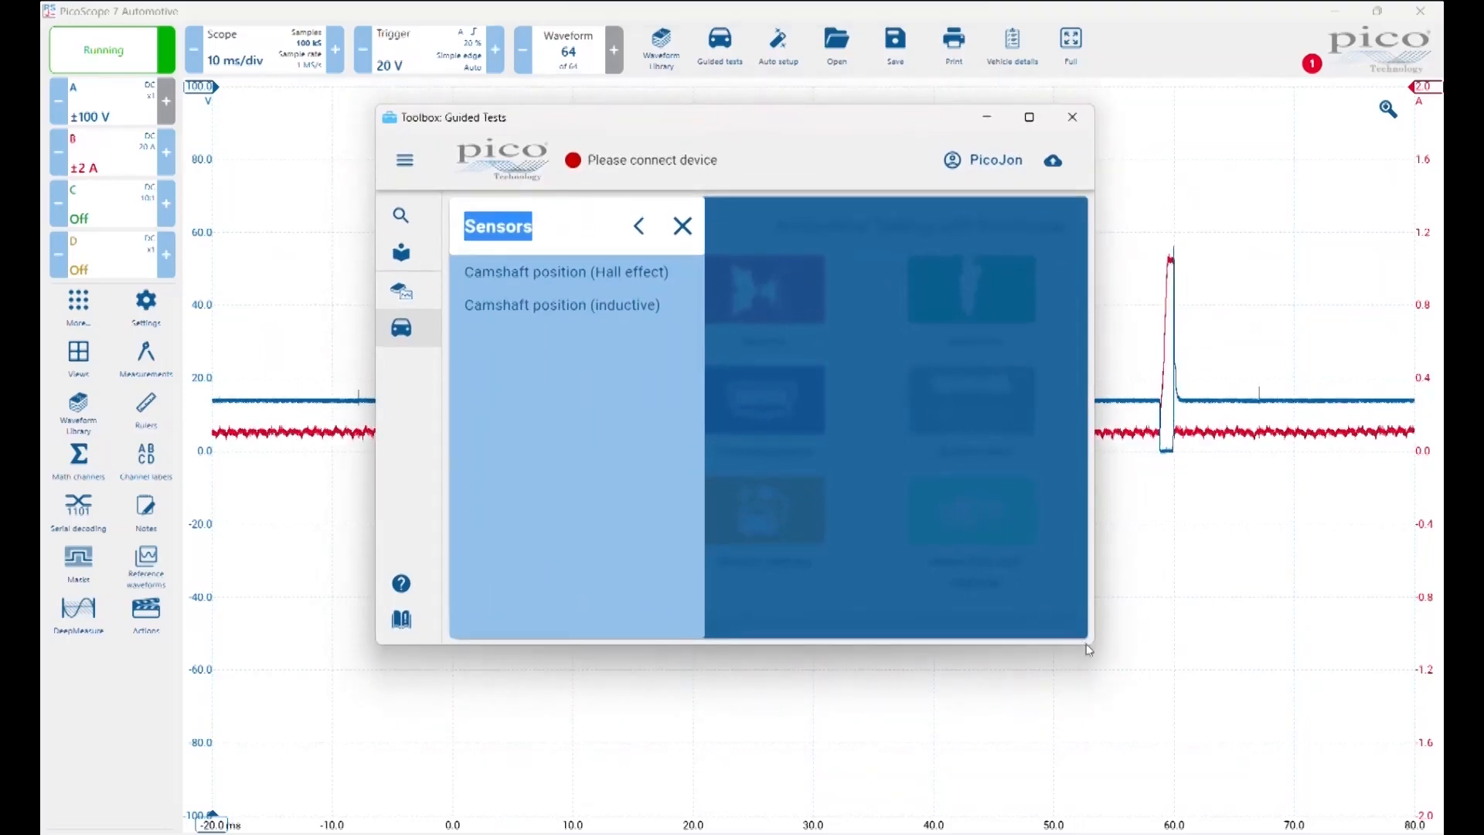
drag(1090, 646, 1127, 727)
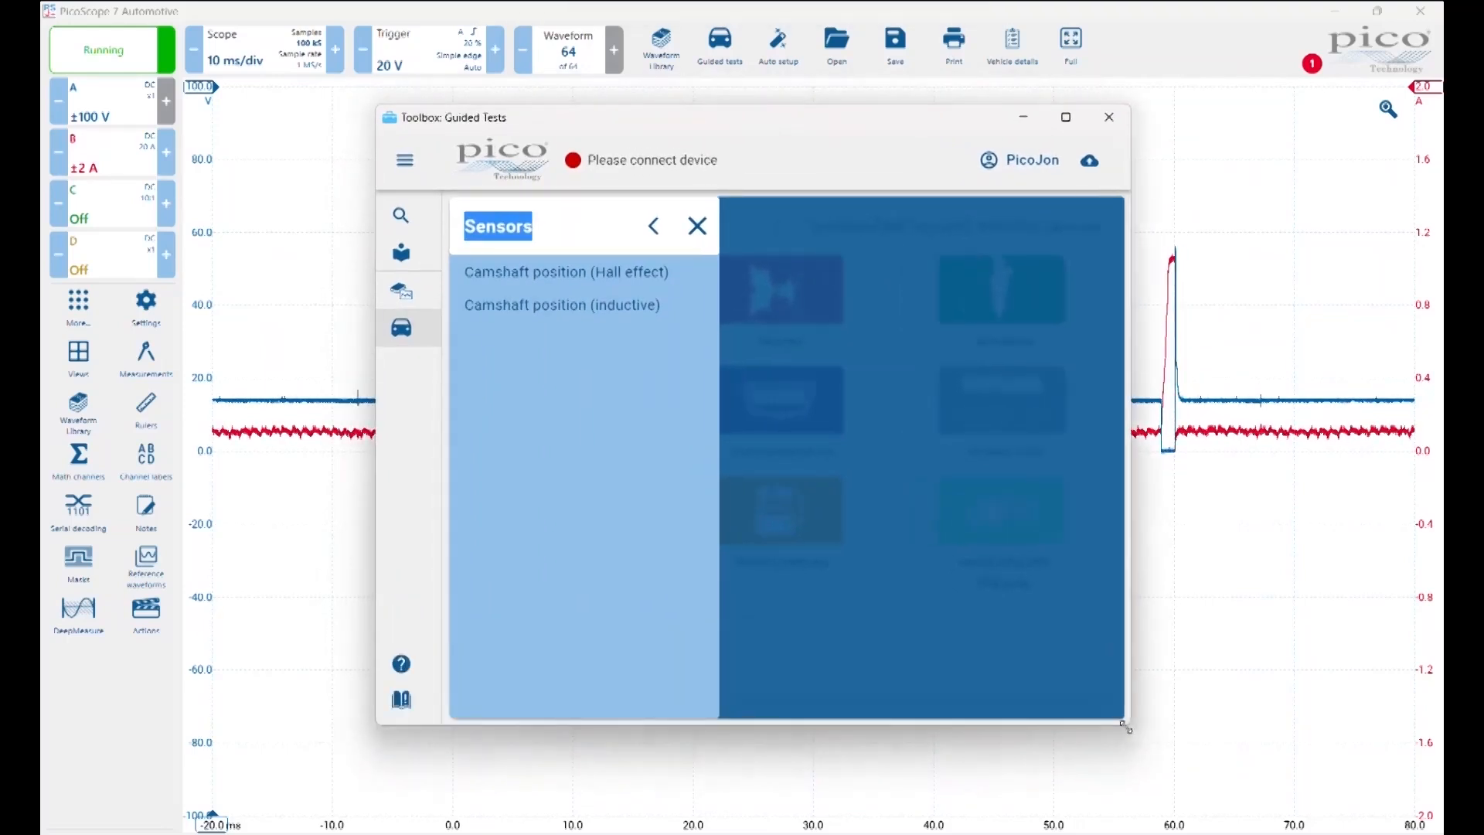
click(622, 272)
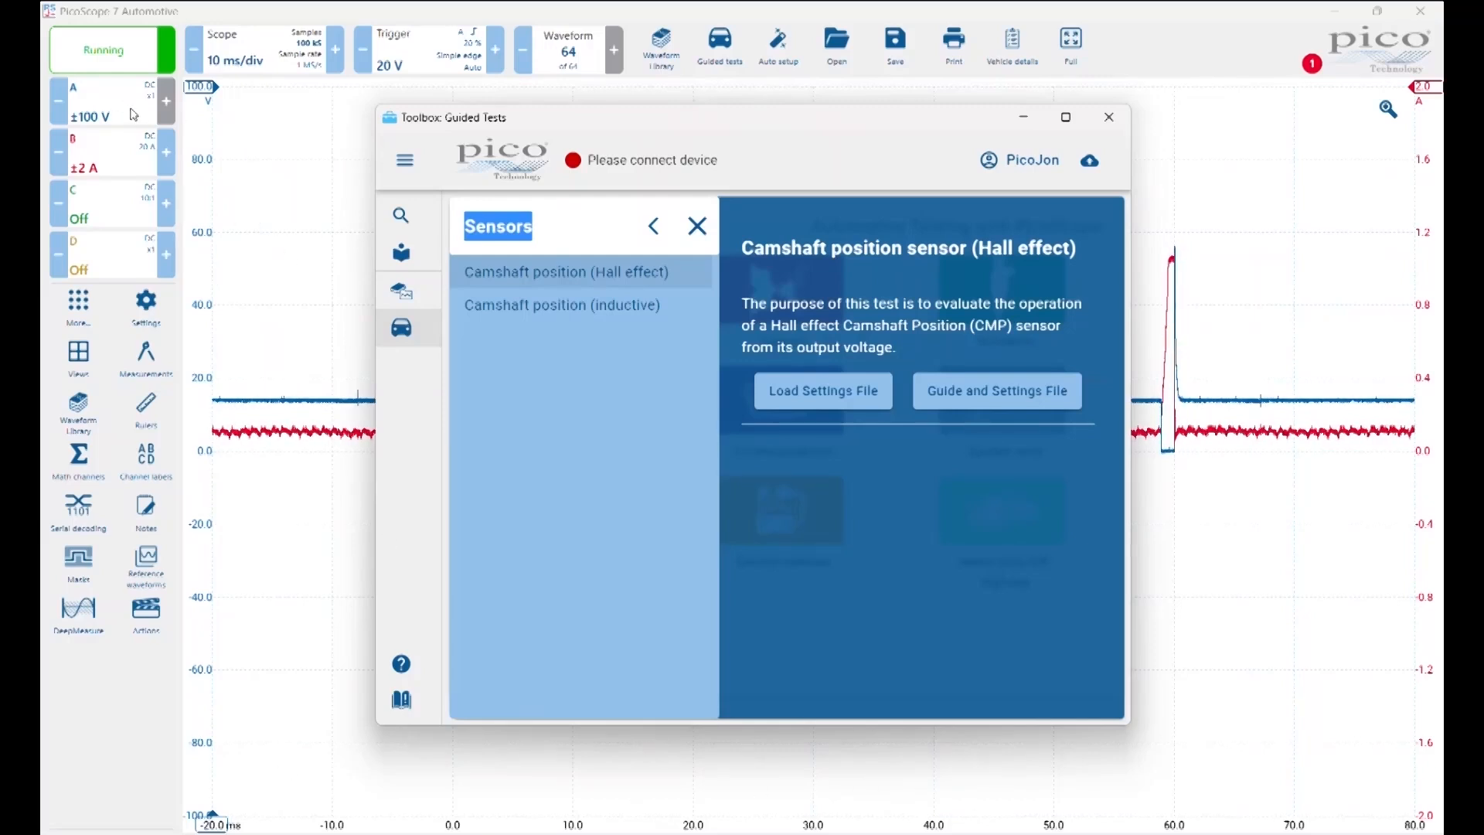
click(969, 401)
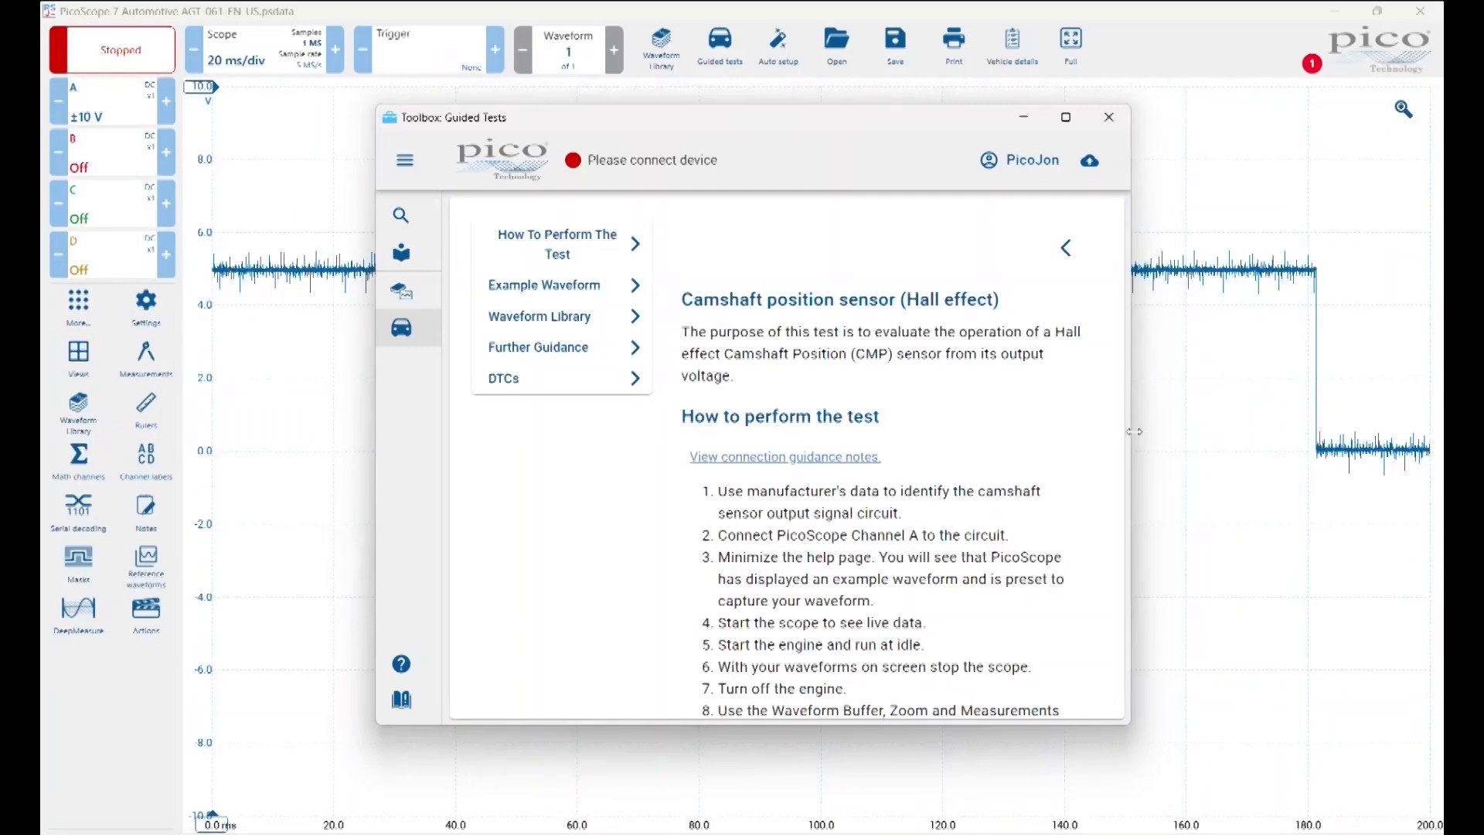
- Enlarge and reposition the Guided Tests window so more of the camshaft sensor guide fits on screen
drag(1132, 431, 1317, 432)
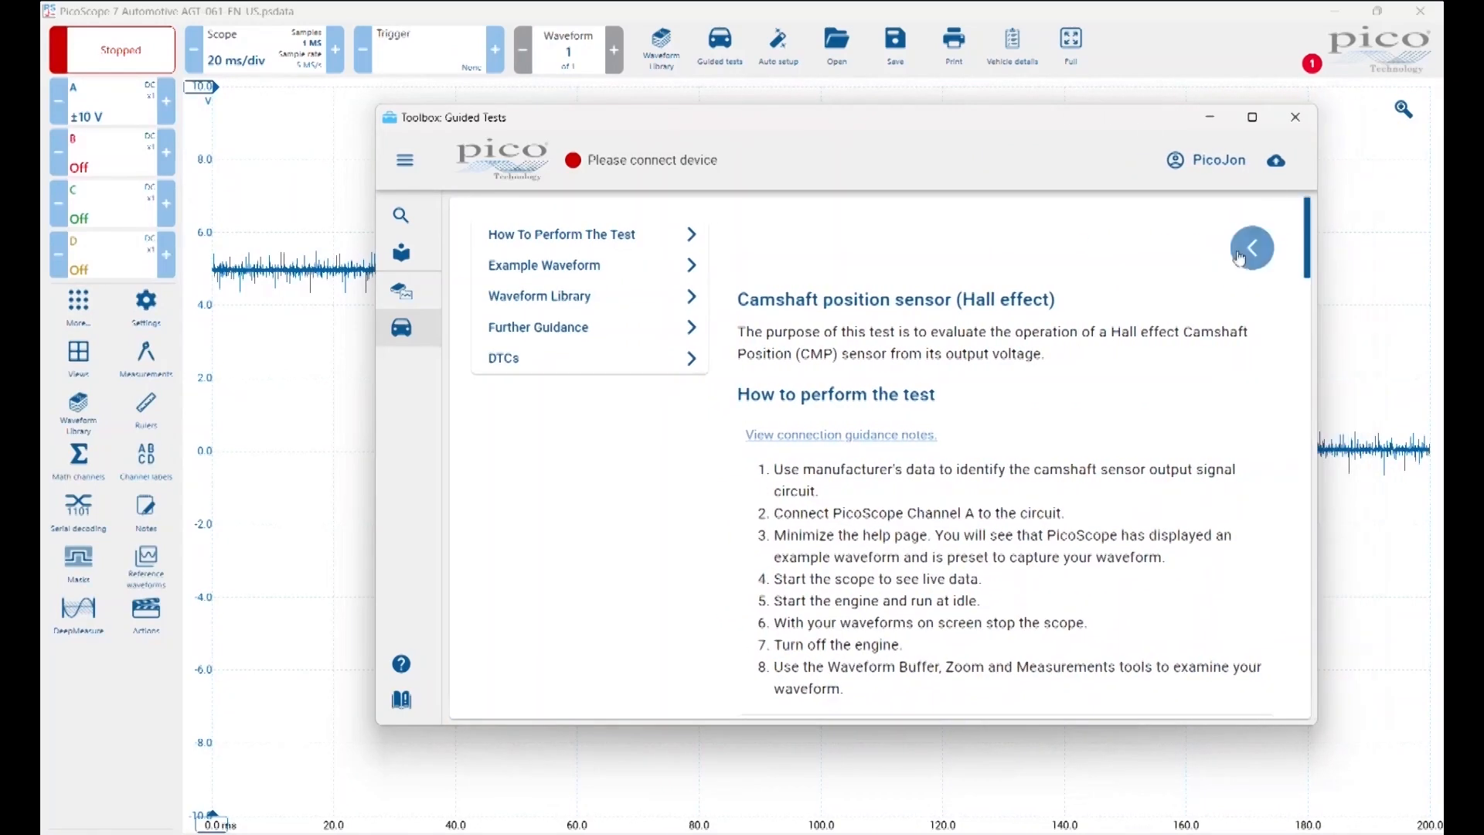
drag(1122, 63, 1077, 47)
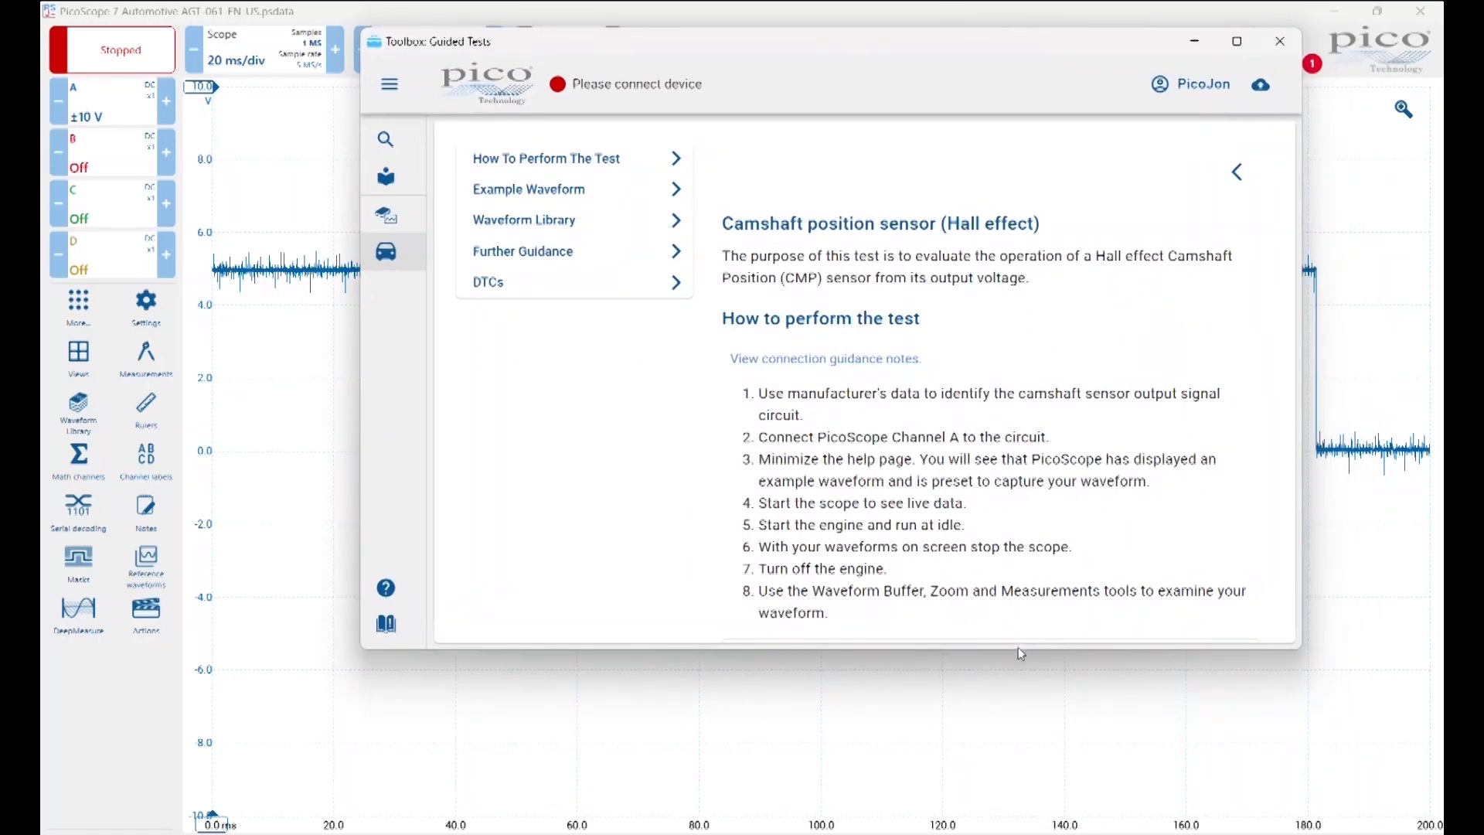
drag(1022, 650, 1013, 804)
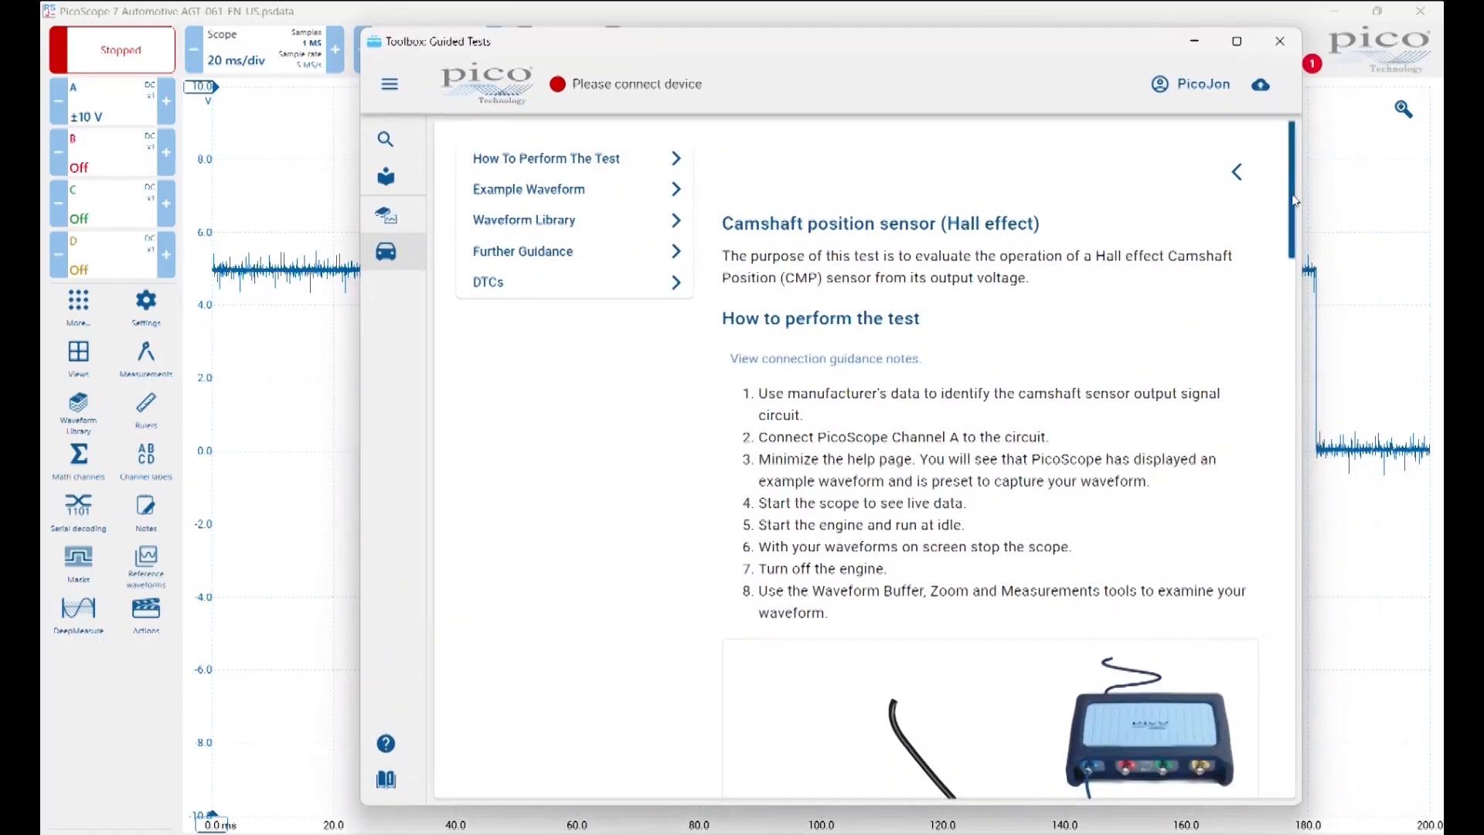
- Examine the camshaft sensor guide's connection diagram, example waveform and waveform notes
drag(1296, 201, 1306, 312)
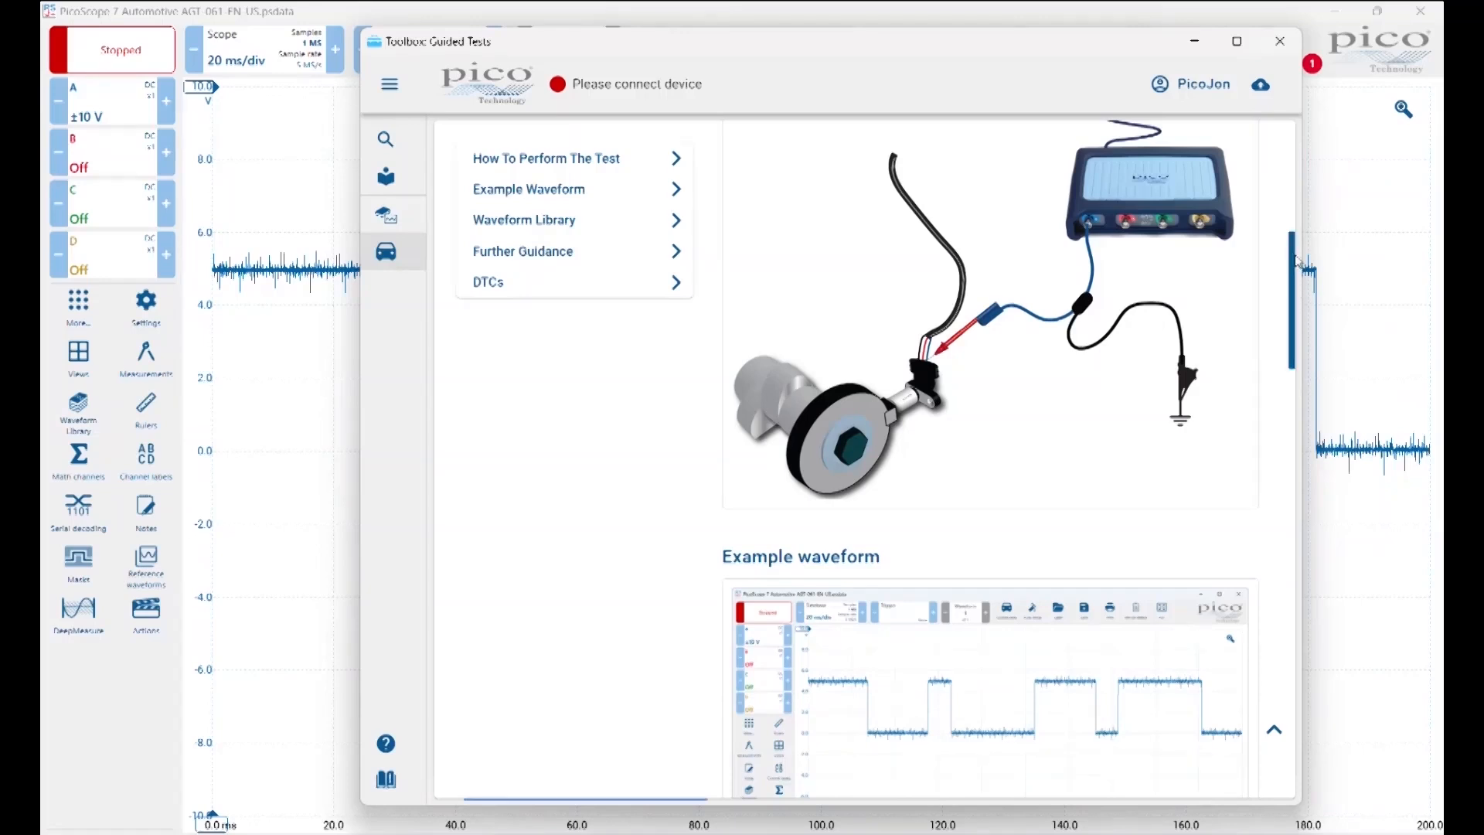
drag(1294, 267, 1294, 215)
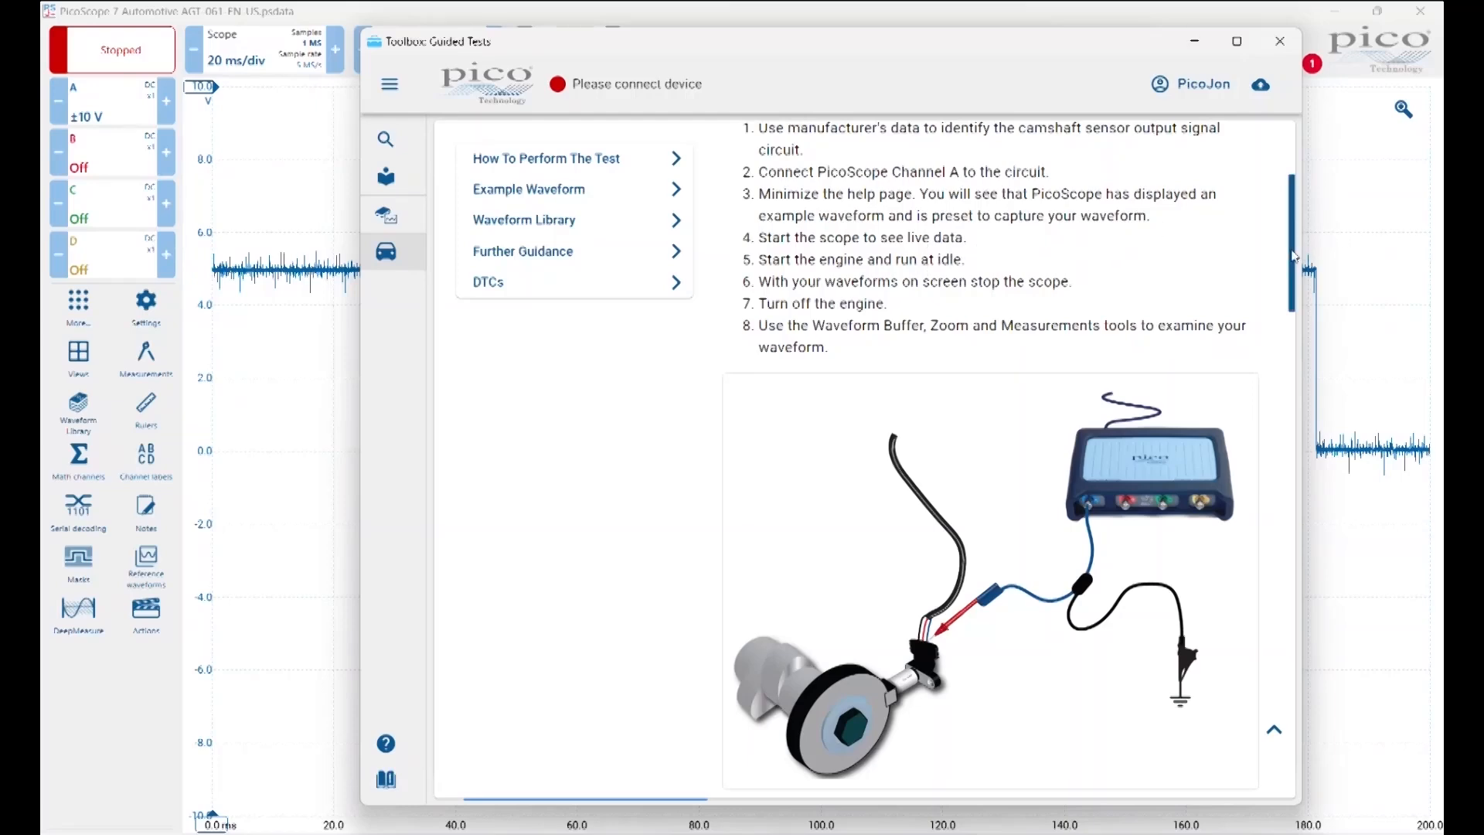
drag(1295, 257, 1300, 373)
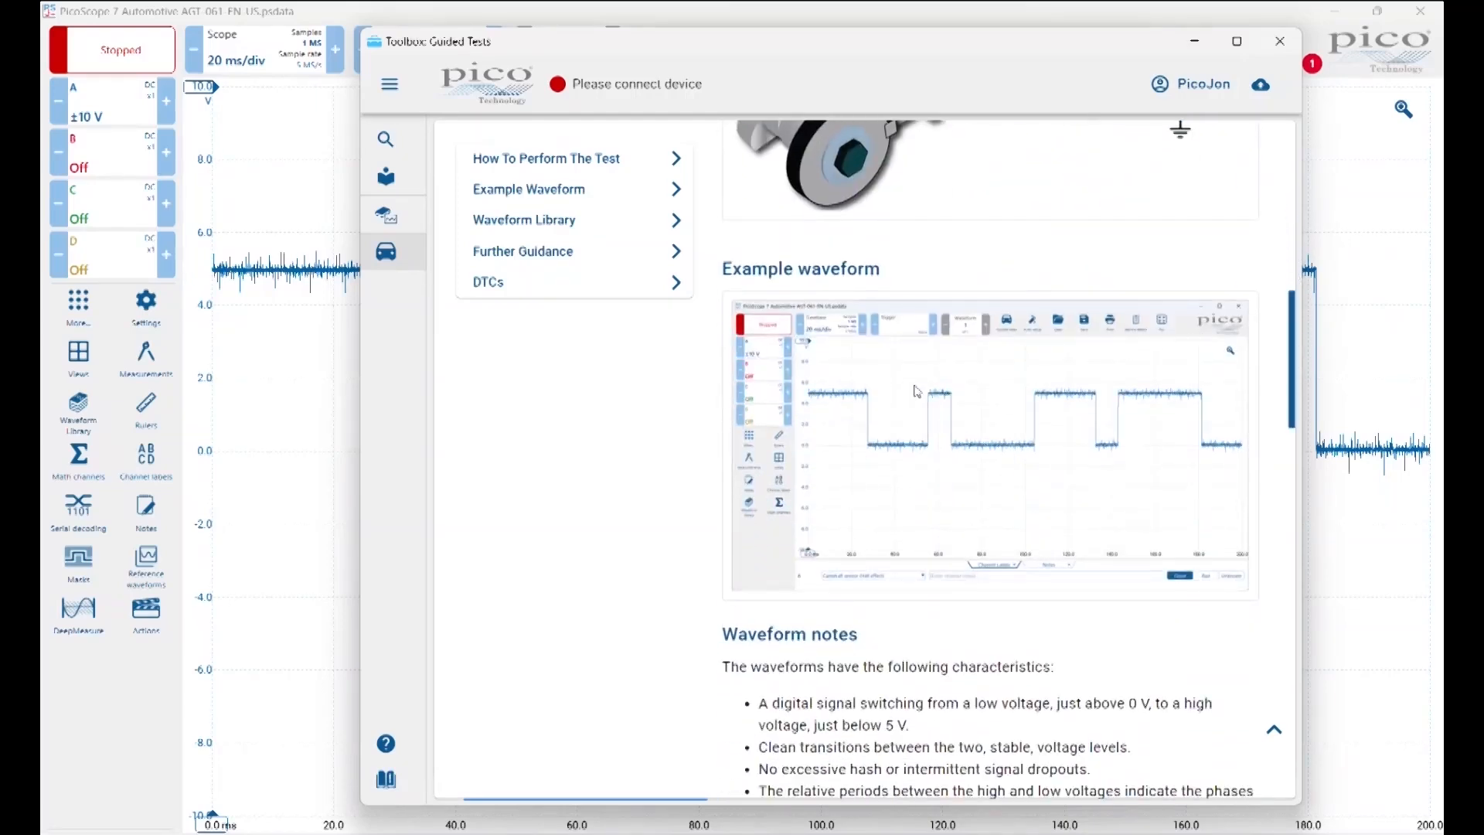
drag(971, 46, 918, 81)
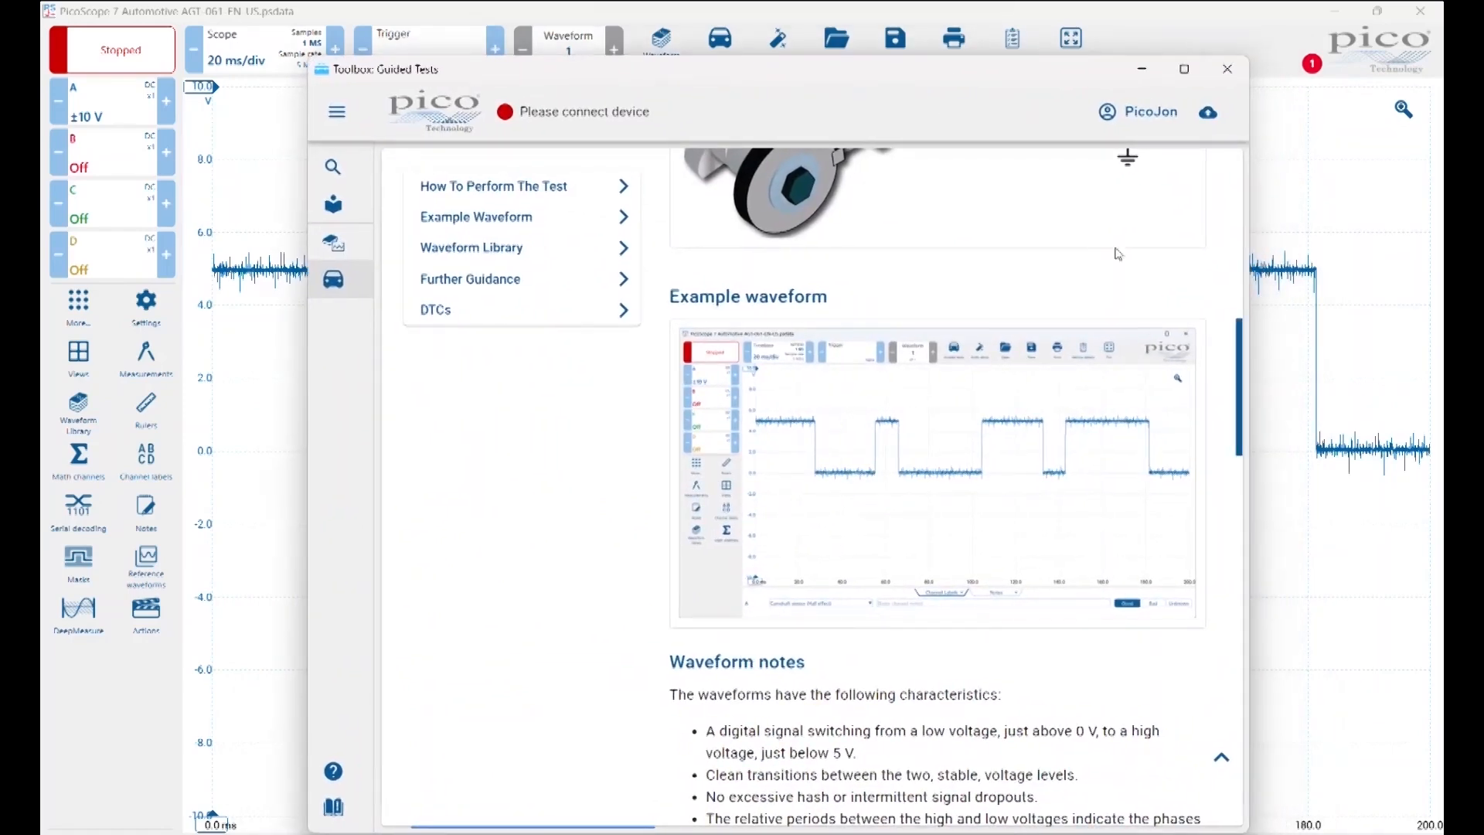
mouse_move(1245, 358)
mouse_down()
mouse_move(1244, 416)
mouse_move(1245, 375)
mouse_up()
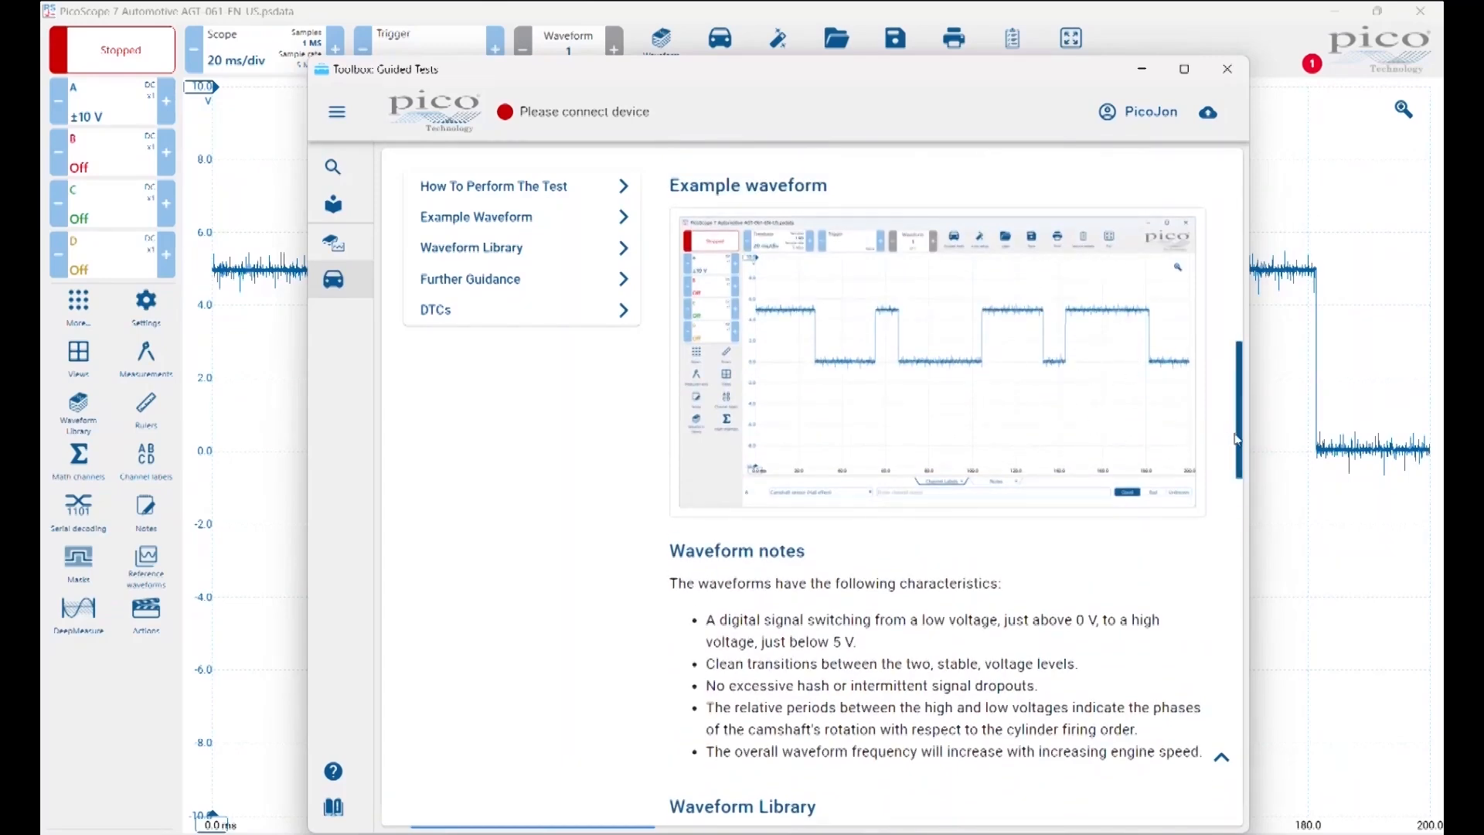
drag(1242, 440, 1247, 474)
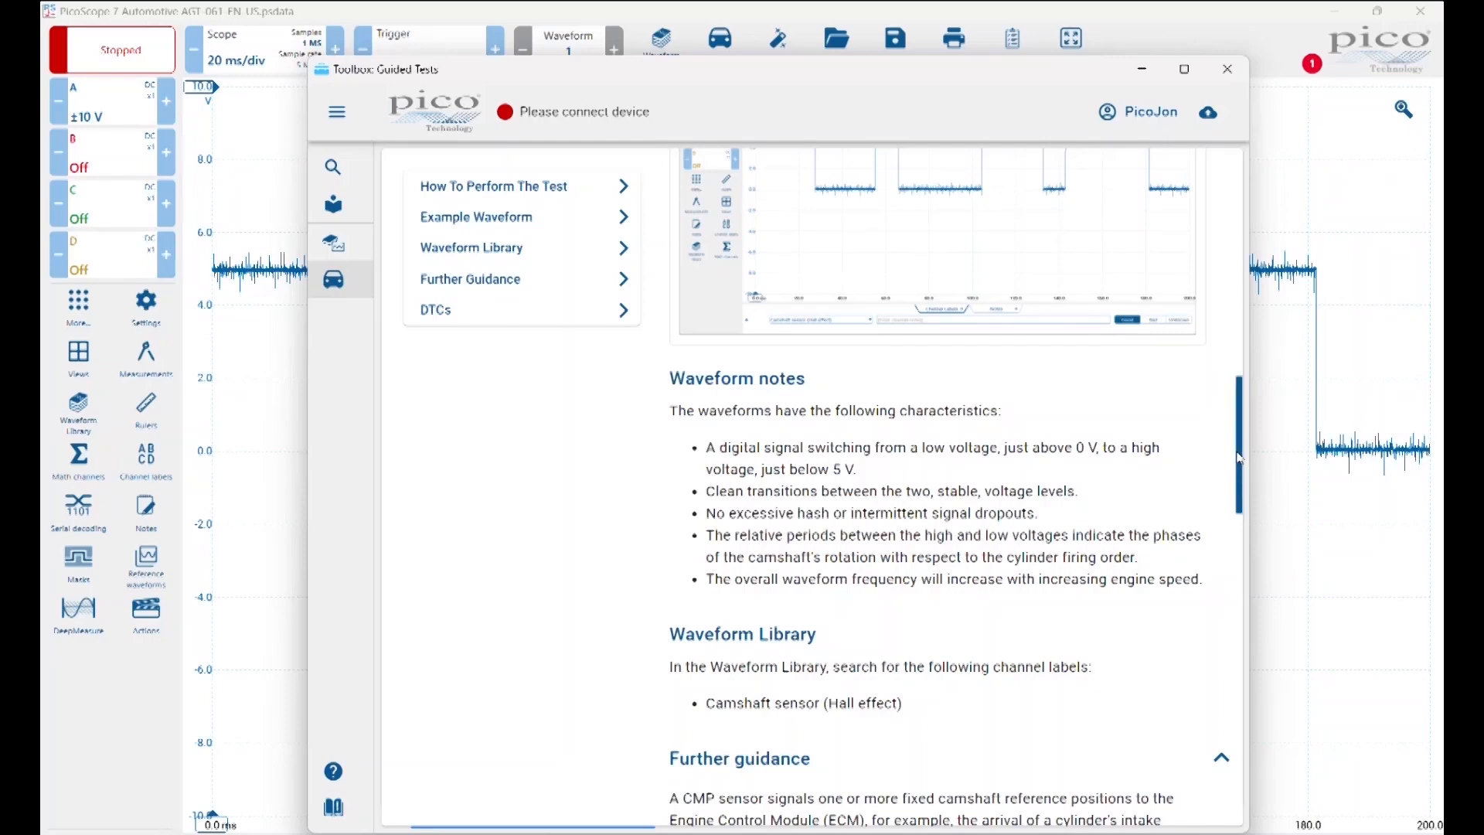
drag(1239, 458, 1238, 460)
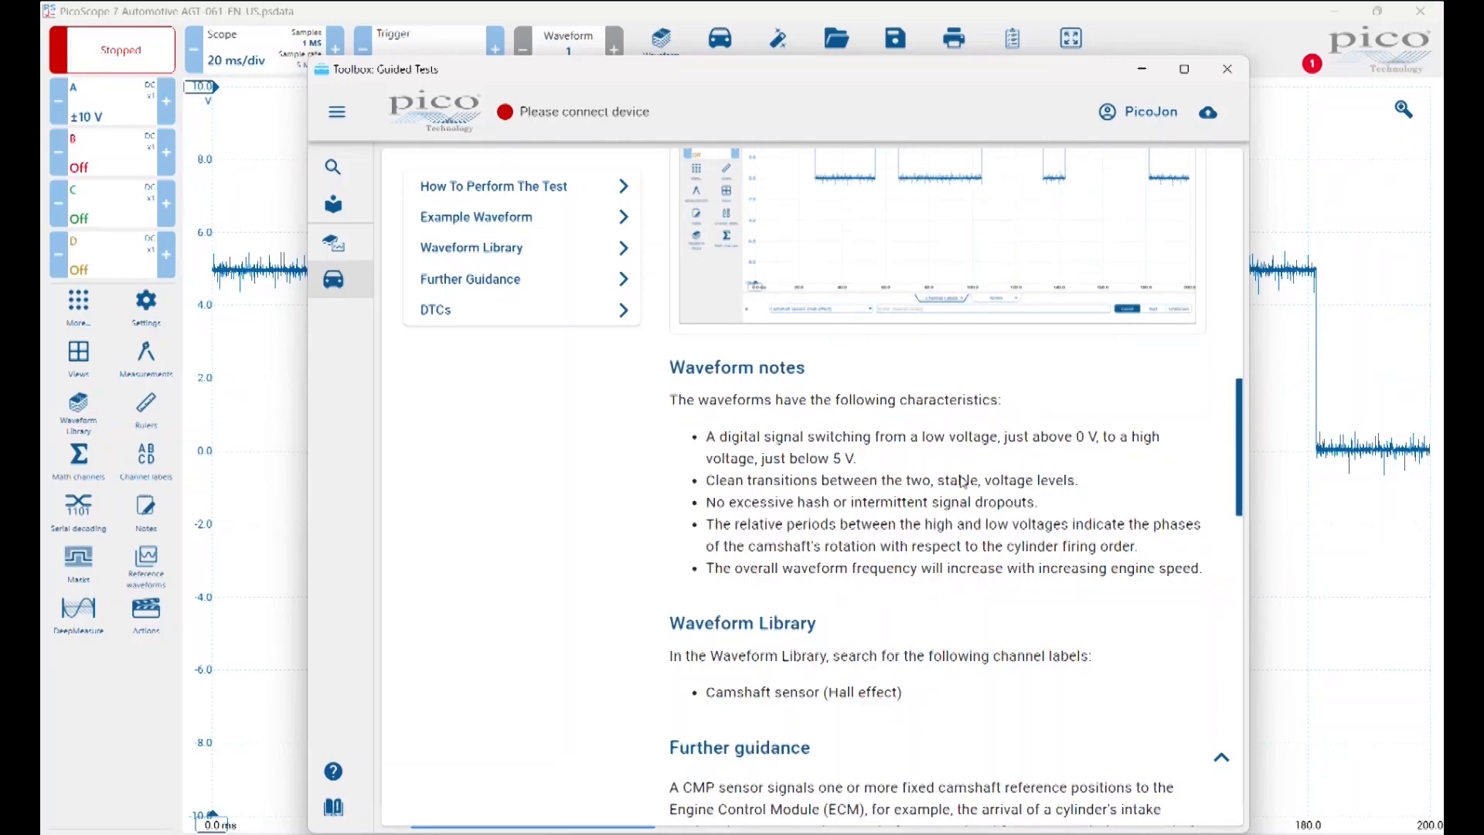
- Read the guide's Waveform Library label, further guidance and diagnostic trouble codes sections
drag(1242, 487, 1245, 545)
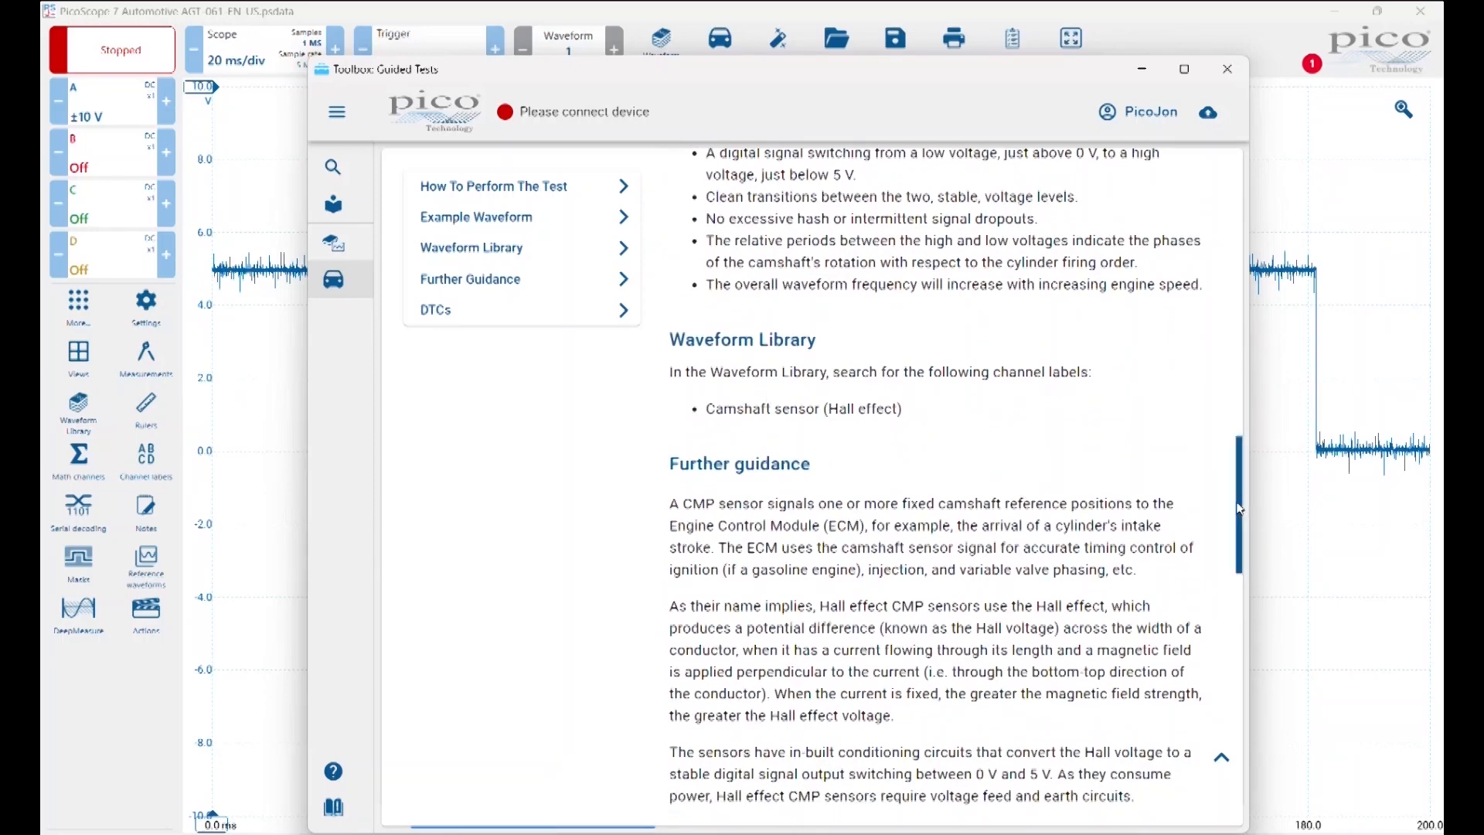
drag(1243, 506, 1245, 544)
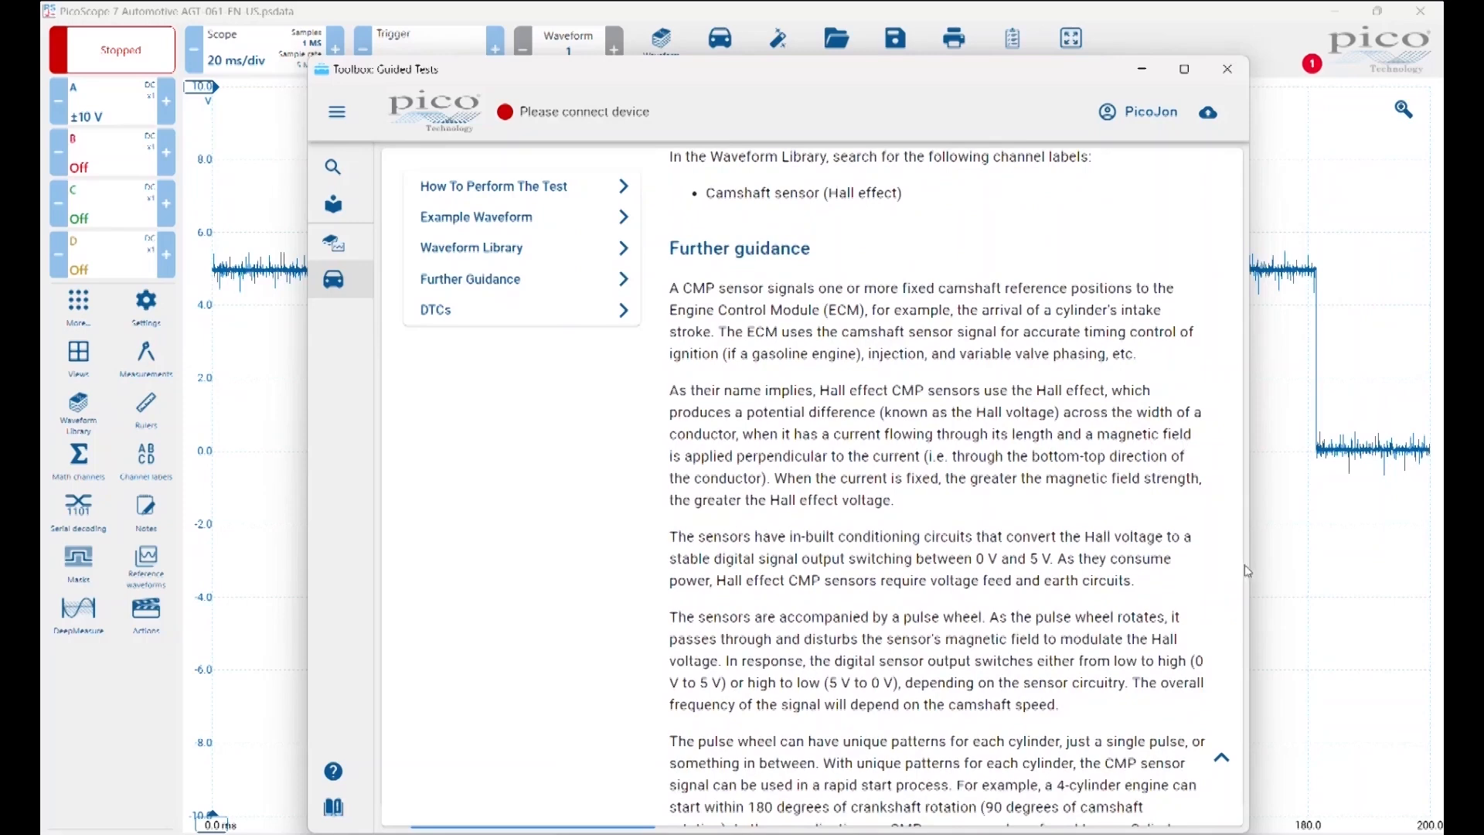
drag(1243, 563, 1242, 574)
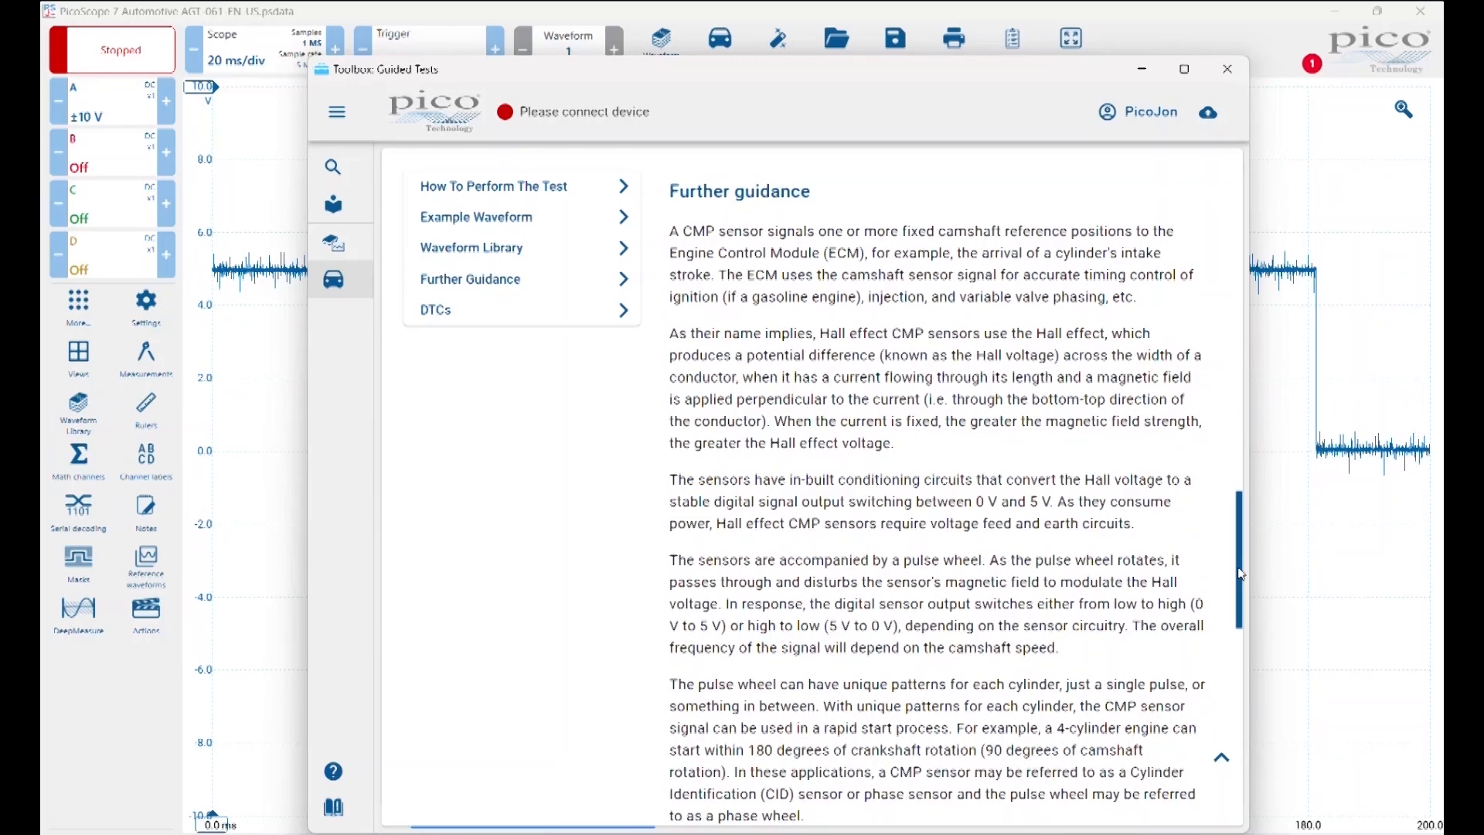
drag(1242, 574, 1253, 702)
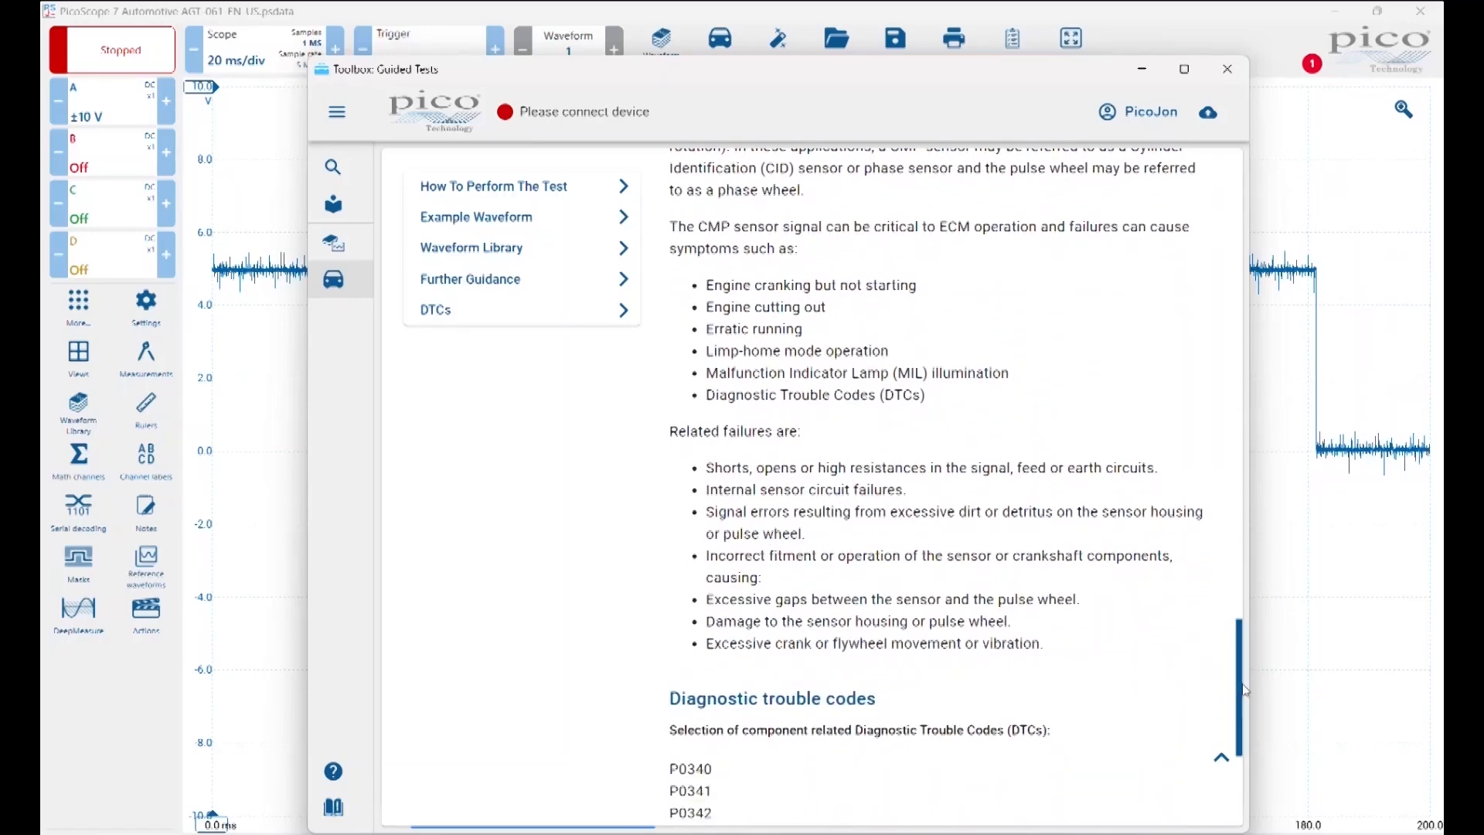
drag(1243, 684, 1243, 743)
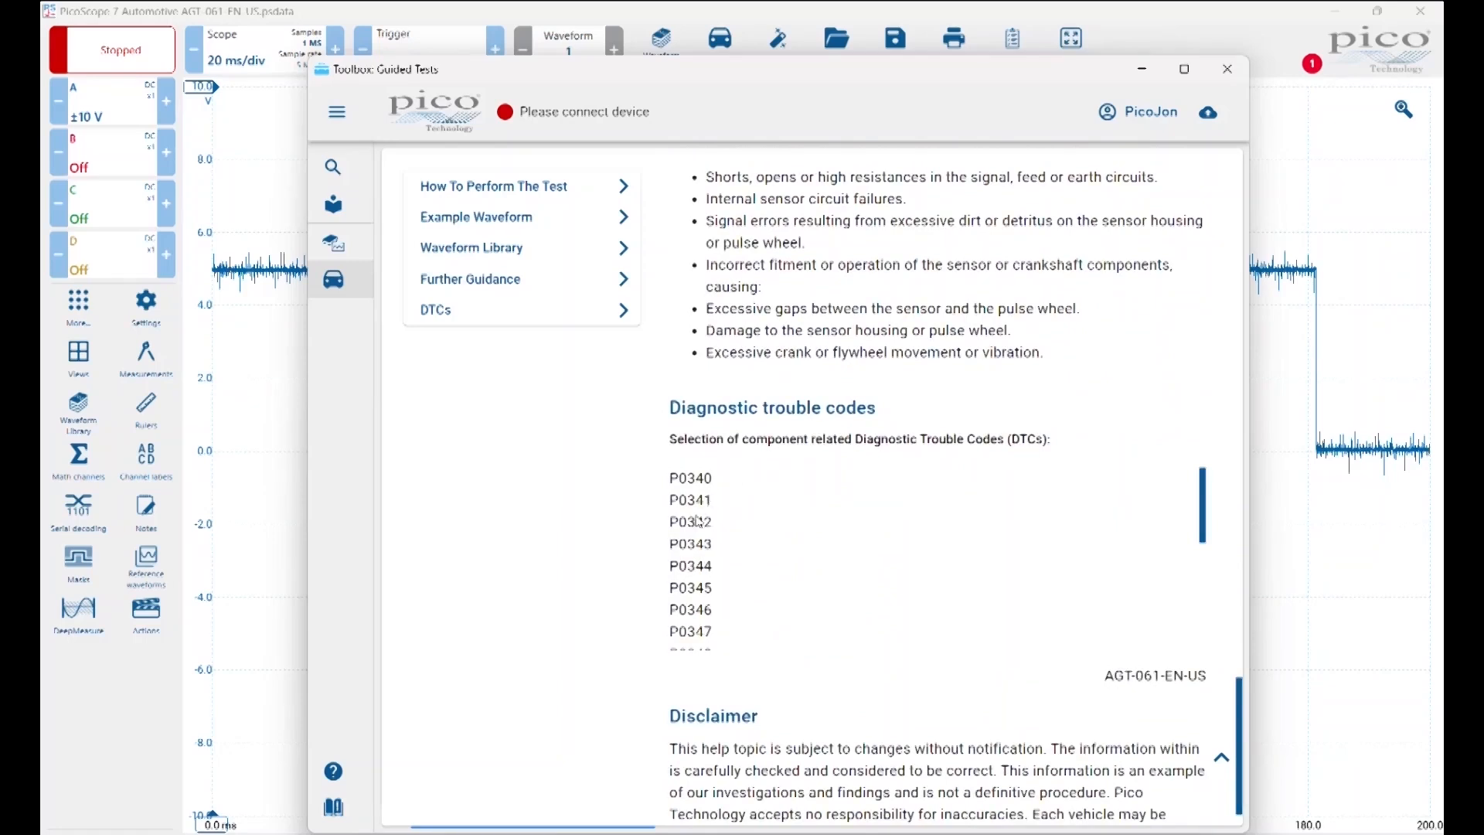
- Leave the camshaft sensor guide, close the Guided Tests window and start the scope capturing live data
drag(1241, 723, 1241, 169)
click(1193, 205)
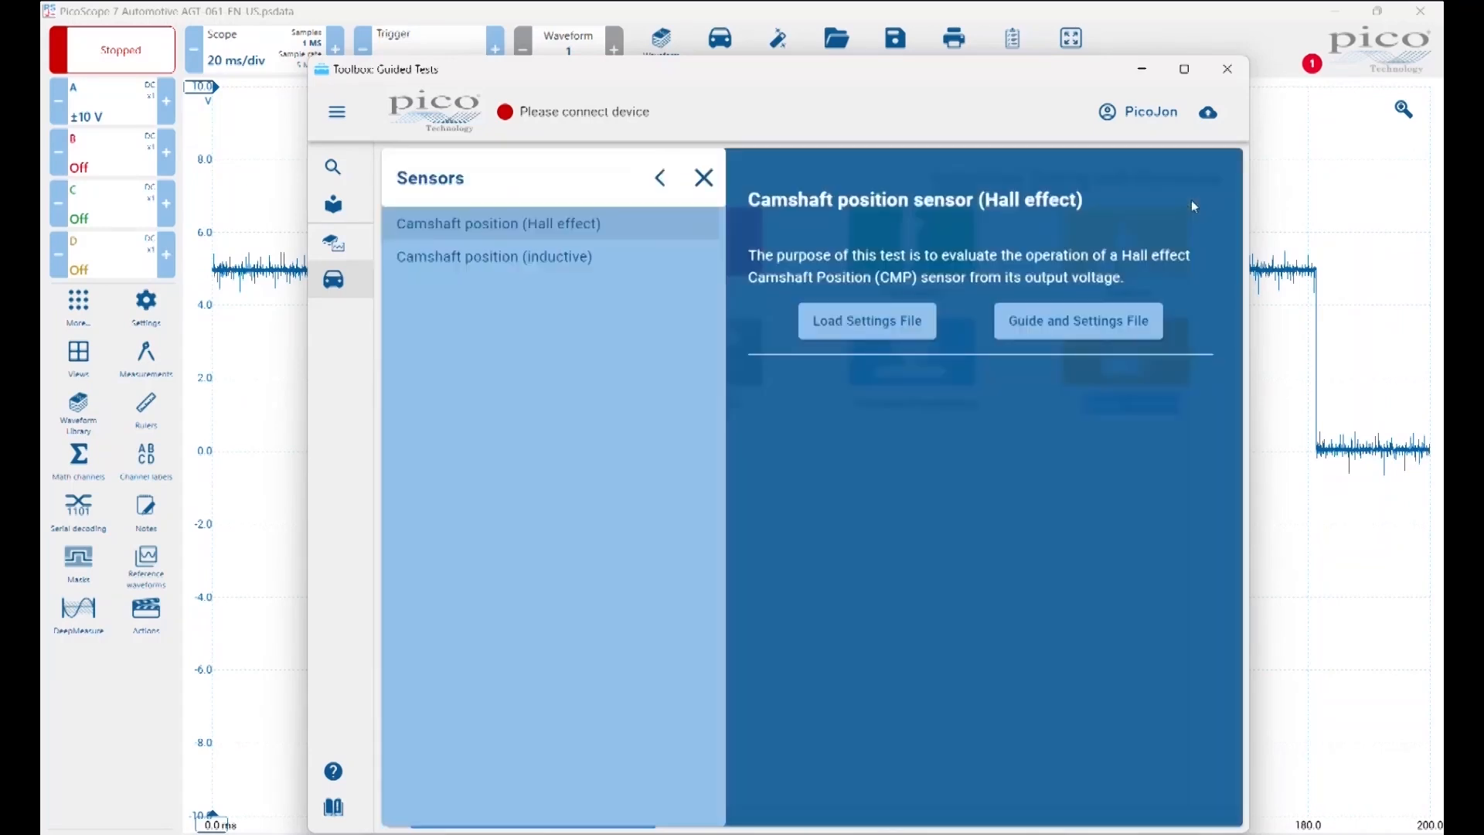
click(660, 177)
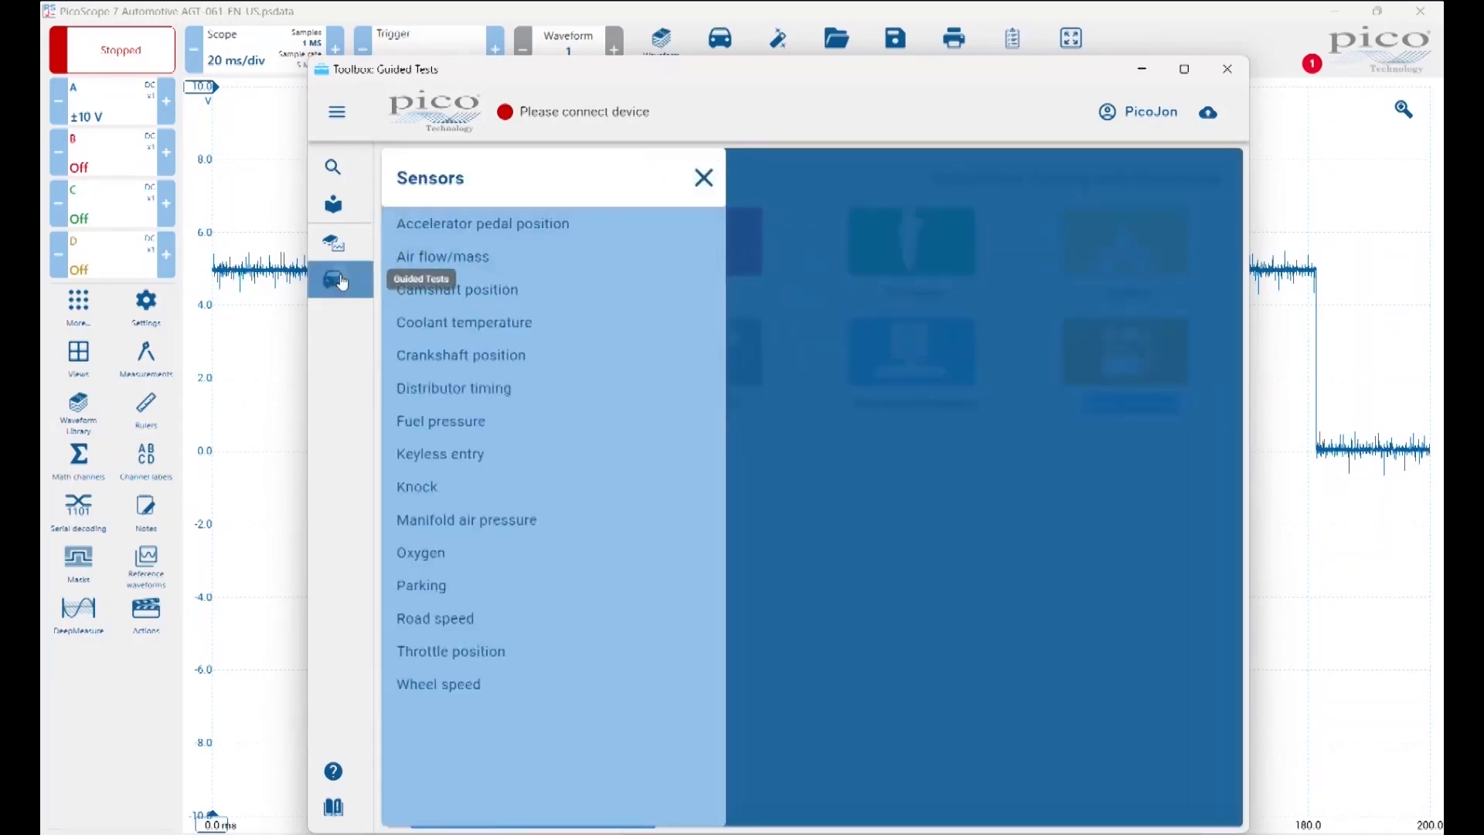
click(704, 178)
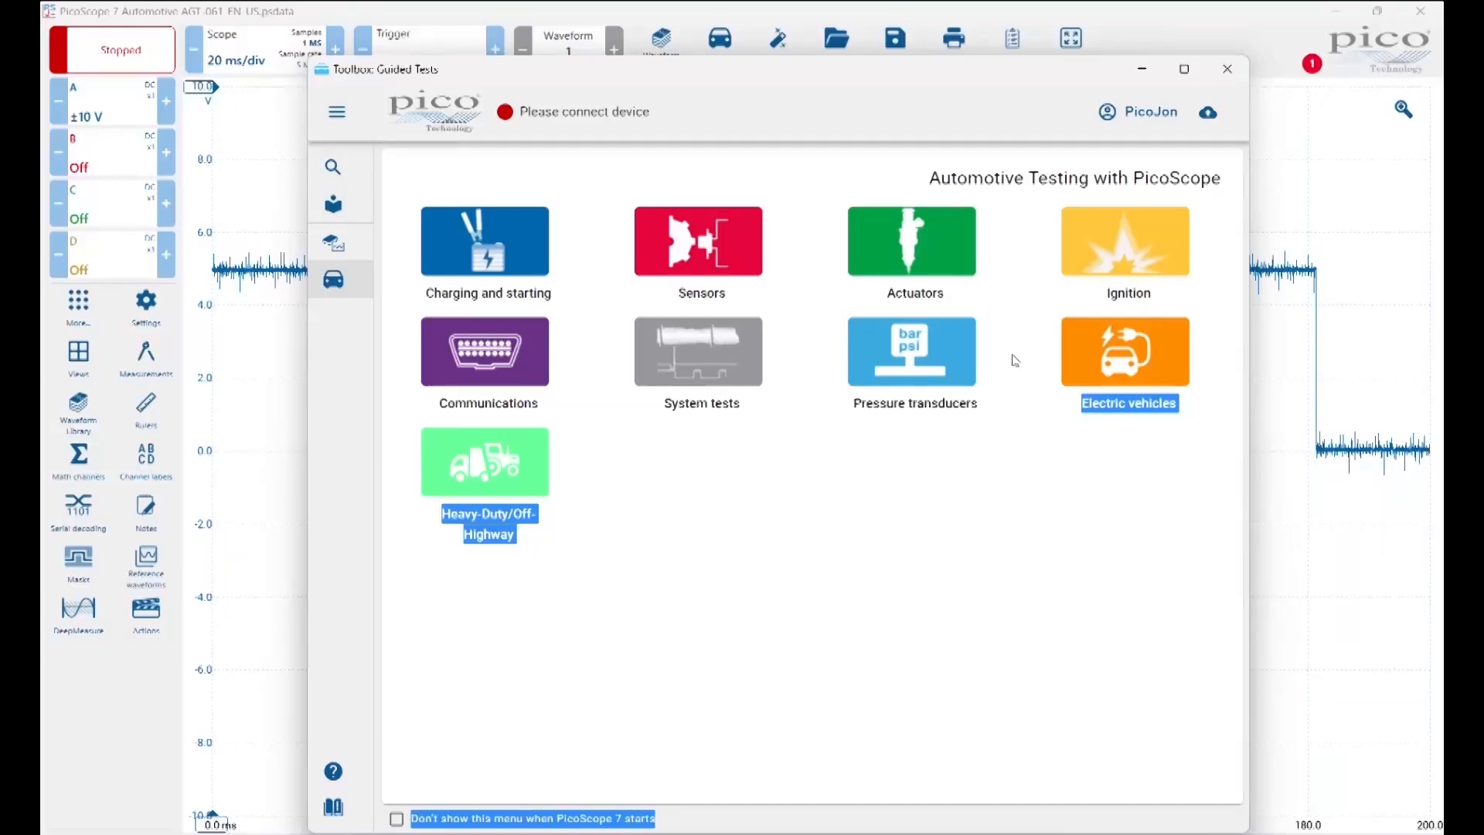
click(1228, 77)
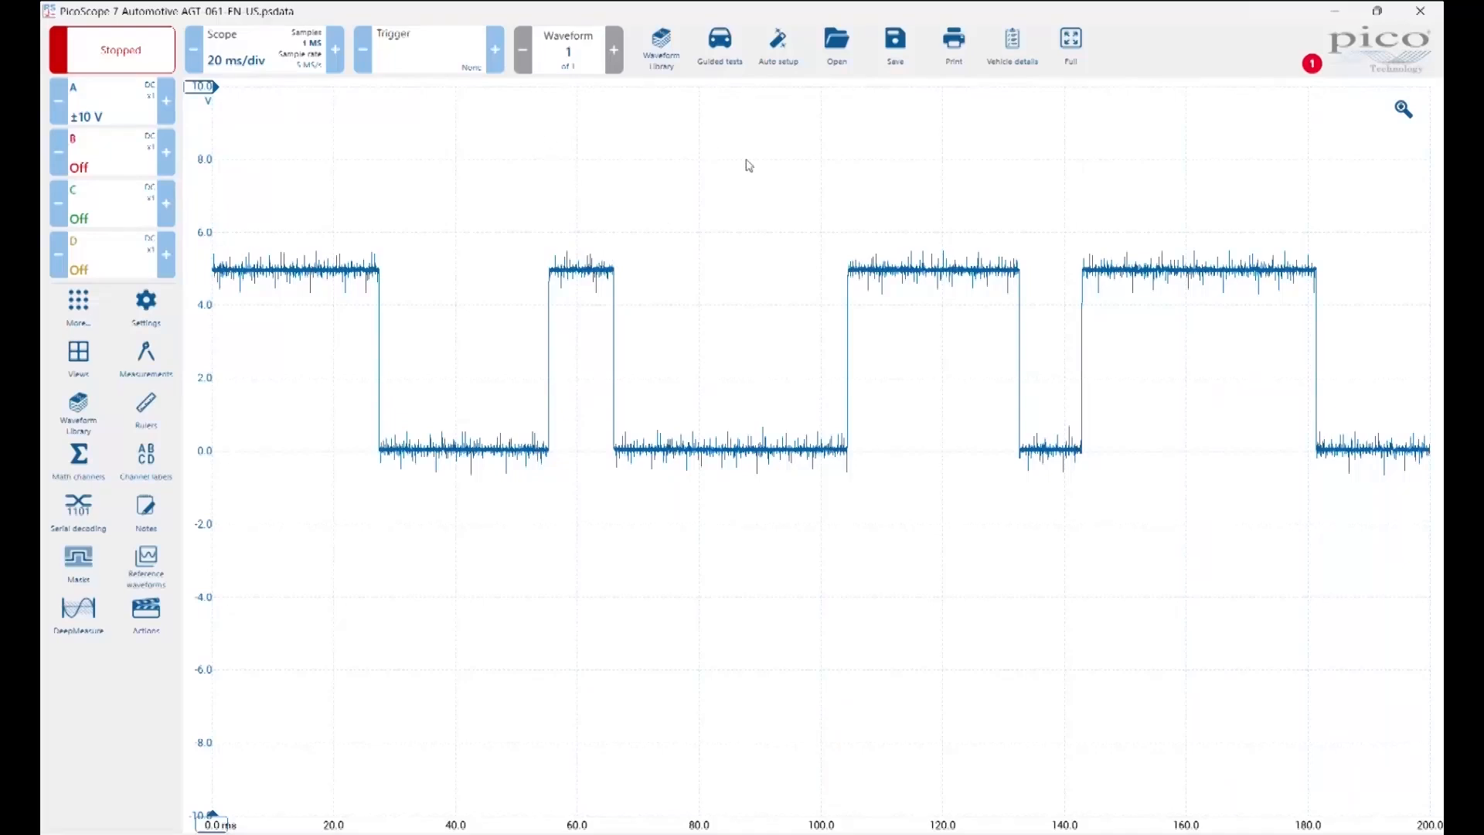
click(141, 65)
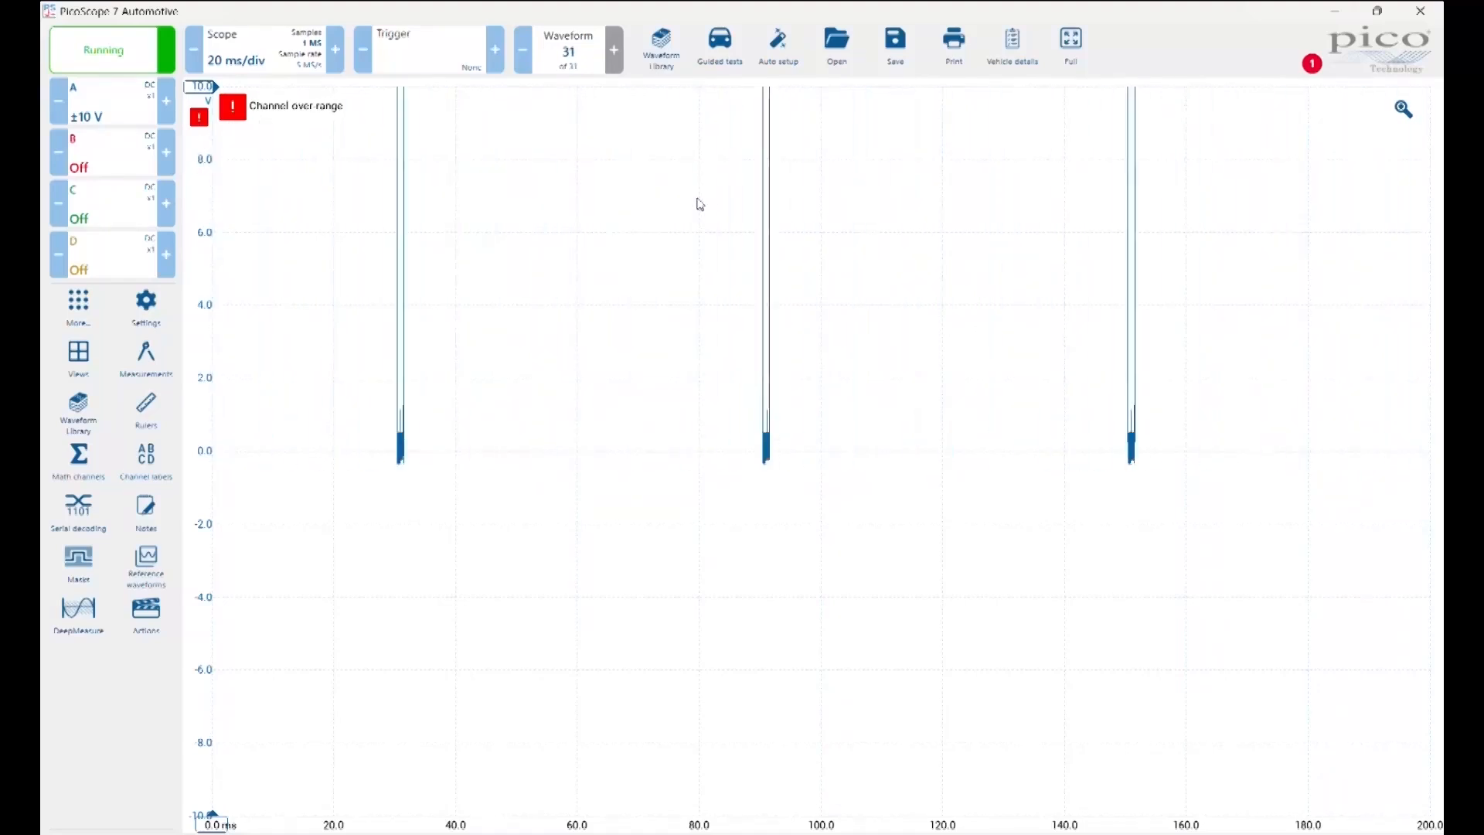
- Close PicoScope 7 Automotive and launch it again
click(1420, 8)
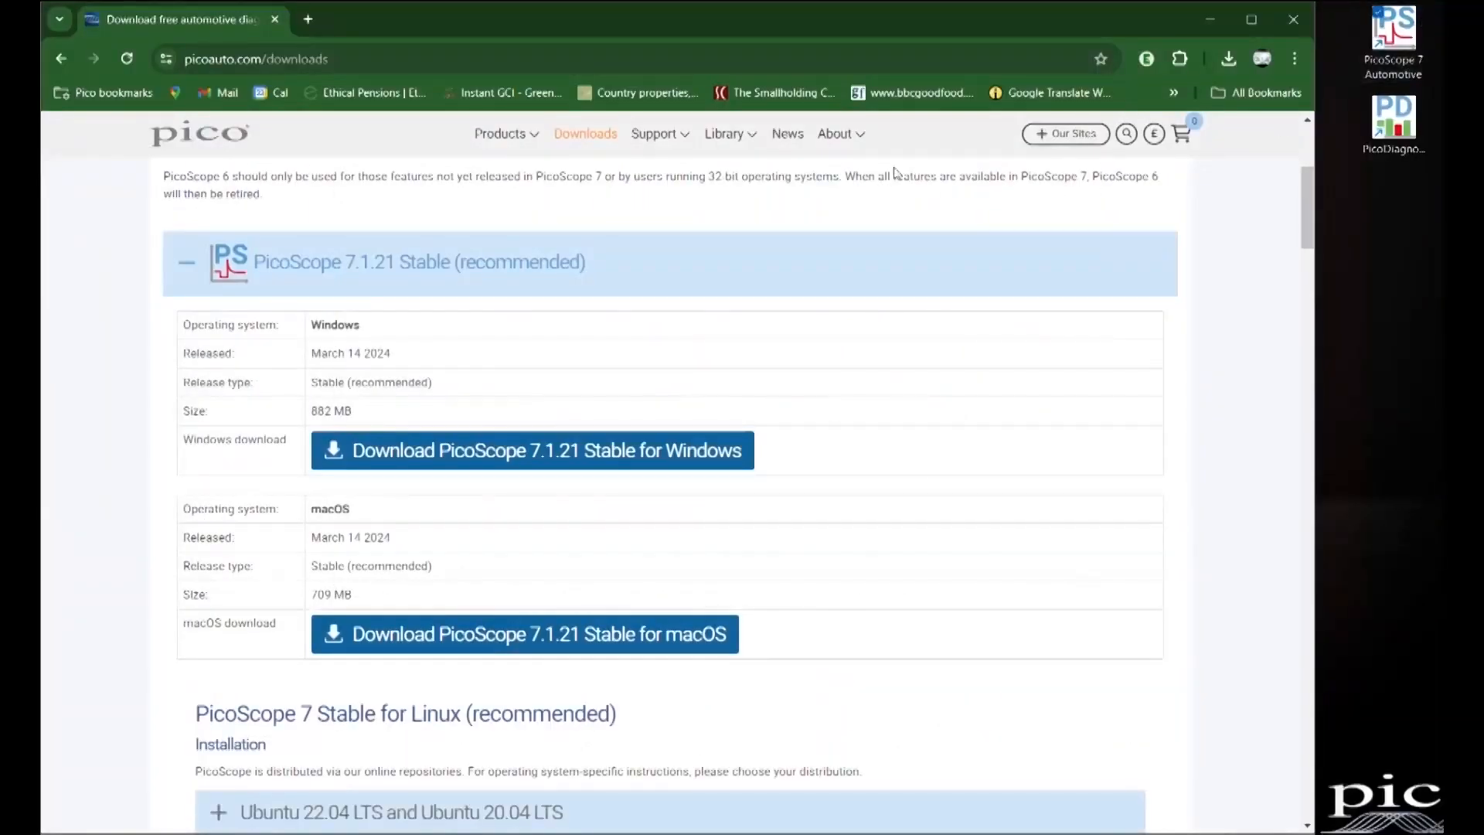
click(1402, 36)
double_click(1403, 37)
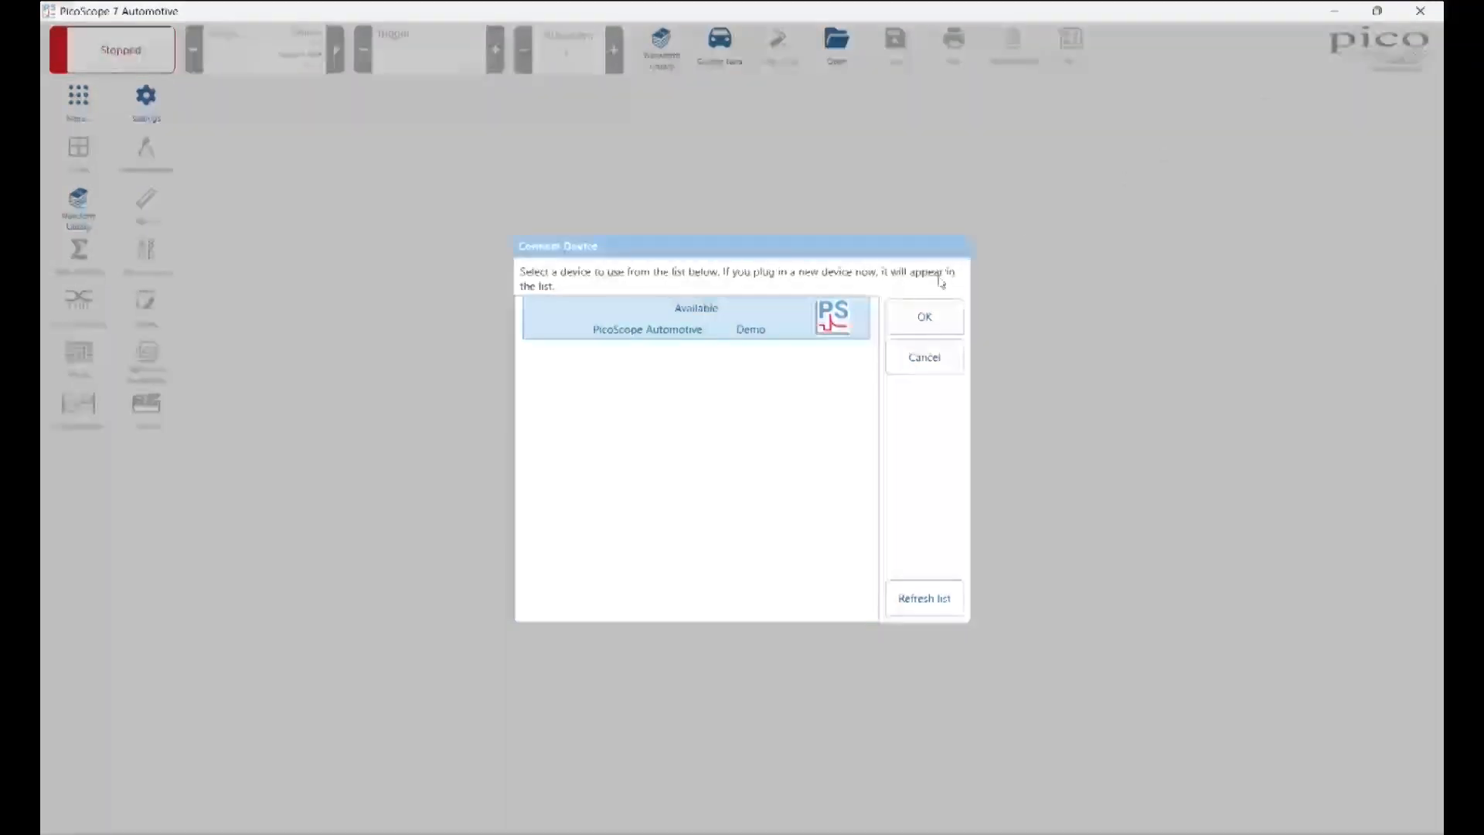
- Connect to the PicoScope Automotive demo device and minimise the Guided Tests window
click(909, 326)
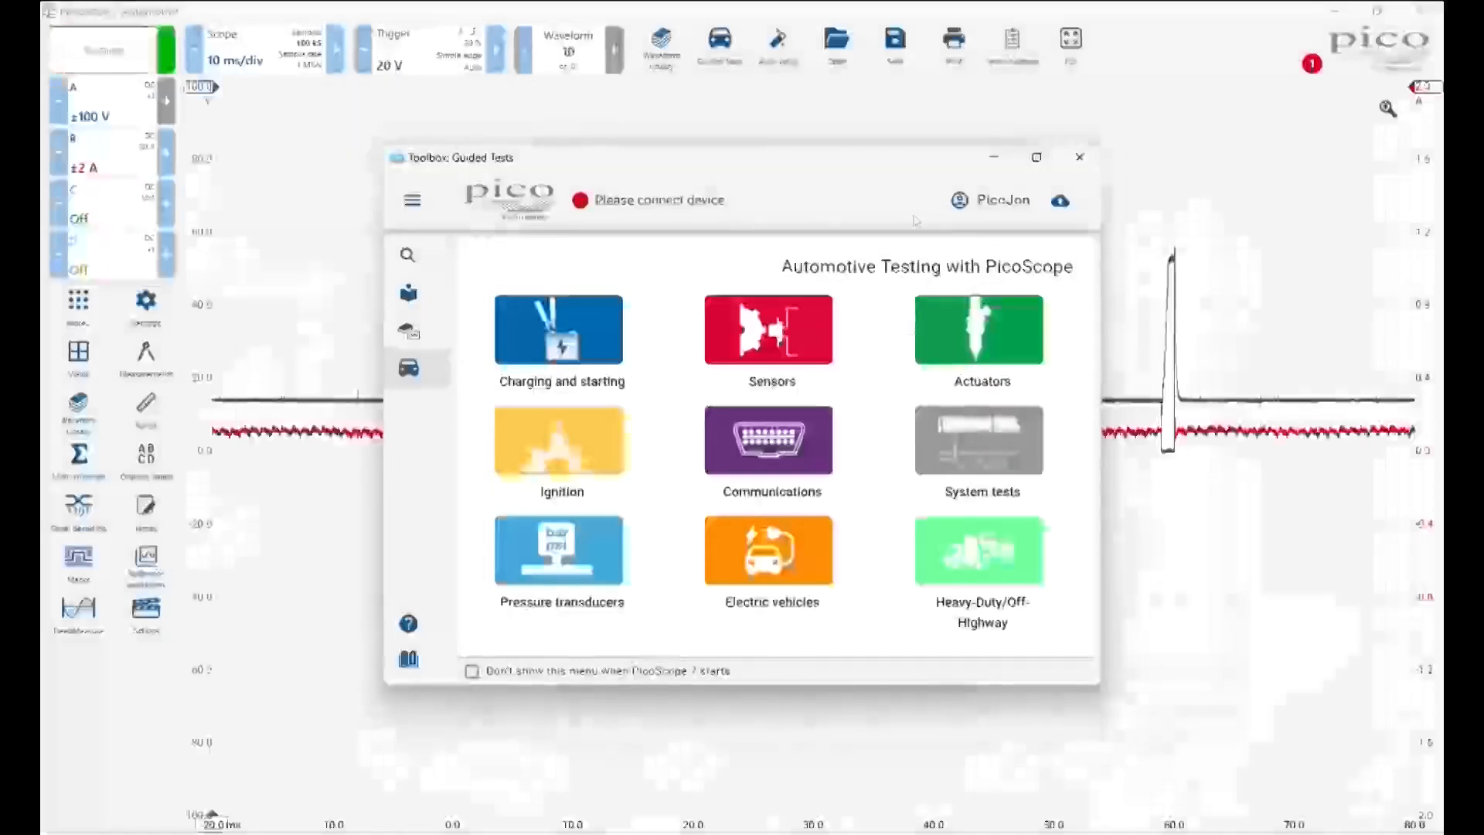
click(993, 155)
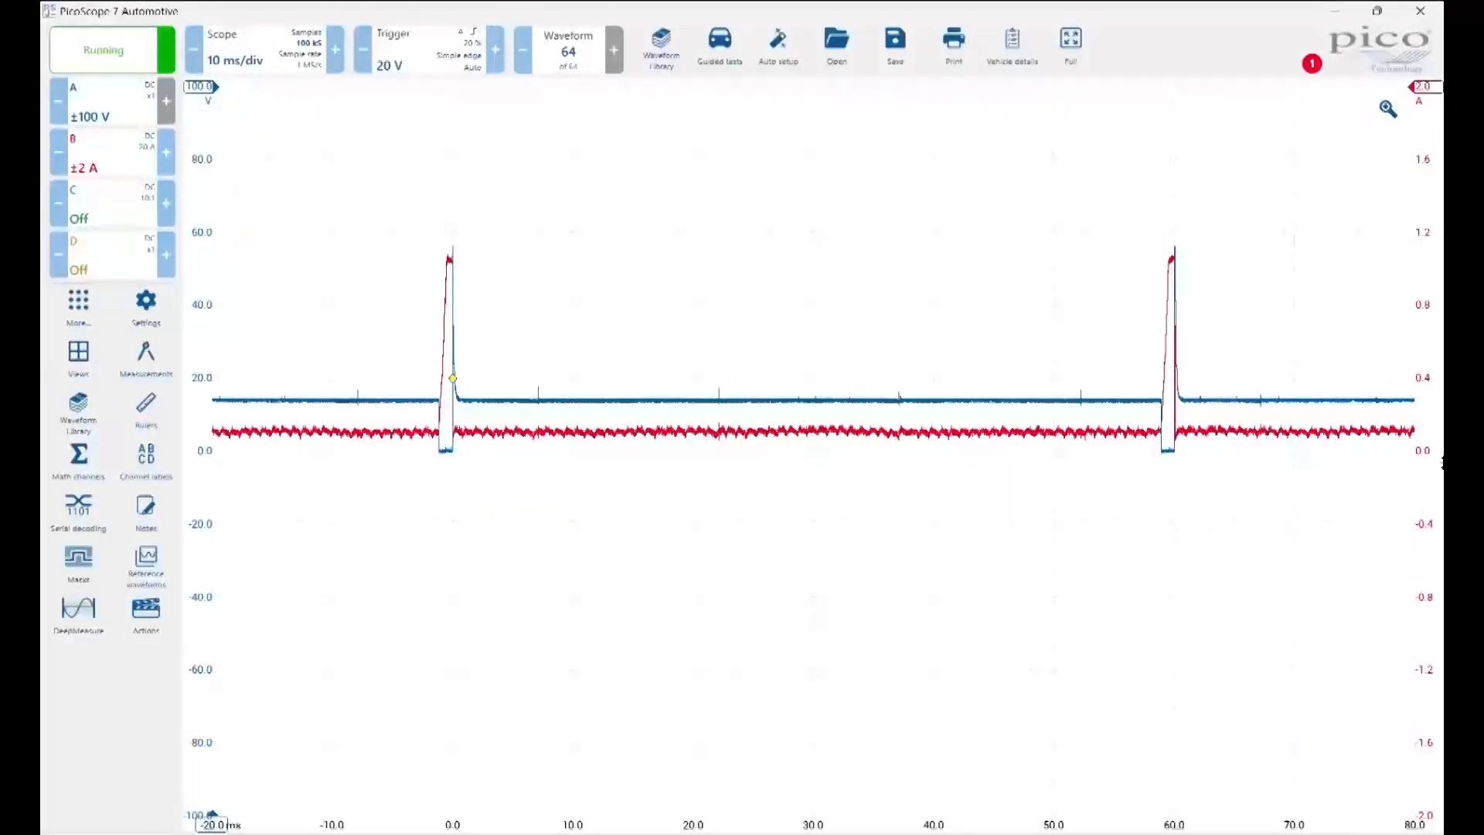
- Try moving channel B's trace below channel A's and back to its original position, viewing channel C's options in between
drag(1422, 492, 1431, 750)
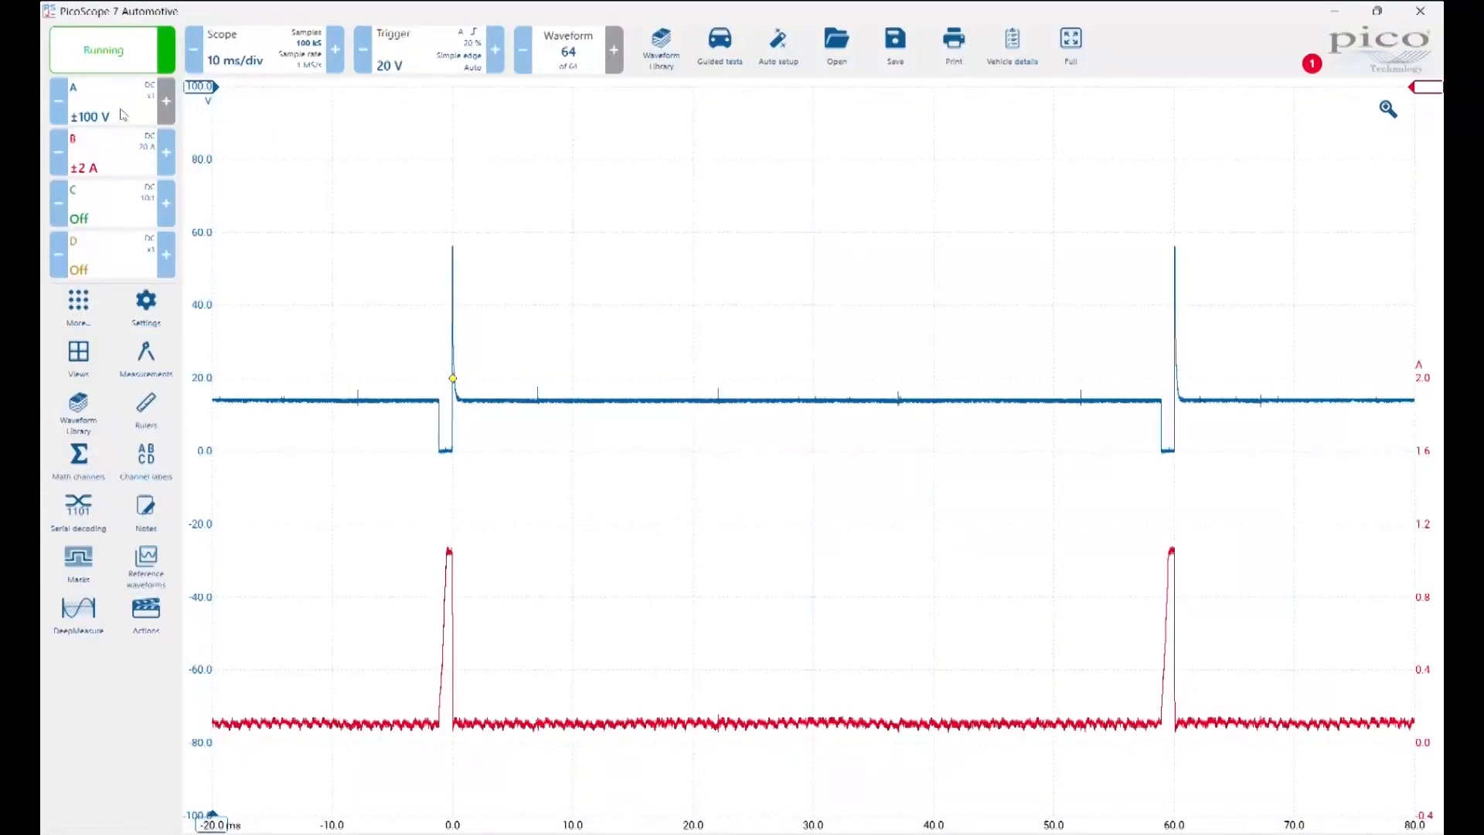
click(89, 226)
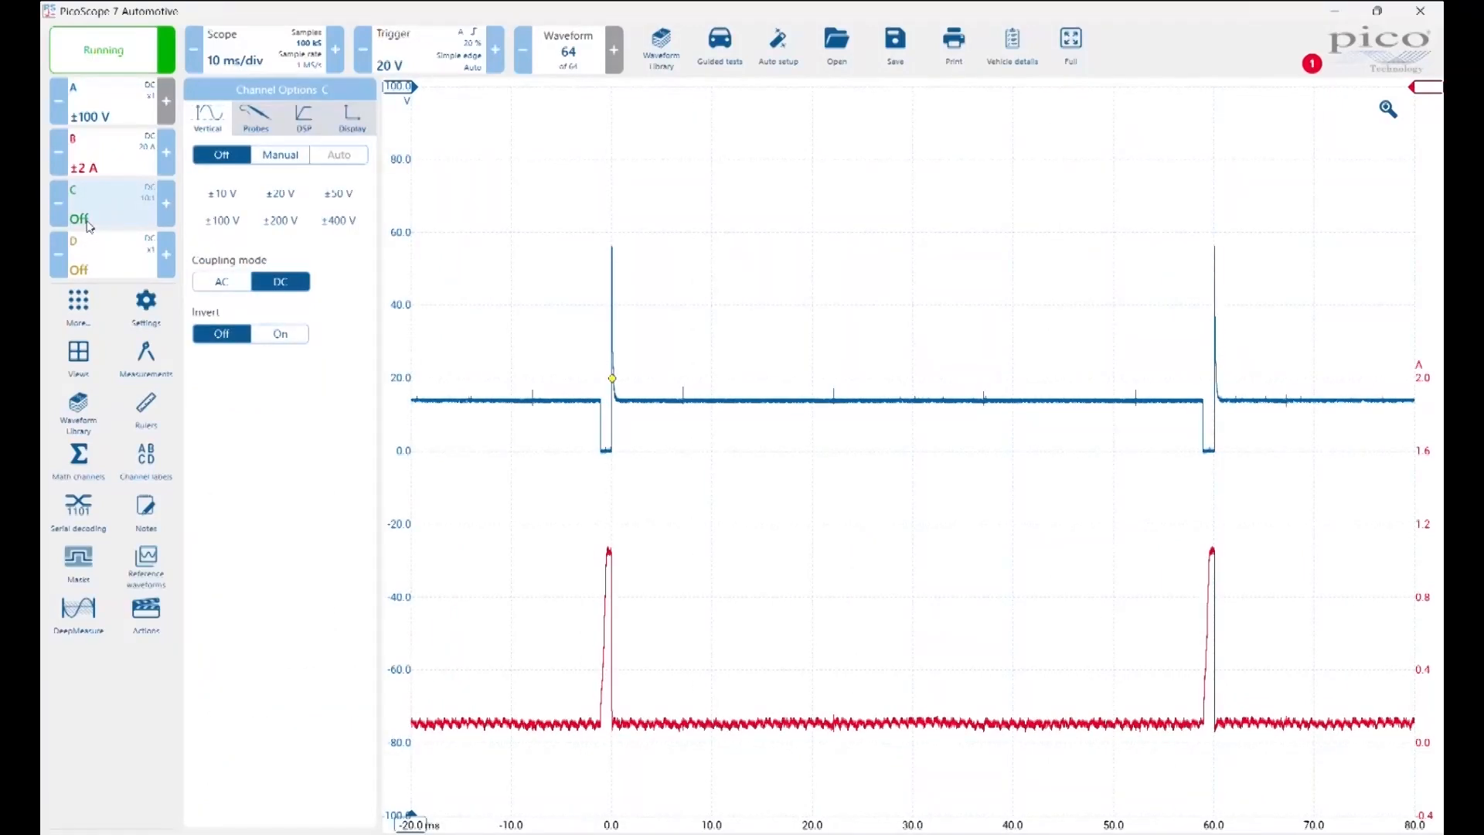
click(89, 226)
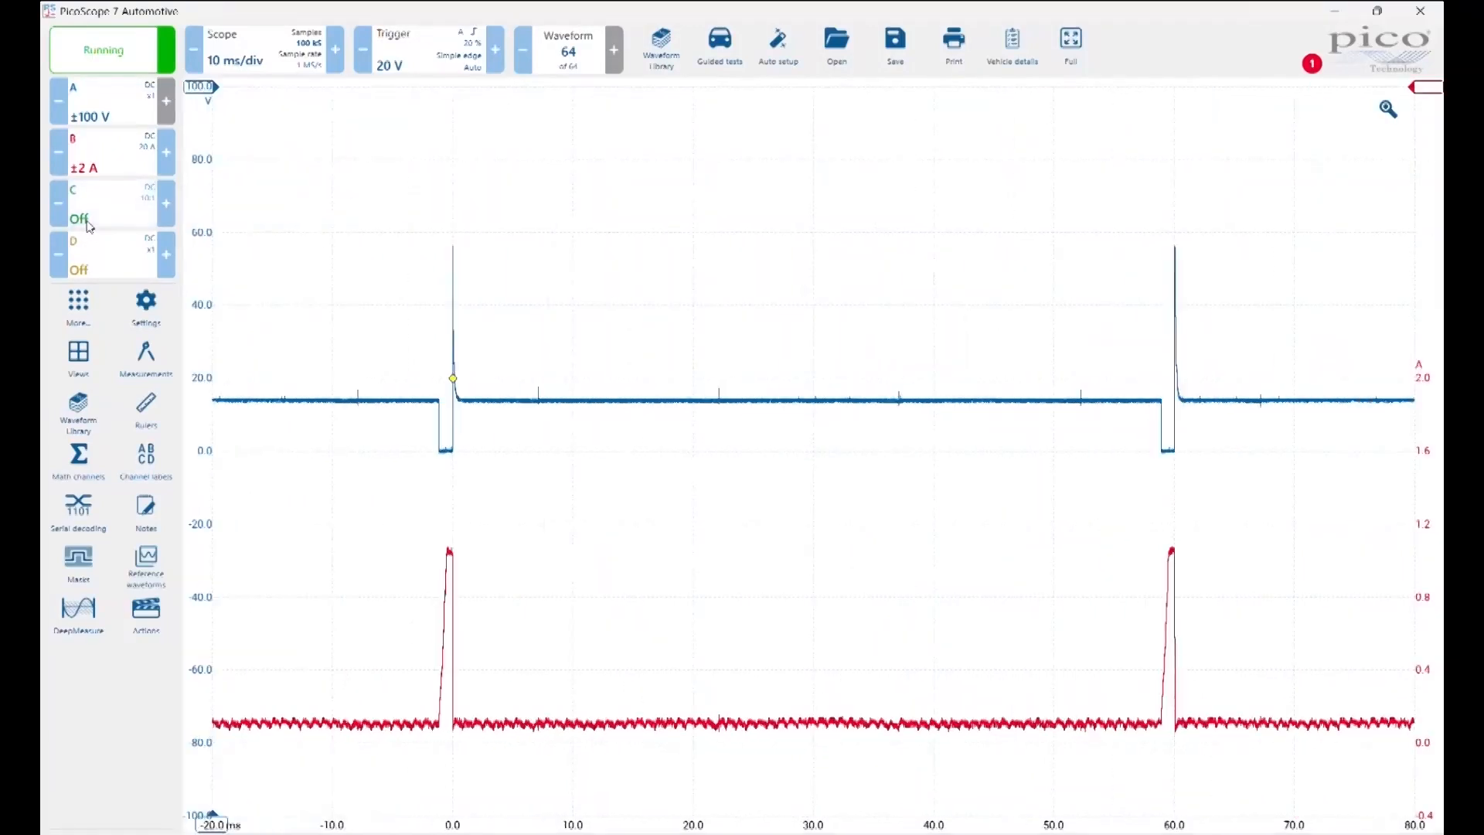
click(139, 207)
click(140, 207)
drag(1426, 732, 1421, 447)
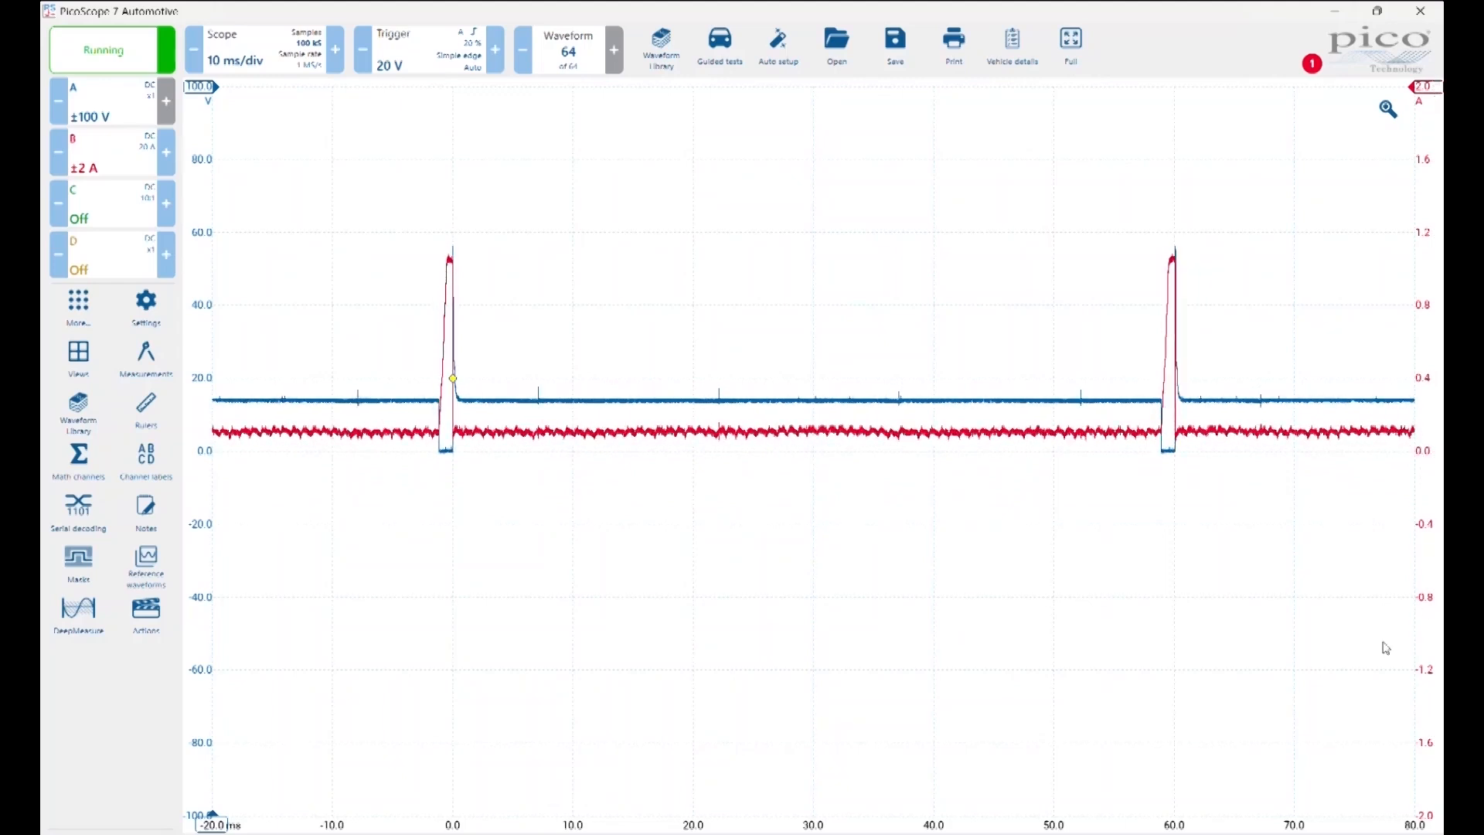
- Separate the traces by moving channel B down three divisions and channel A up one, and shift the trigger point earlier on the time axis
drag(1423, 451, 1423, 668)
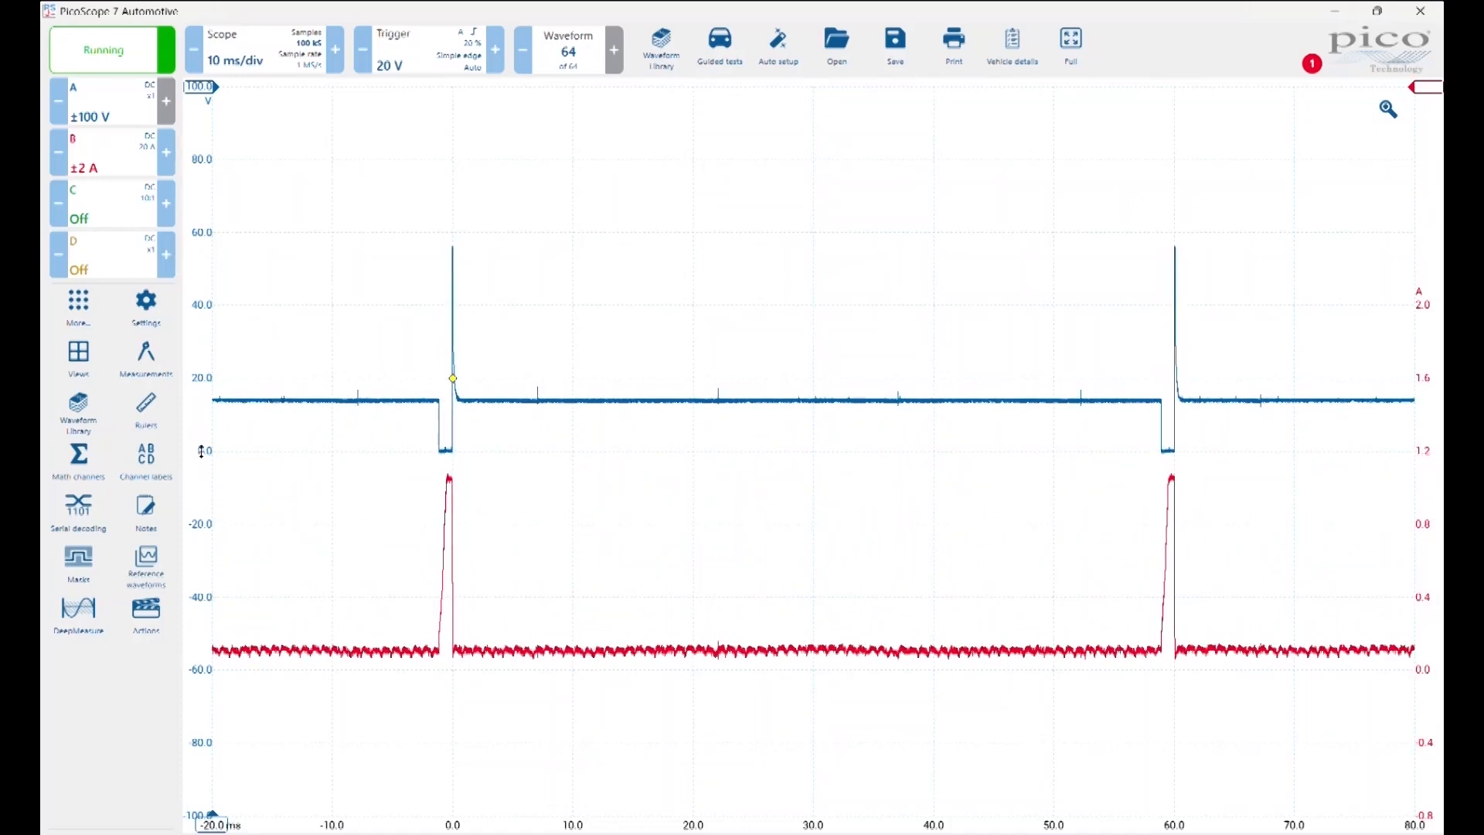
drag(201, 456, 209, 377)
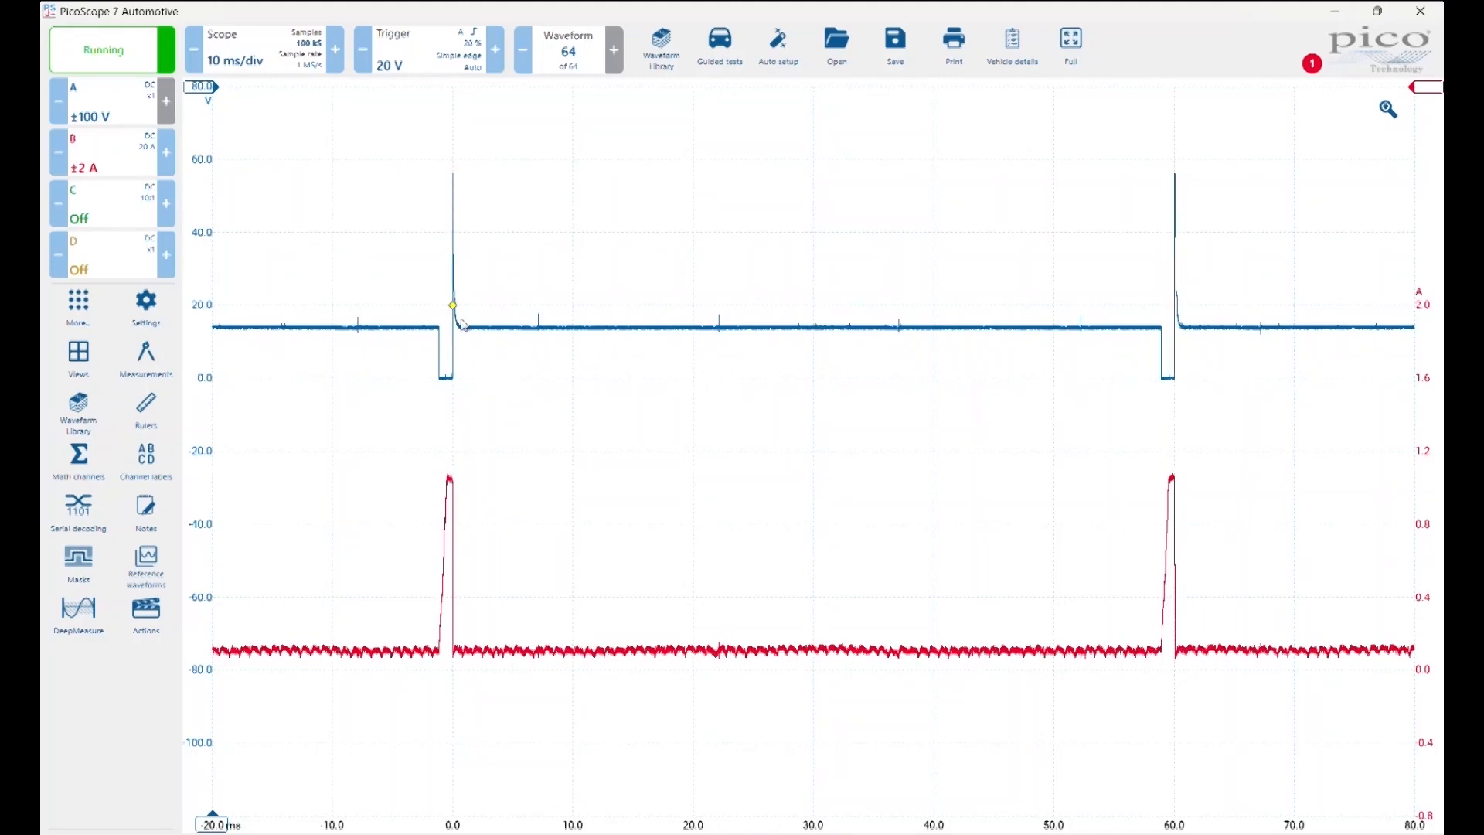
drag(451, 307, 370, 307)
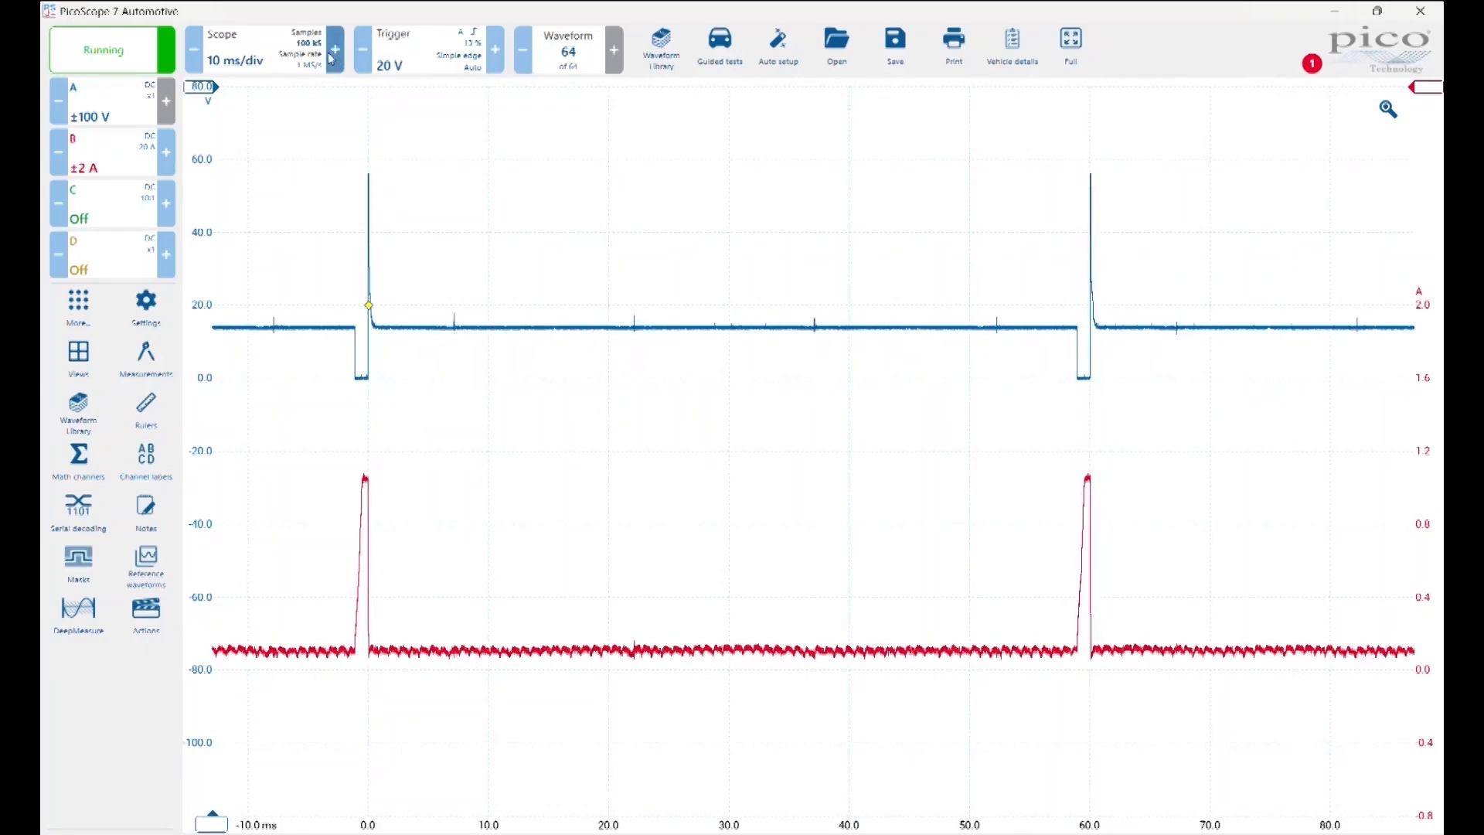
- Try timebases of 5, 50 and 20 ms/div and return to 10 ms/div
click(193, 53)
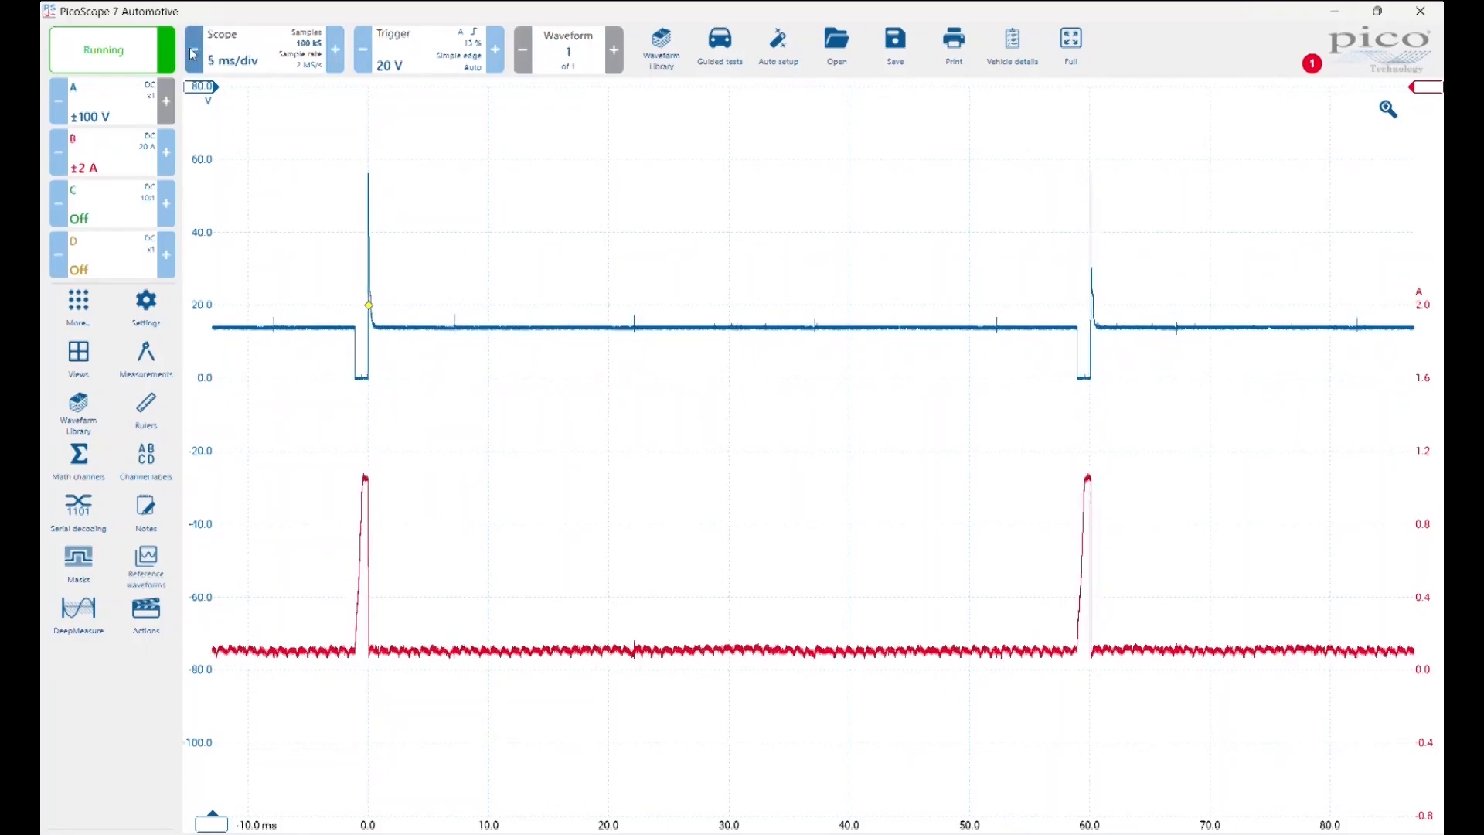
click(334, 51)
click(335, 51)
click(335, 51)
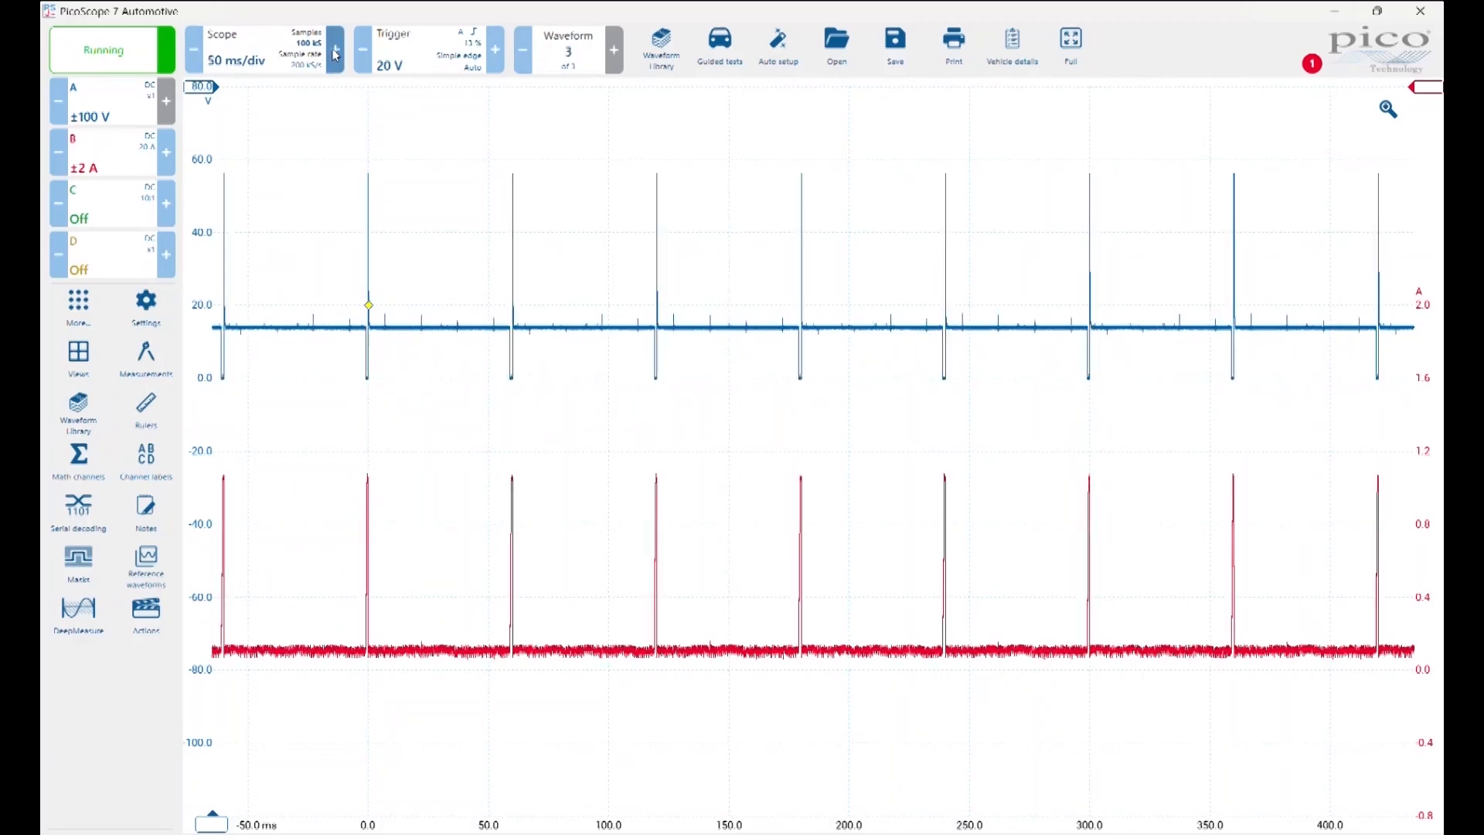
click(195, 52)
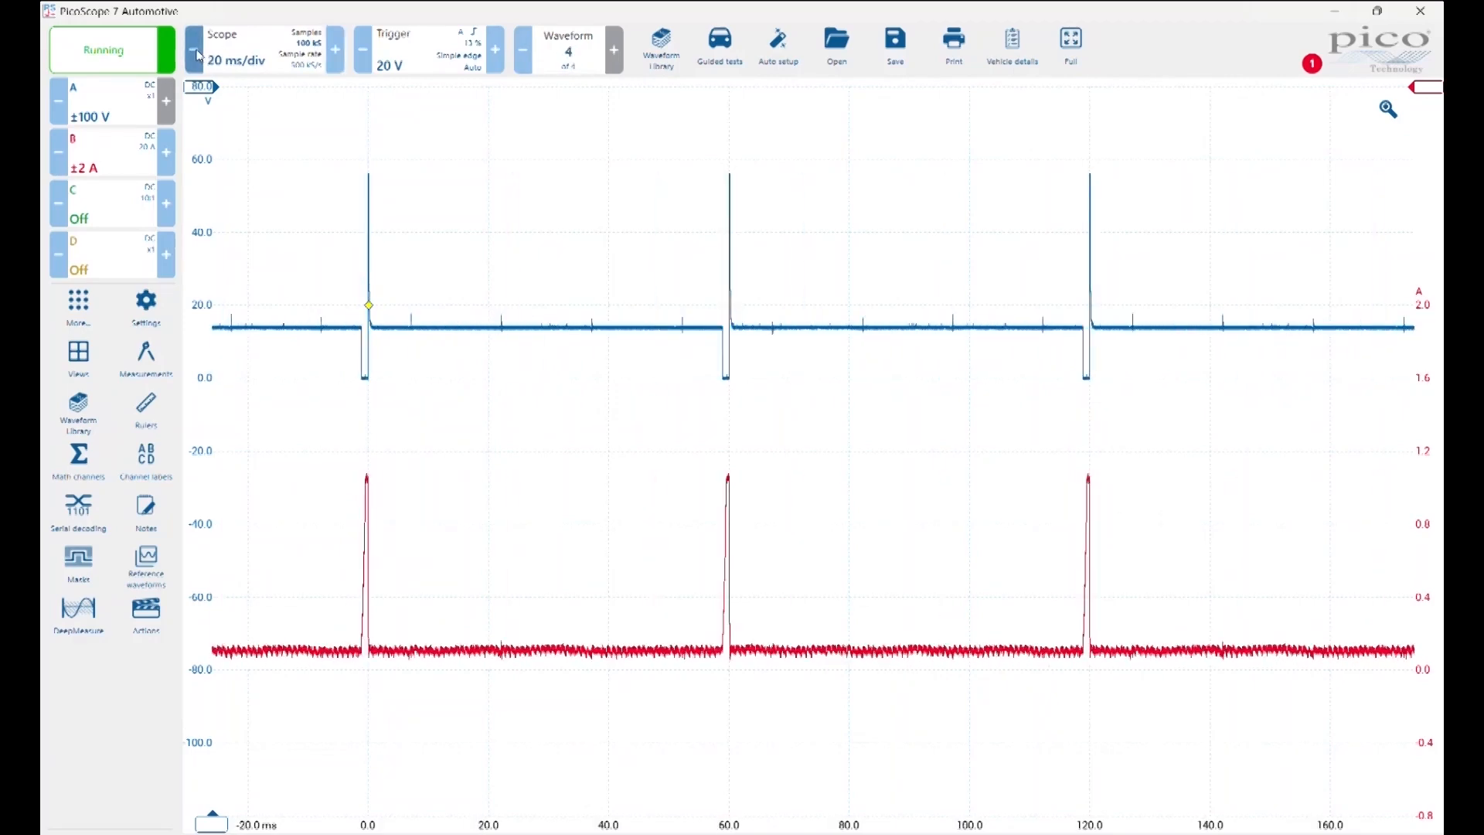
click(195, 53)
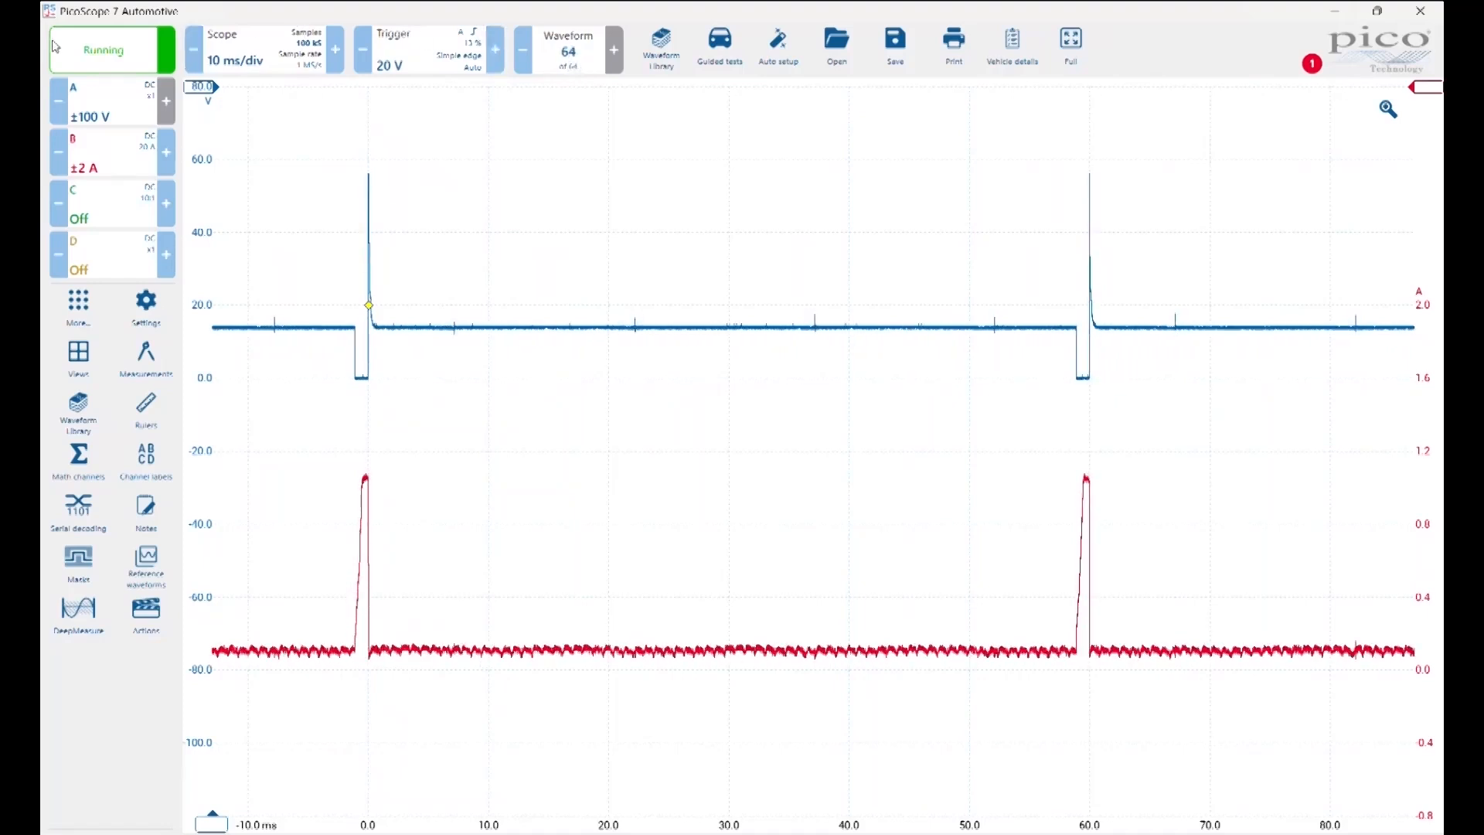
- Stop the capture and step back through the waveform buffer to waveform 51
click(113, 62)
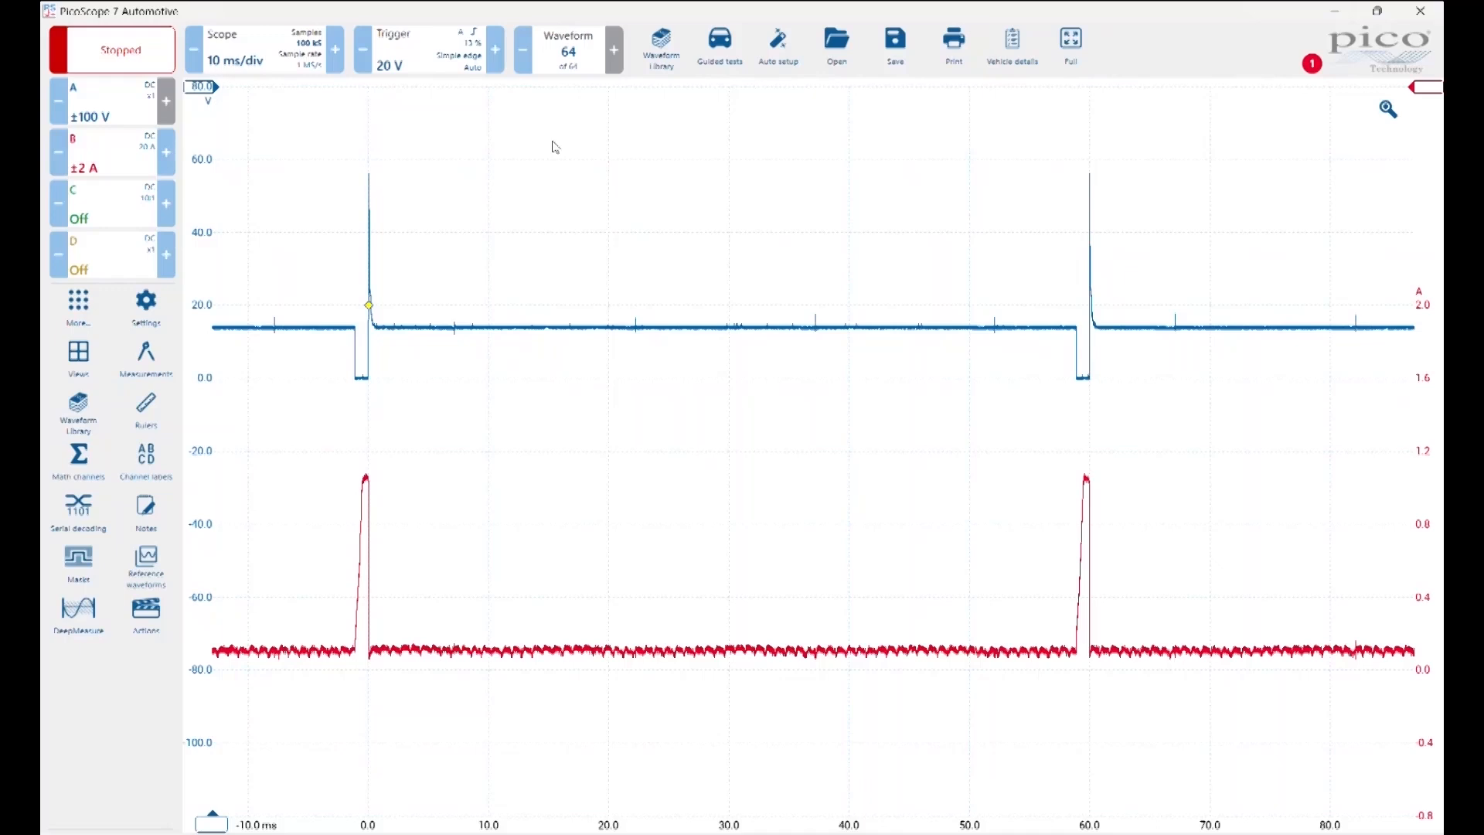
click(526, 54)
click(526, 54)
click(525, 54)
click(525, 54)
click(526, 54)
click(526, 54)
click(525, 54)
click(525, 54)
click(526, 54)
click(526, 54)
click(526, 54)
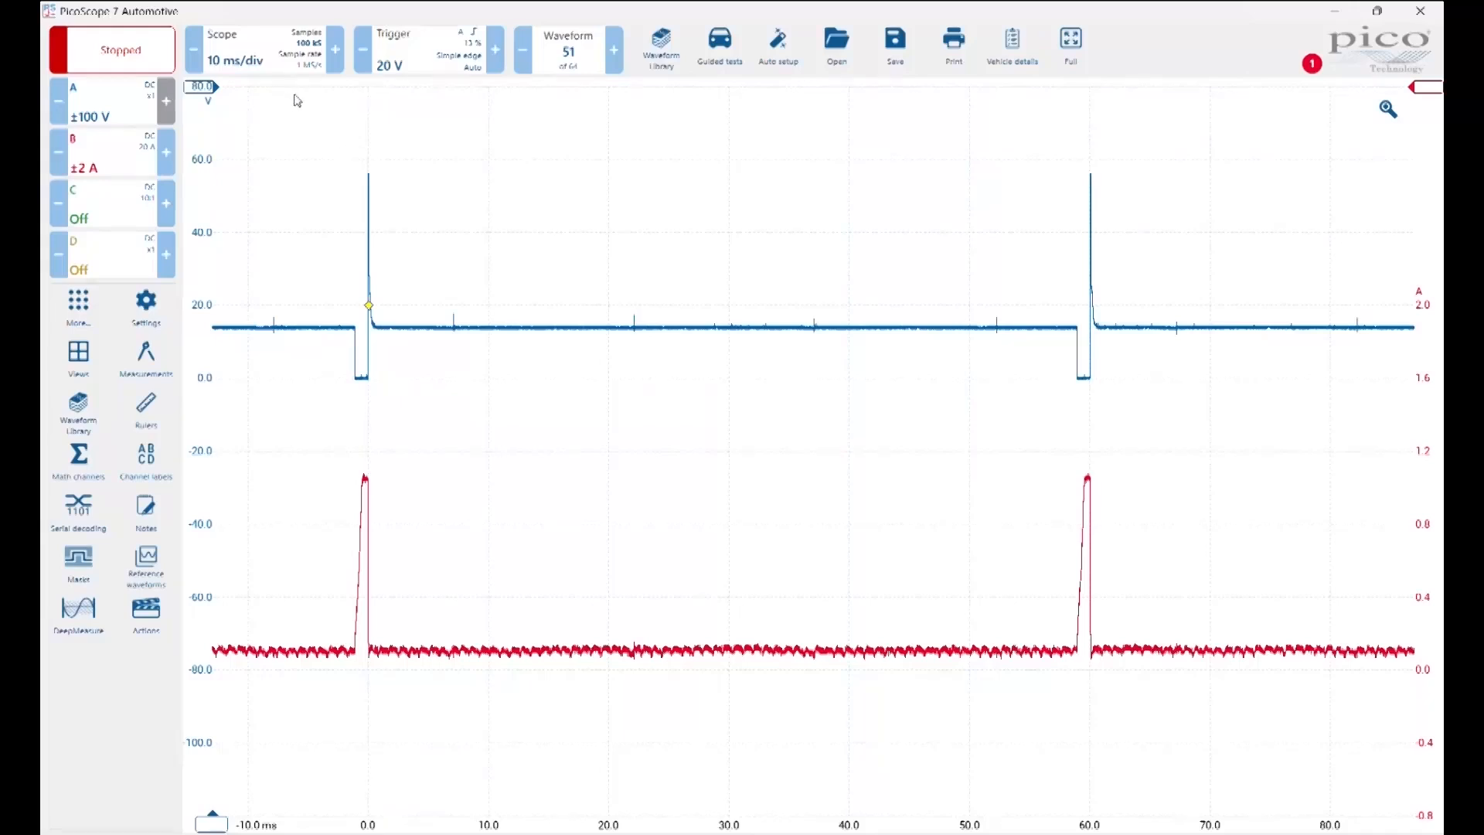
- Review channel A's vertical input ranges and available probe types, and close its options without changing anything
click(122, 112)
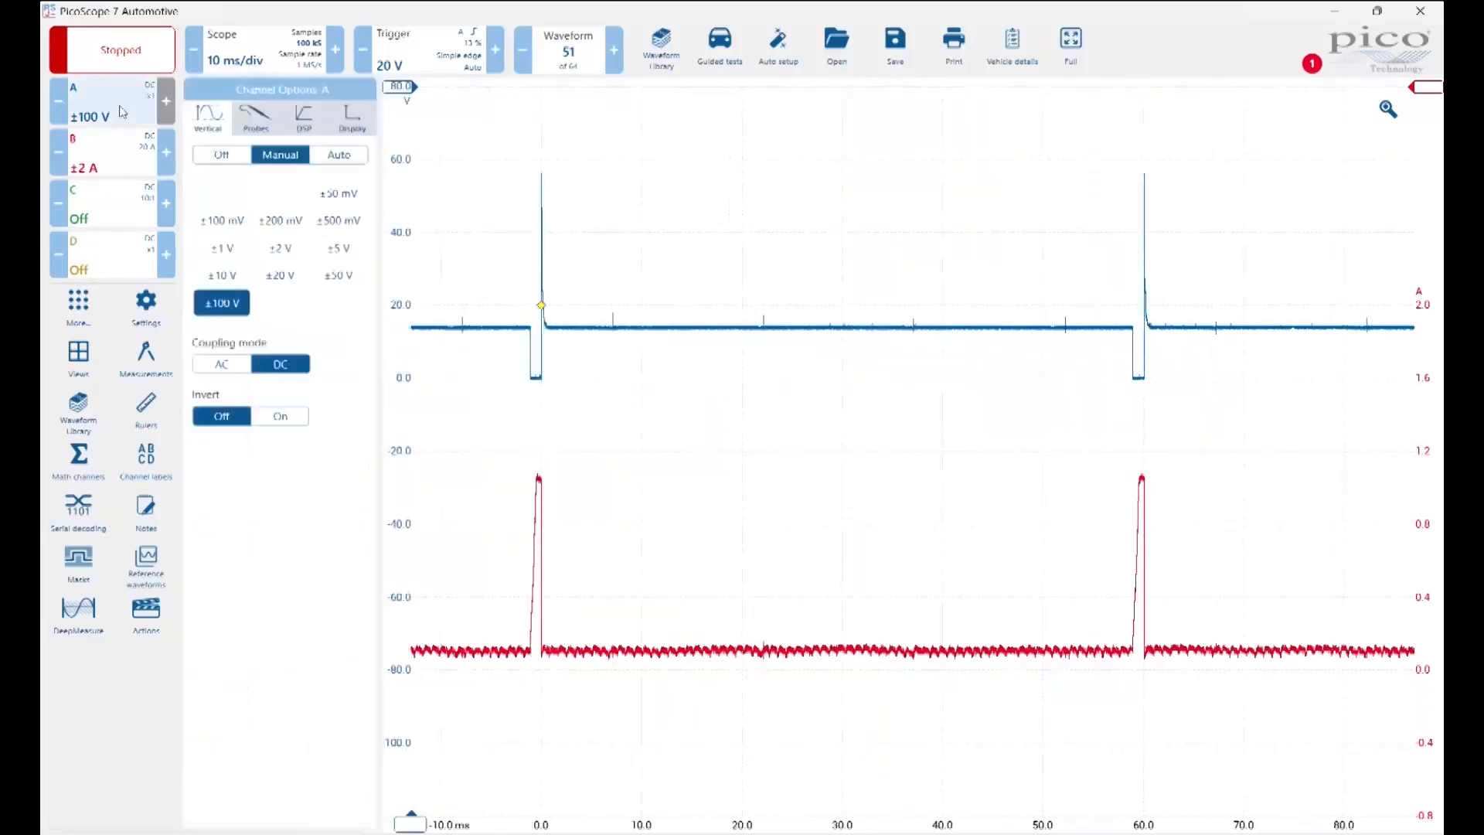
click(260, 132)
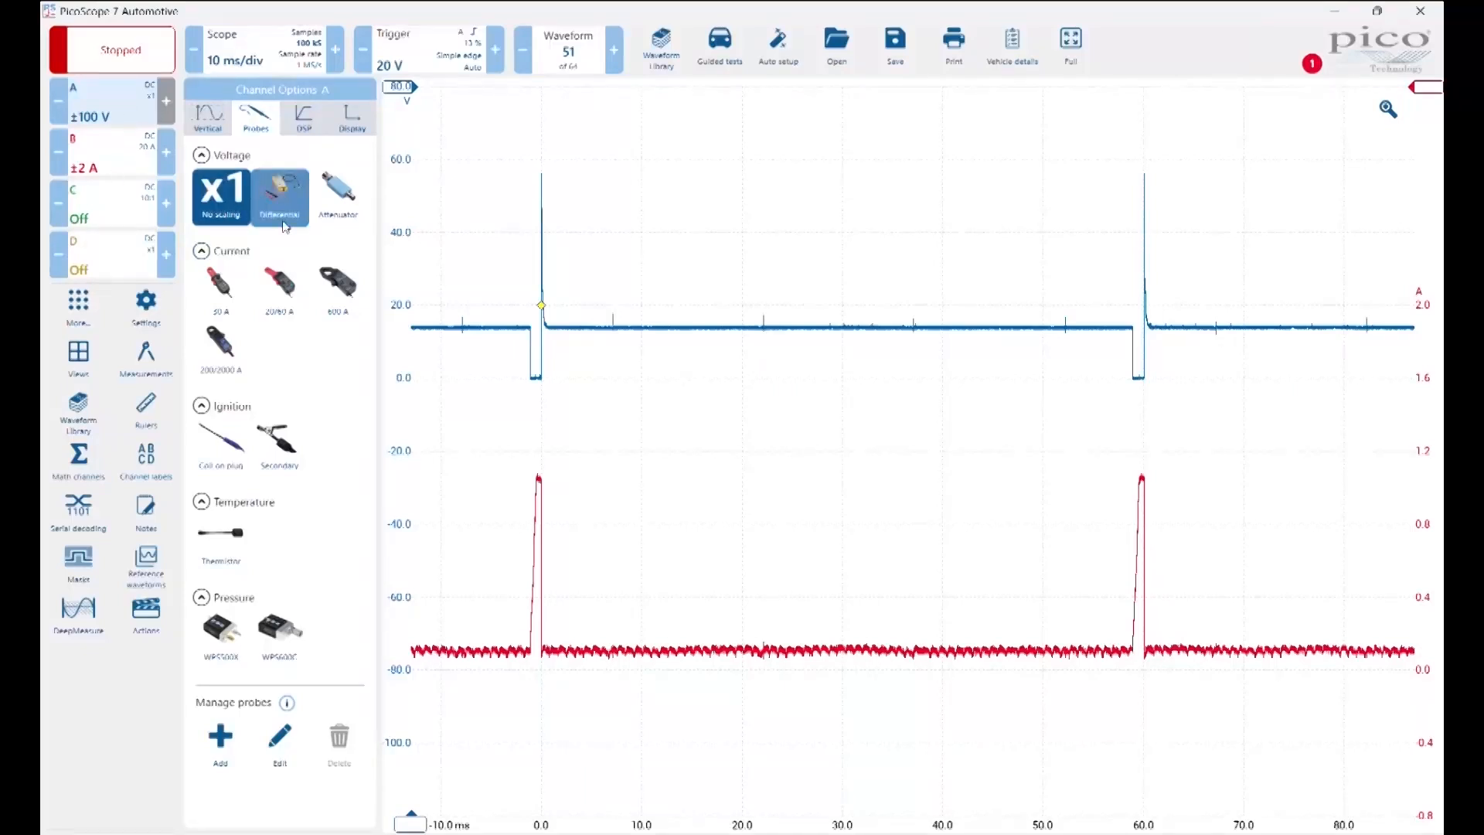
click(217, 126)
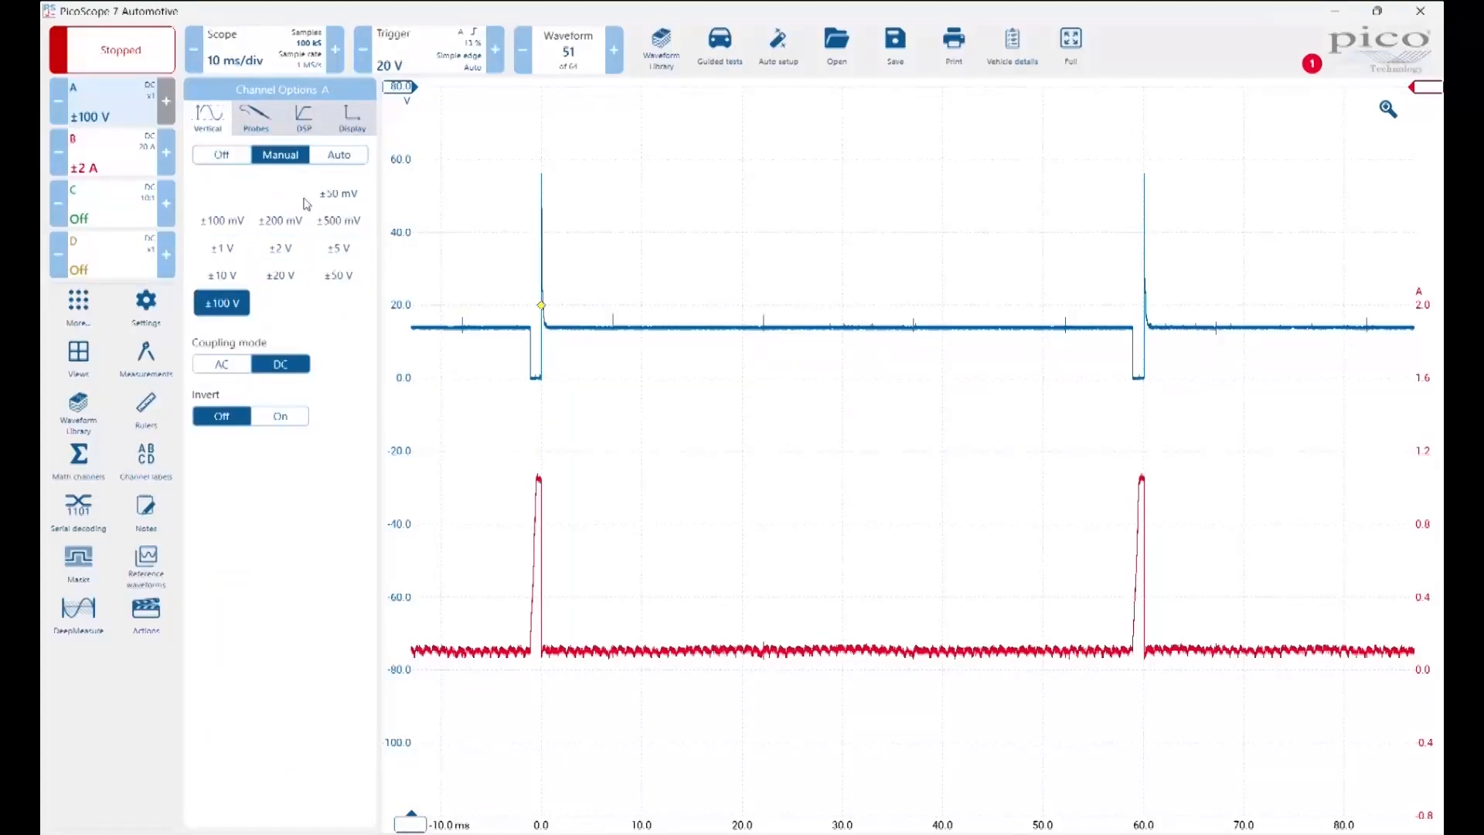
click(262, 123)
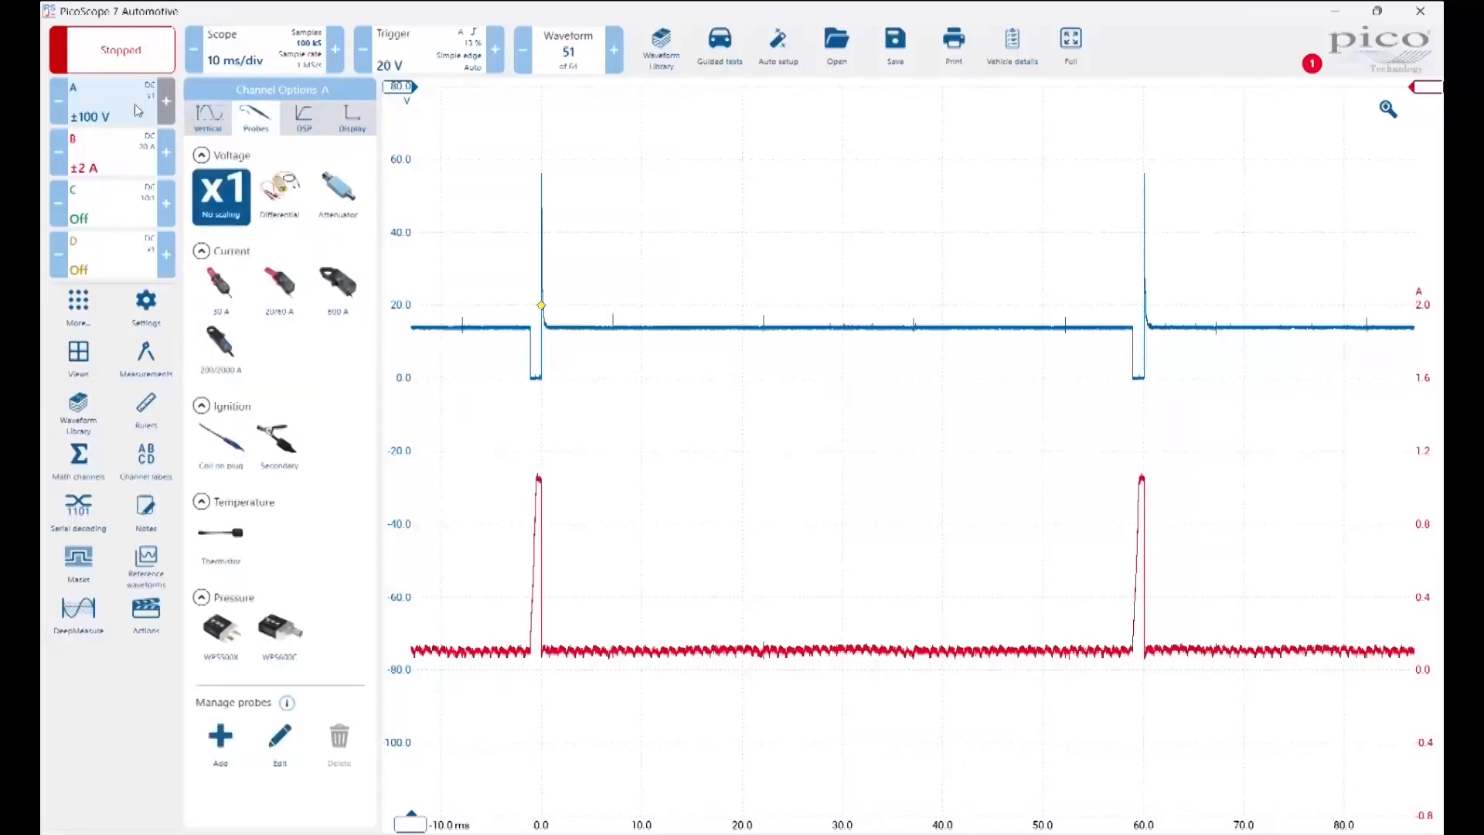
click(112, 99)
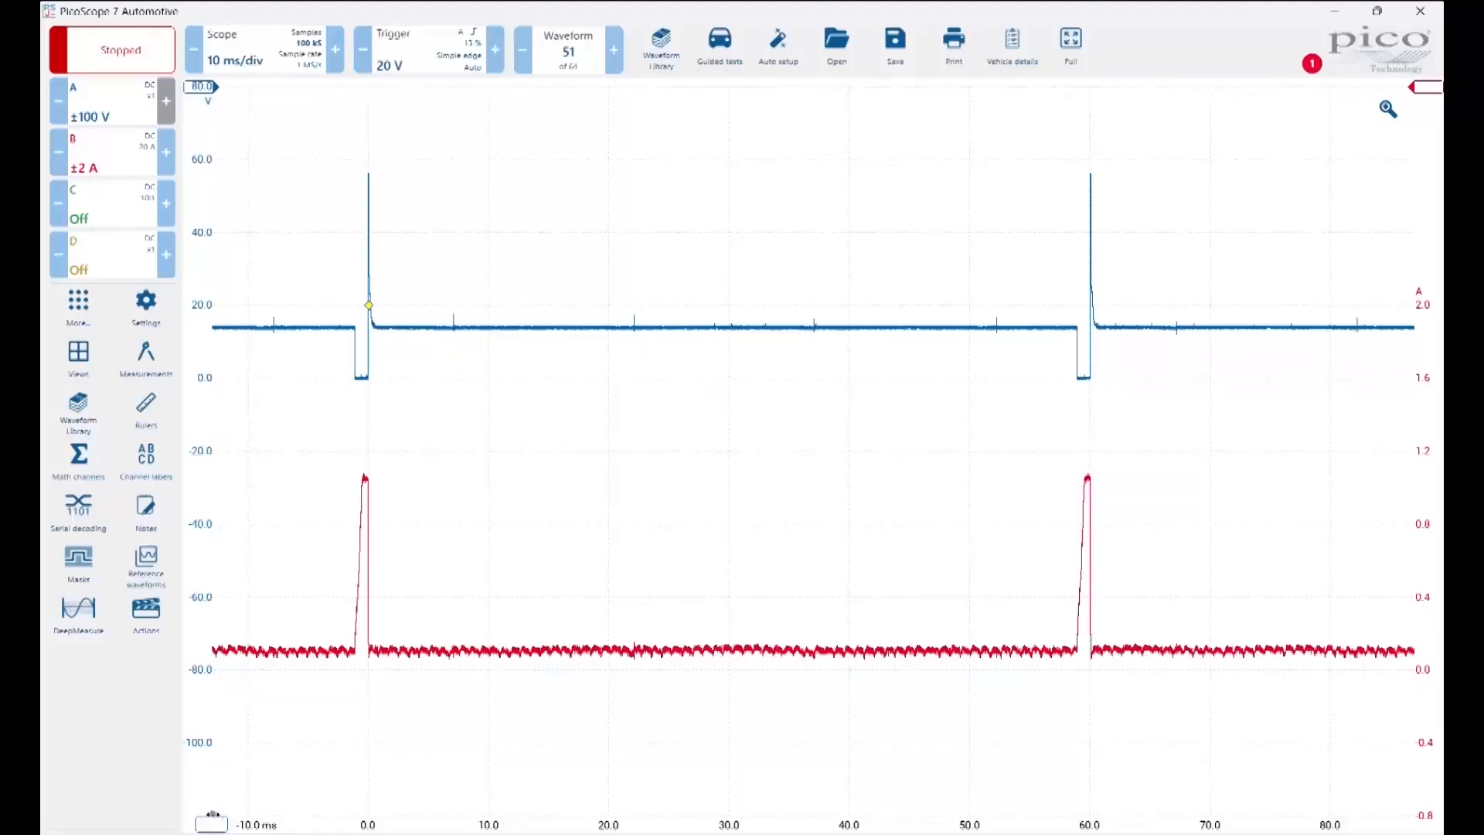
- Place time rulers on the ends of the two channel B pulses, zooming in on the second pulse to align its ruler at 60.02 ms
drag(213, 814, 369, 779)
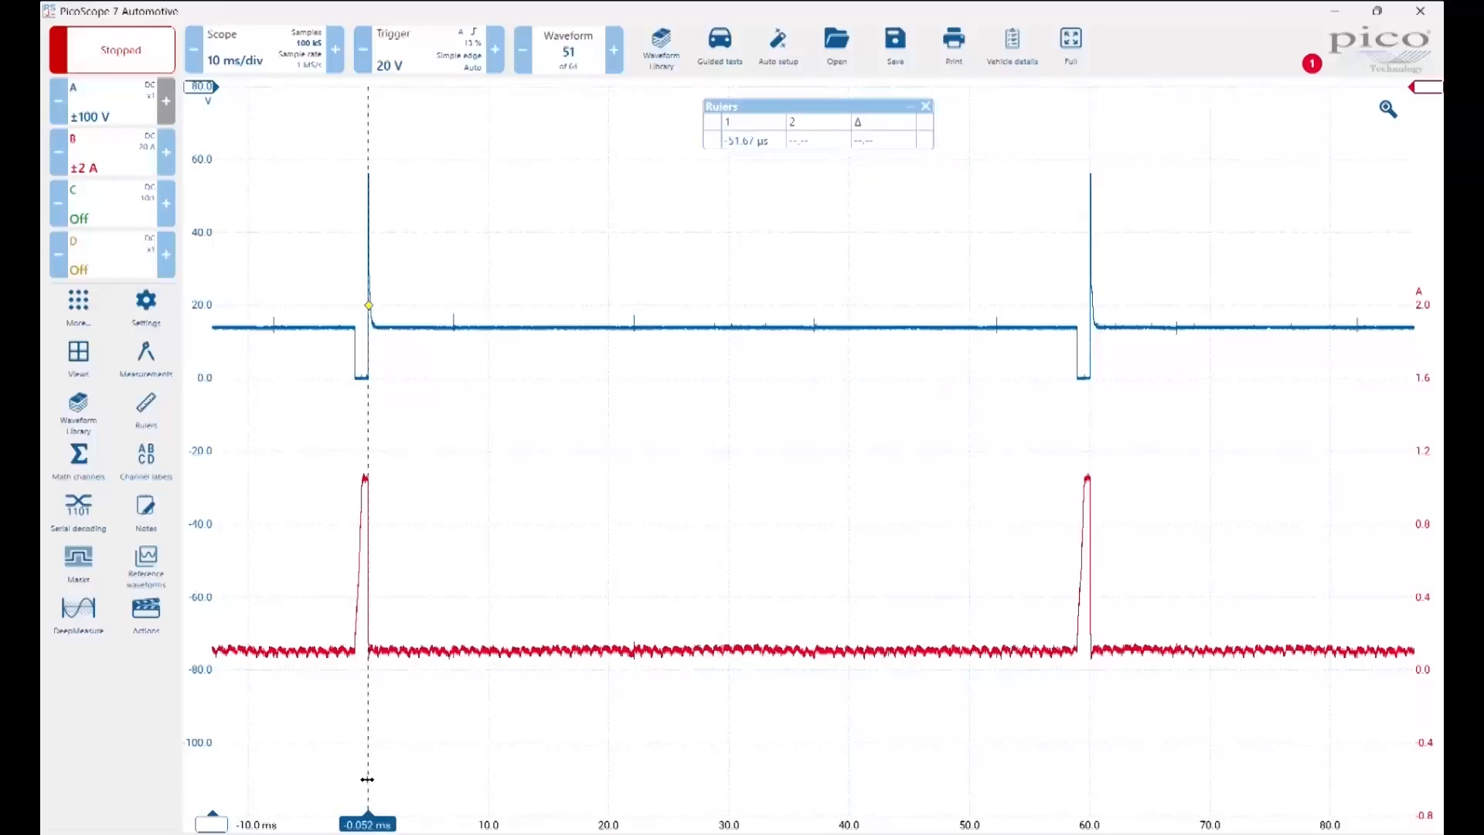
drag(212, 813, 1095, 774)
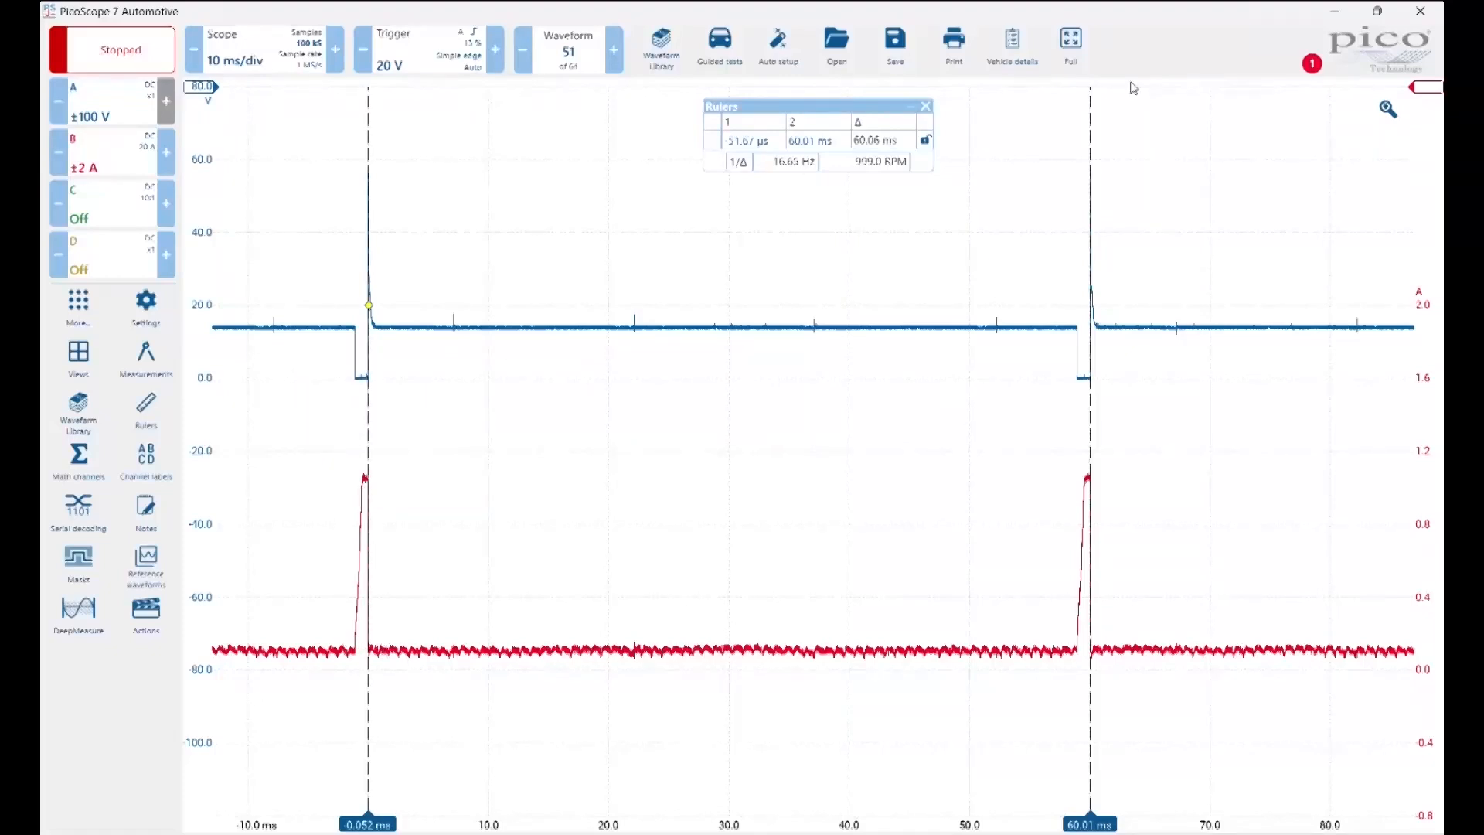
click(1388, 111)
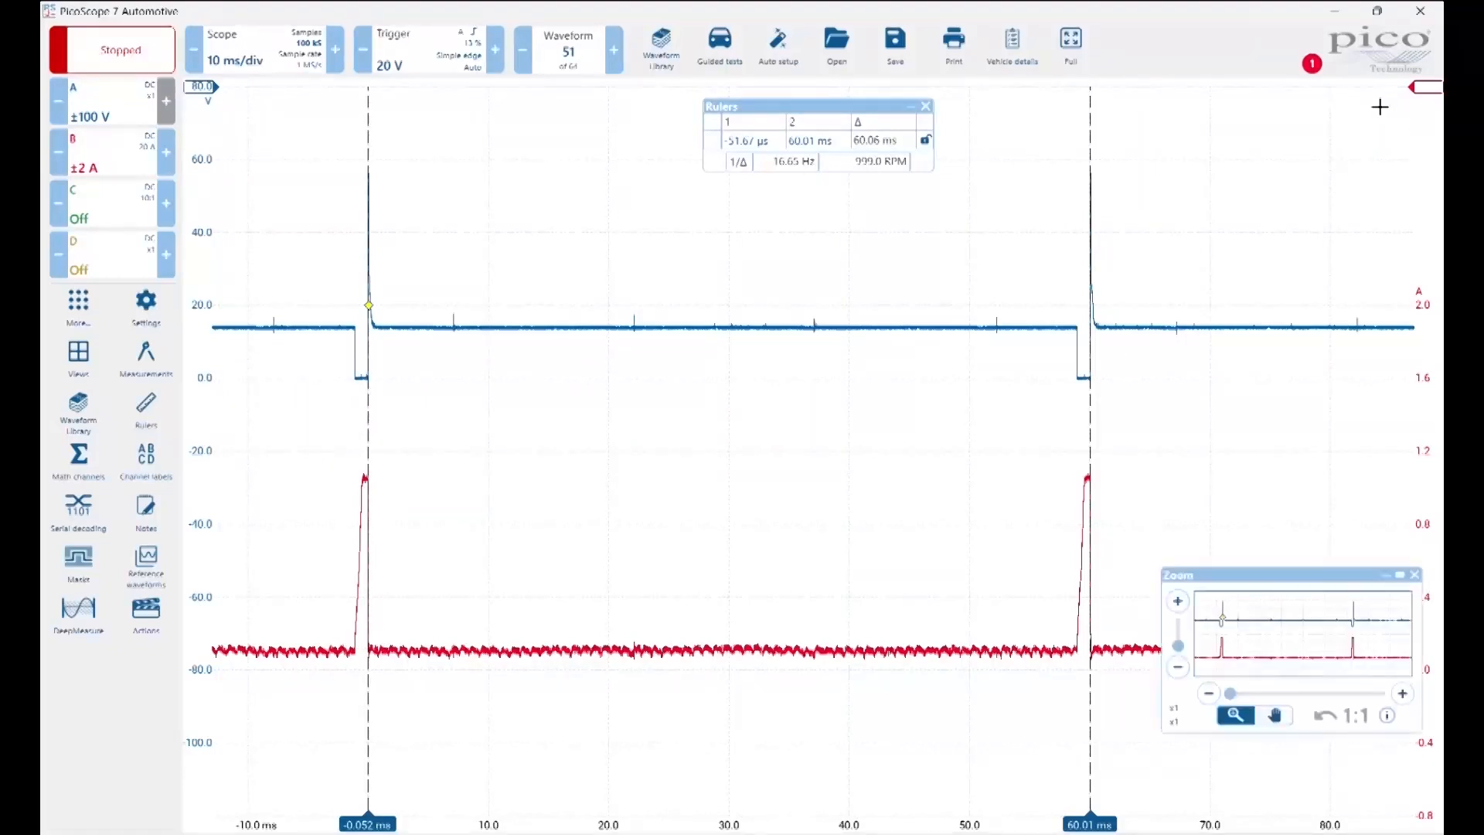
drag(1060, 451, 1132, 699)
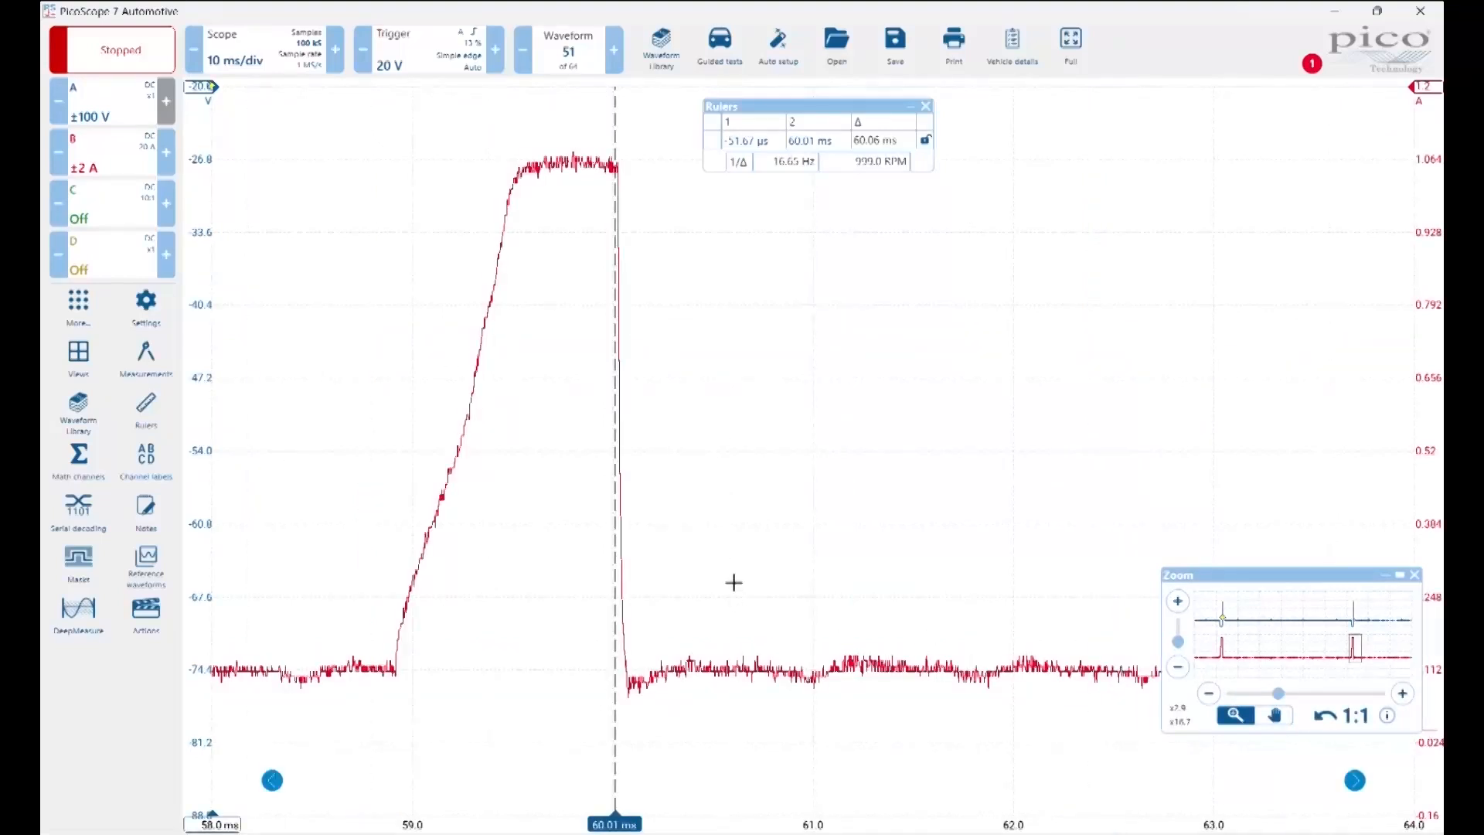
drag(615, 618, 618, 619)
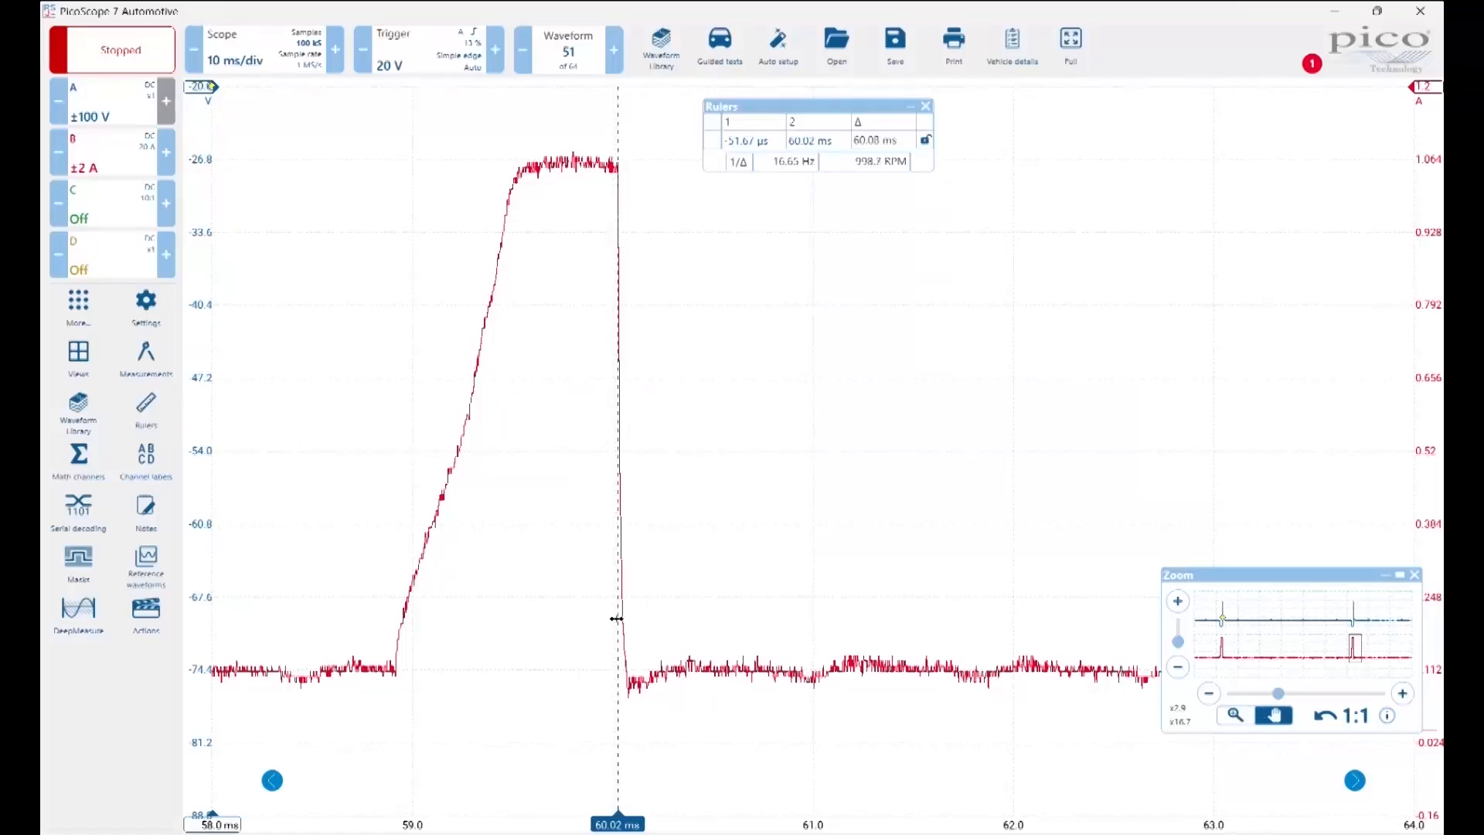
- Undo the zoom, magnify the first channel B pulse and align its ruler with the falling edge at about -0.032 ms
click(1323, 716)
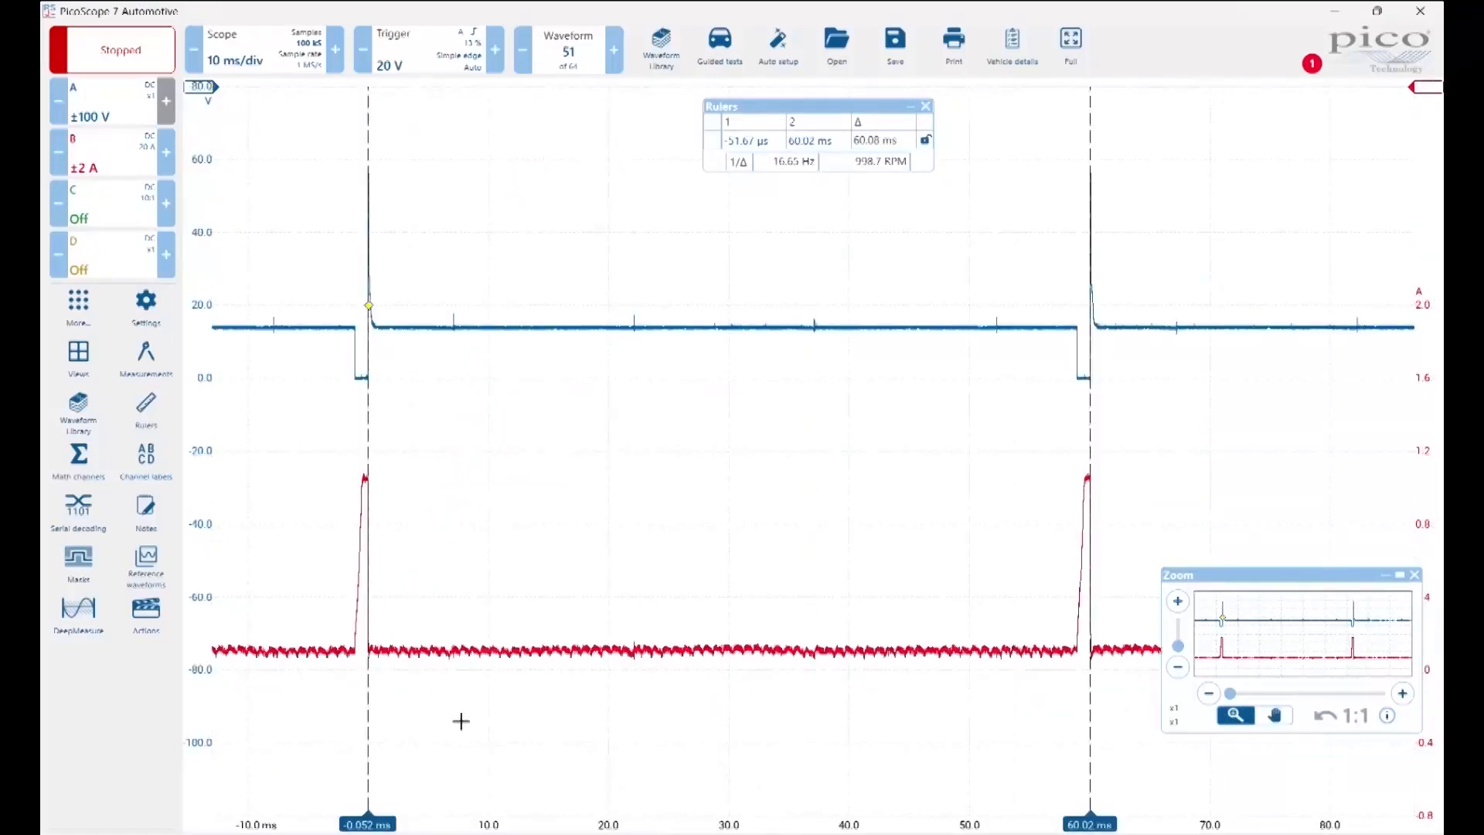
drag(332, 461, 428, 683)
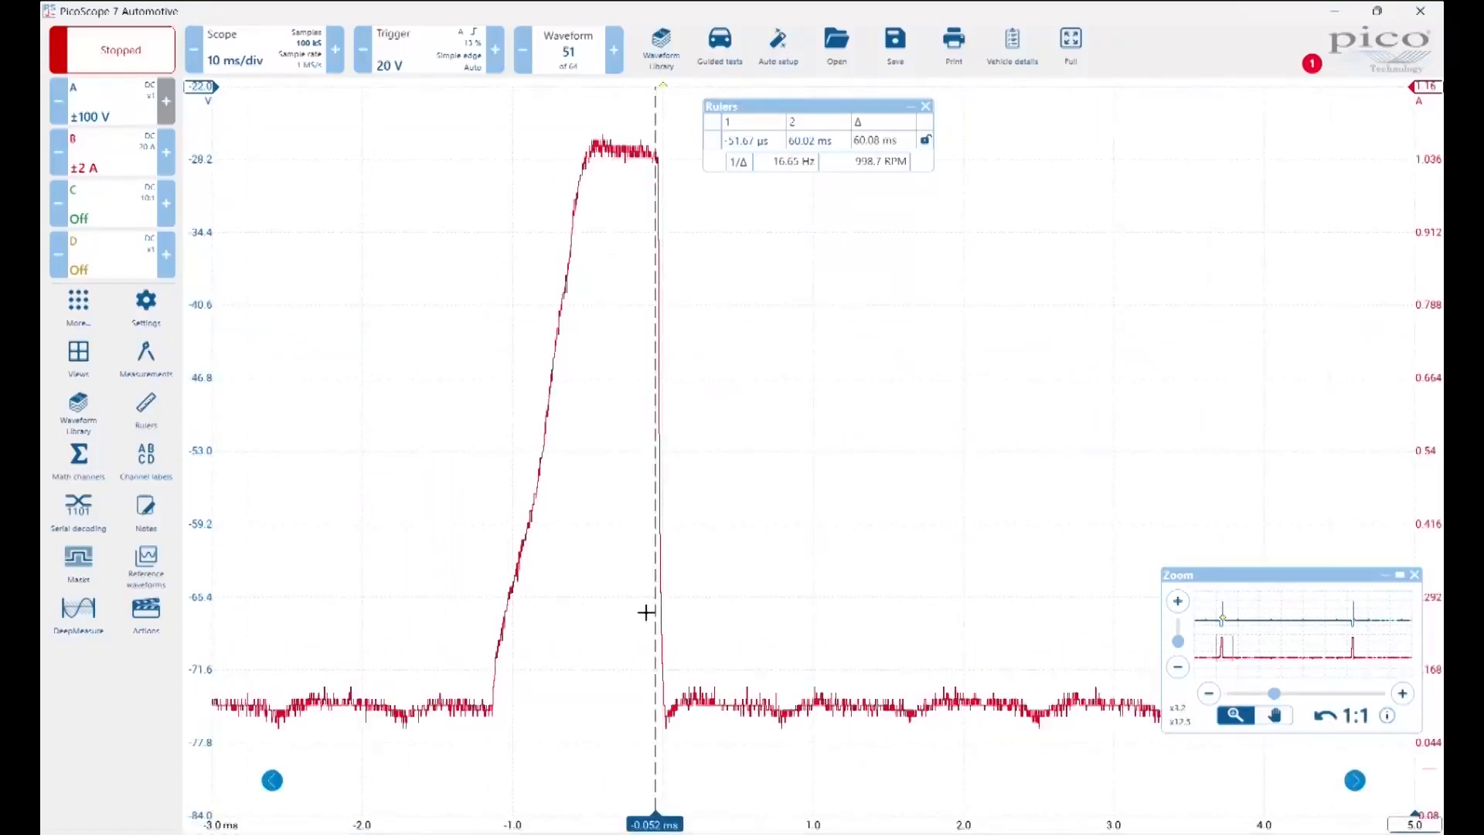
drag(654, 612, 652, 612)
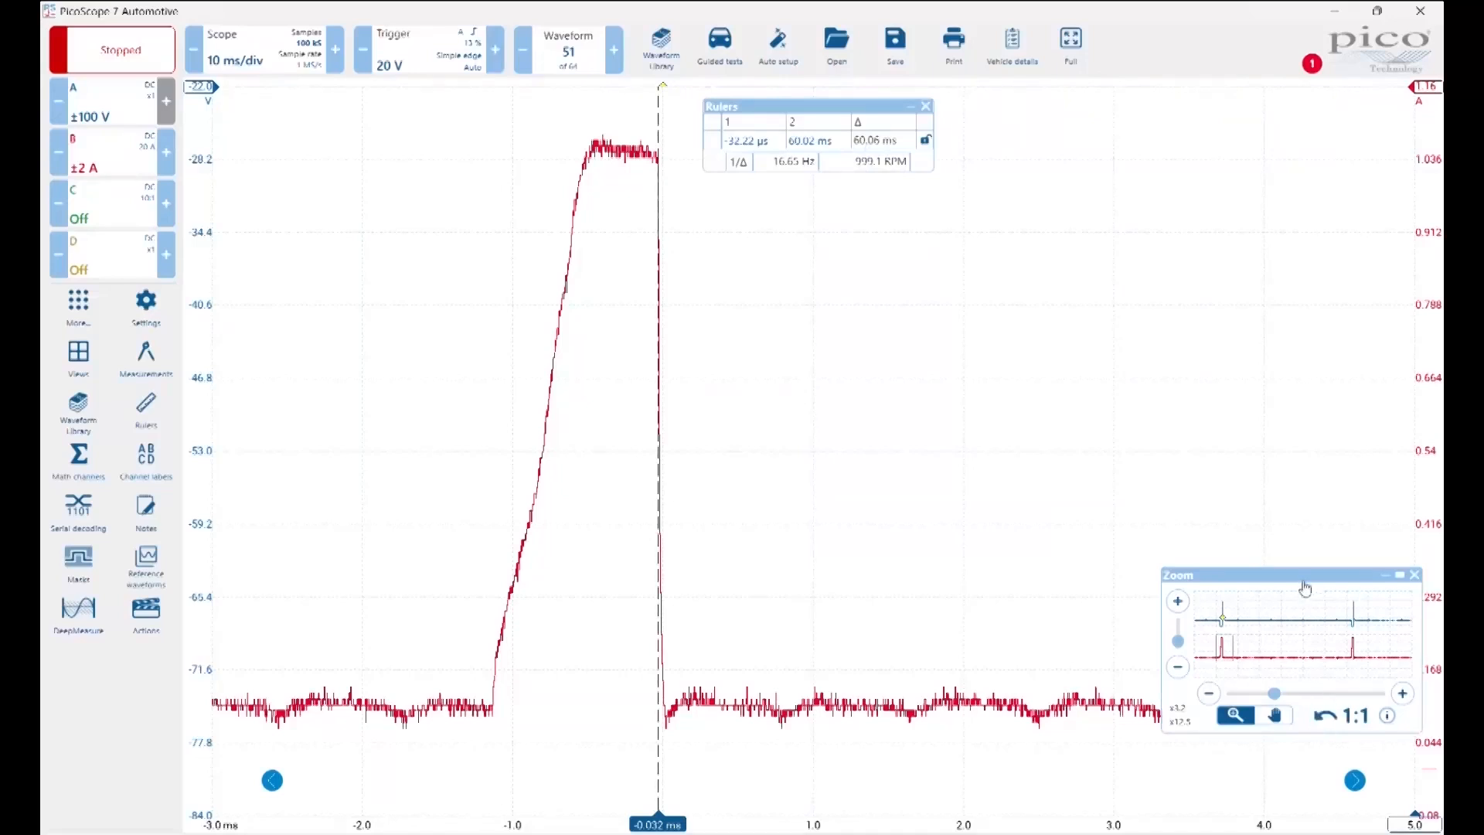
- Try the vertical and horizontal zoom sliders, reset the view to 1:1 and reposition the Zoom window beside the Rulers box
drag(1305, 575, 1228, 343)
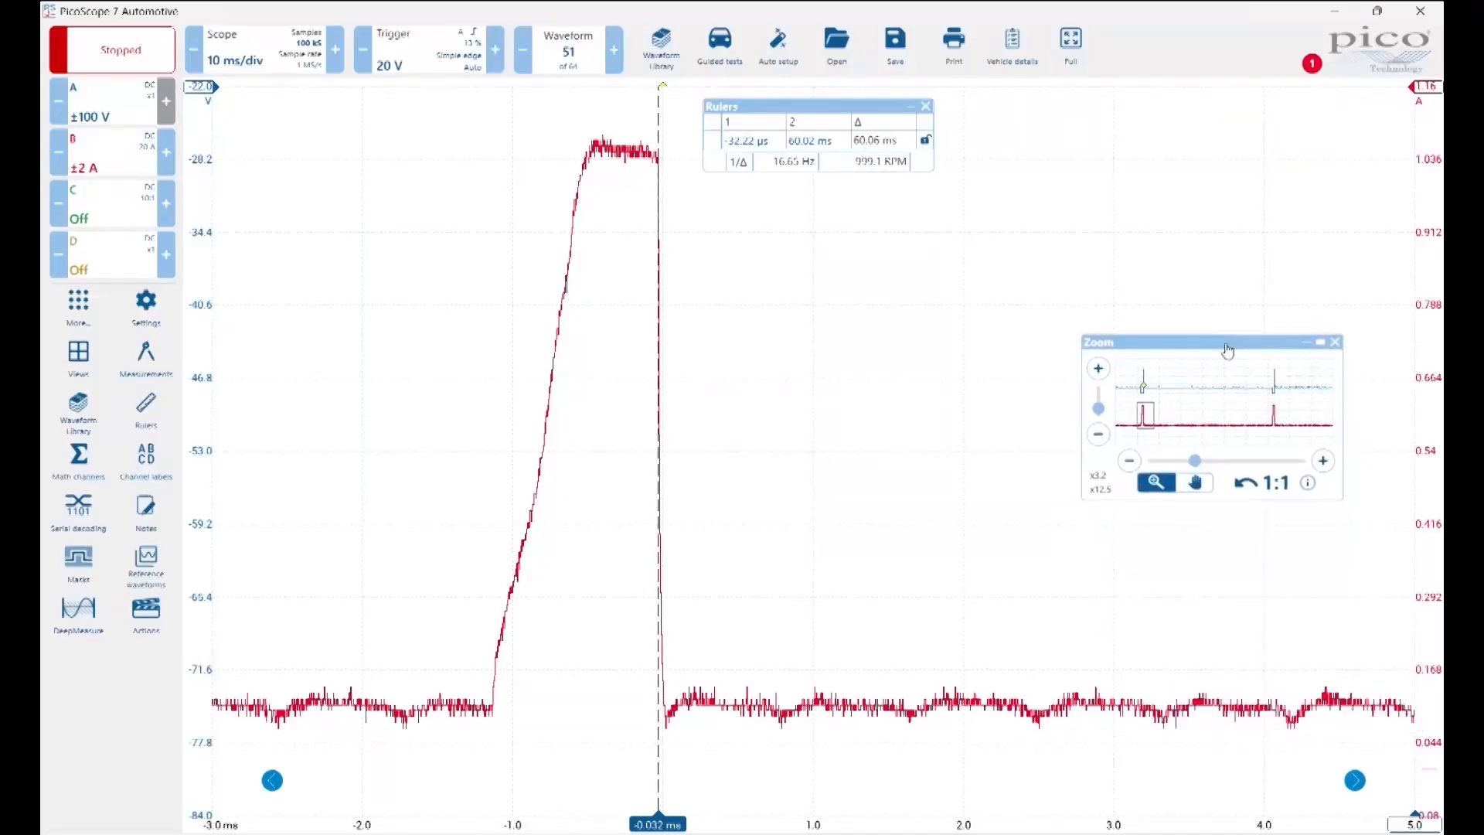
drag(1101, 418, 1101, 419)
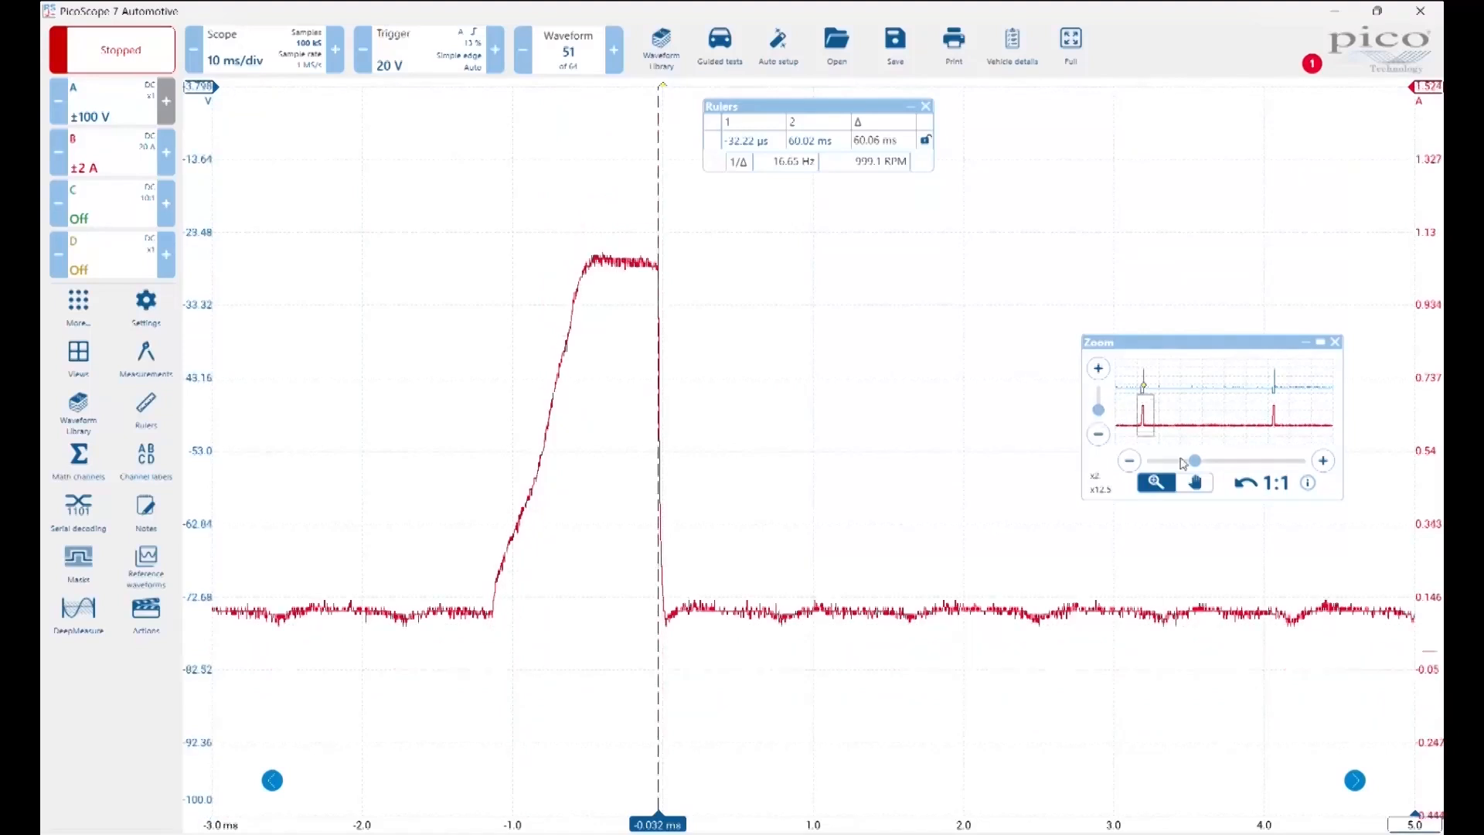
mouse_move(1196, 461)
mouse_down()
mouse_move(1218, 461)
mouse_move(1198, 465)
mouse_up()
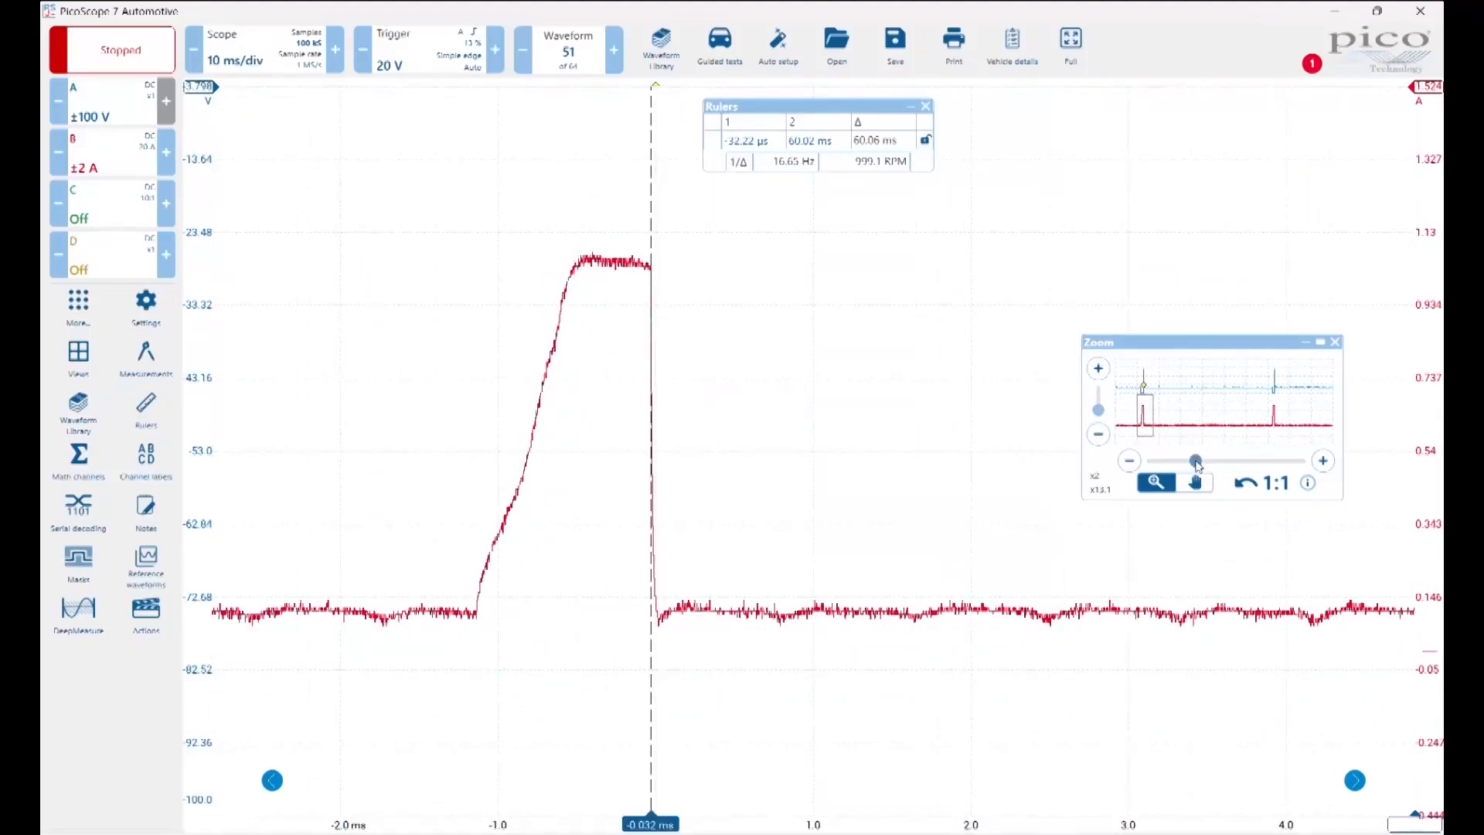
click(1246, 485)
click(1246, 485)
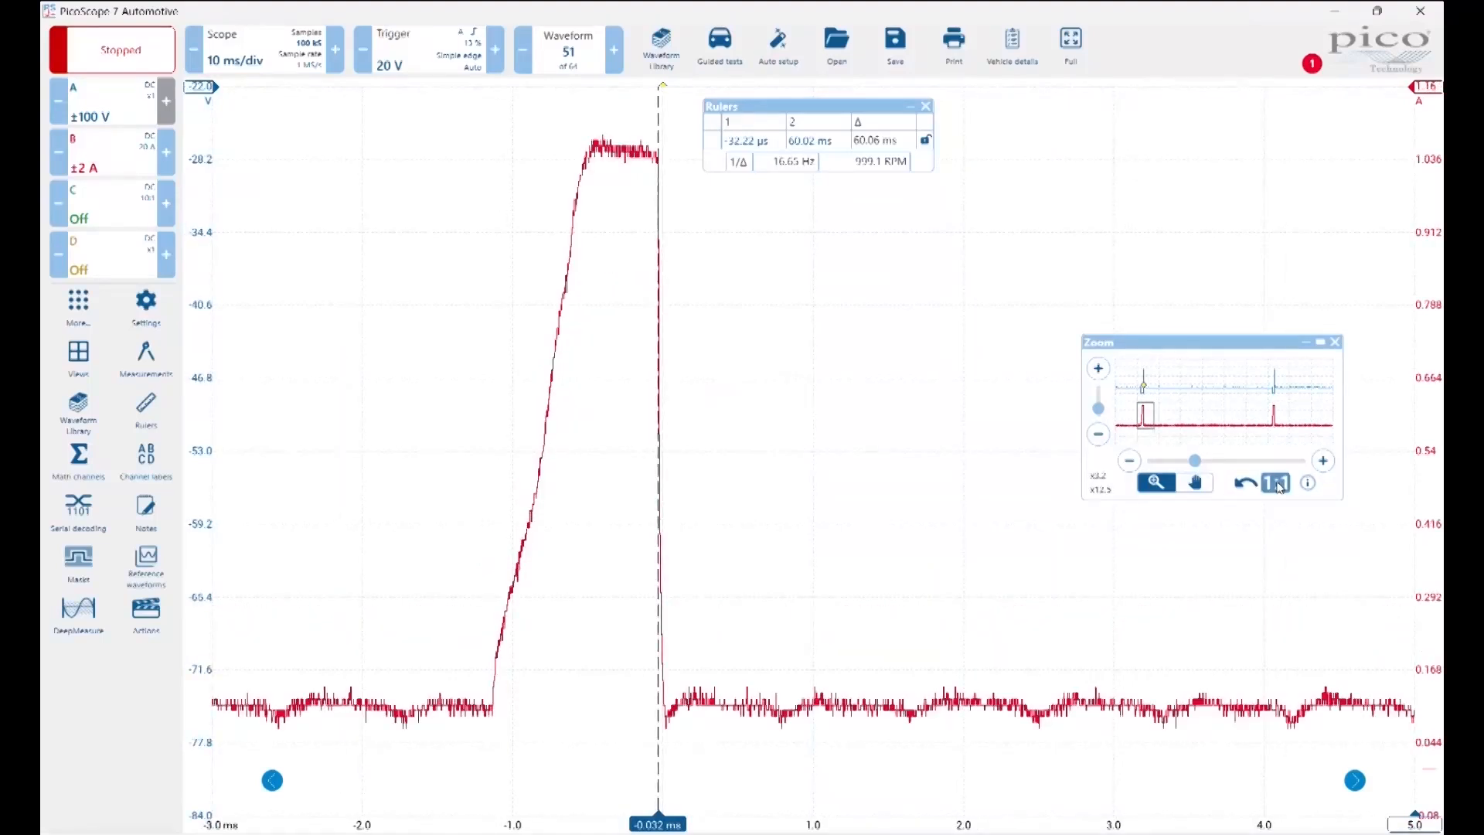
click(1277, 484)
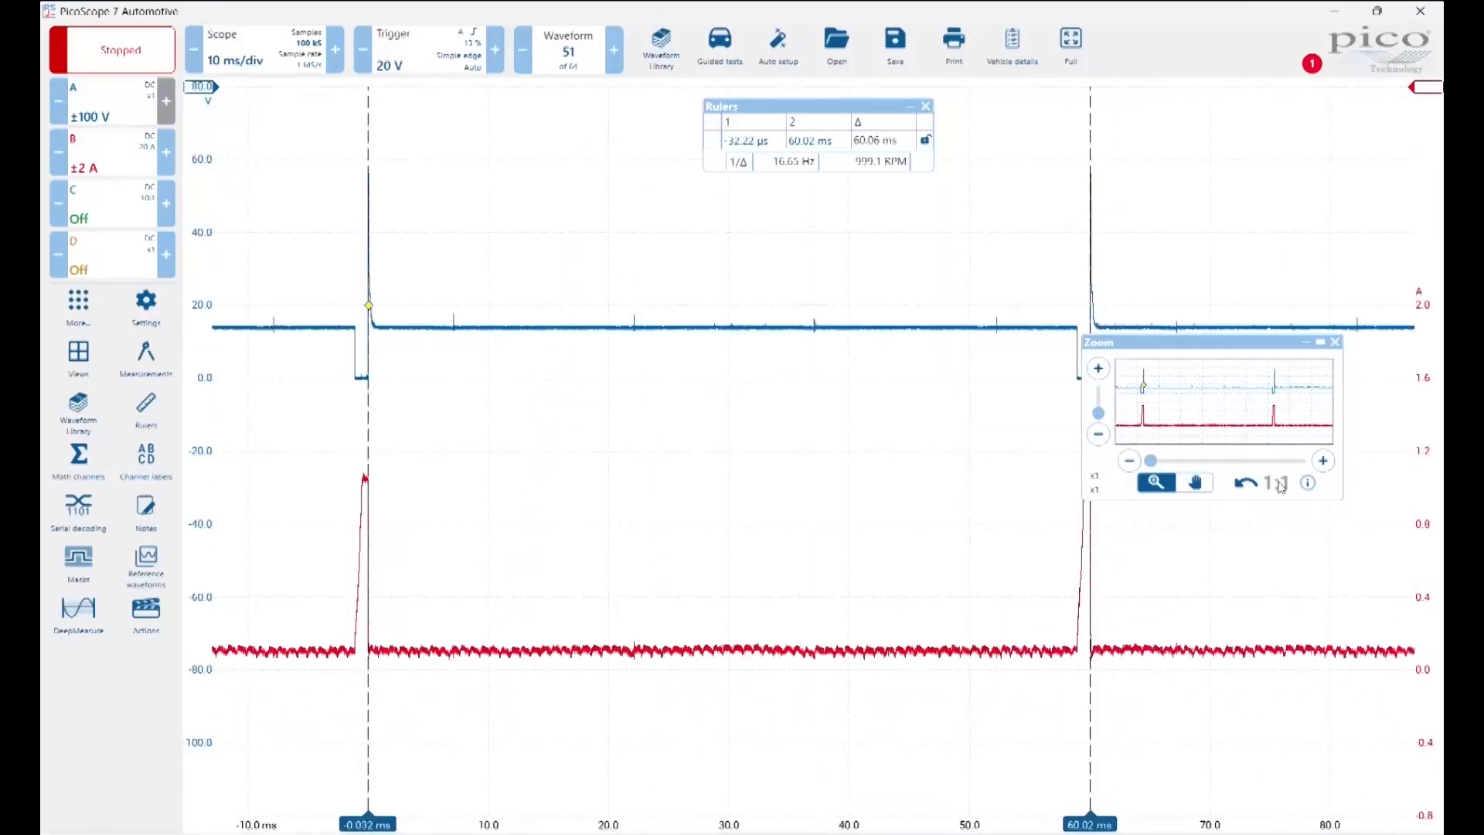
drag(1266, 344, 1312, 128)
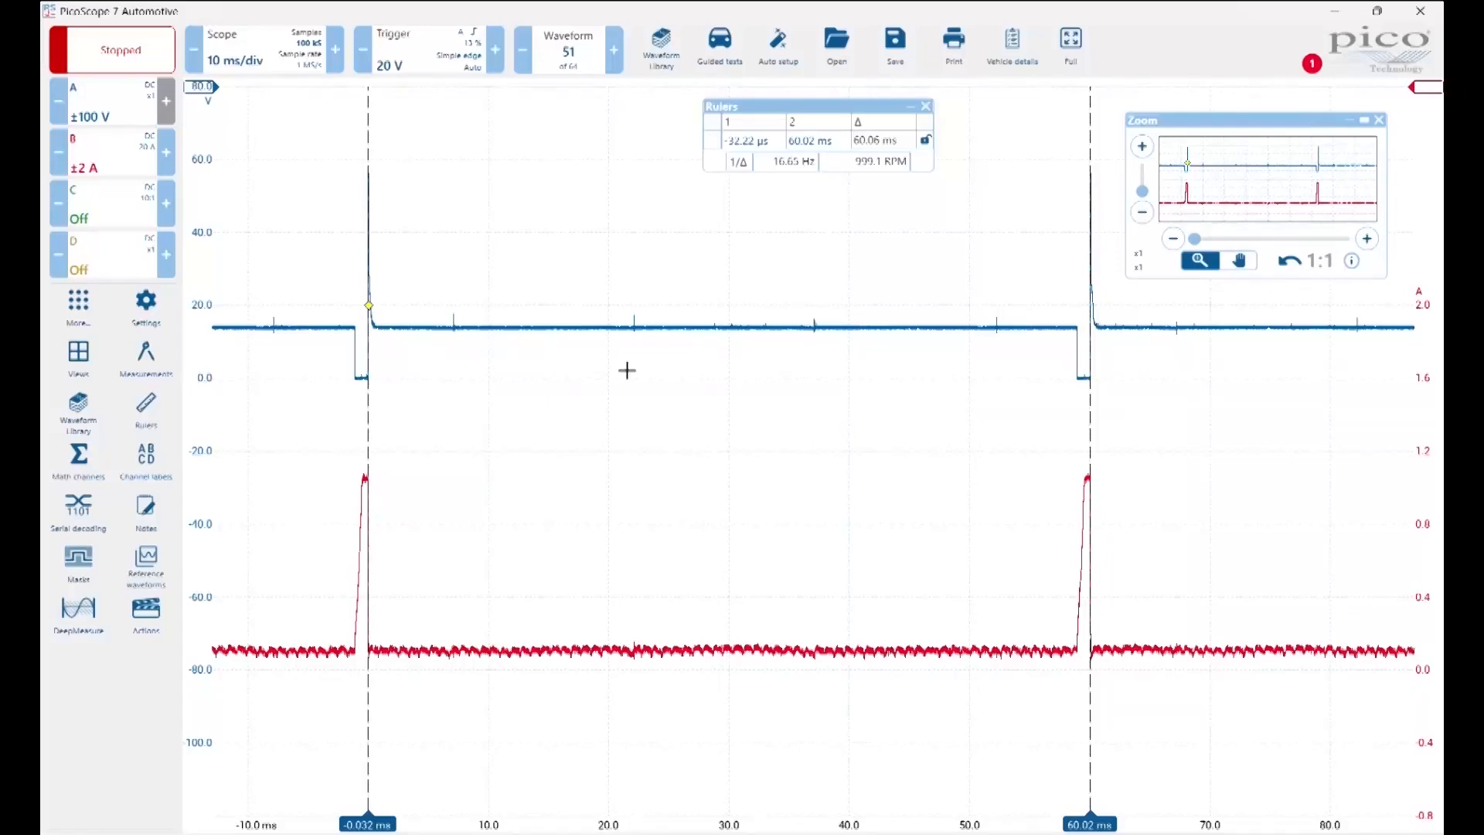
click(650, 360)
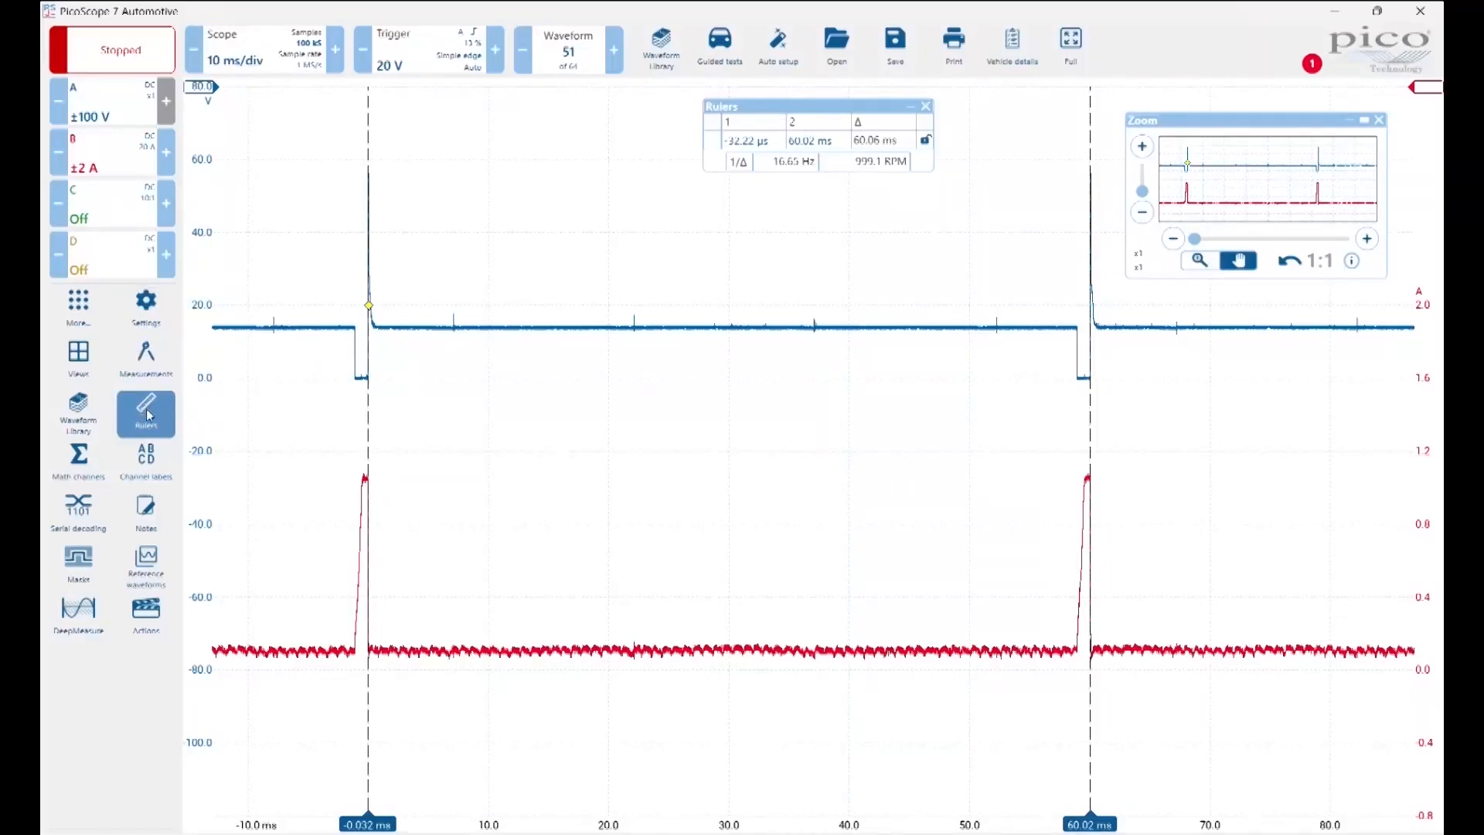
- Show the channel labels and review the available labels and the Good, Bad and Unknown ratings for channel A
click(146, 461)
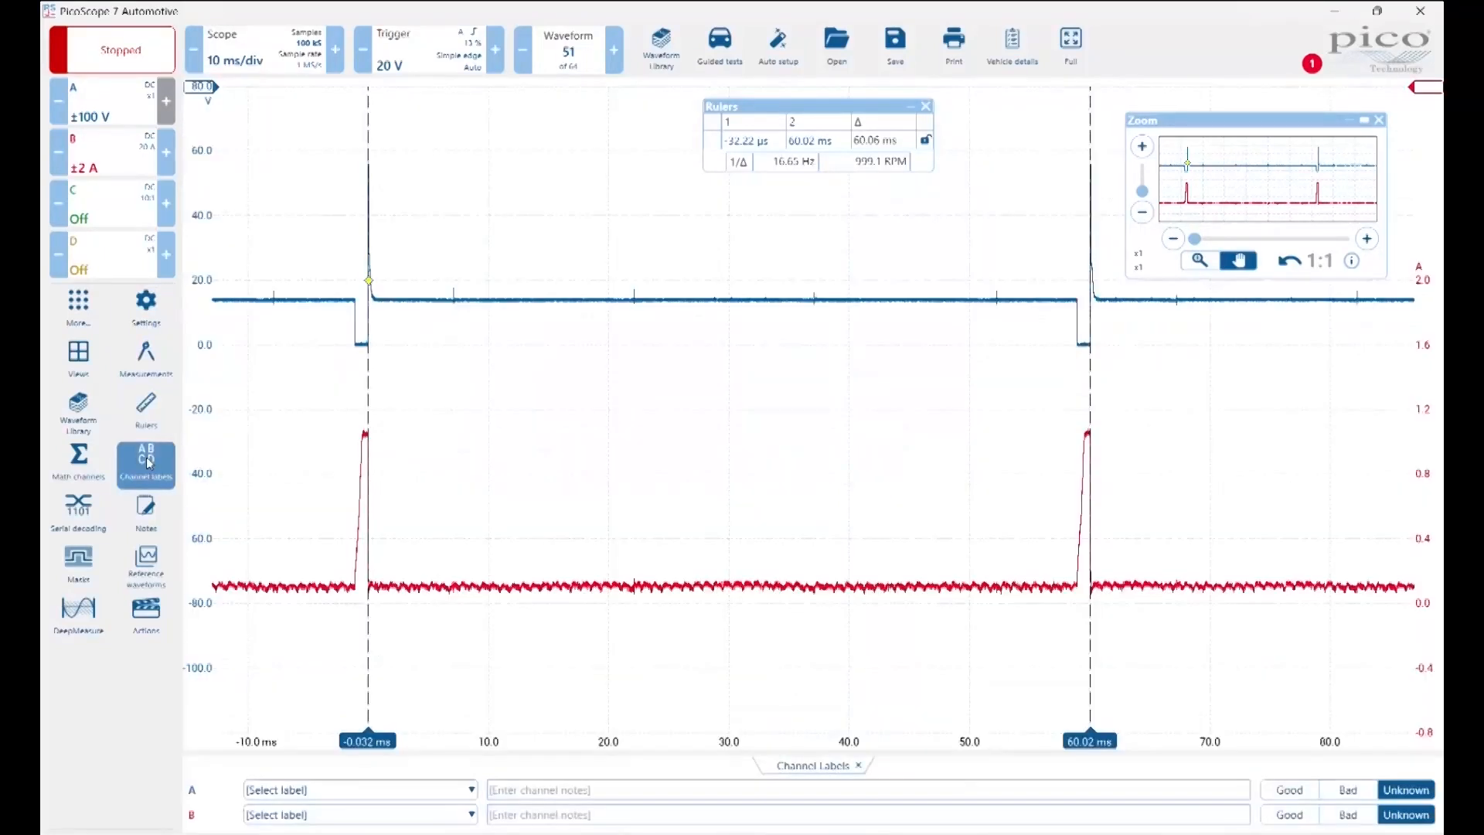
click(473, 790)
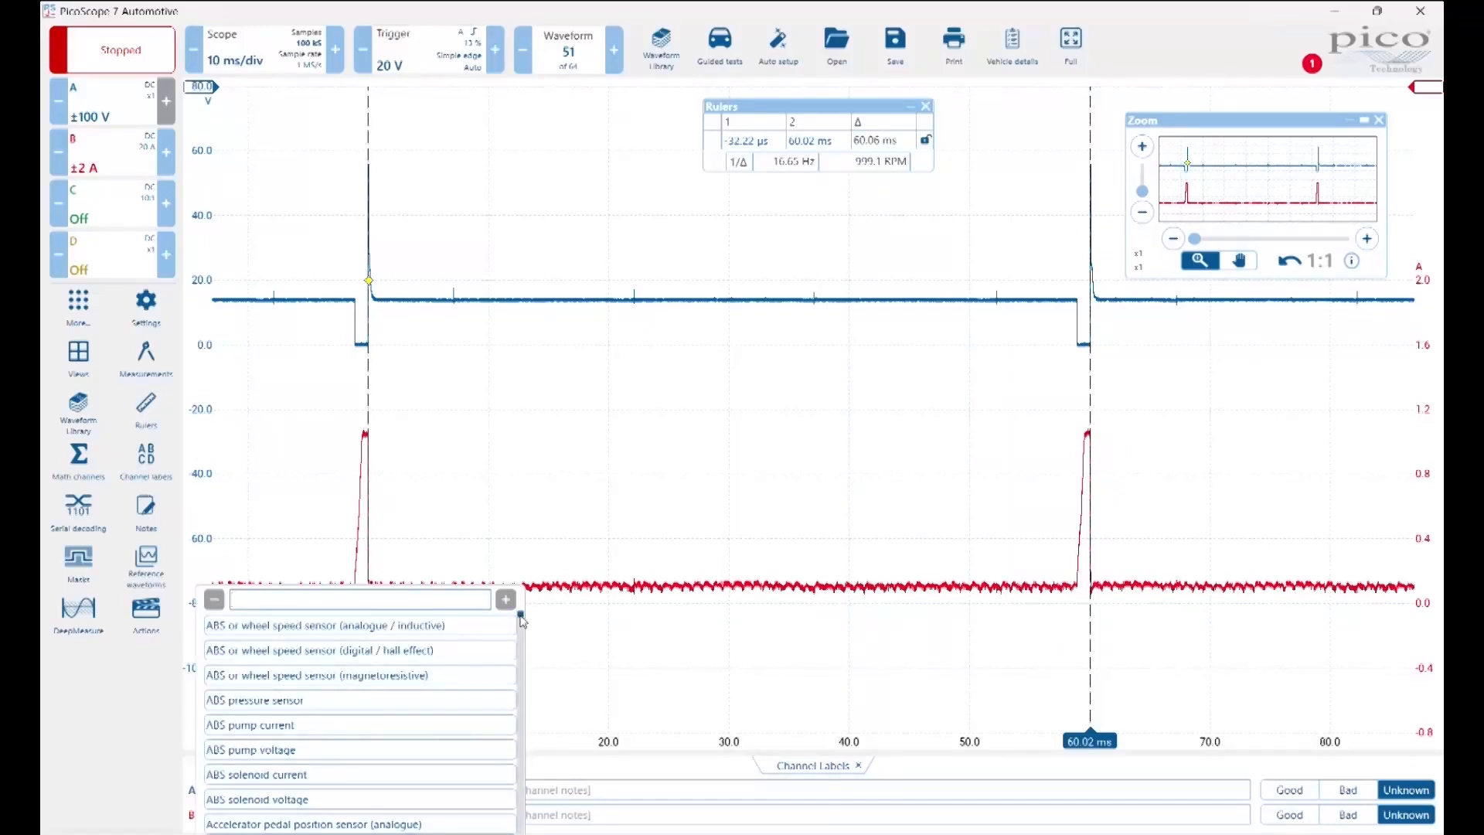
mouse_move(521, 619)
mouse_down()
mouse_move(525, 702)
mouse_move(518, 617)
mouse_up()
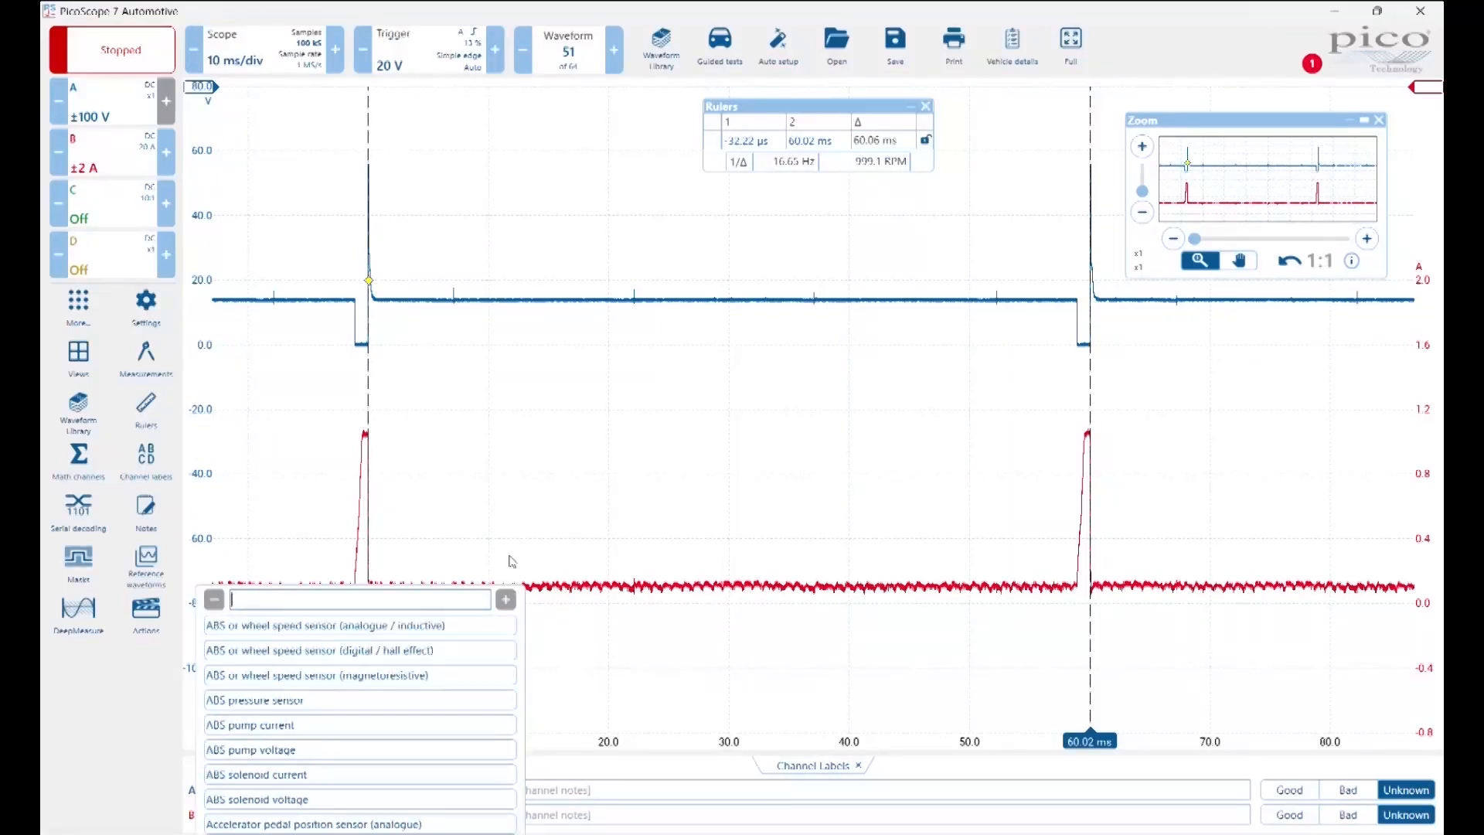
click(510, 562)
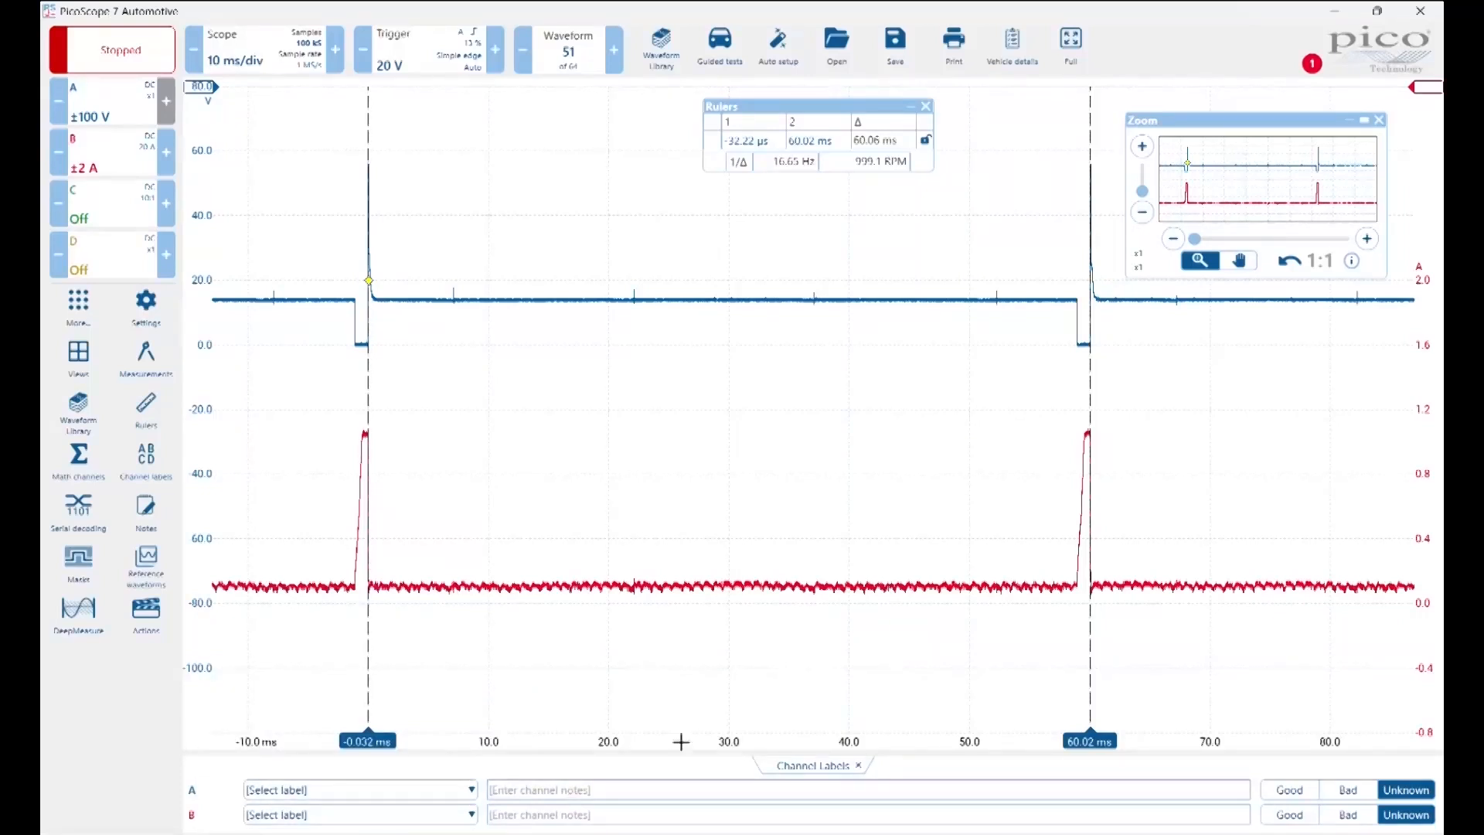
click(1276, 793)
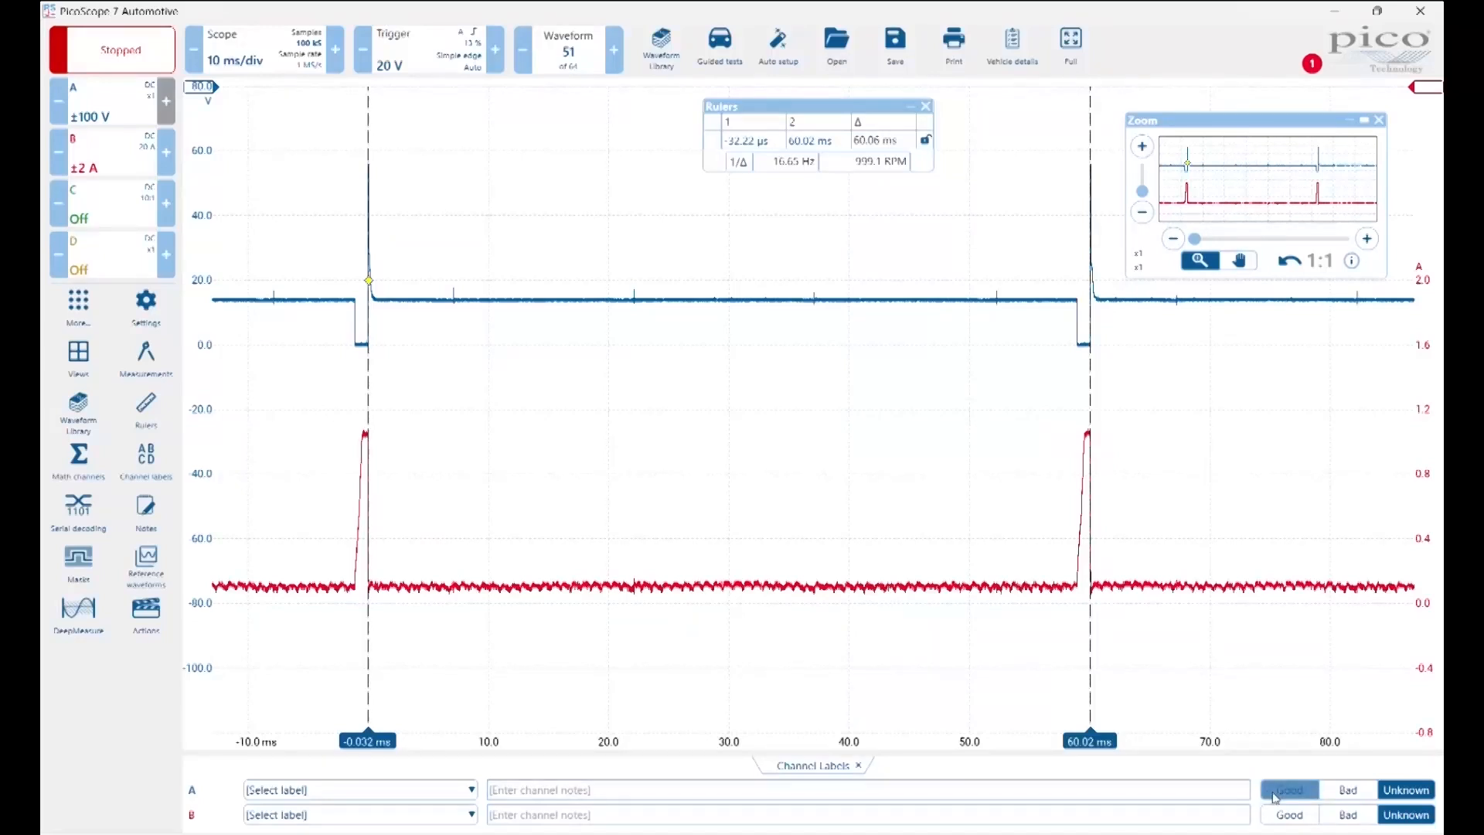
click(1385, 796)
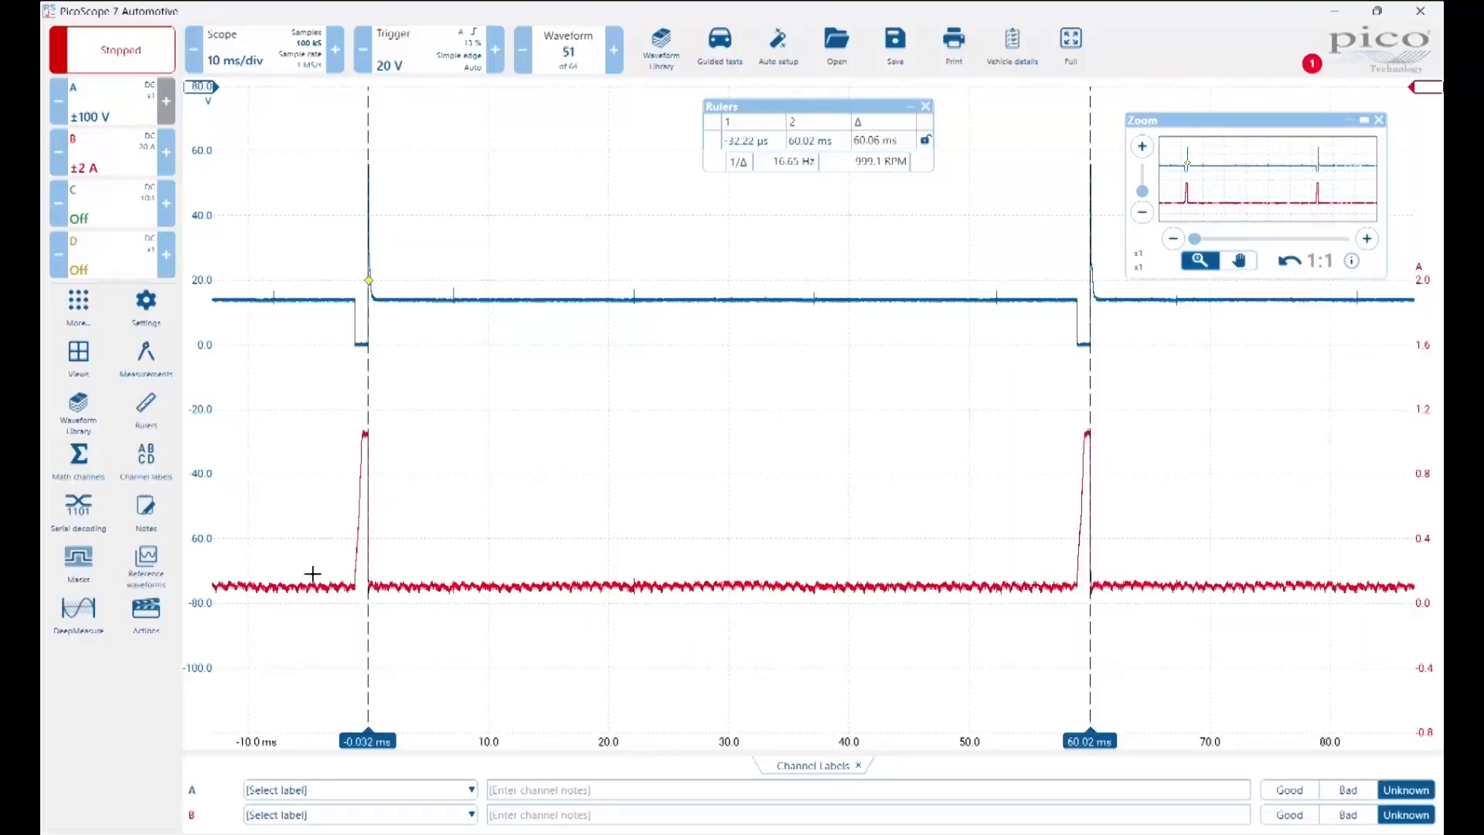
- Add a reference waveform of channel A, colour it green and move it below the live channel A trace
click(146, 567)
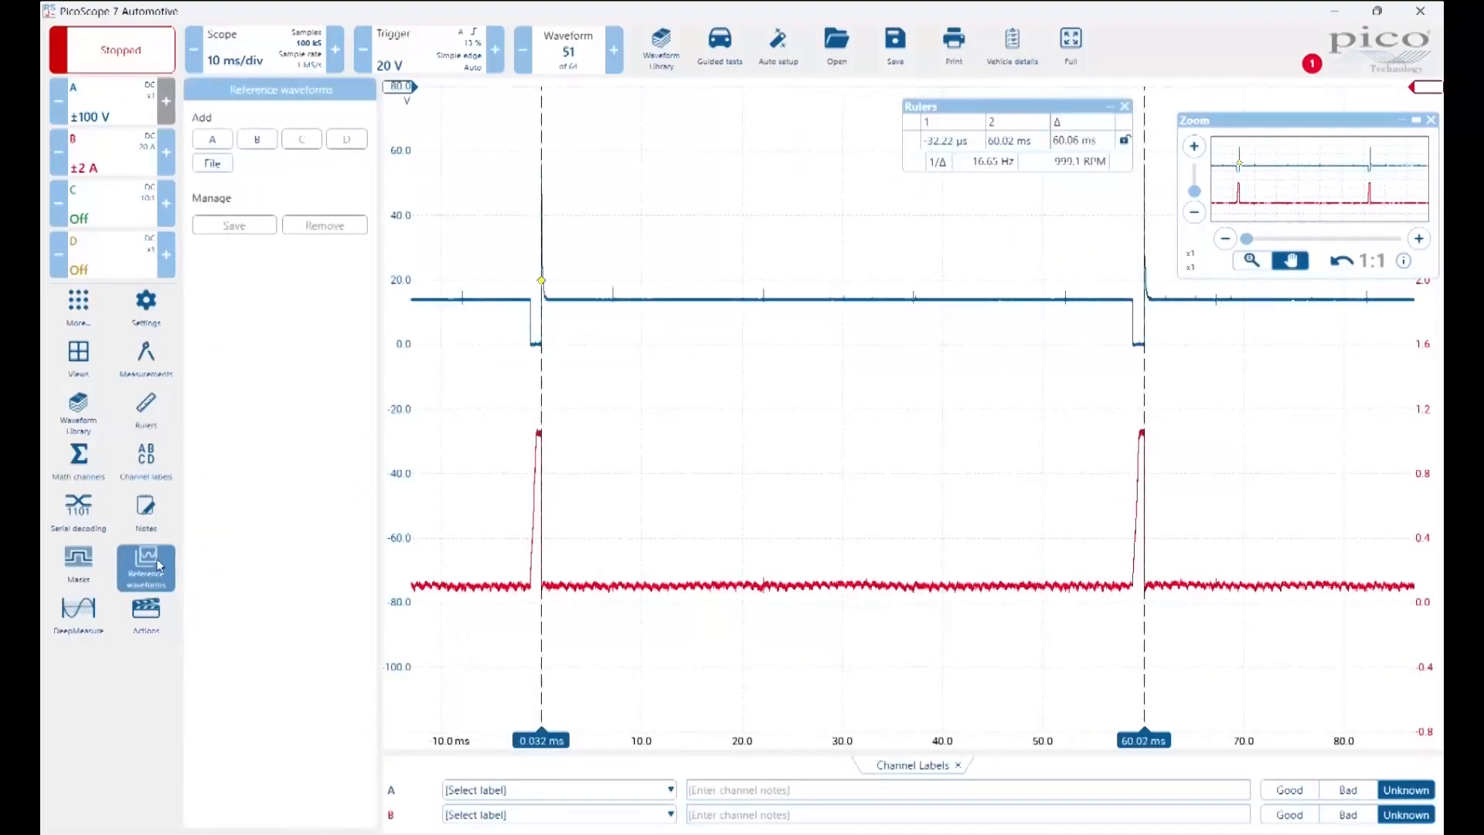
click(213, 140)
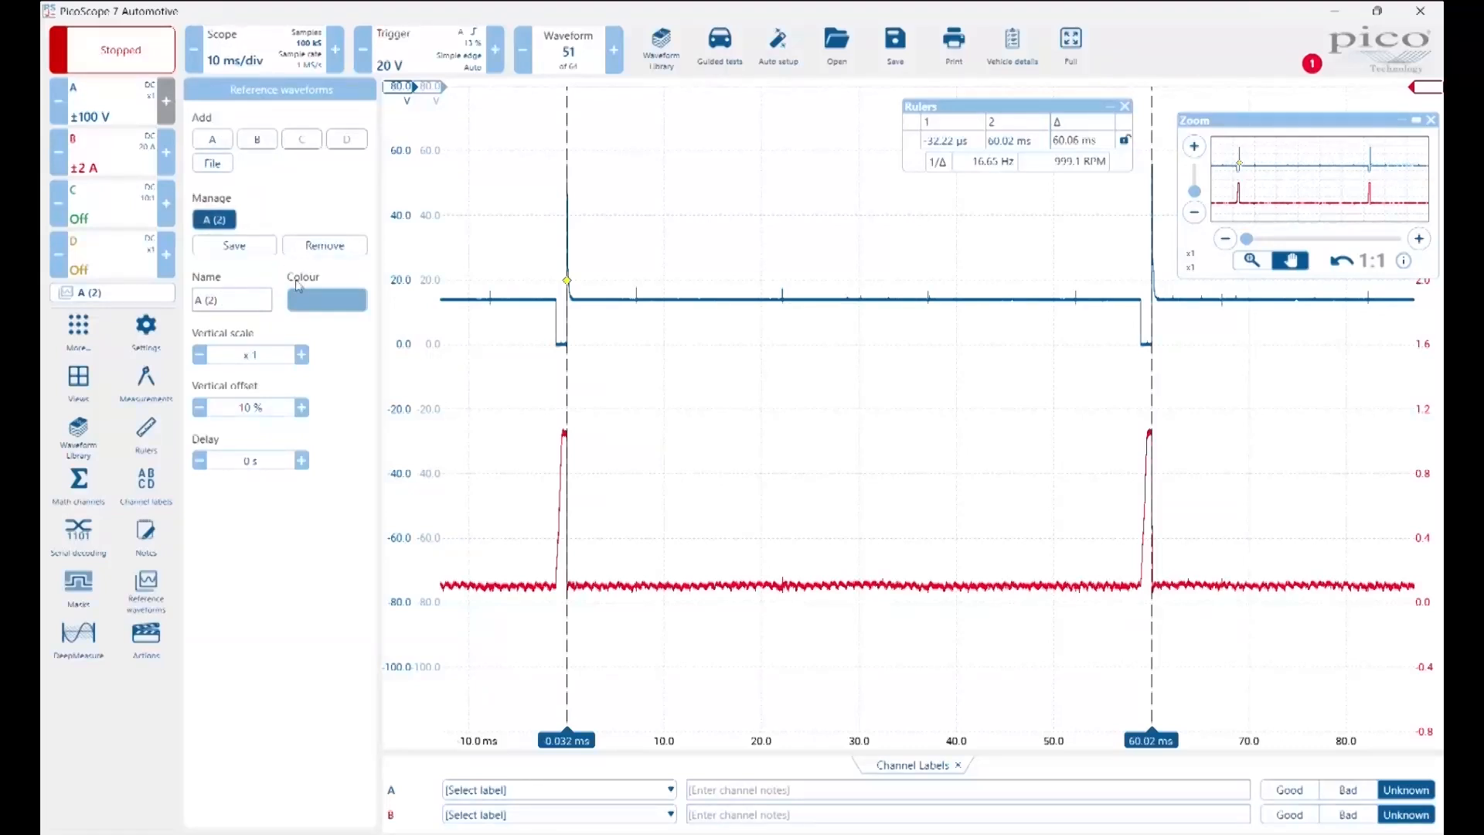
click(313, 302)
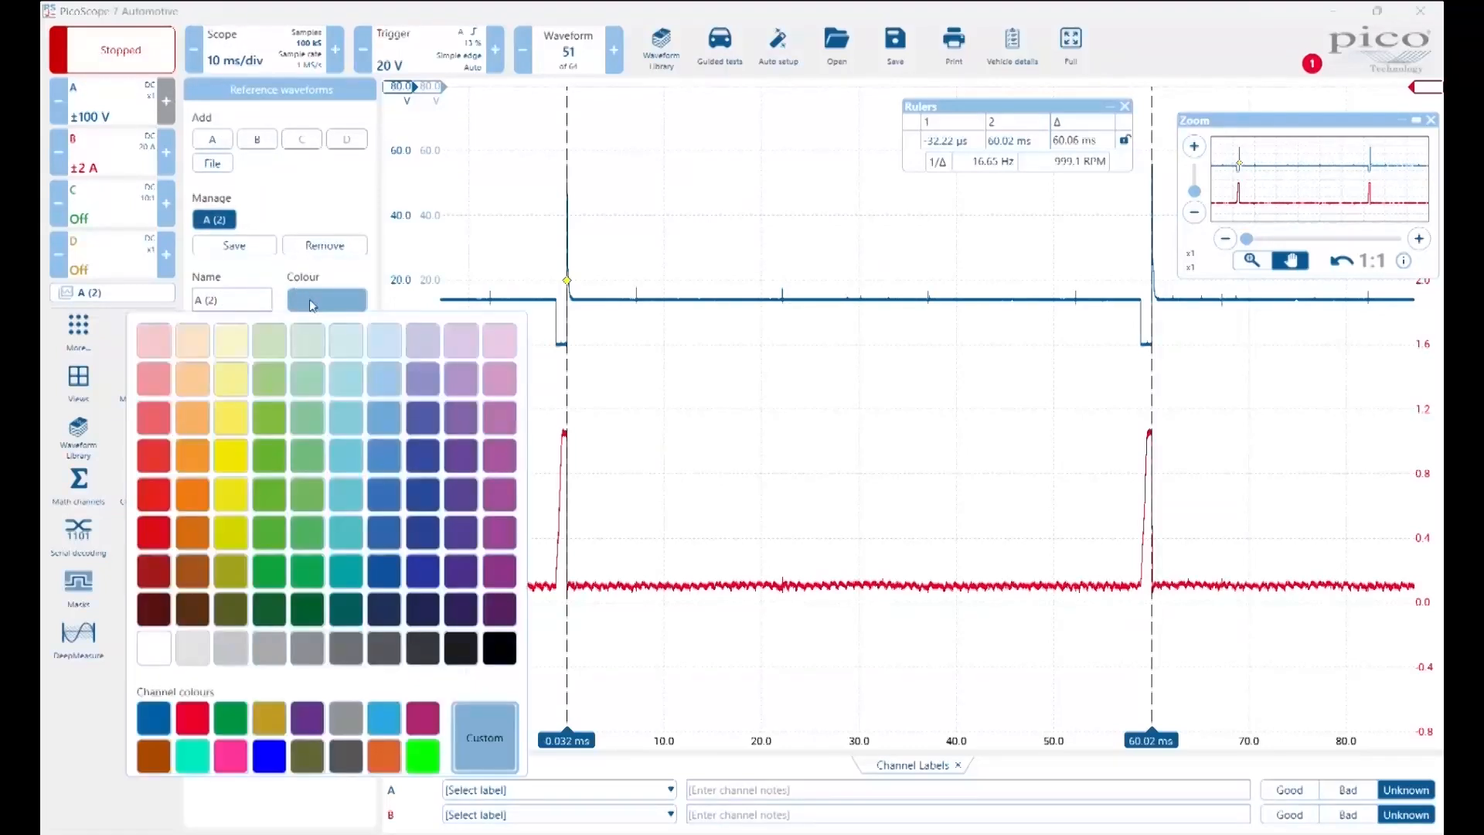
click(268, 467)
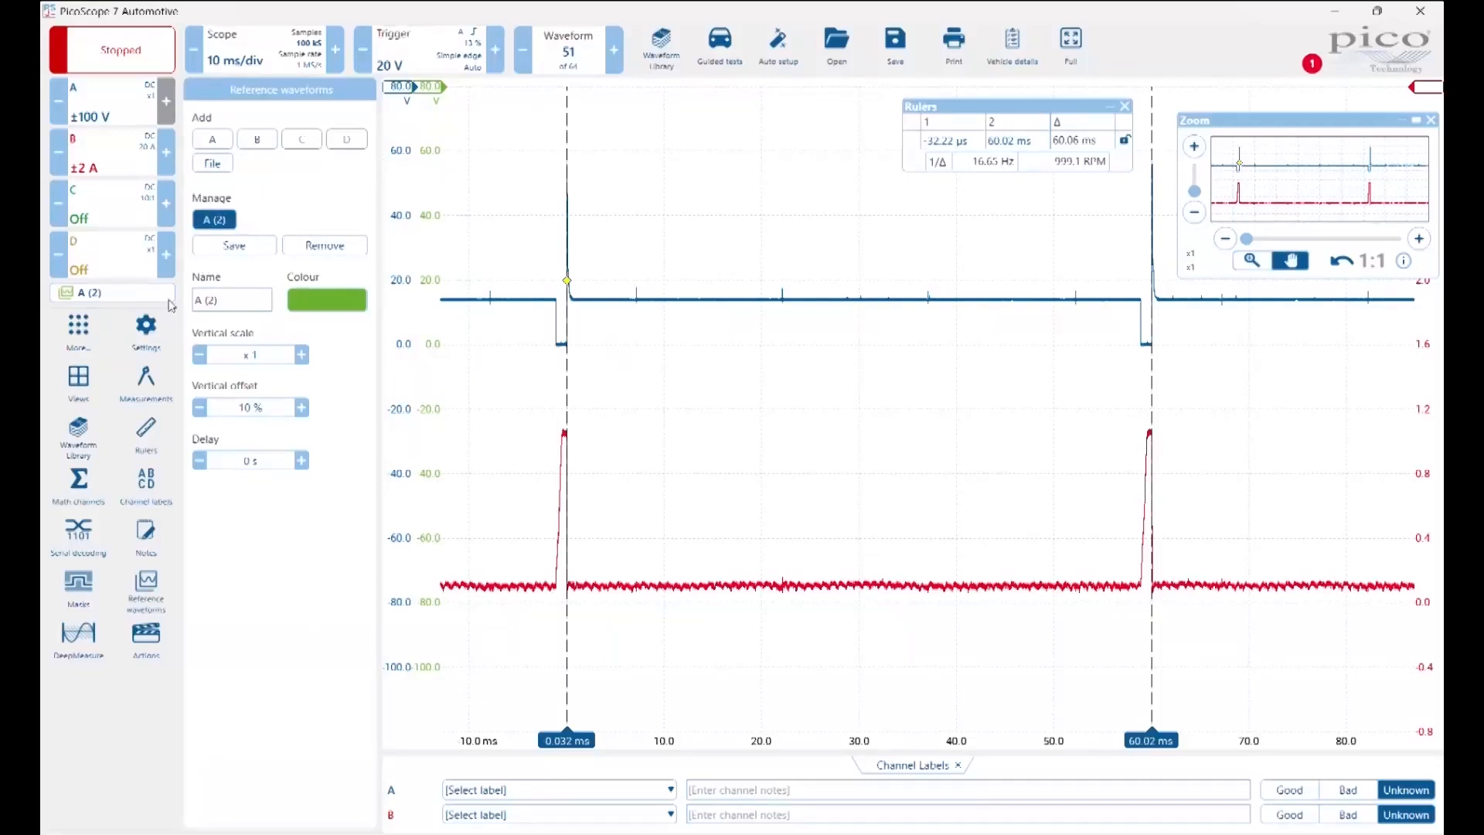
click(157, 590)
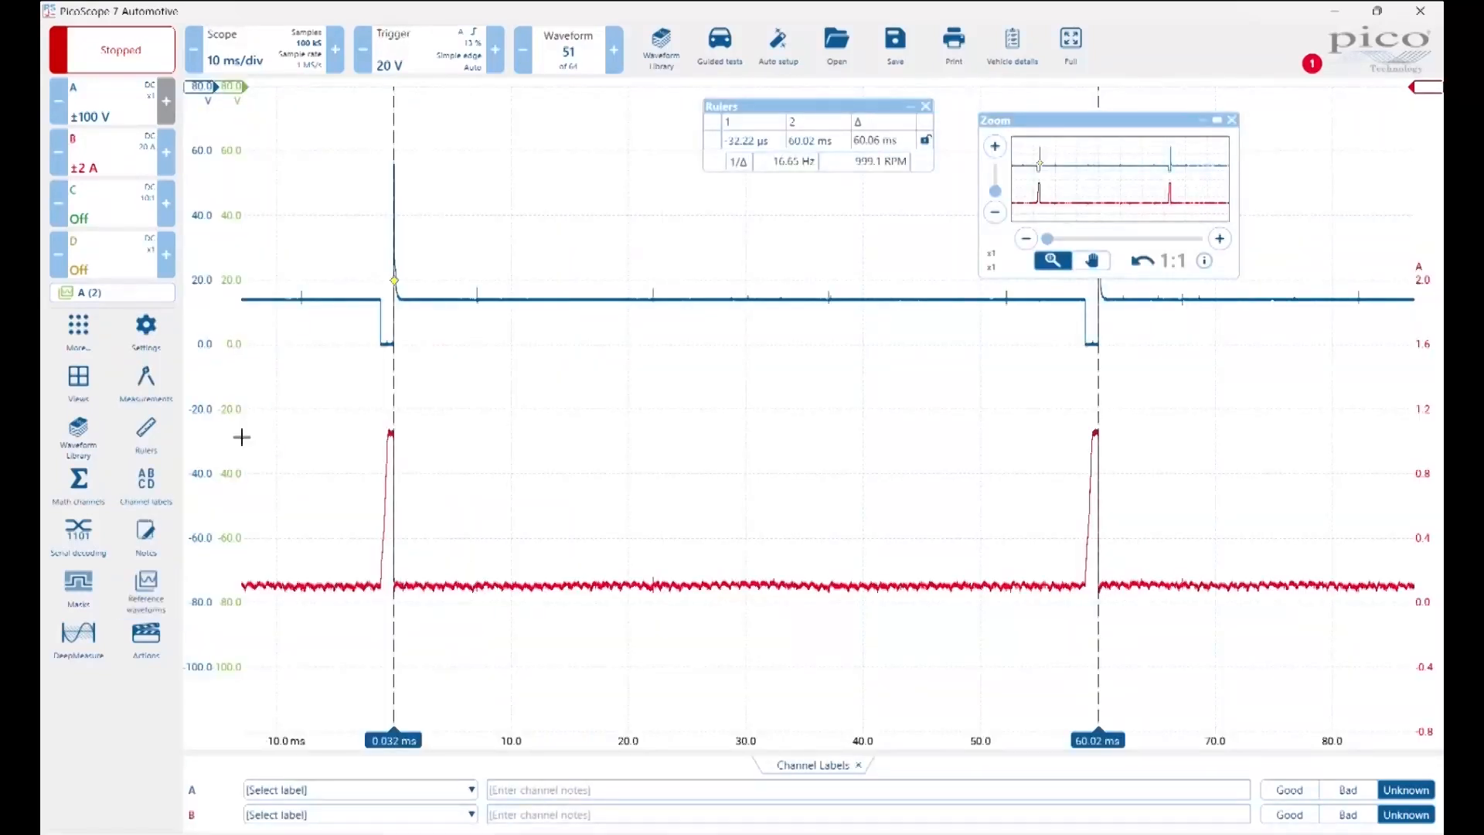
key(ctrl)
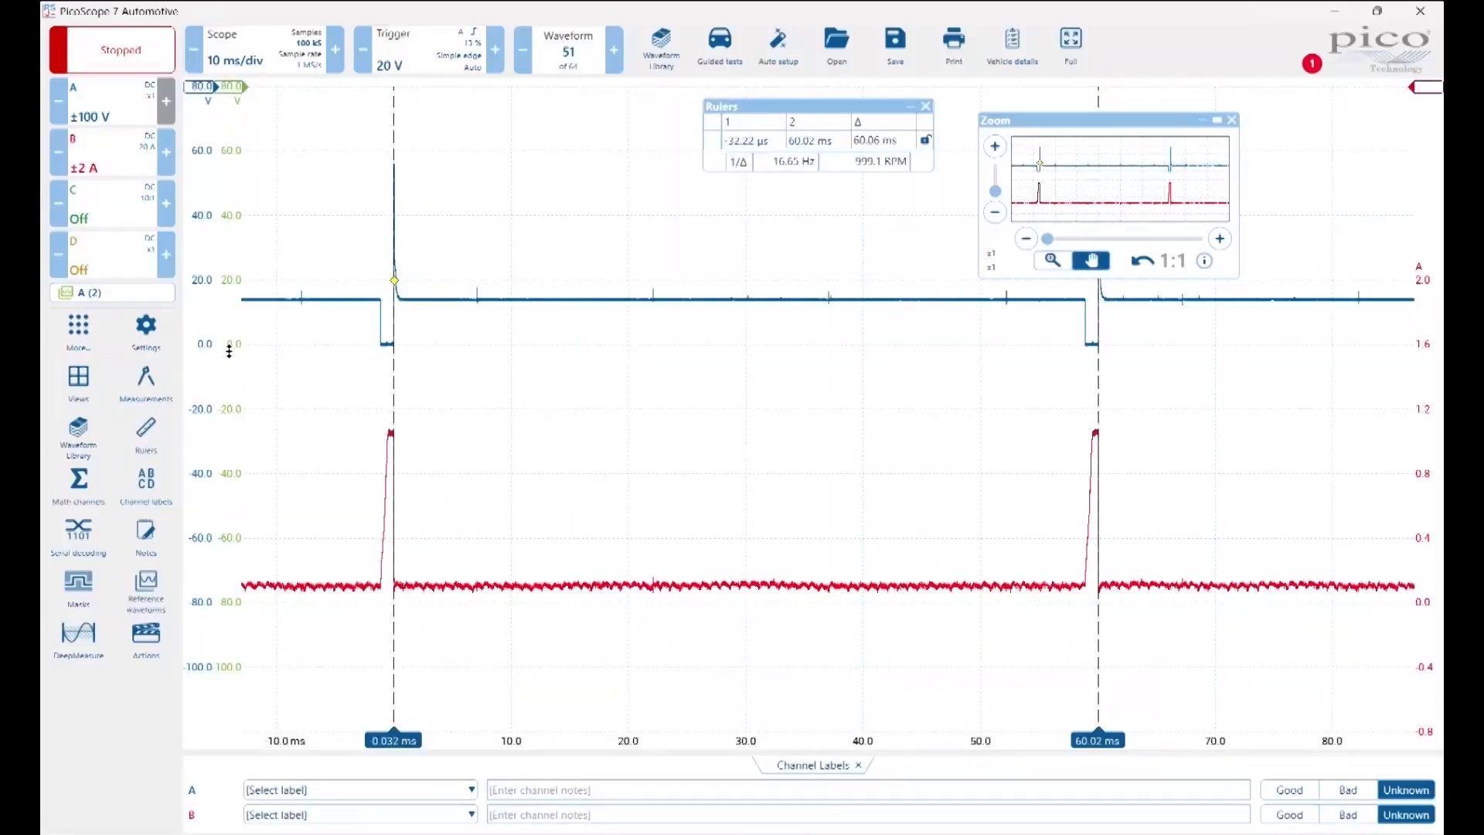
drag(230, 345, 243, 617)
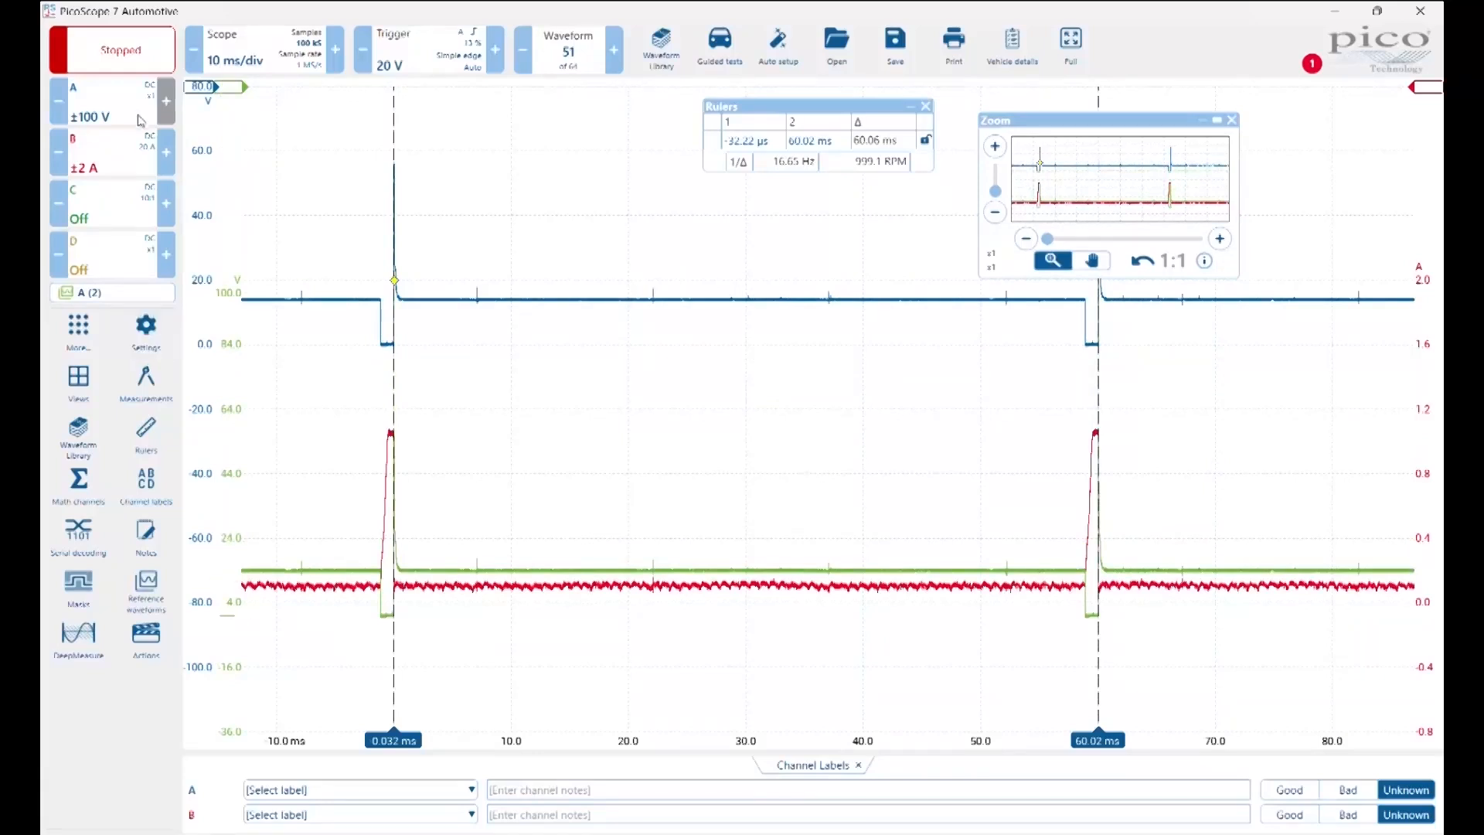
- Turn channel B off and close the Rulers box and the Zoom window
click(116, 154)
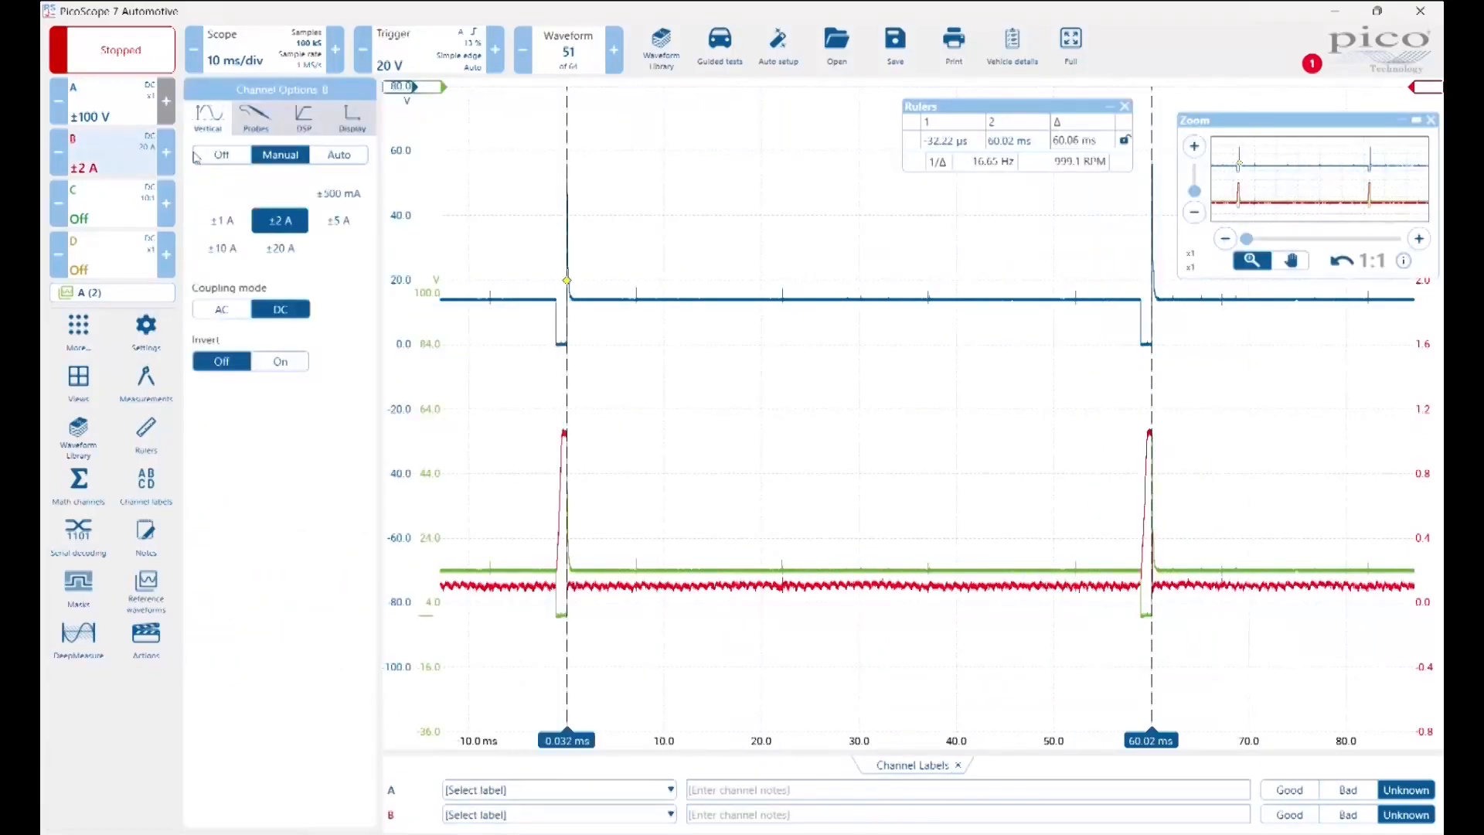
click(222, 155)
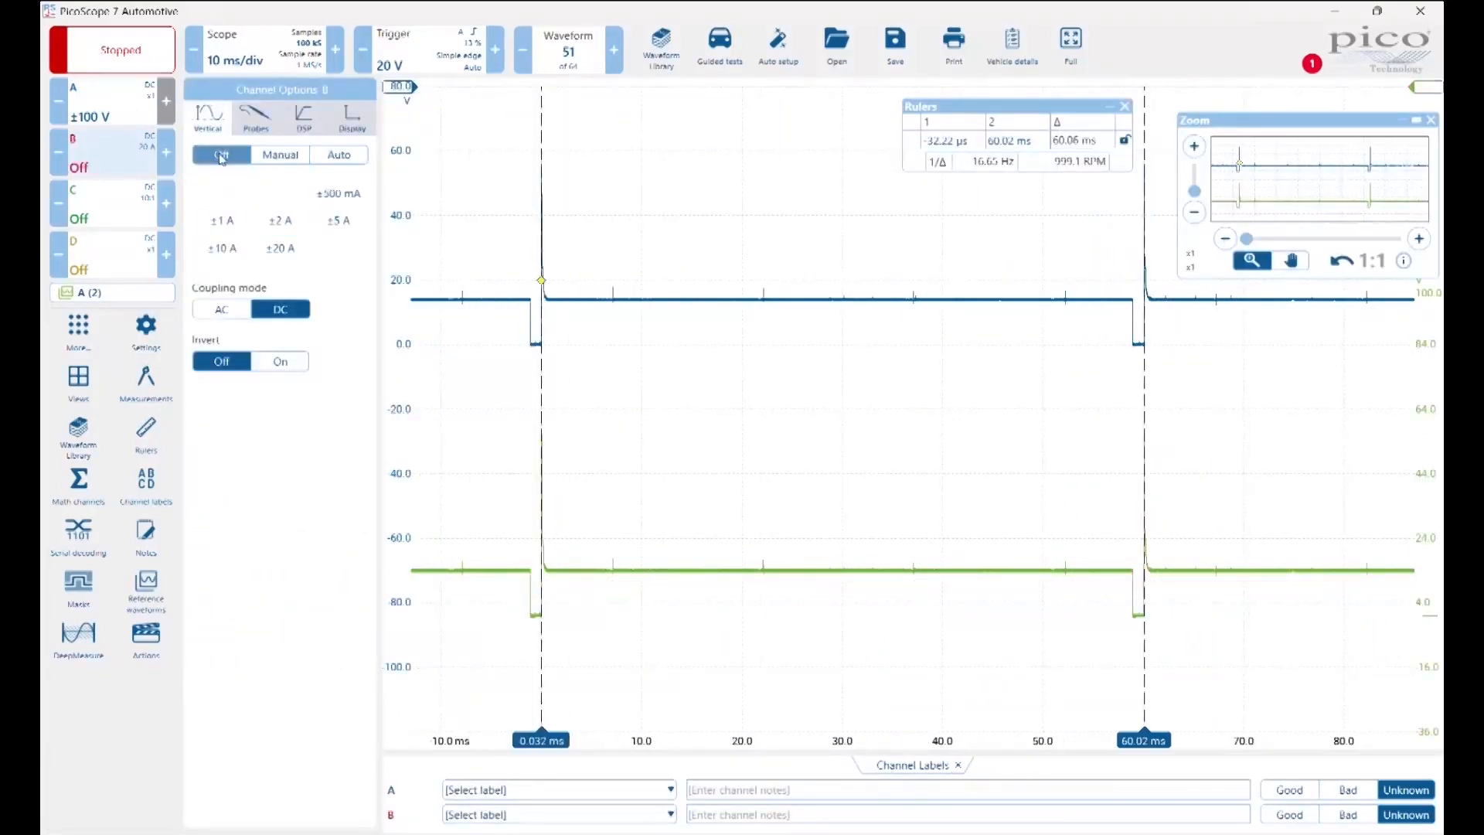
click(109, 157)
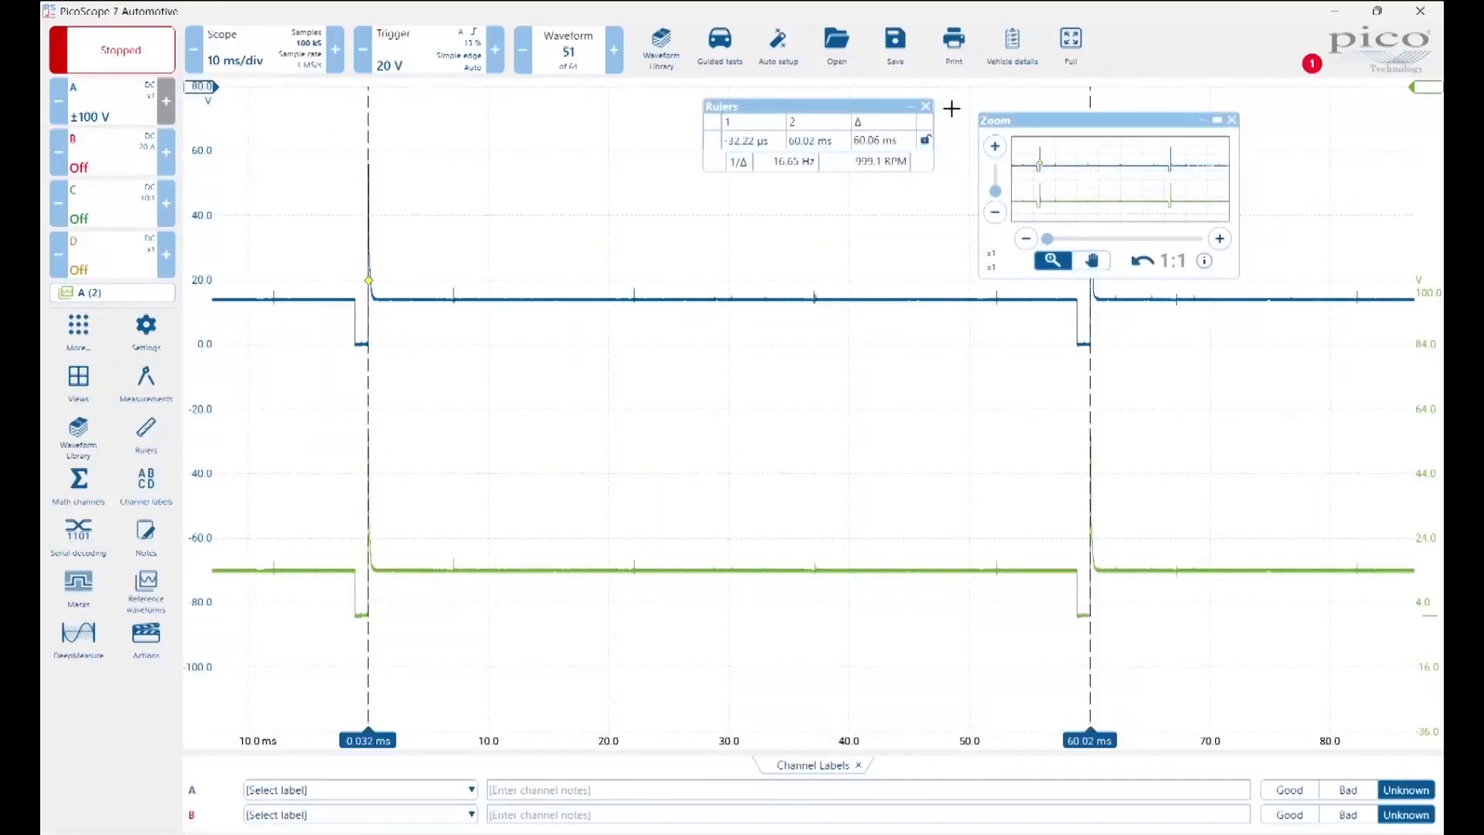
click(926, 106)
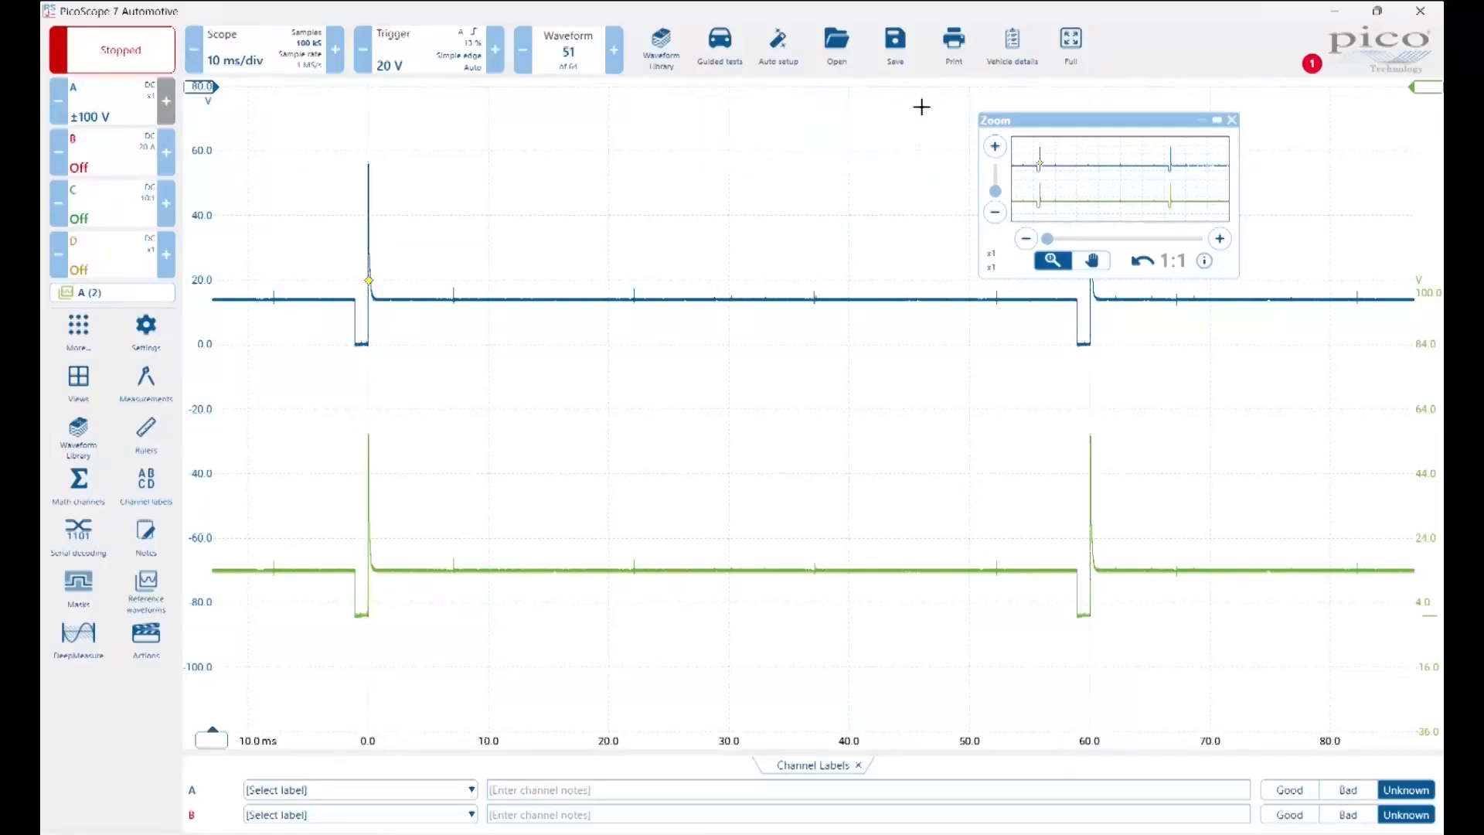
click(1234, 120)
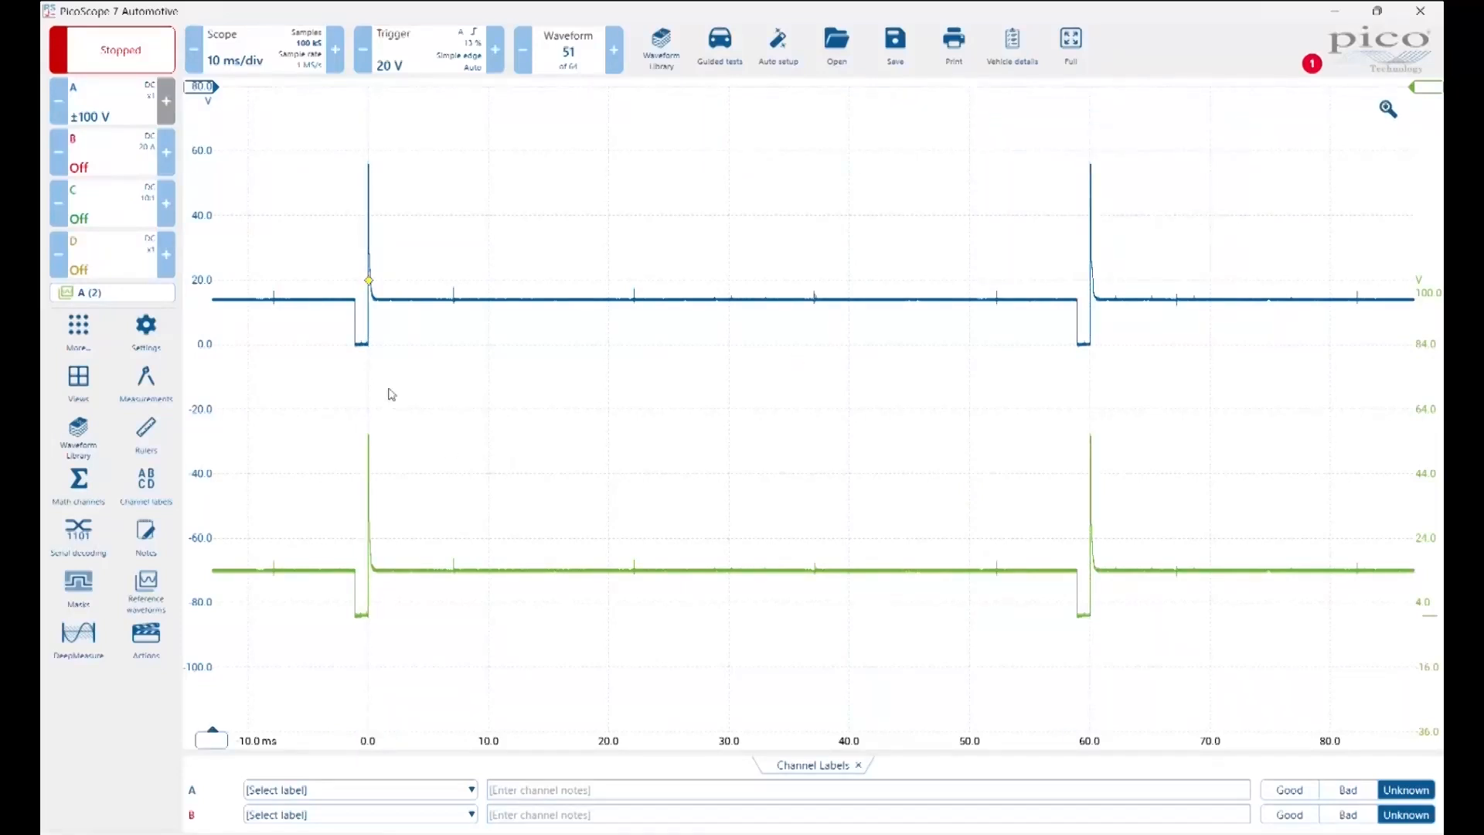
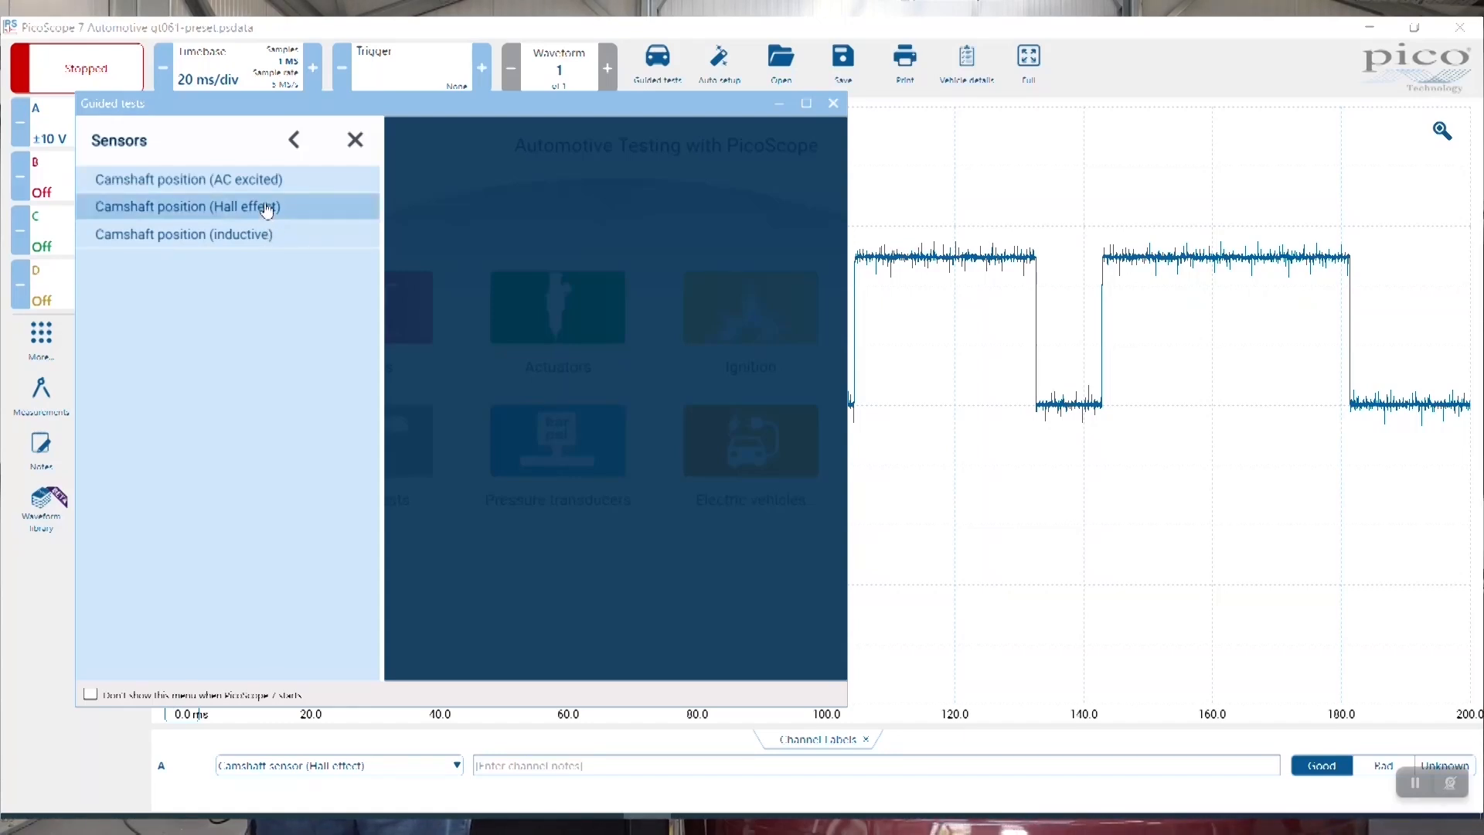
- Load the guide and settings file for the Camshaft position (Hall effect) test, read the guide through to the trouble codes and close it
click(267, 207)
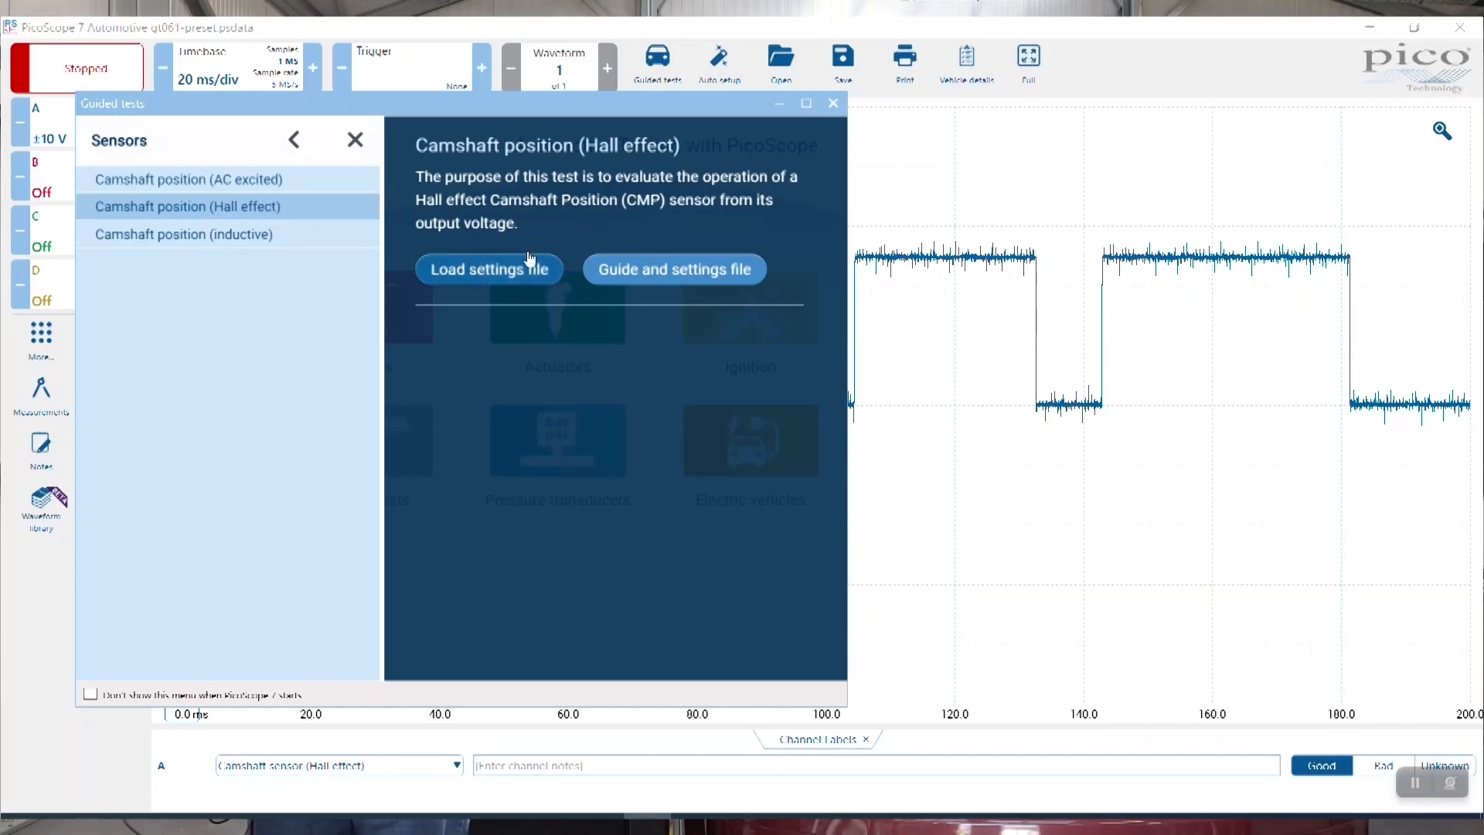
click(658, 272)
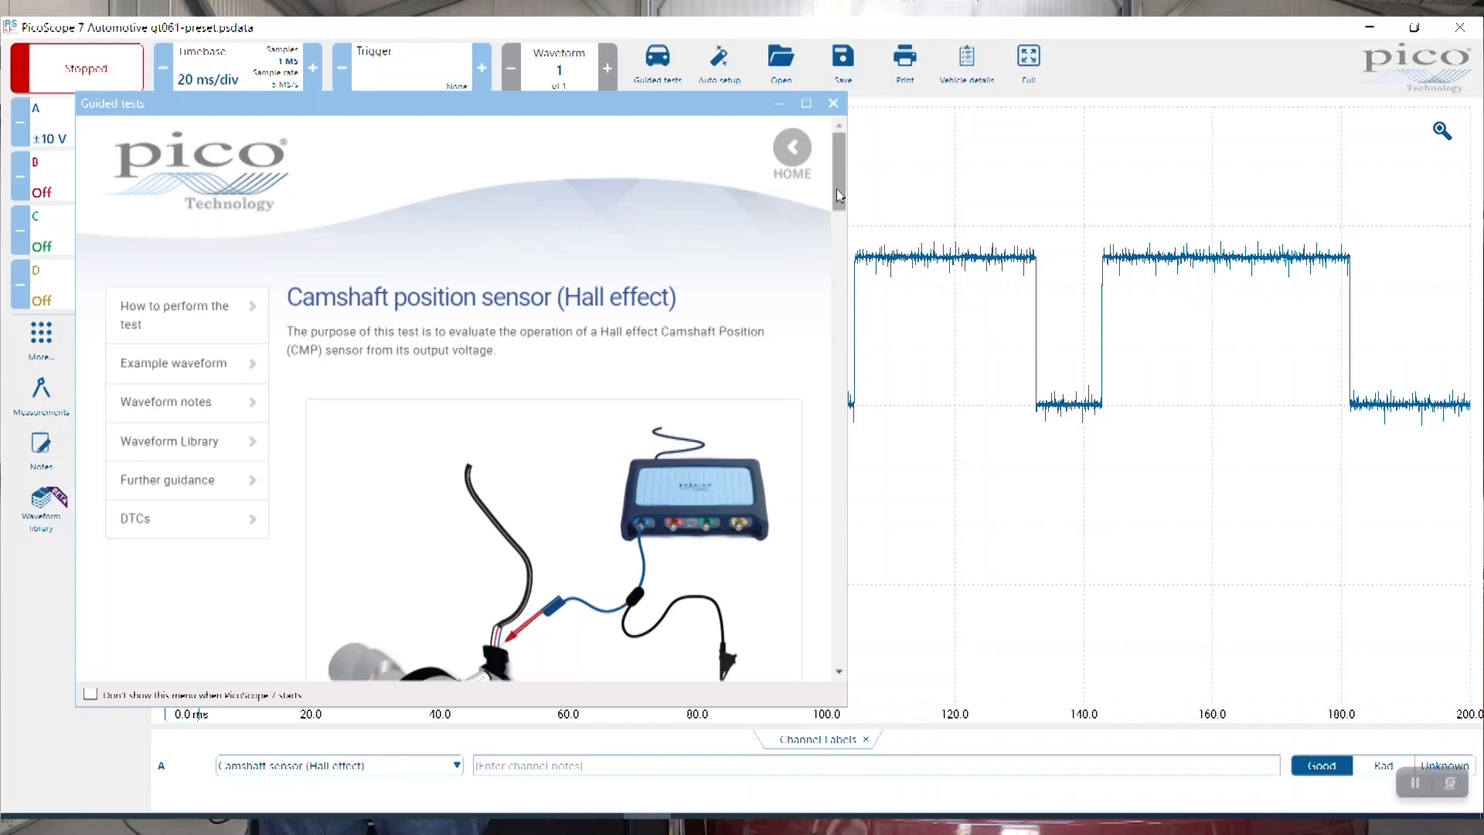
drag(838, 192, 838, 222)
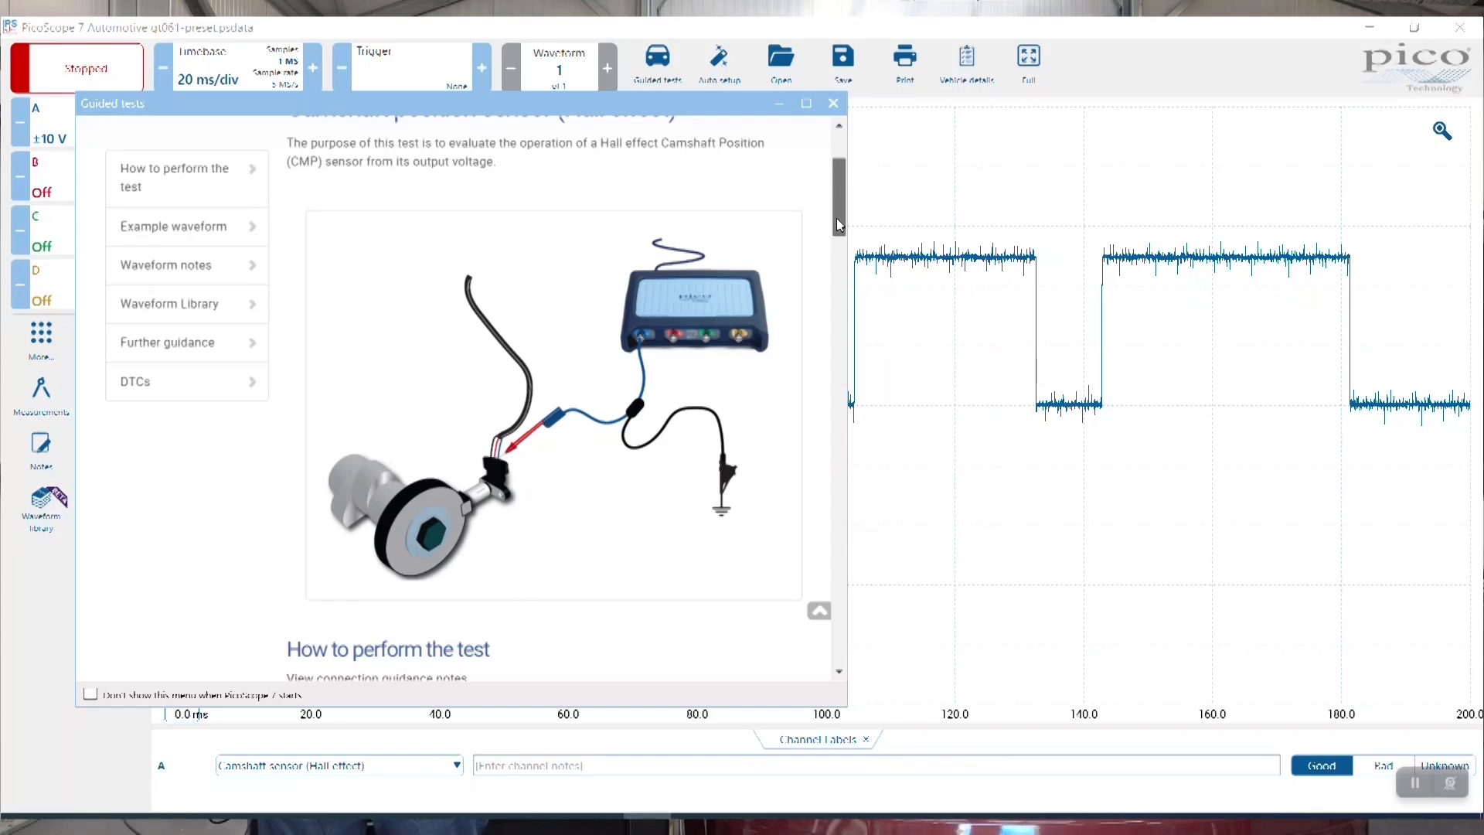
drag(838, 224, 826, 267)
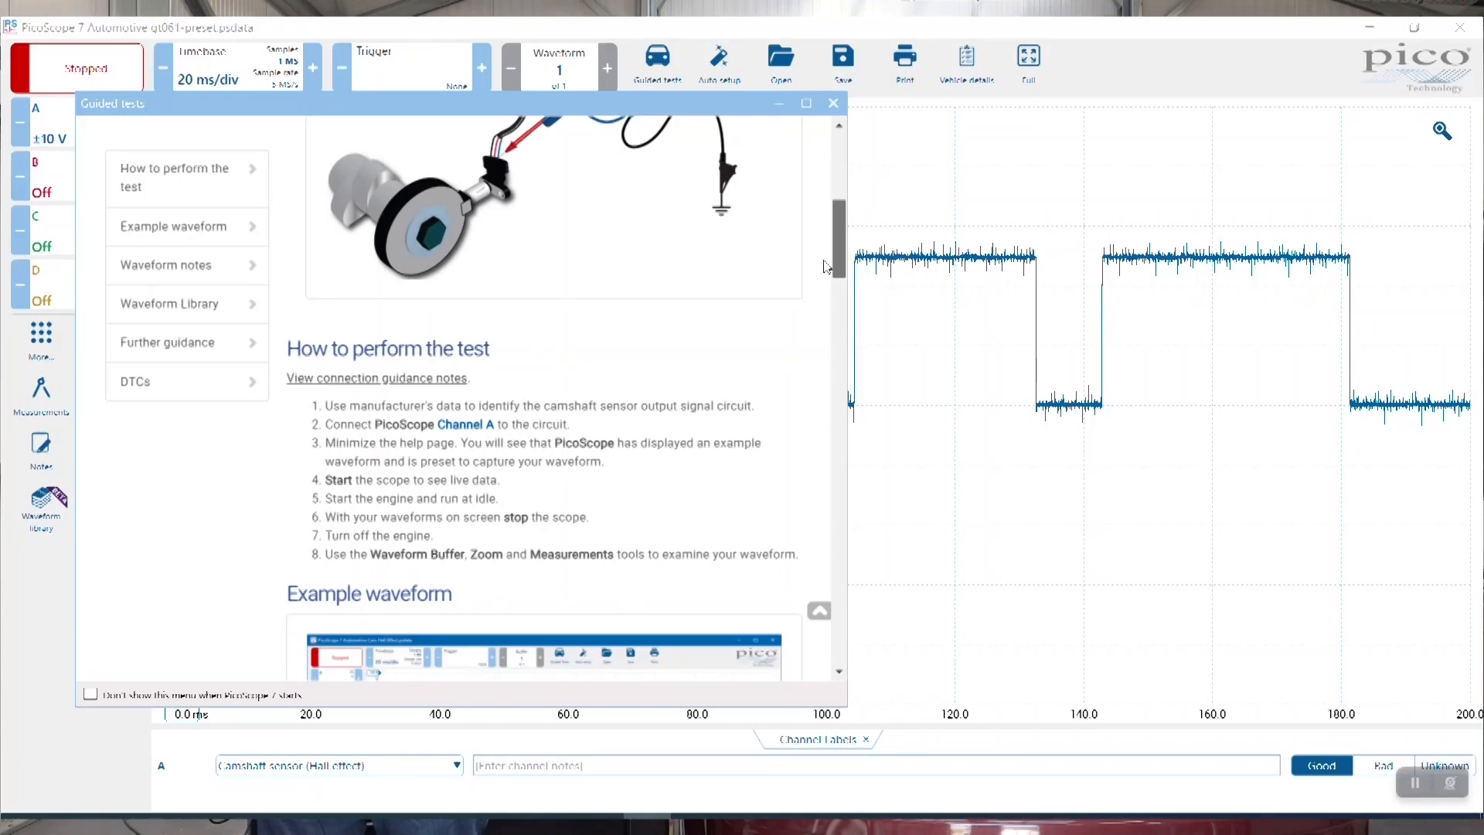
drag(825, 267, 845, 293)
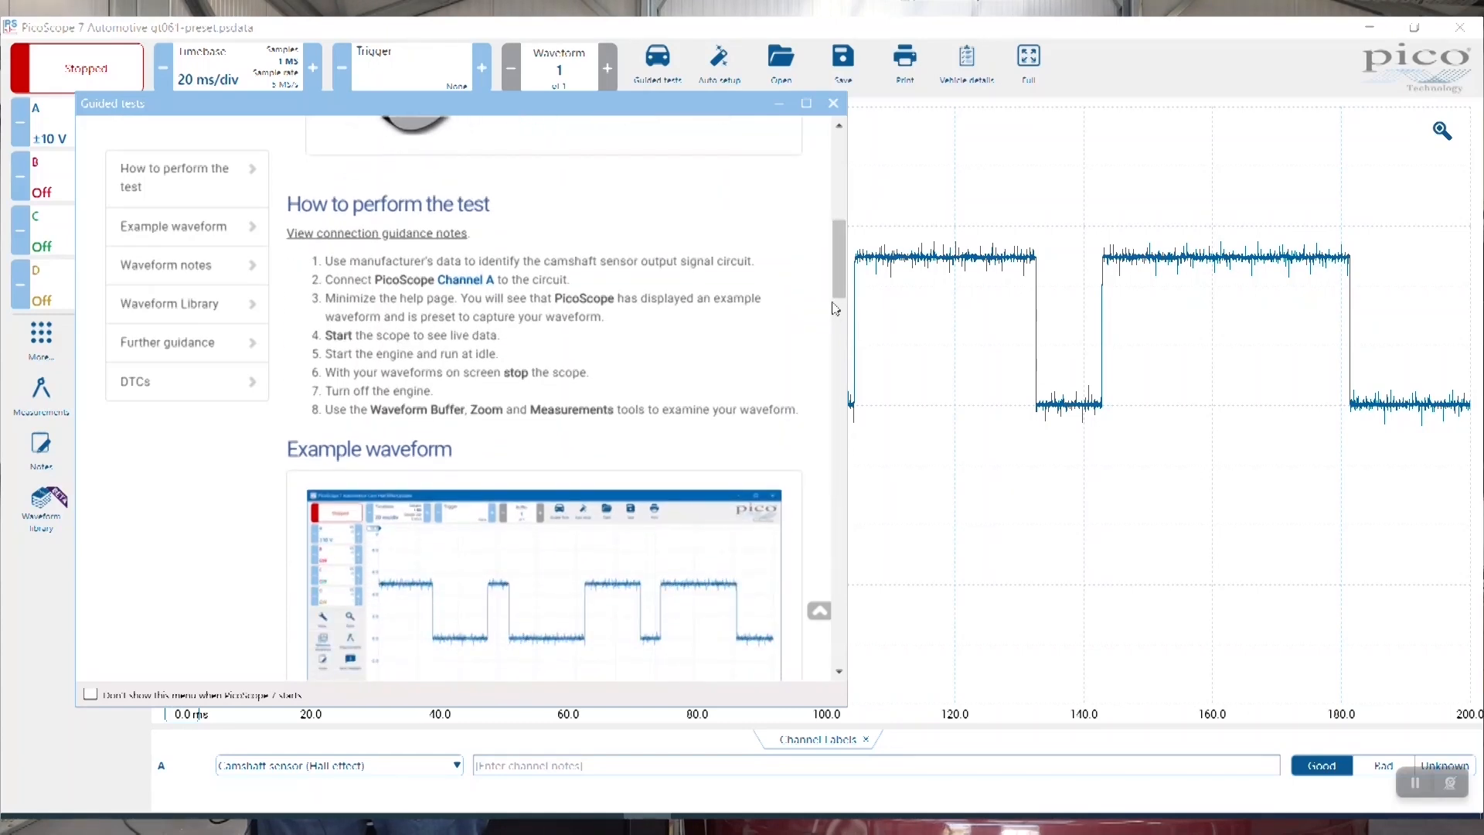
drag(838, 273, 826, 609)
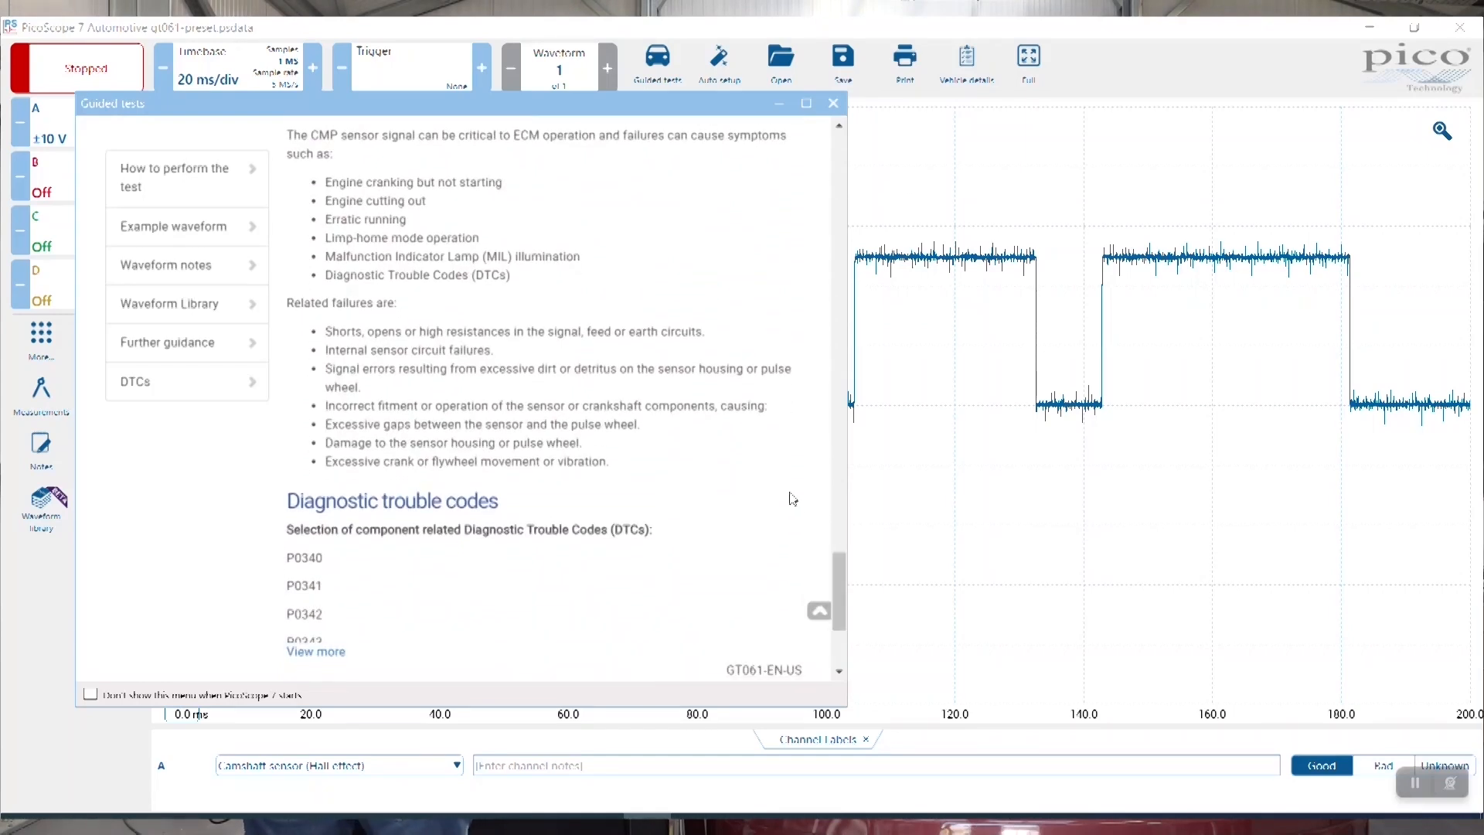
click(834, 104)
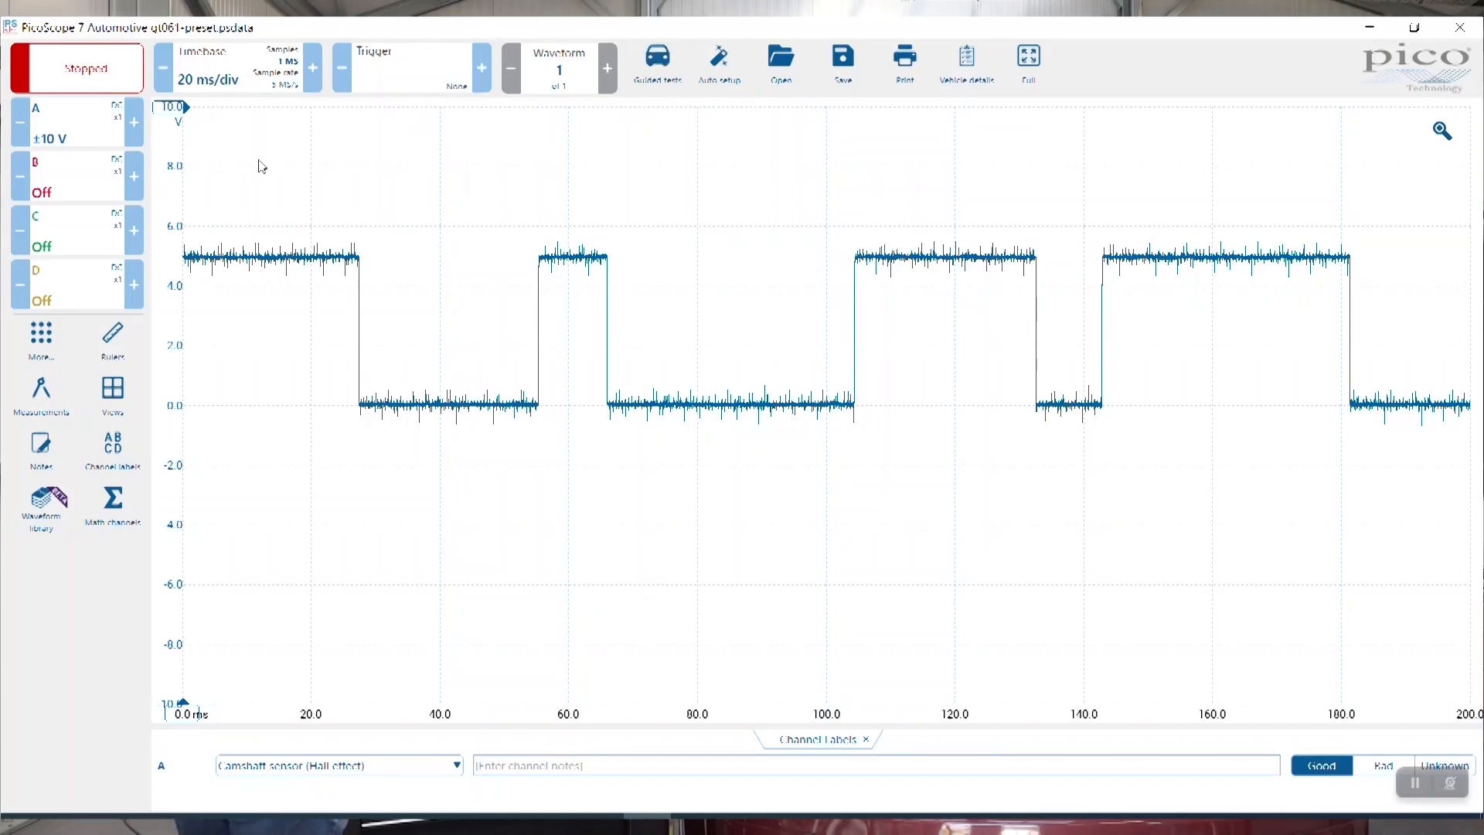
- Set channel A's input range to ±50 V, capture the live camshaft signal and stop the scope
click(134, 123)
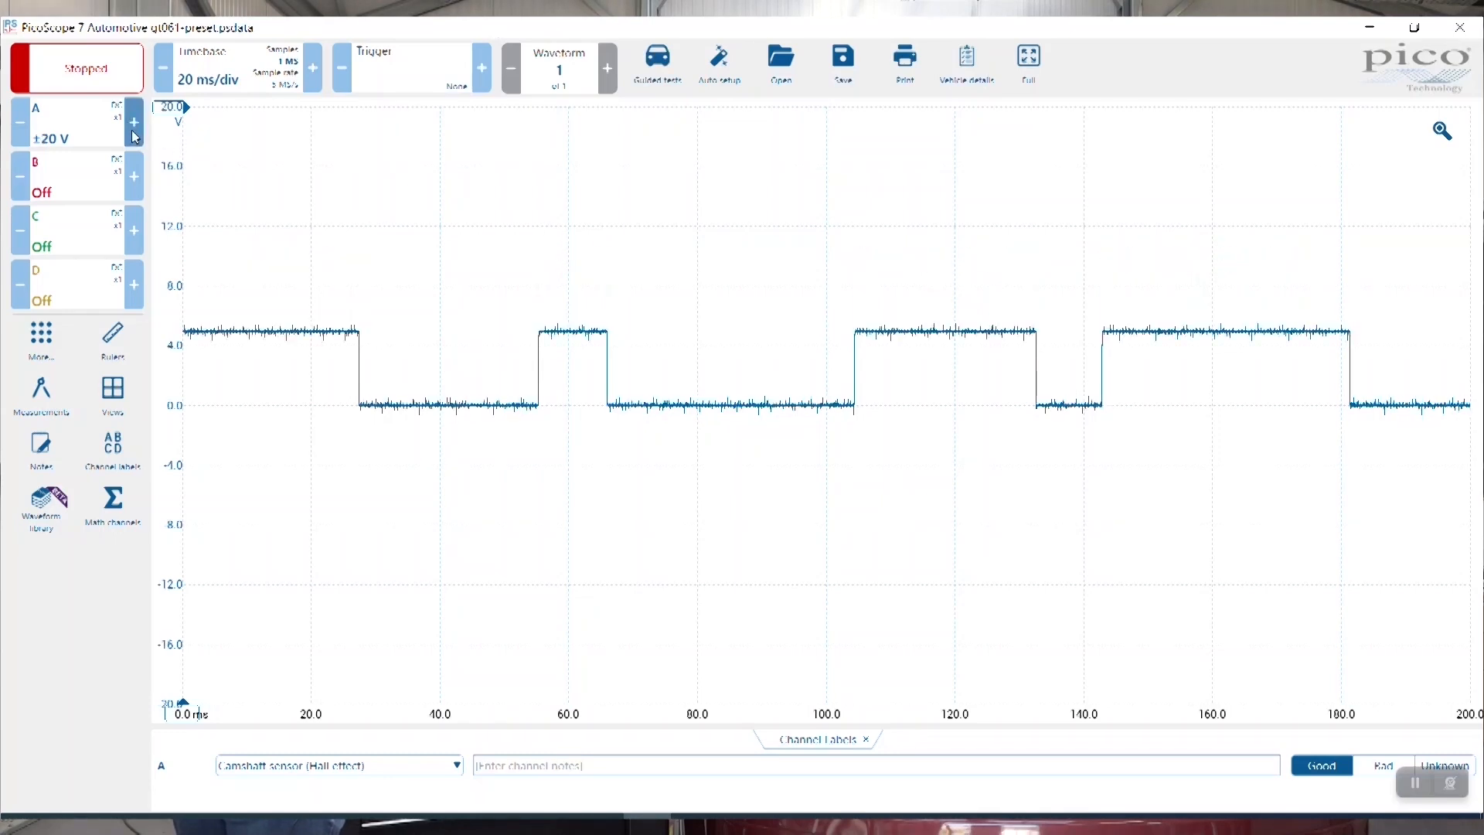
click(135, 123)
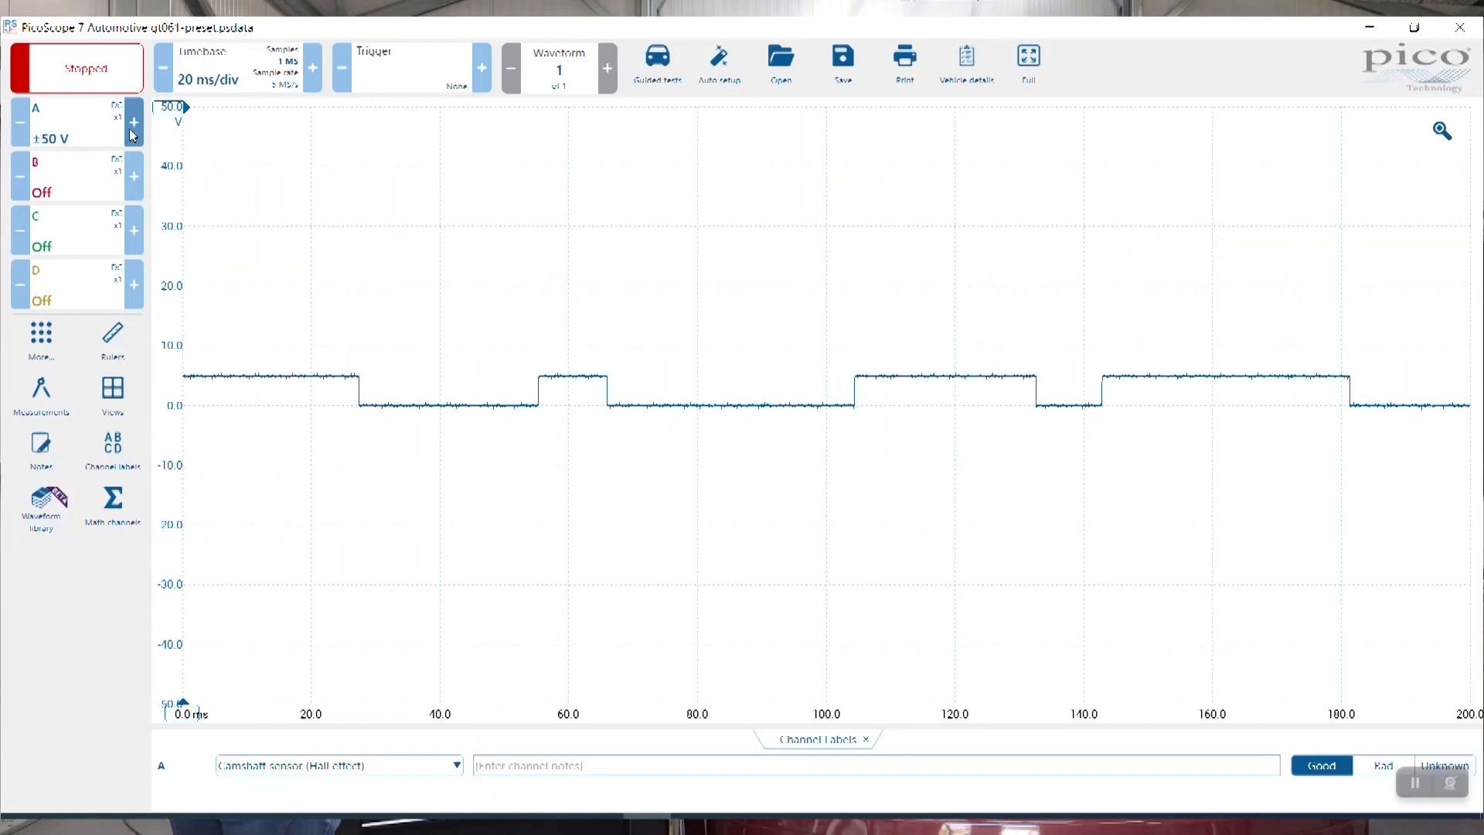
click(74, 60)
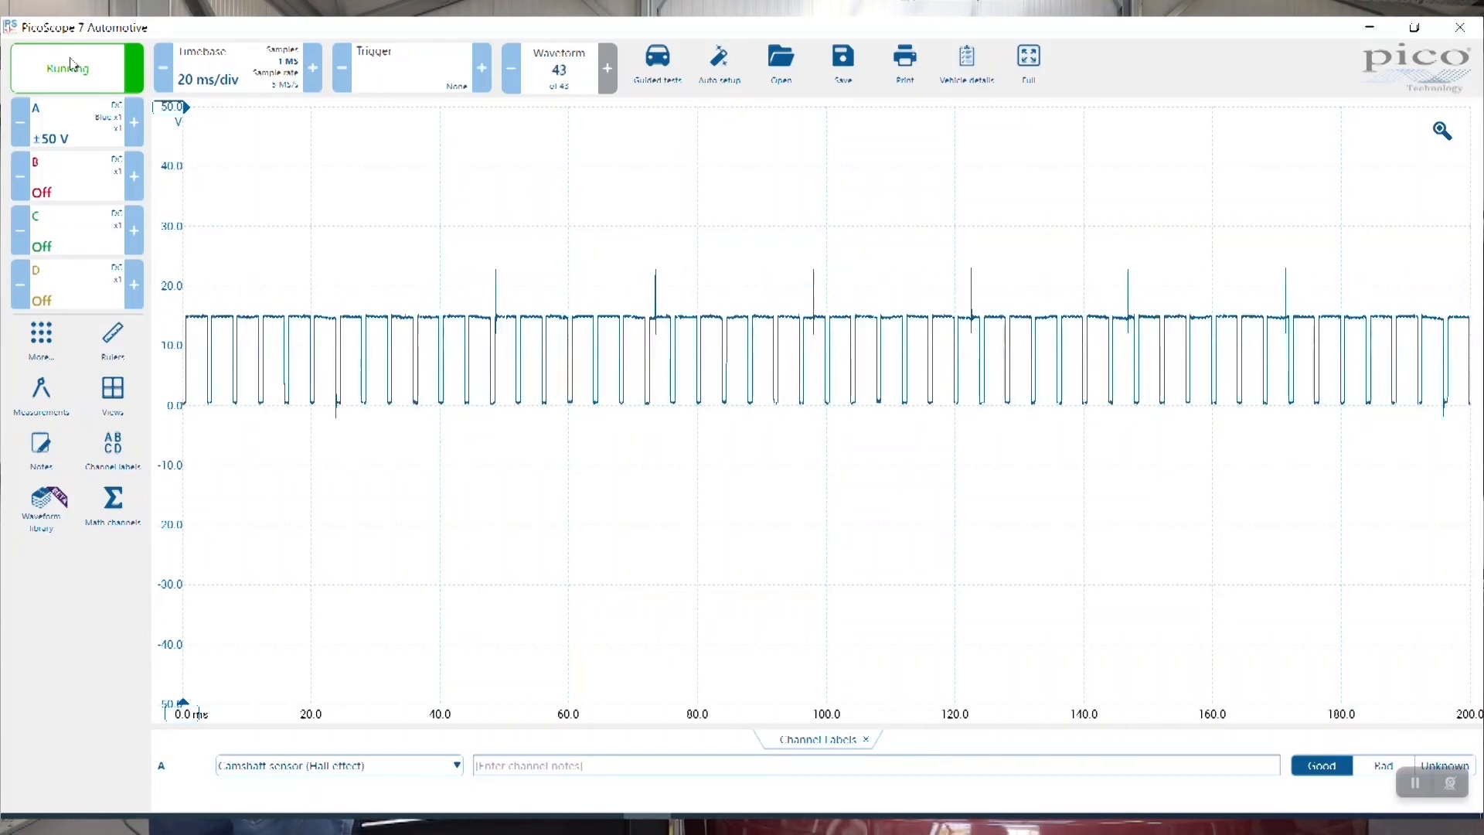
click(72, 66)
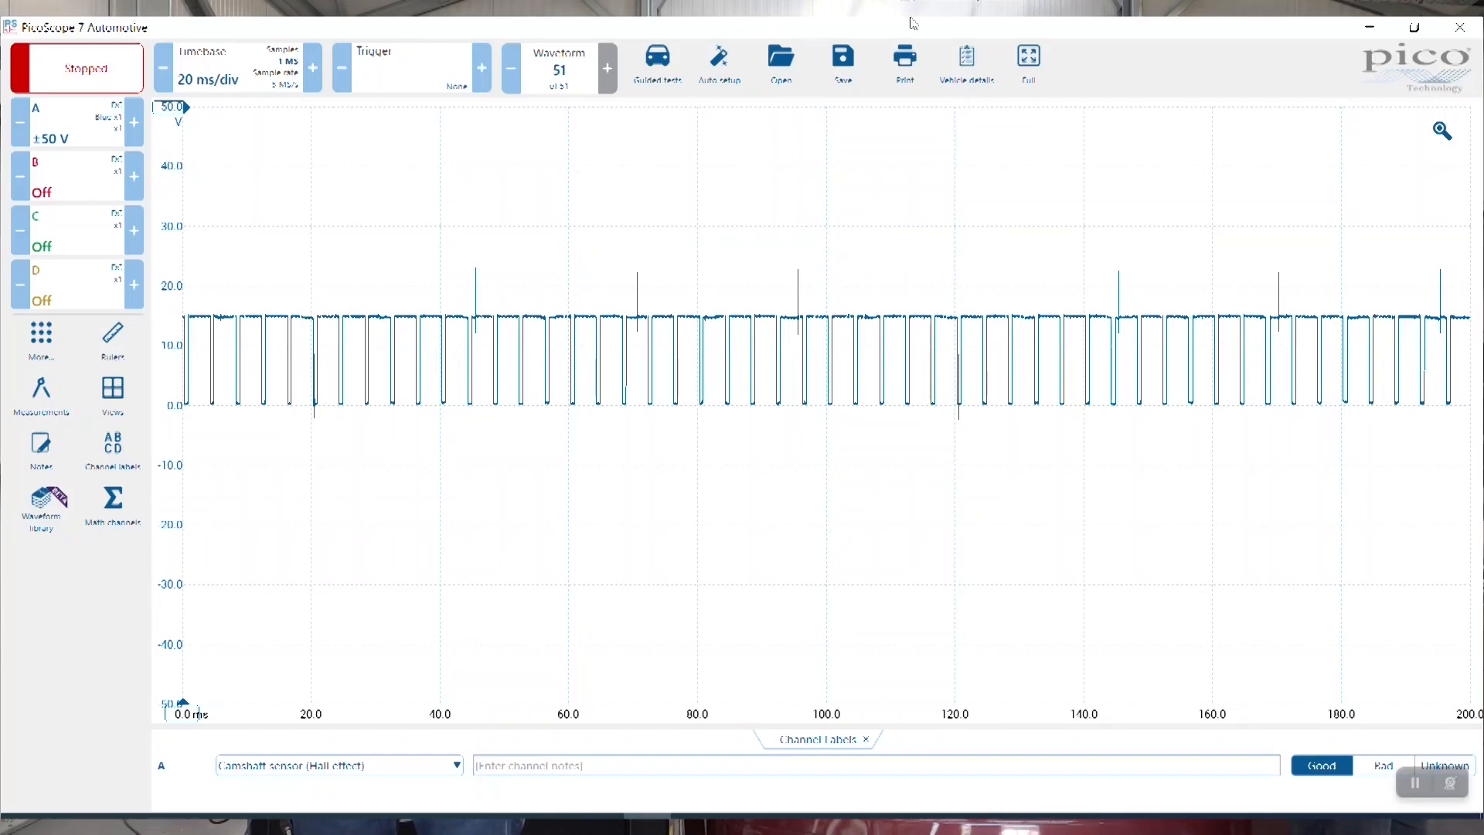
- Magnify the middle of the captured waveform, measure the signal's high level with a voltage ruler and remove the ruler
click(1440, 133)
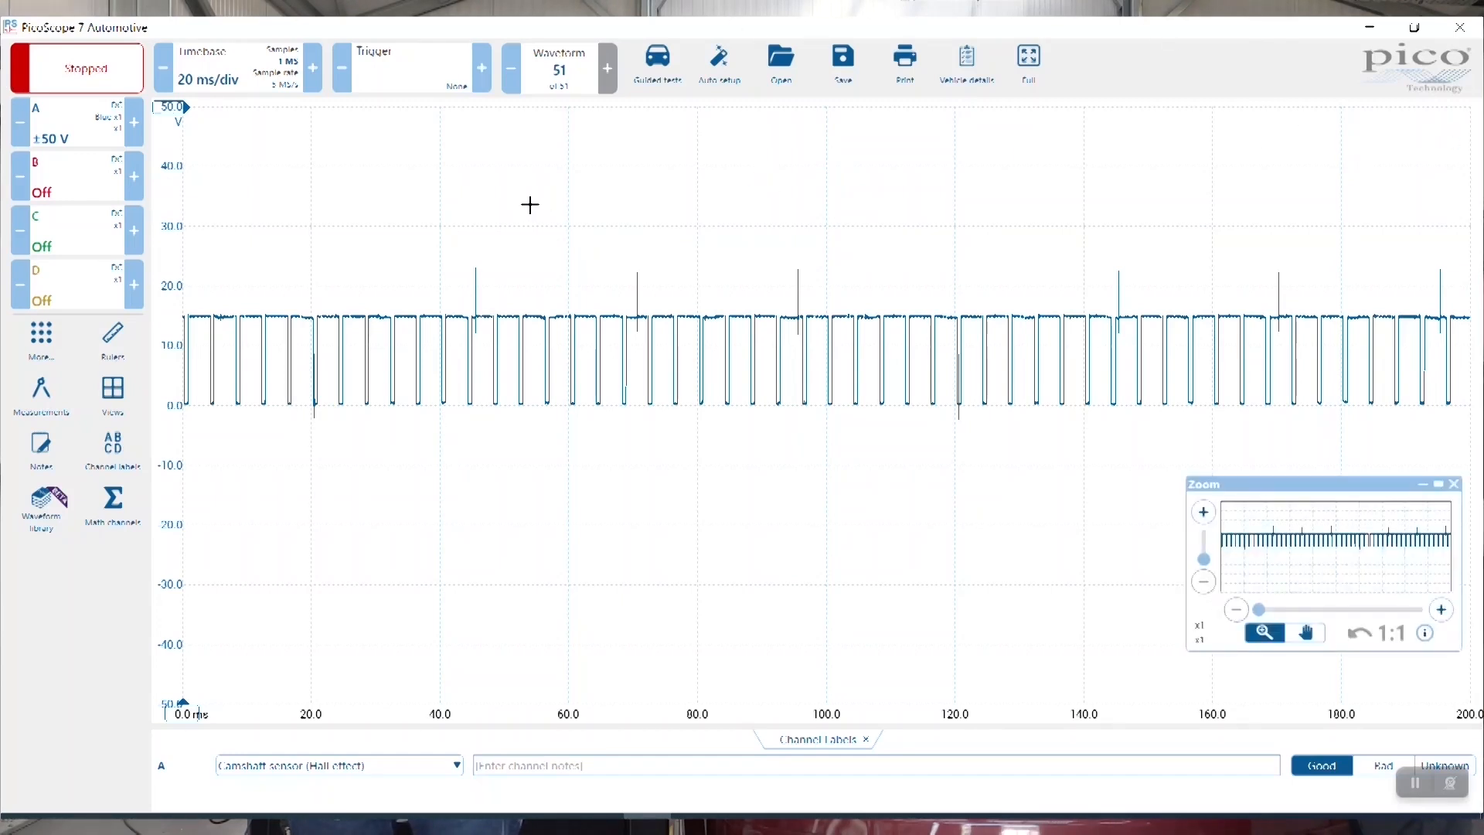
drag(530, 205, 927, 542)
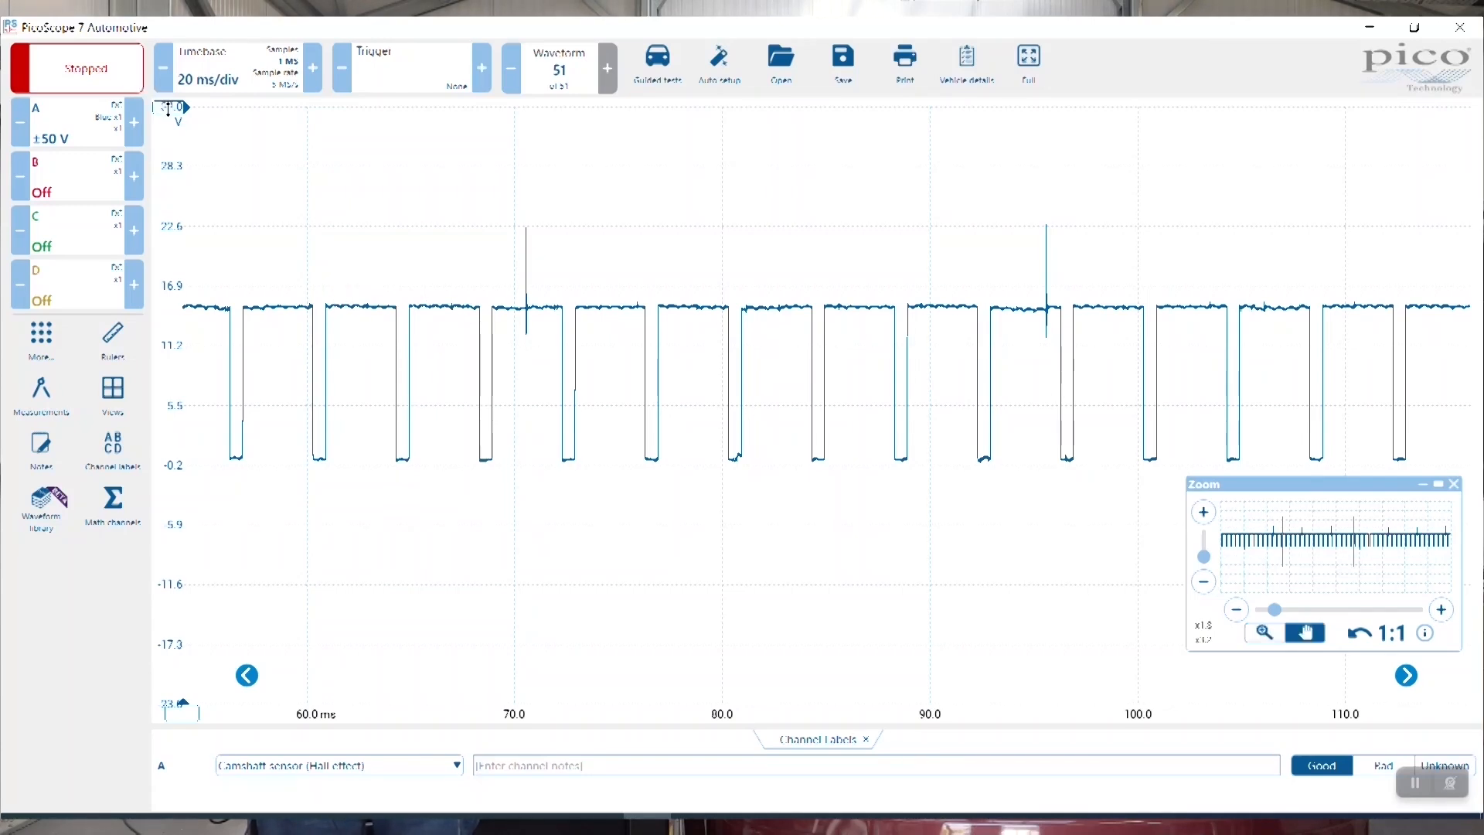
mouse_move(168, 109)
mouse_down()
mouse_move(163, 249)
mouse_move(142, 309)
mouse_up()
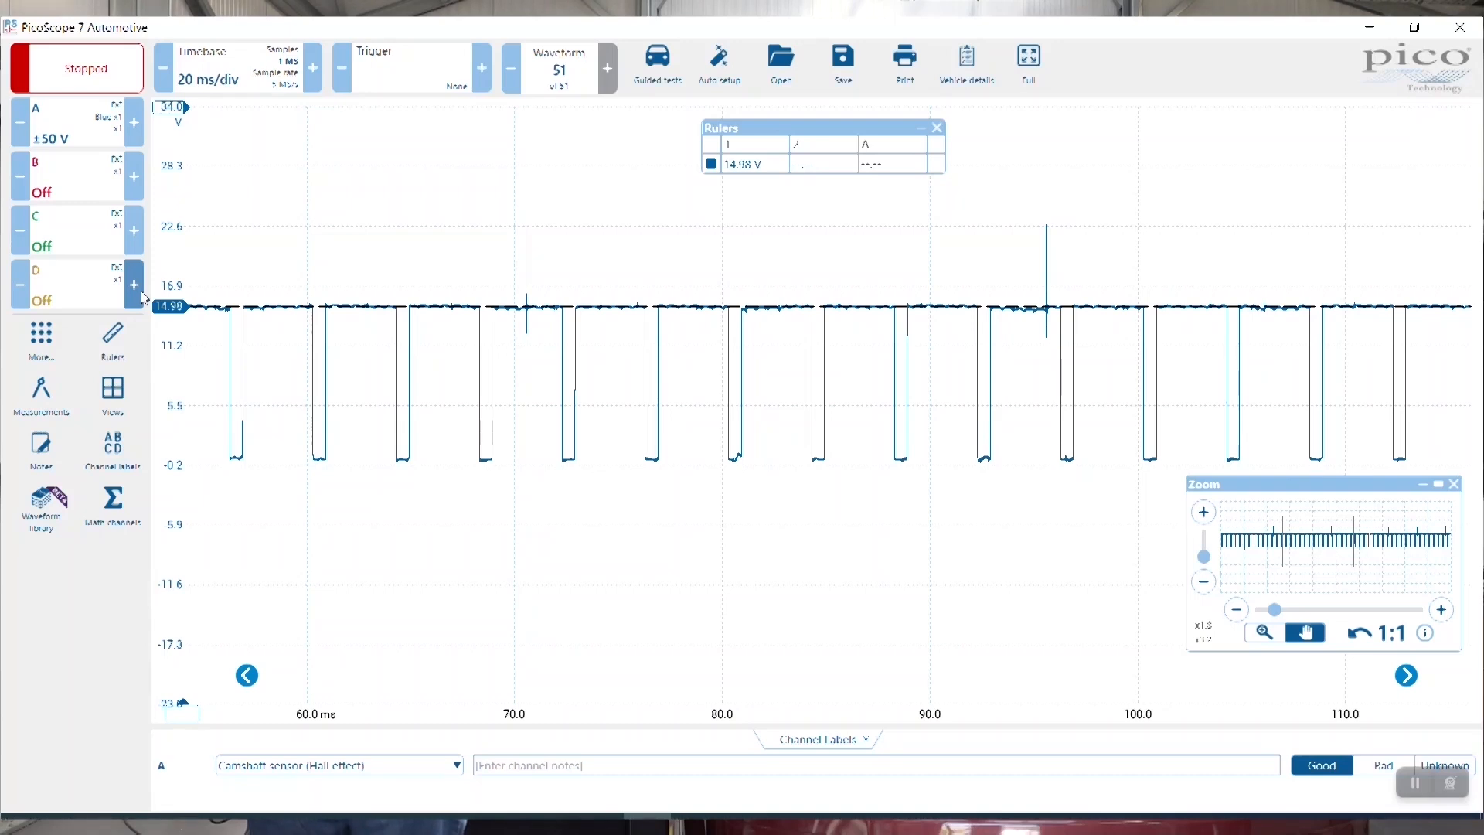
right_click(433, 230)
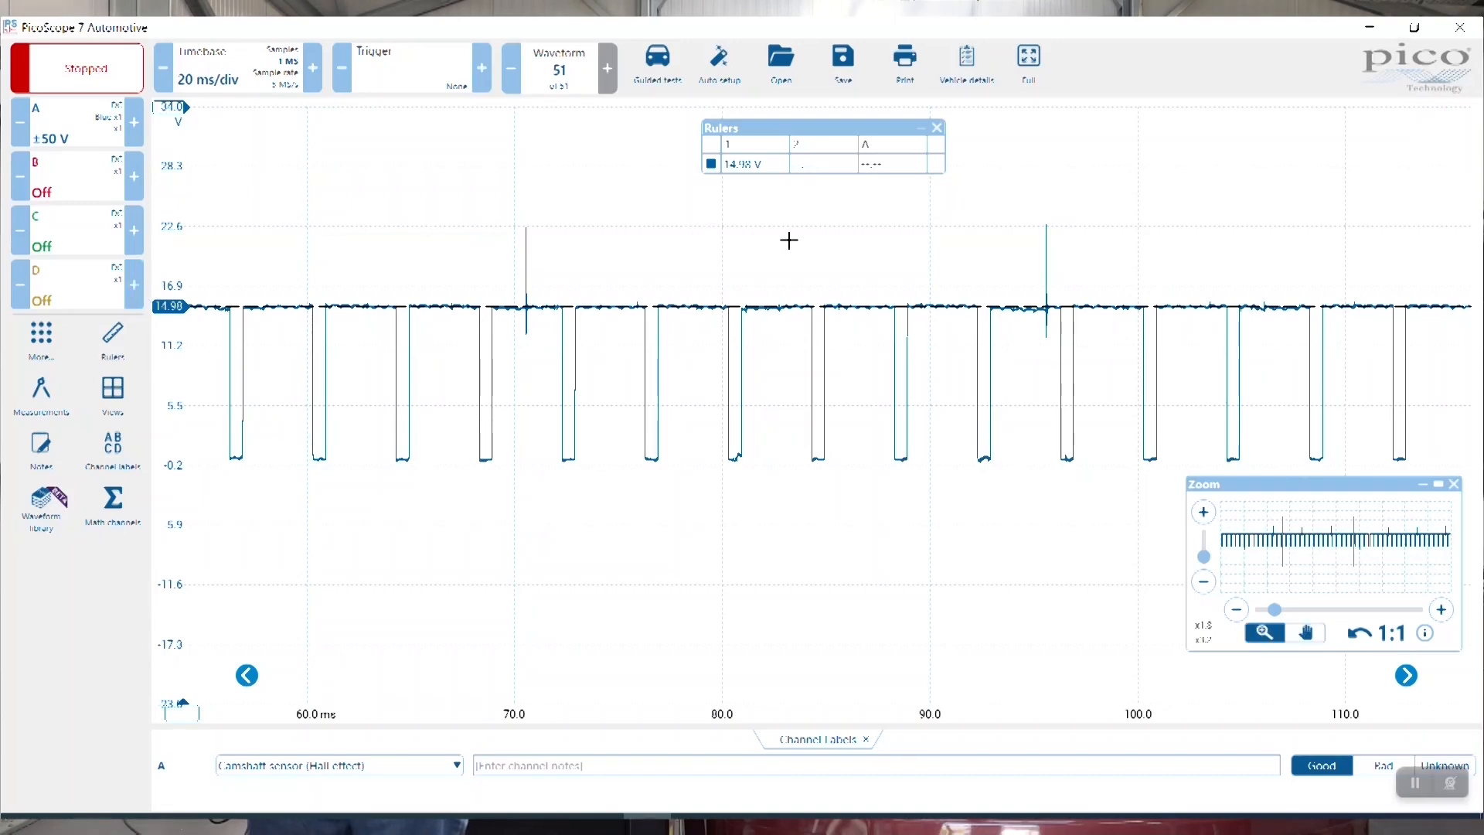
click(938, 129)
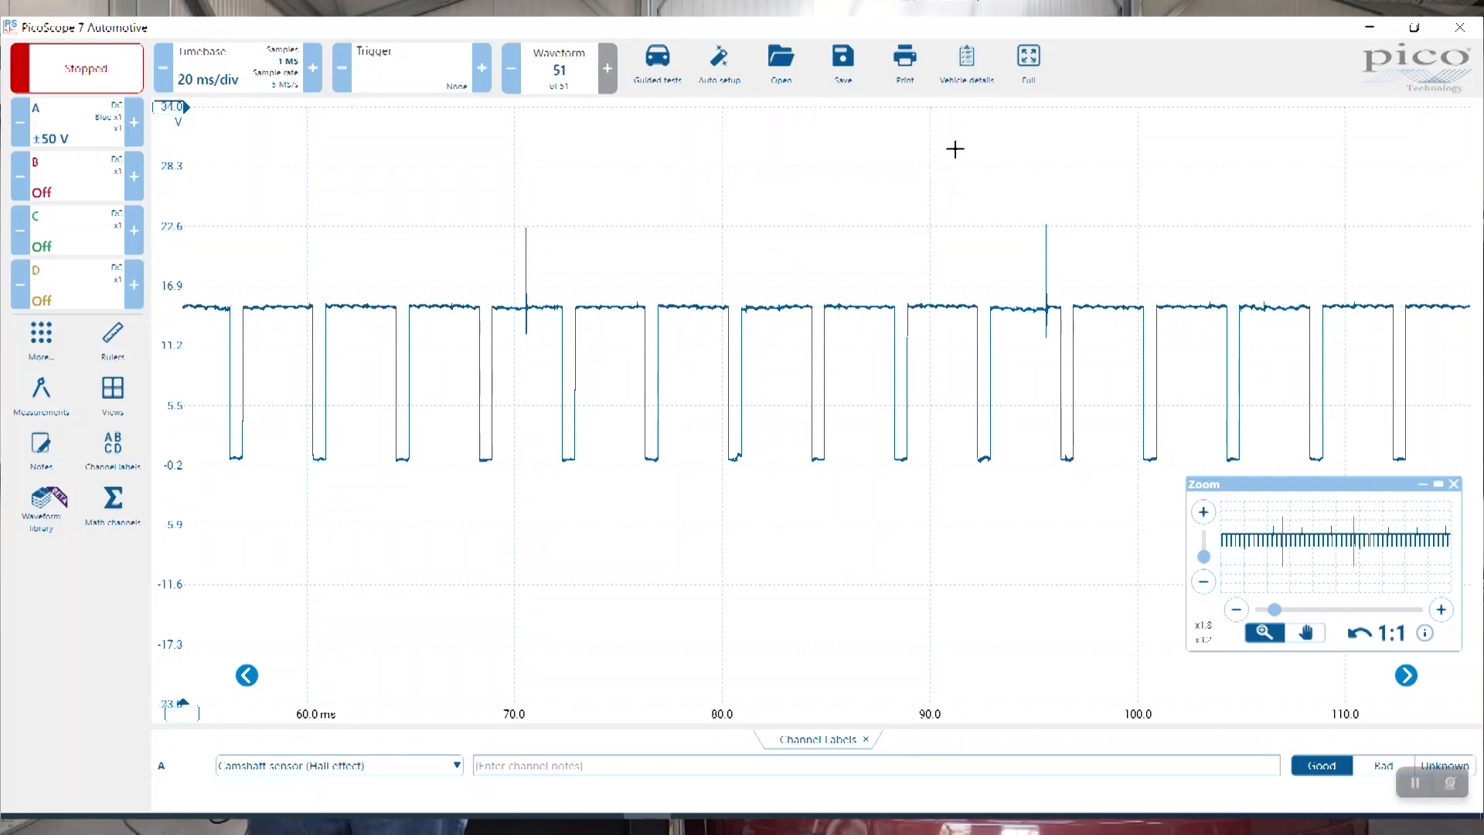
- Fill the vehicle details from the recent vehicle Audi A2 8Z 2002 and dismiss the form without applying them
click(968, 70)
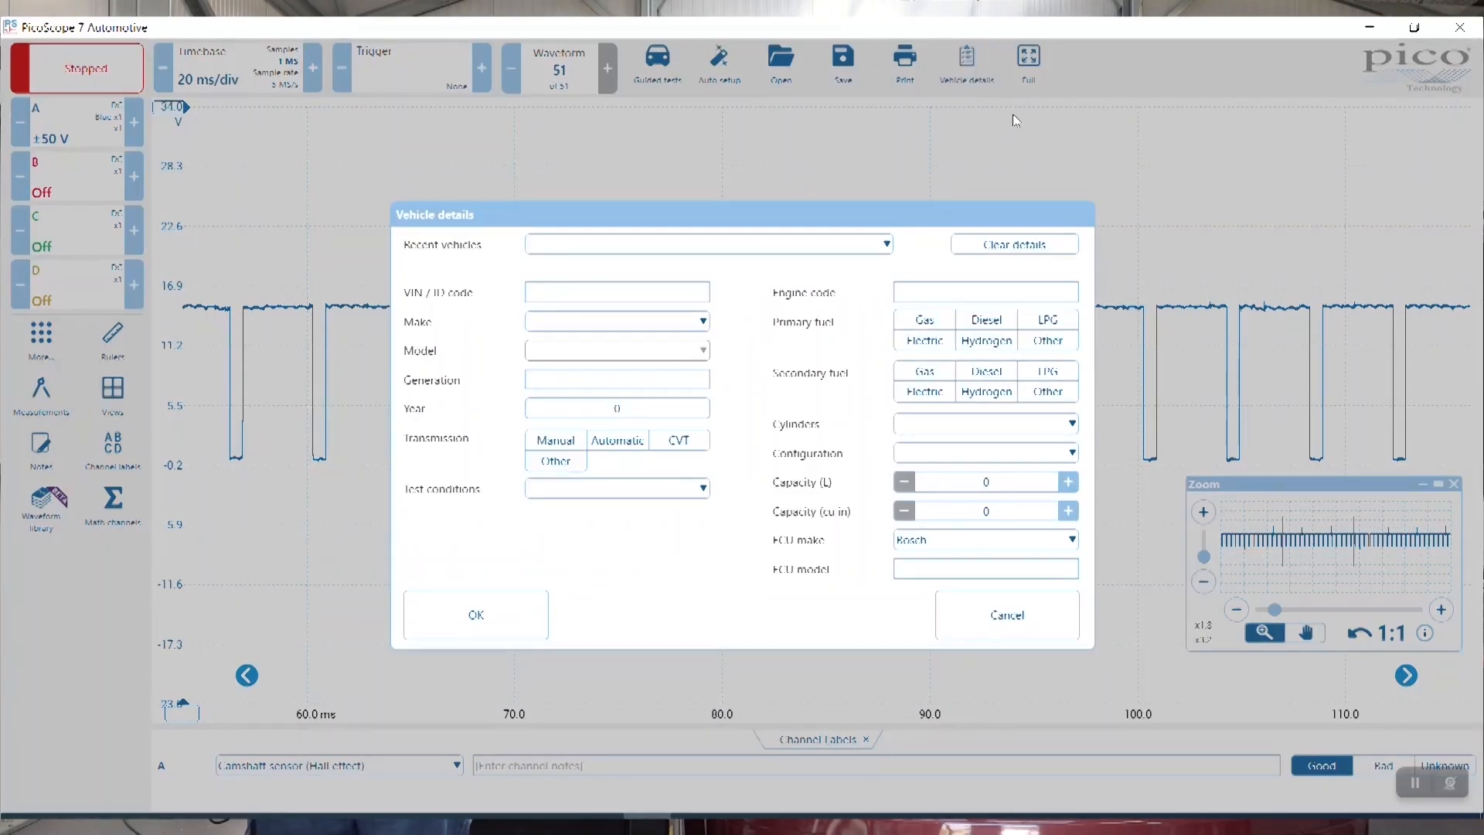
click(887, 244)
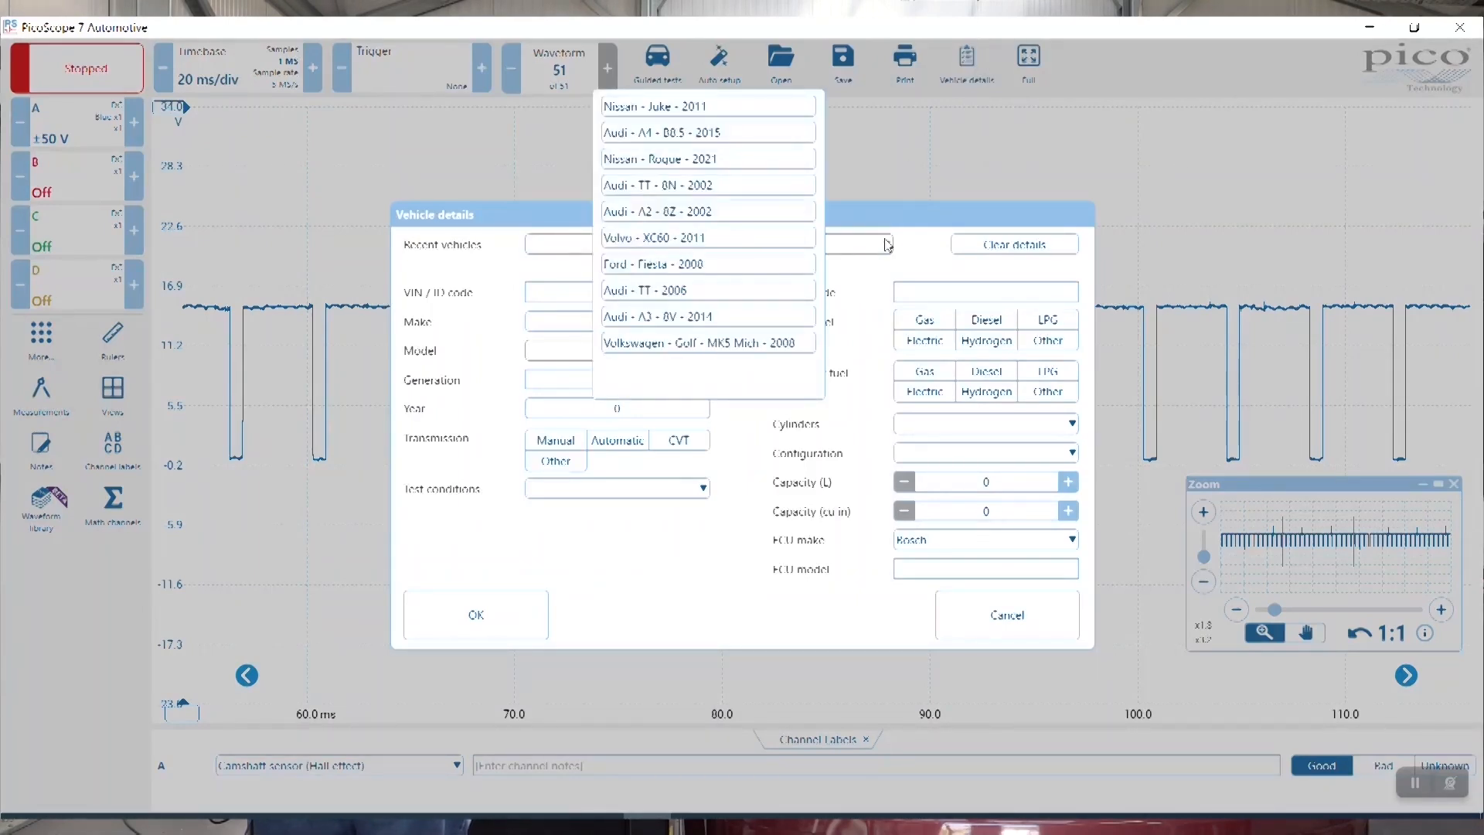
click(769, 212)
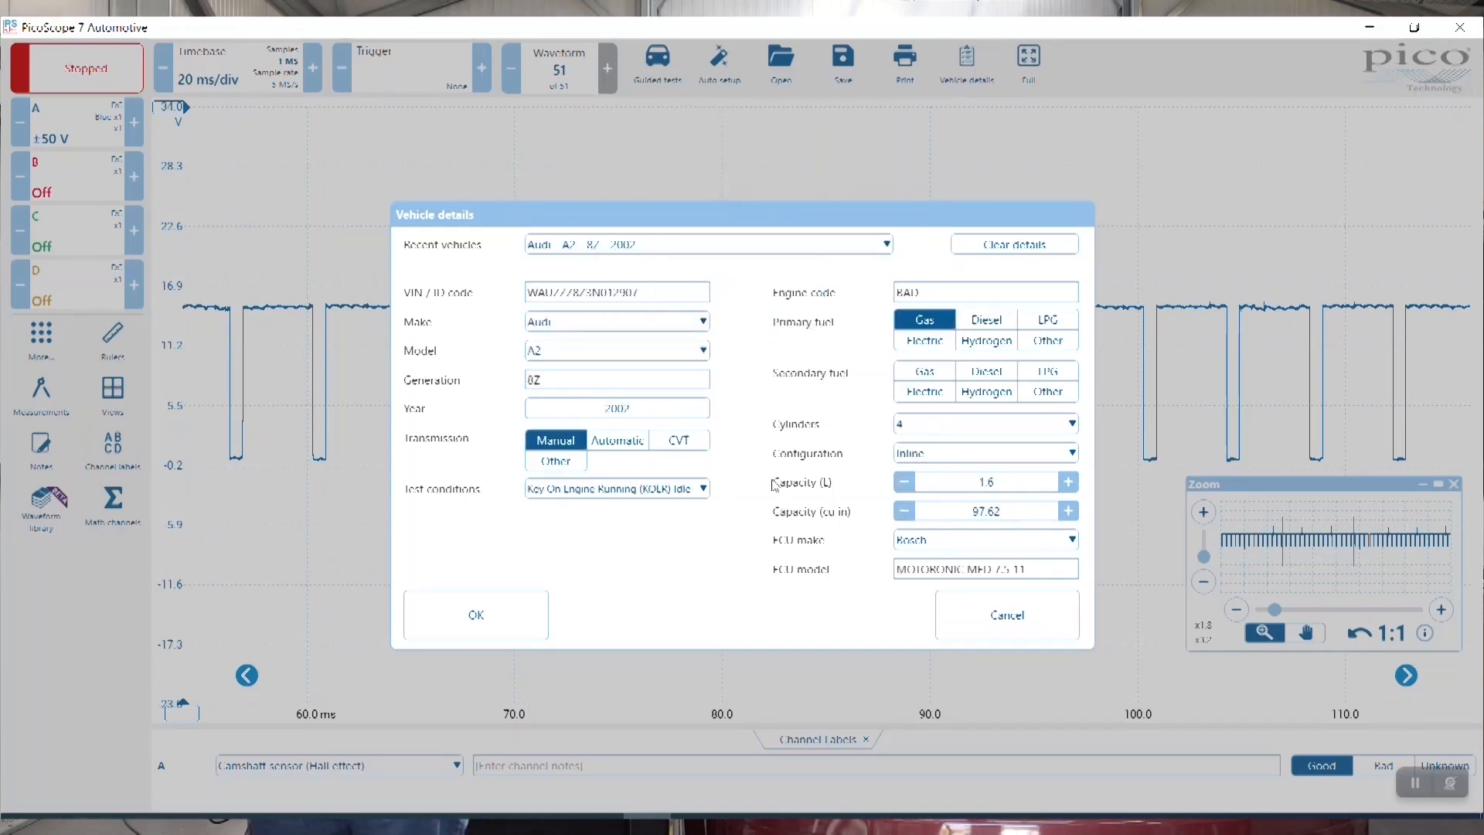
click(967, 610)
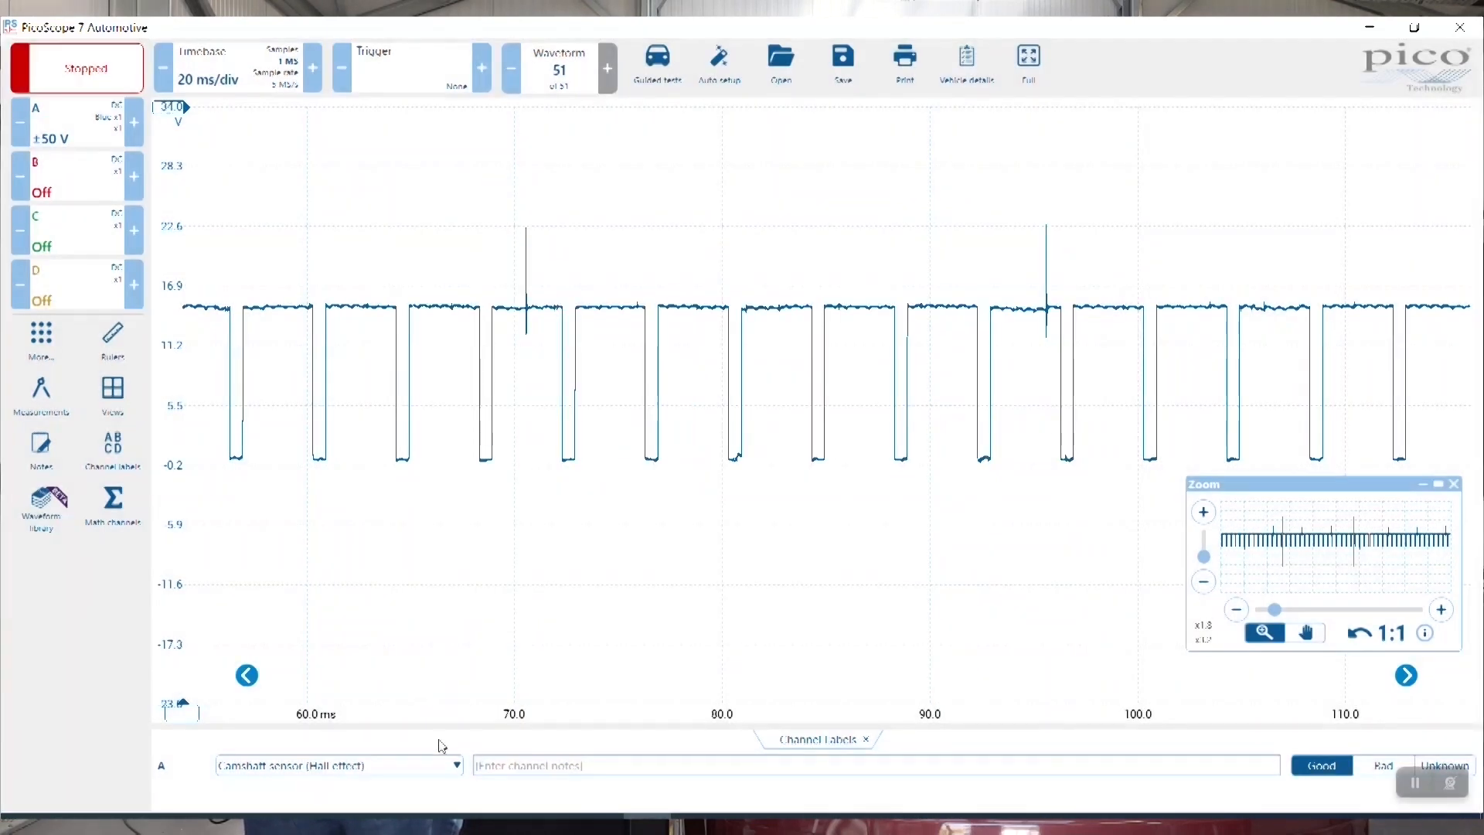
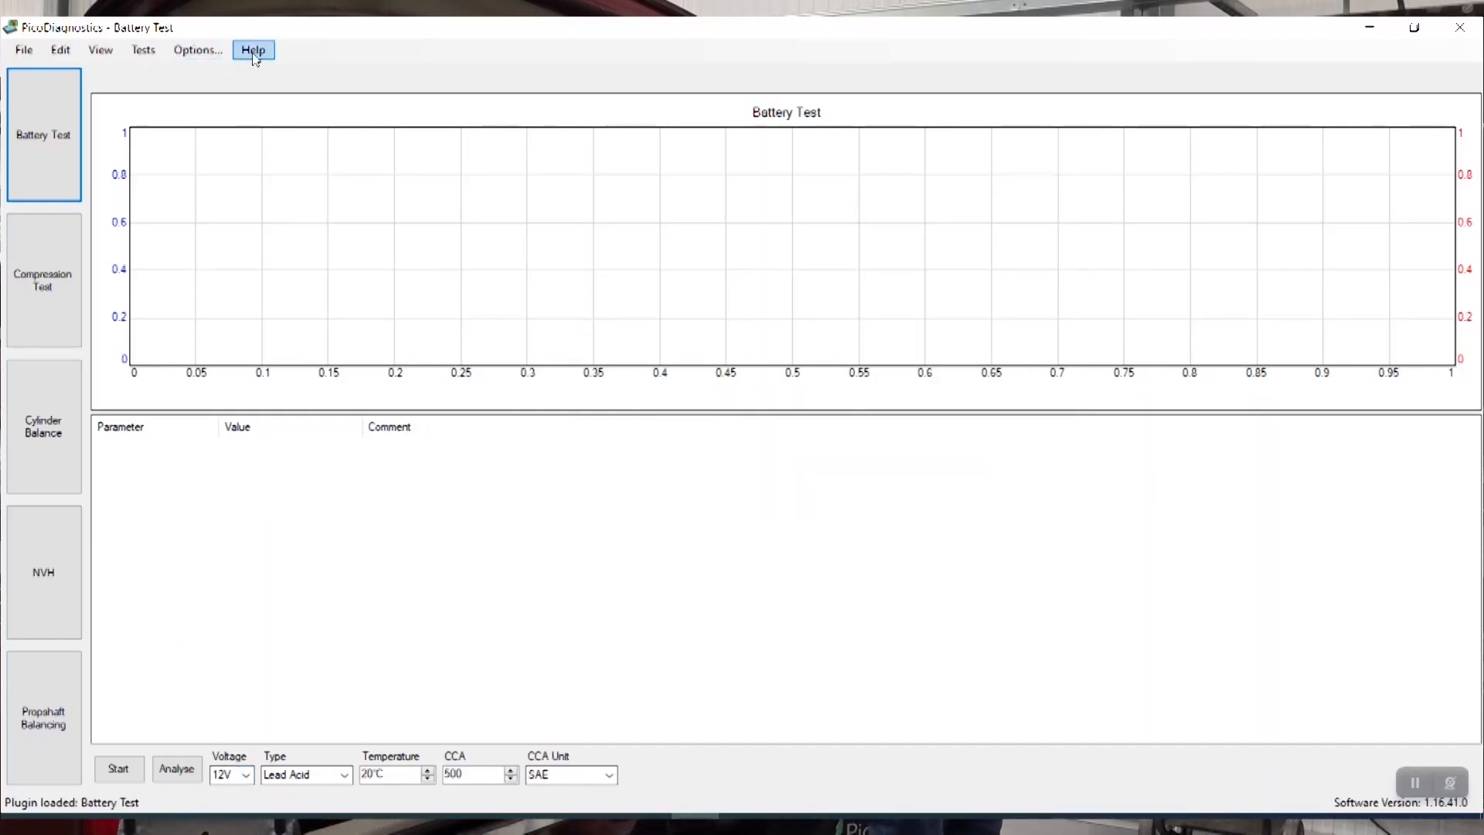
- In PicoDiagnostics, open the user's guide, read the Battery Test Connections page in an enlarged window and close the guide
click(260, 52)
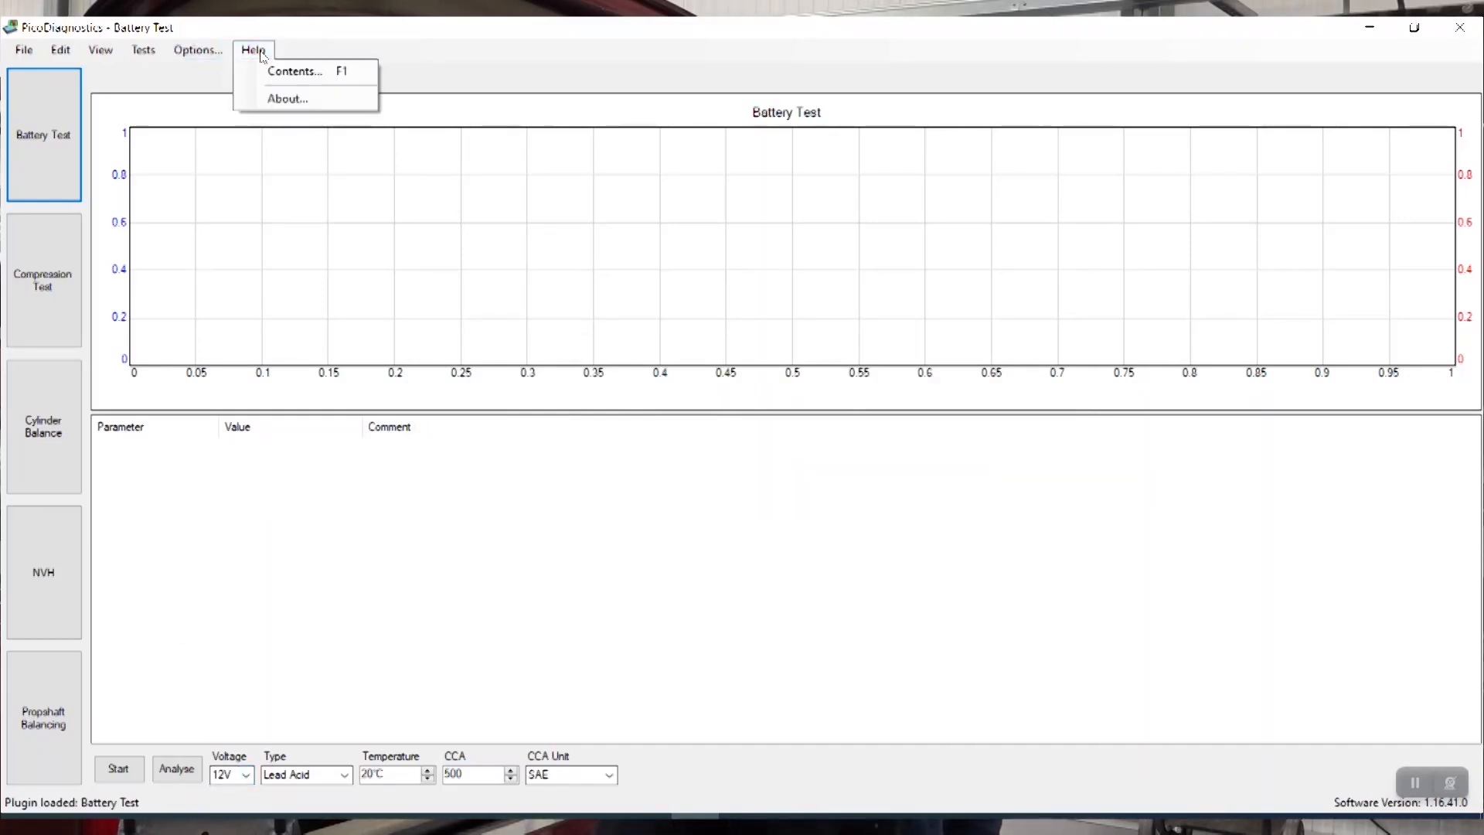
click(272, 74)
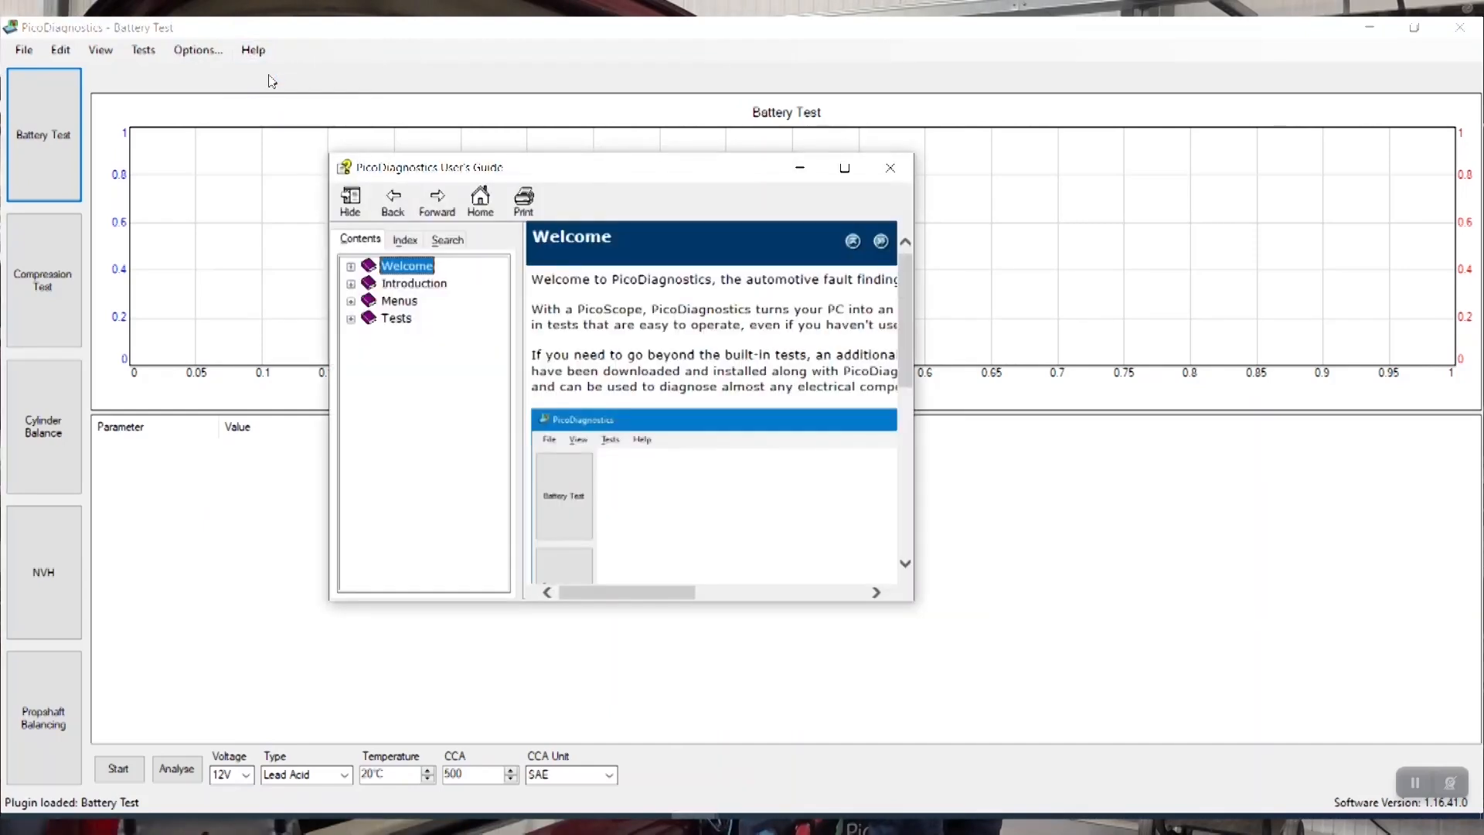
click(350, 320)
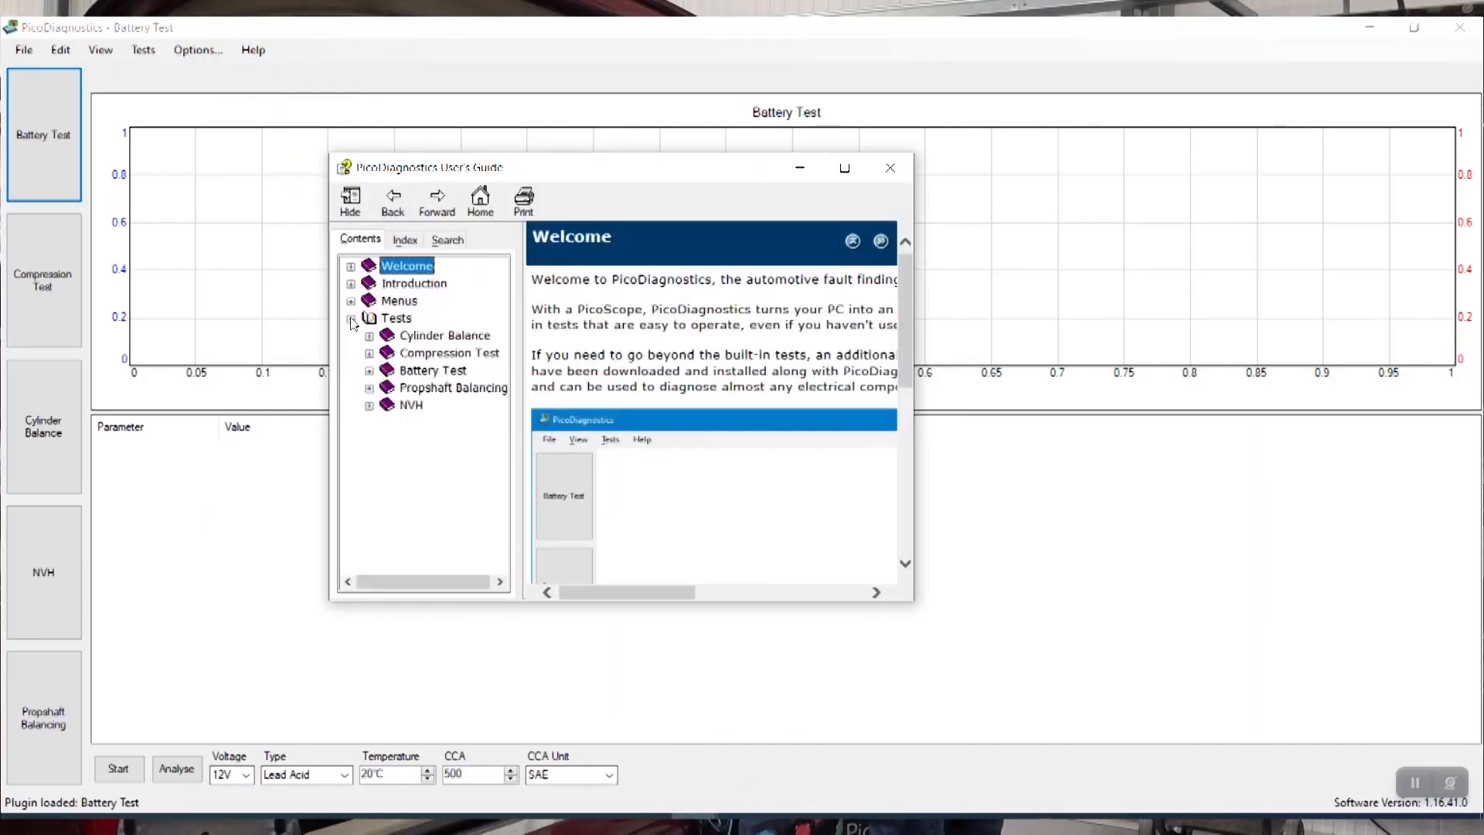
click(369, 372)
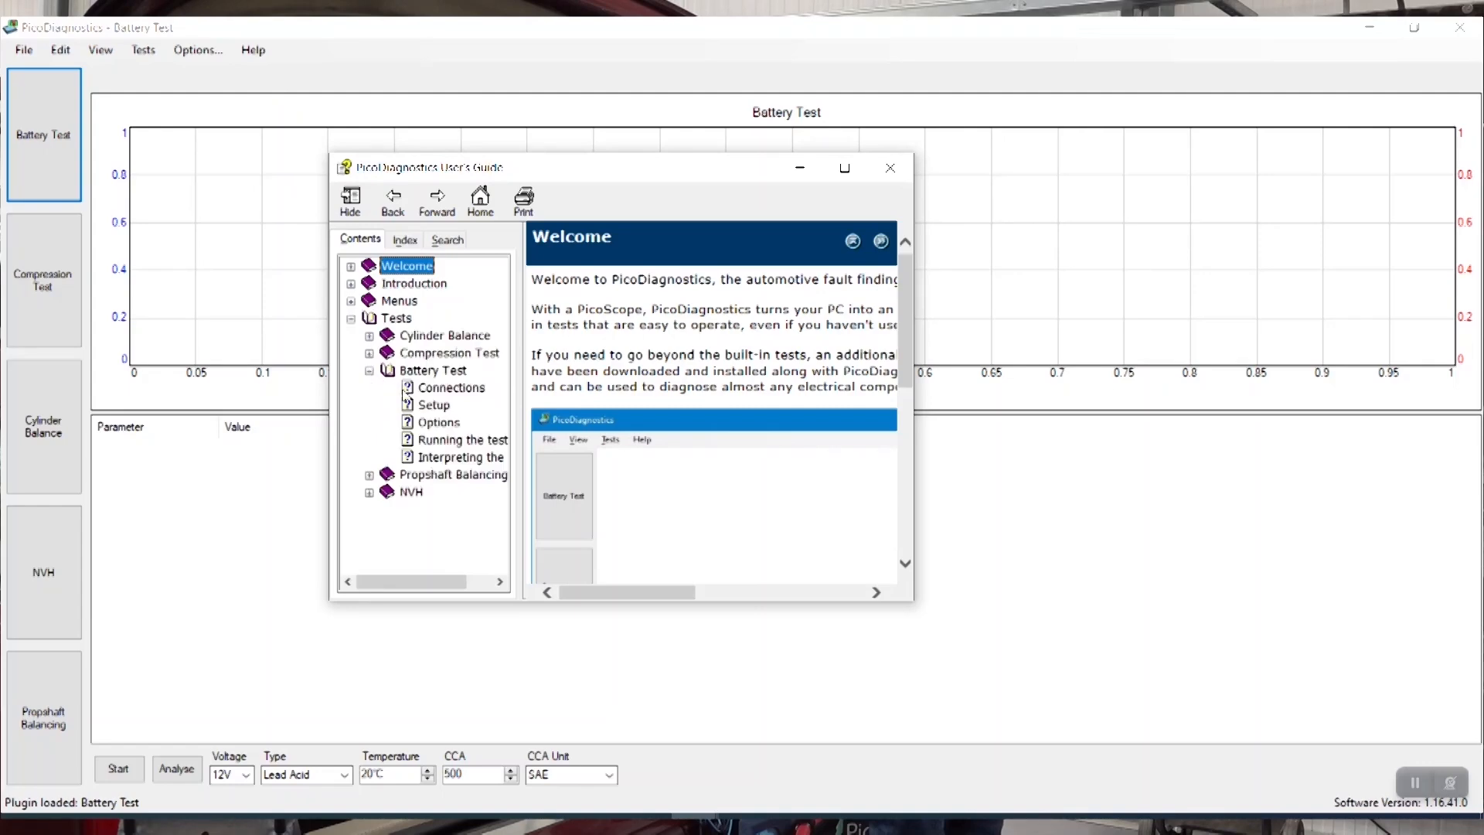
click(406, 390)
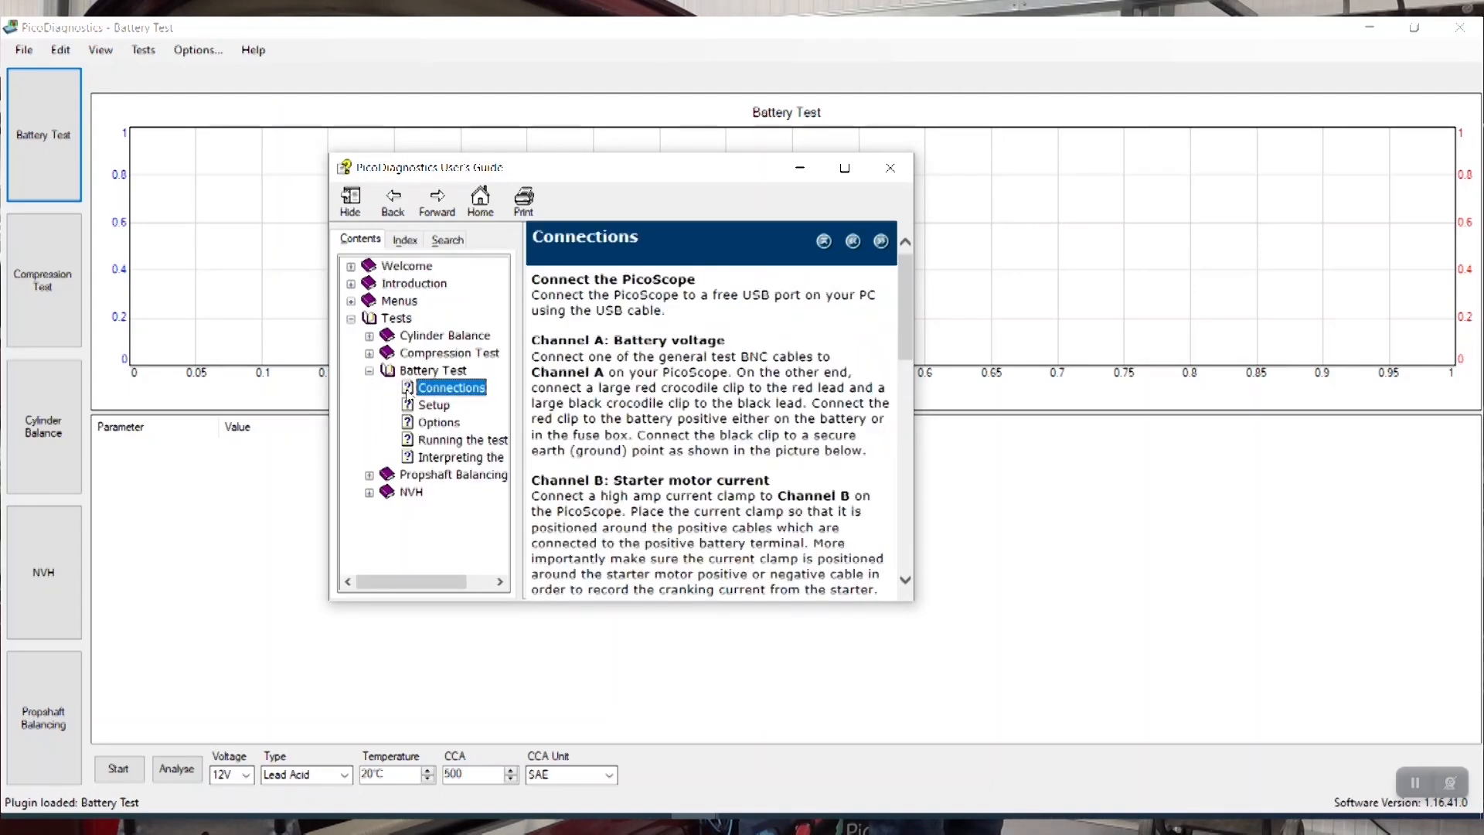
click(845, 168)
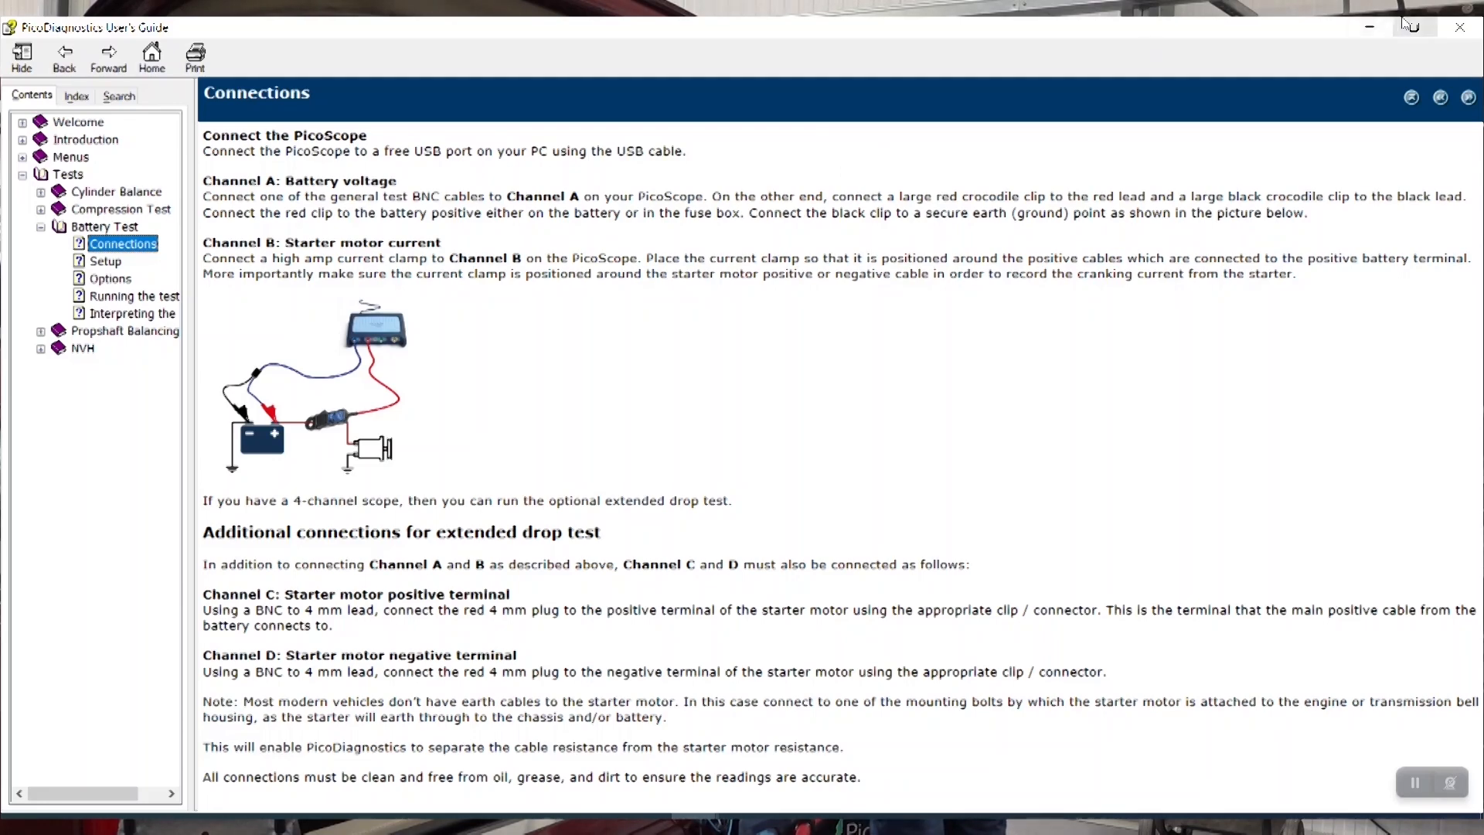
click(1461, 28)
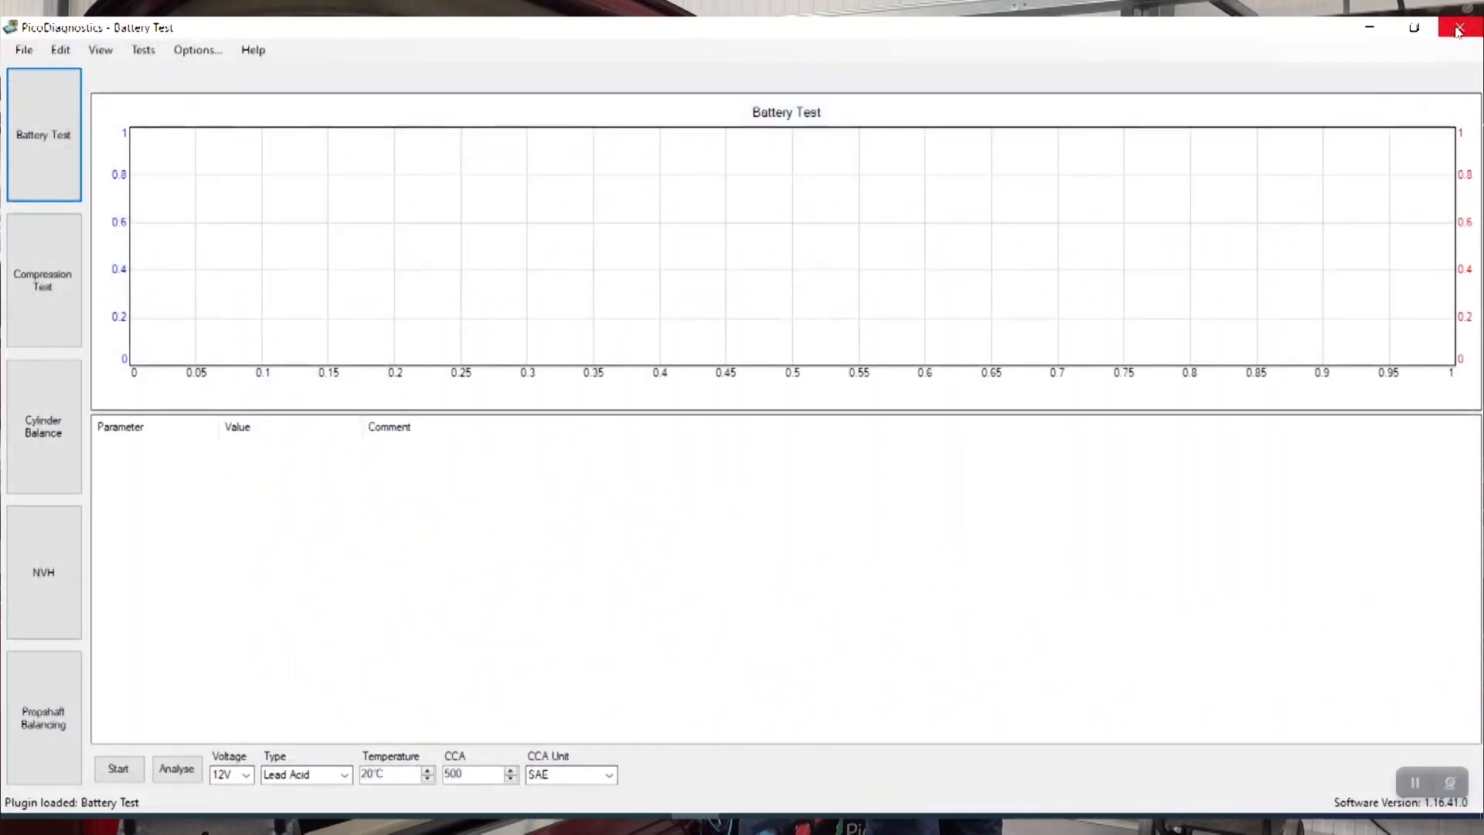
- Set up the battery test for a 12V battery at 13°C with 680 CCA and run the test
click(246, 775)
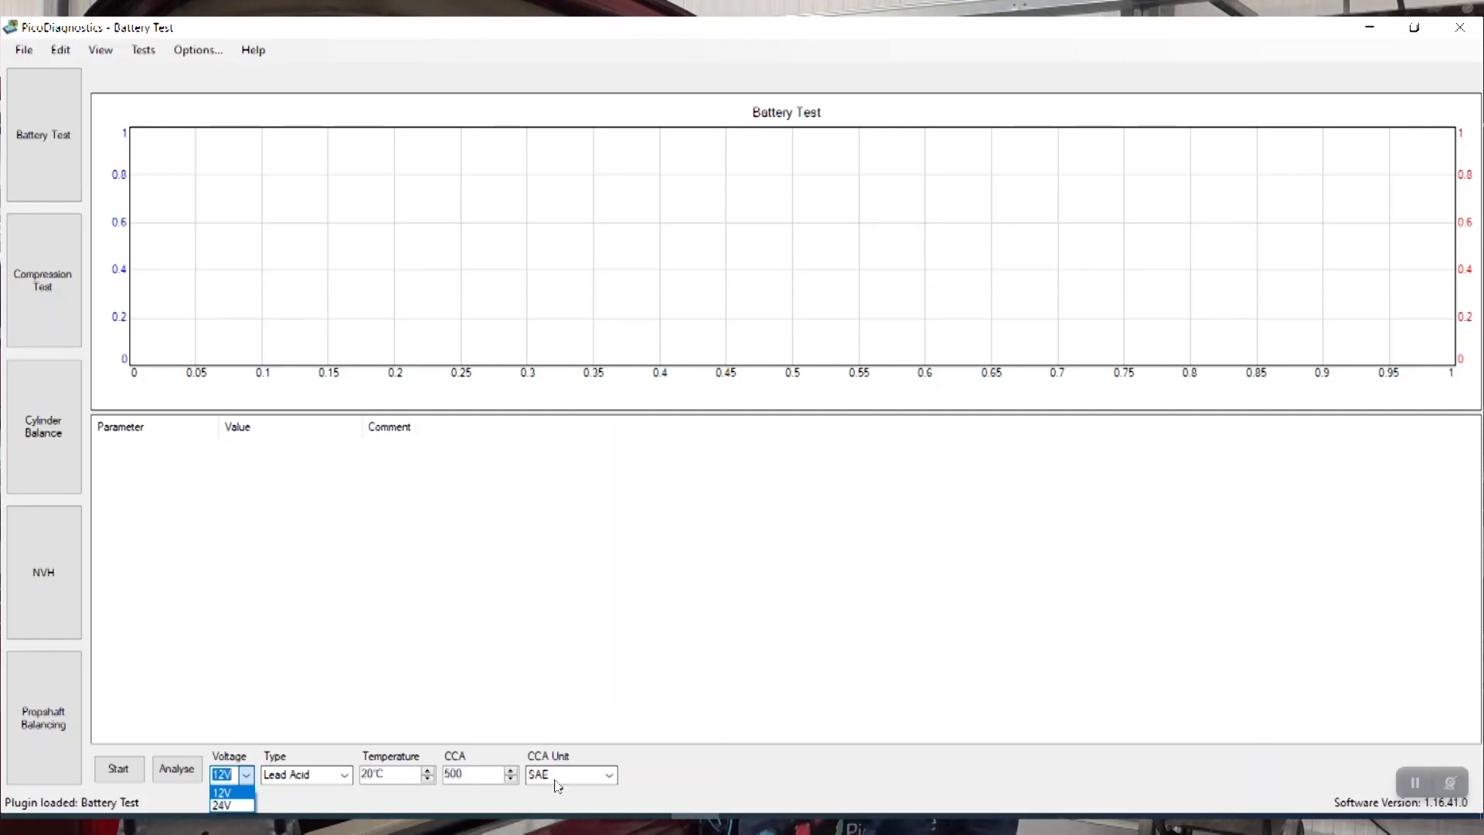
click(430, 779)
click(430, 779)
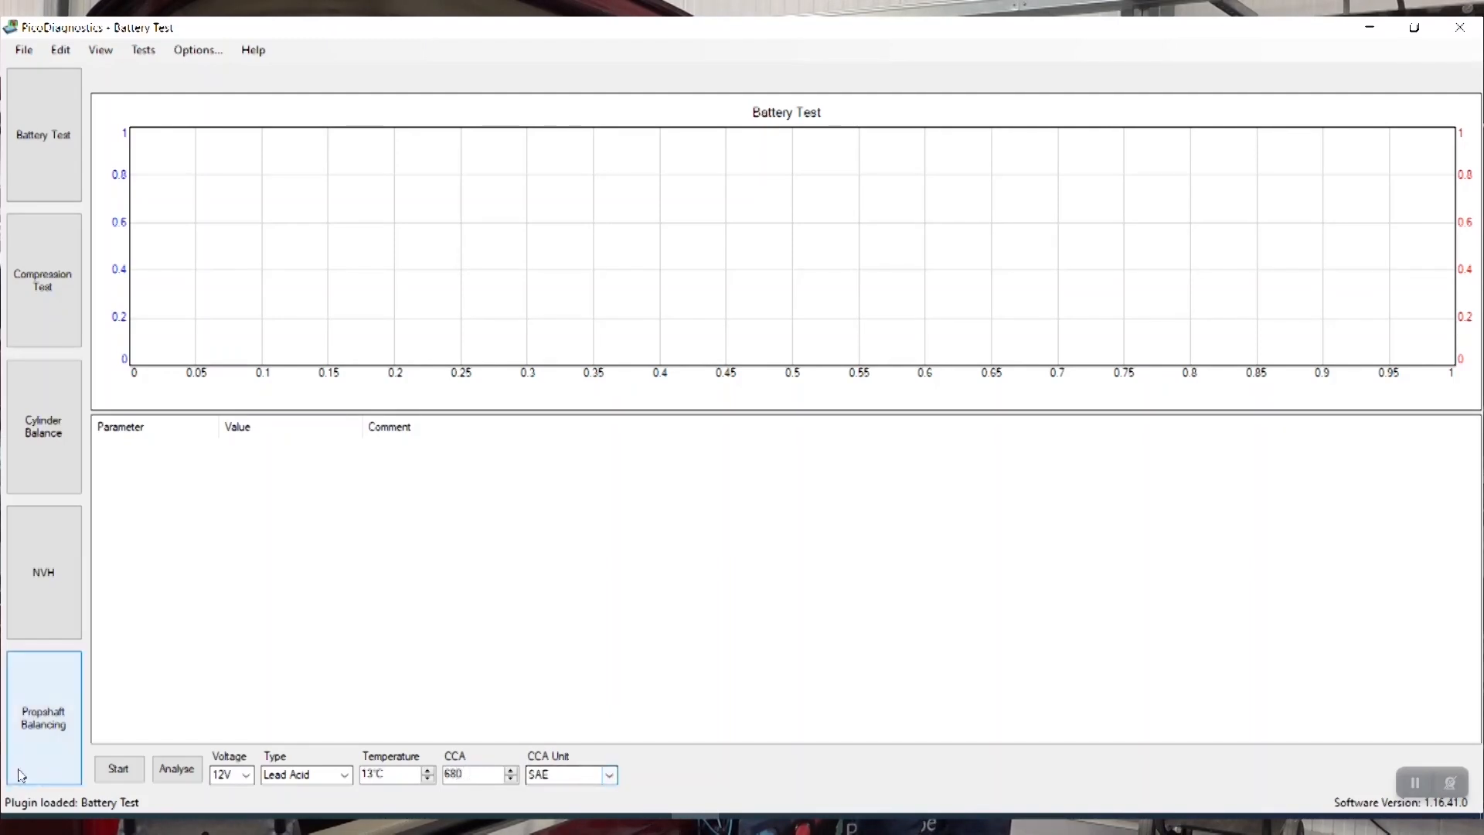
click(117, 769)
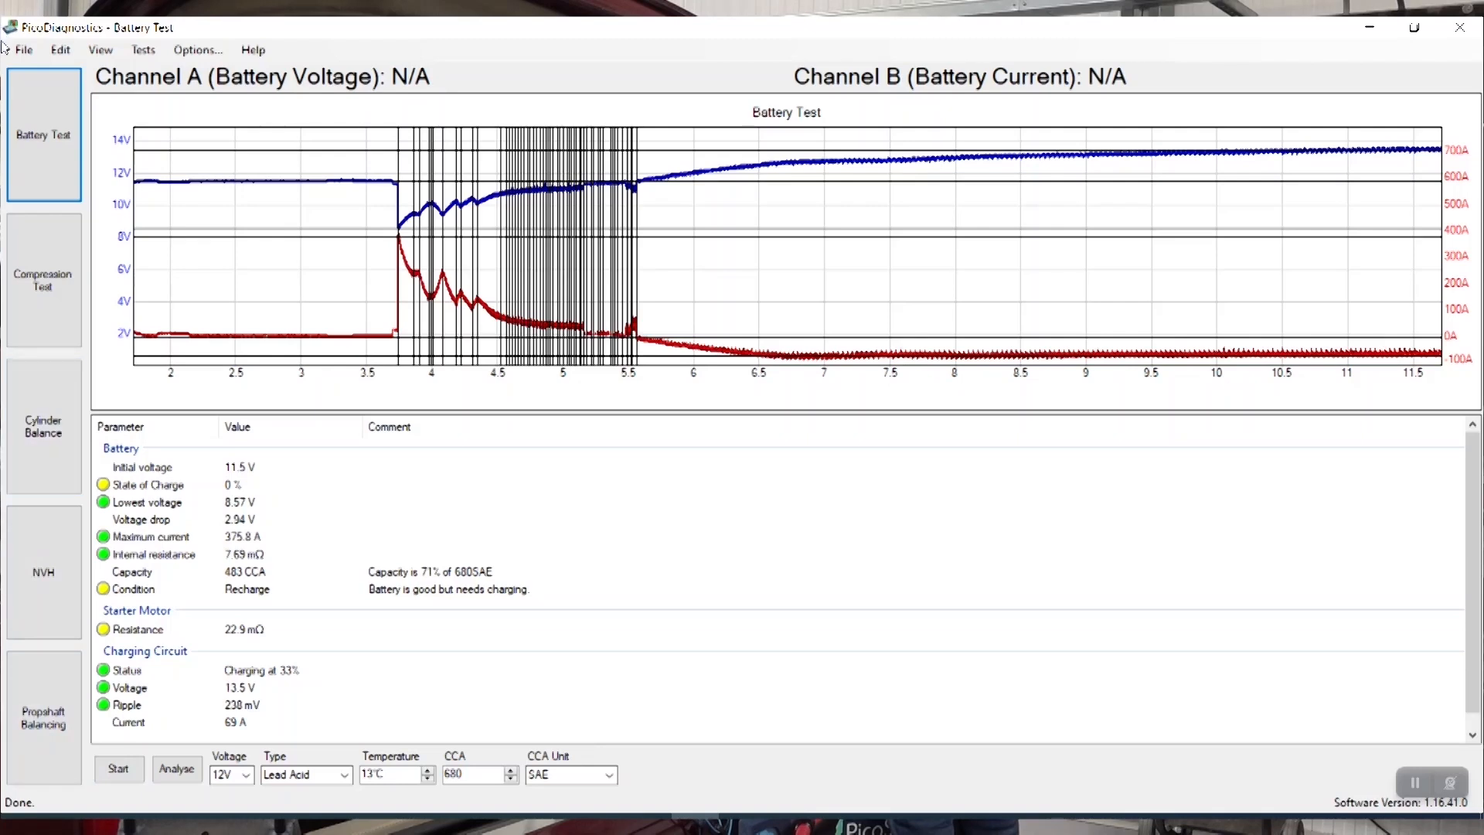
- Preview the printed battery test report, accepting the existing vehicle details and notes
click(26, 51)
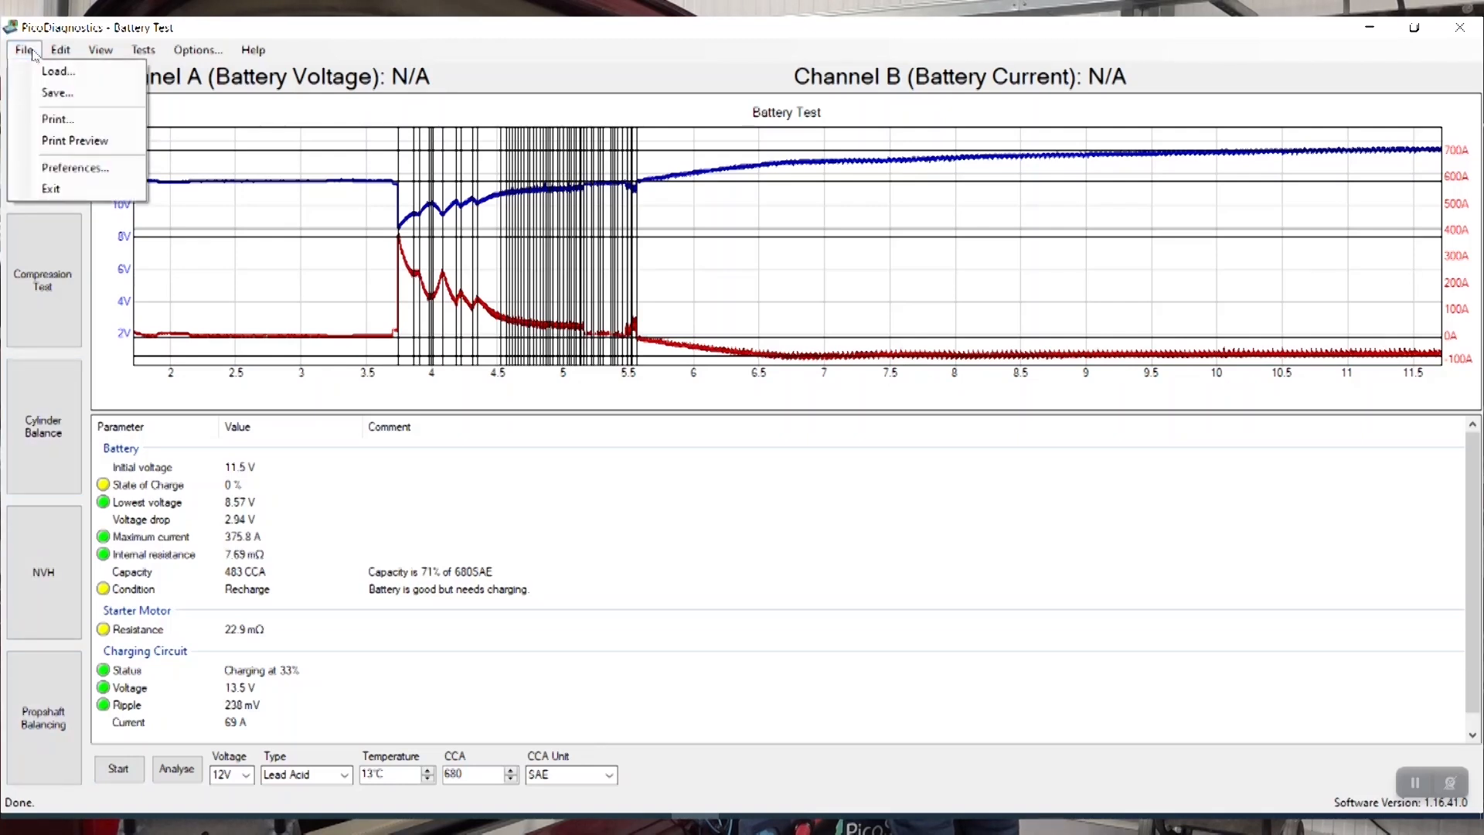
click(46, 144)
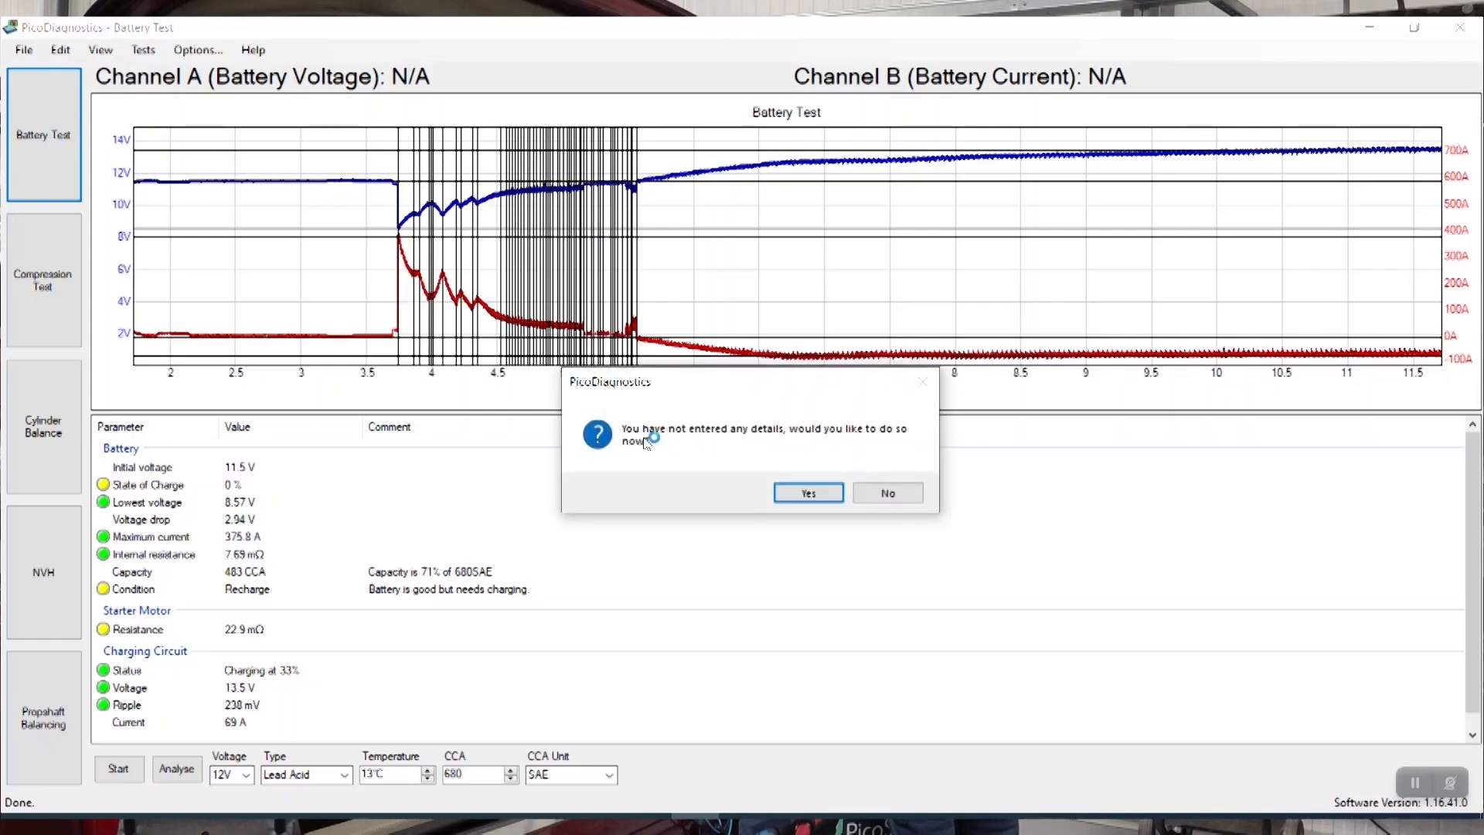
click(796, 492)
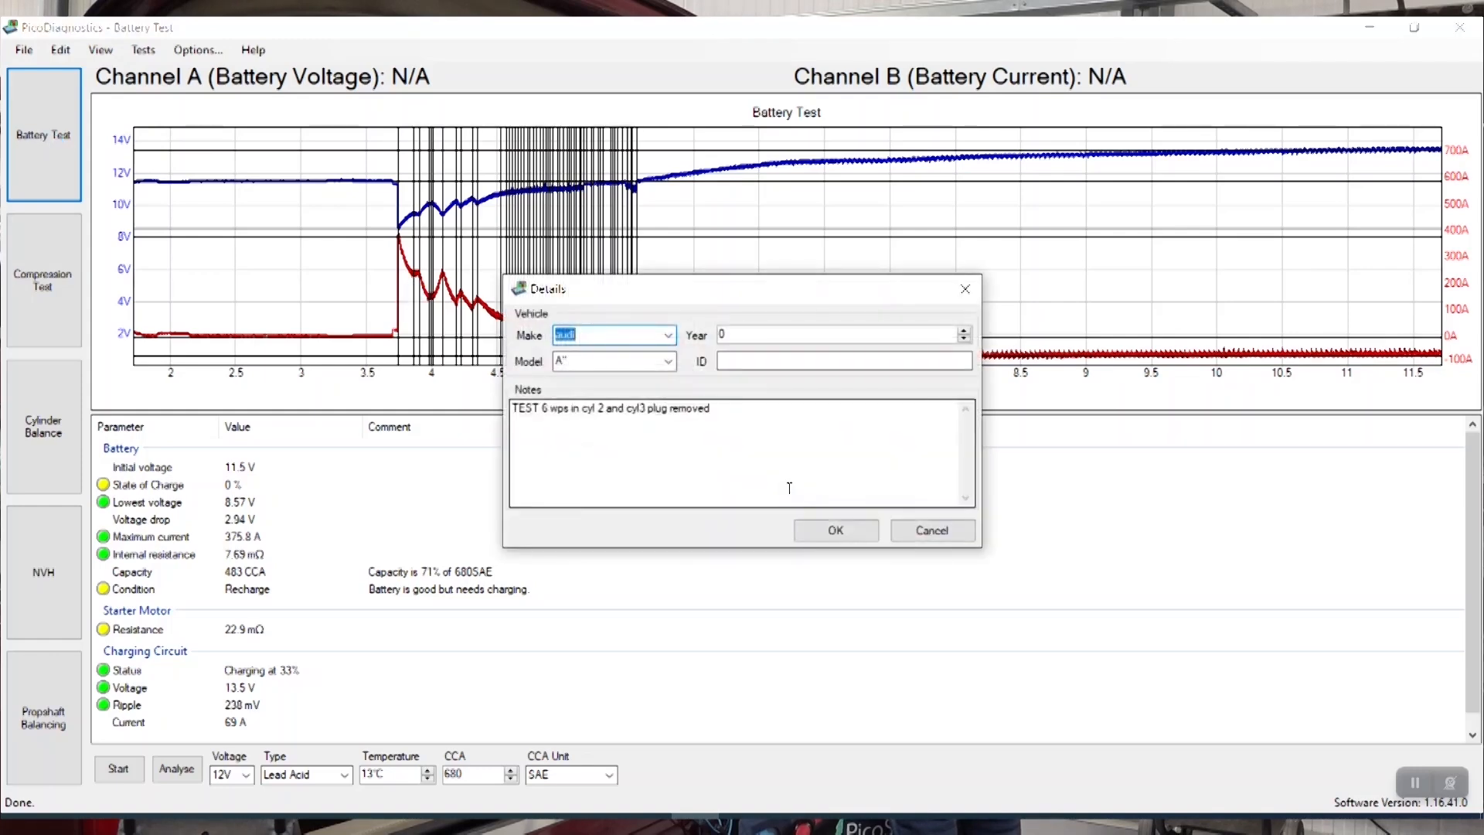
click(846, 533)
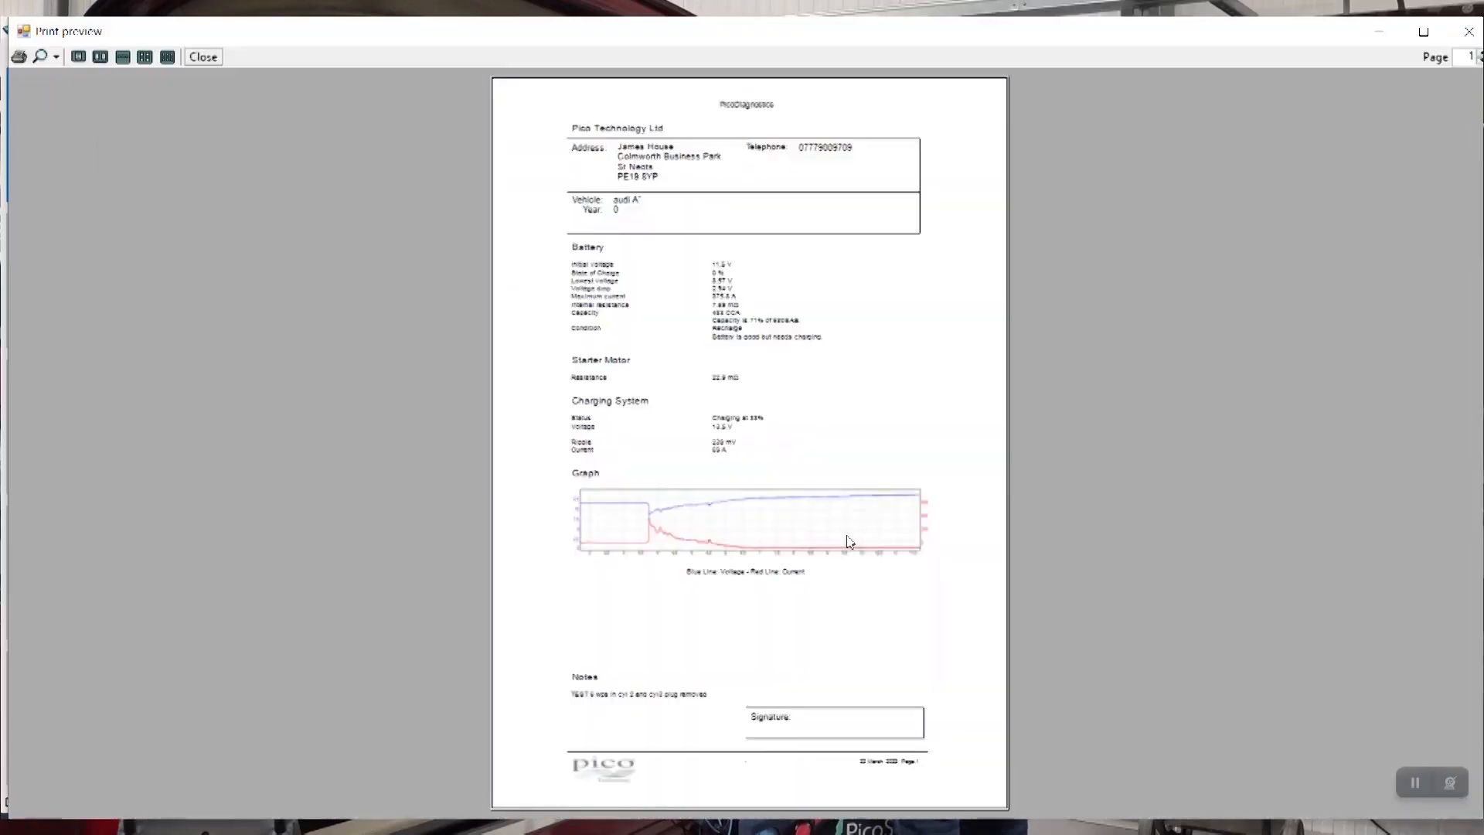
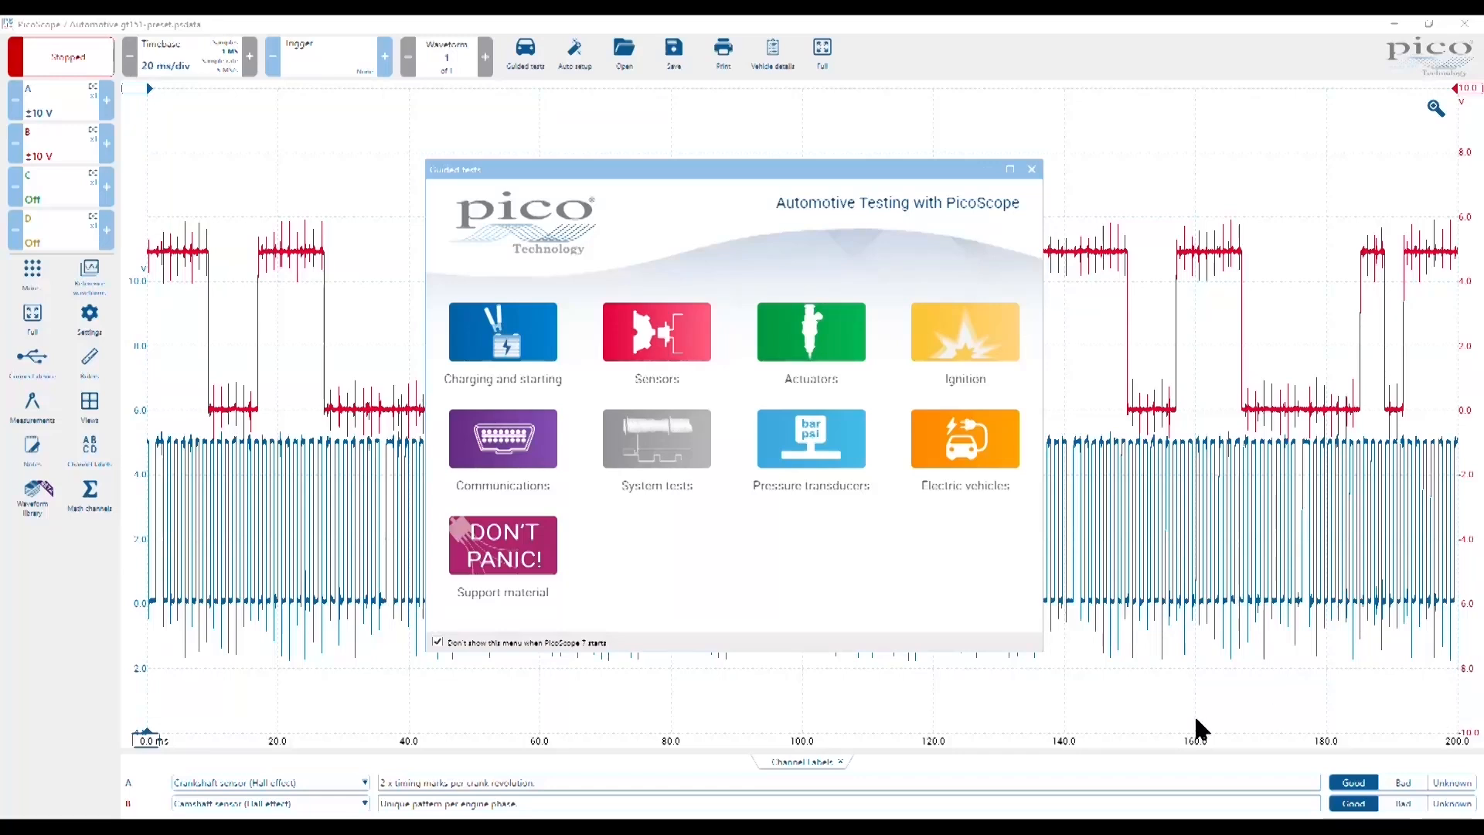
- In PicoScope 7, load the guide and settings file for the Crankshaft position vs. camshaft position system test
click(657, 464)
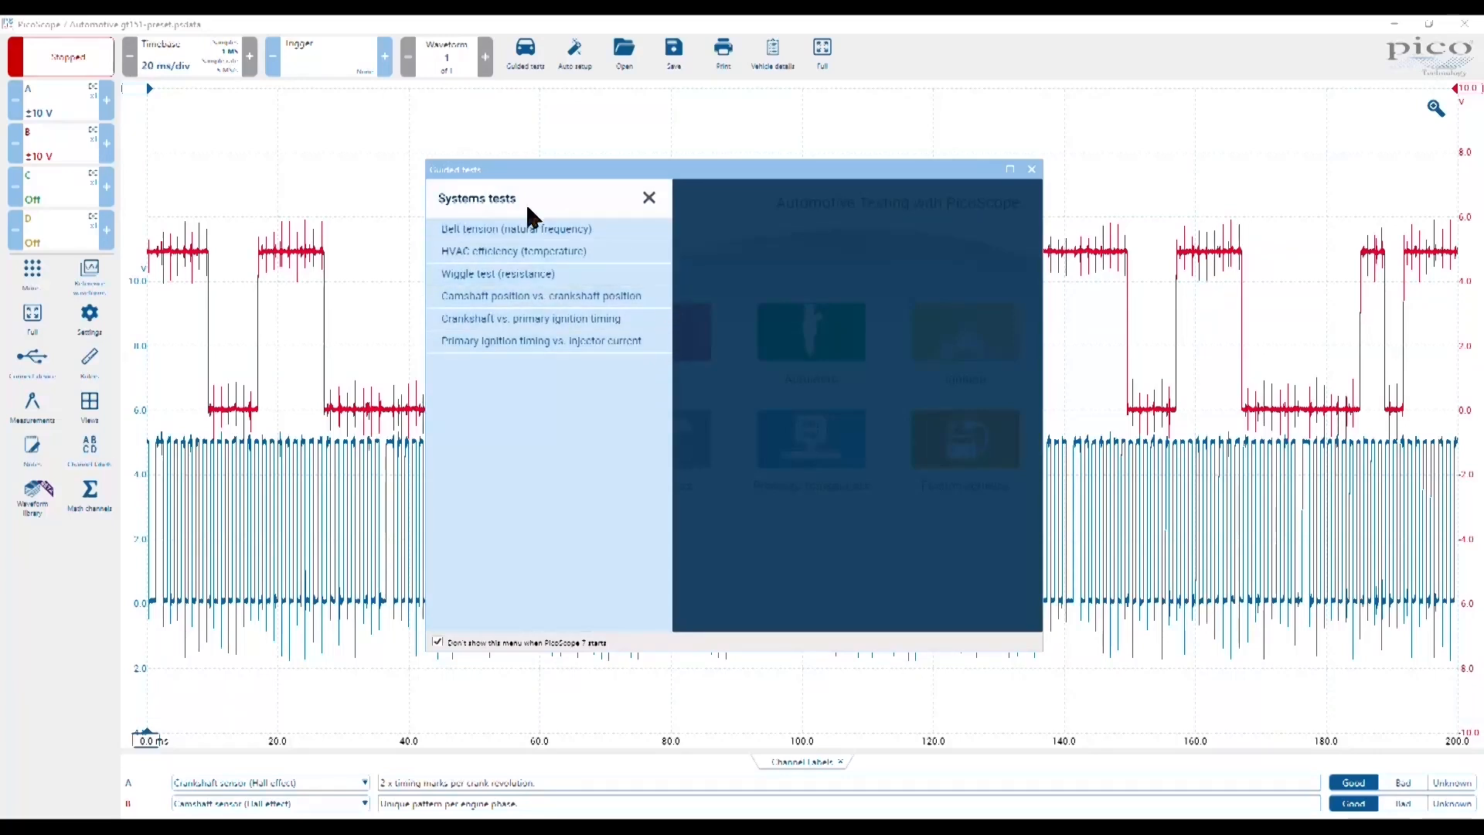
click(510, 308)
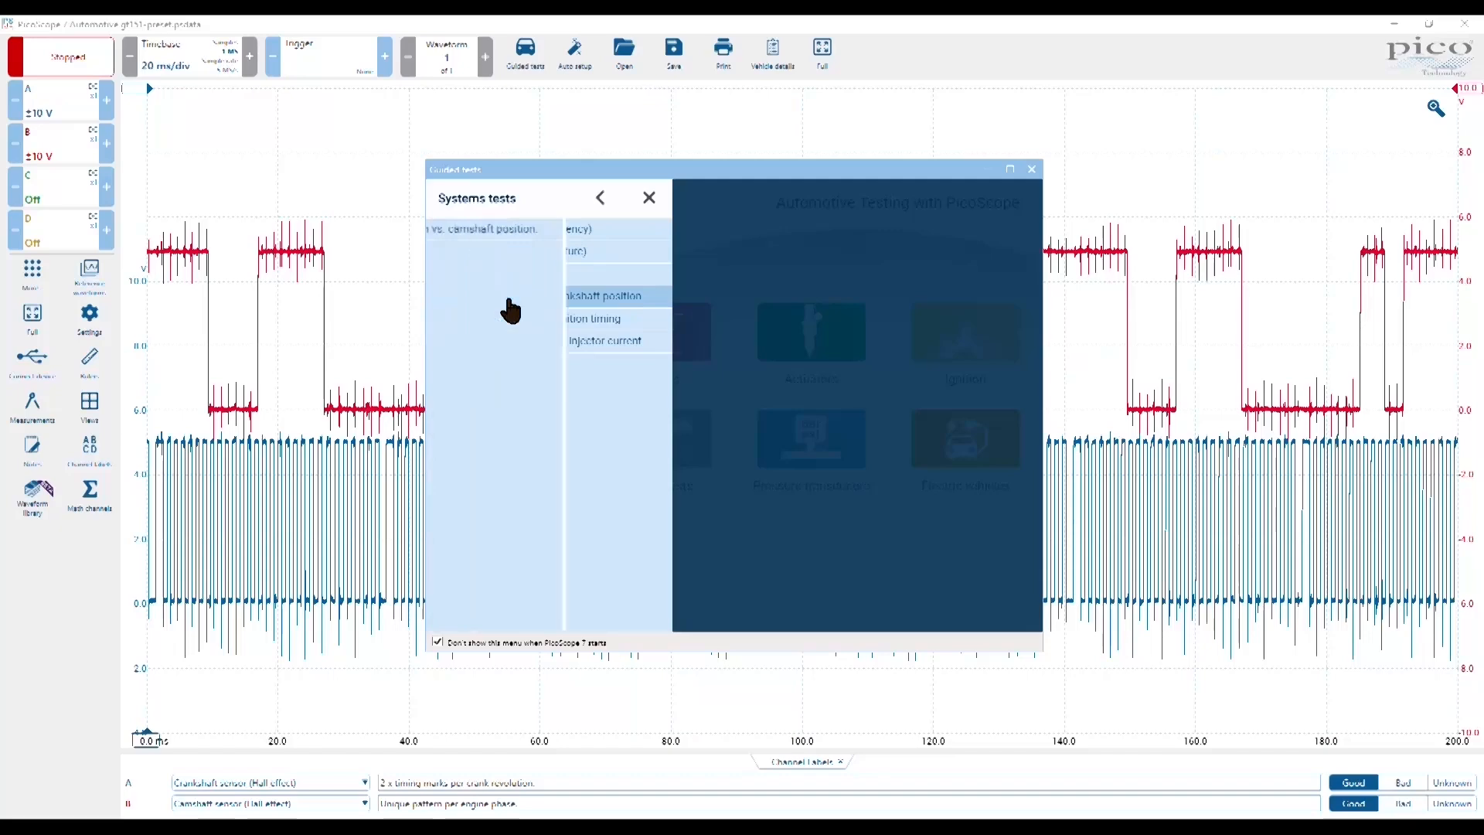
click(539, 232)
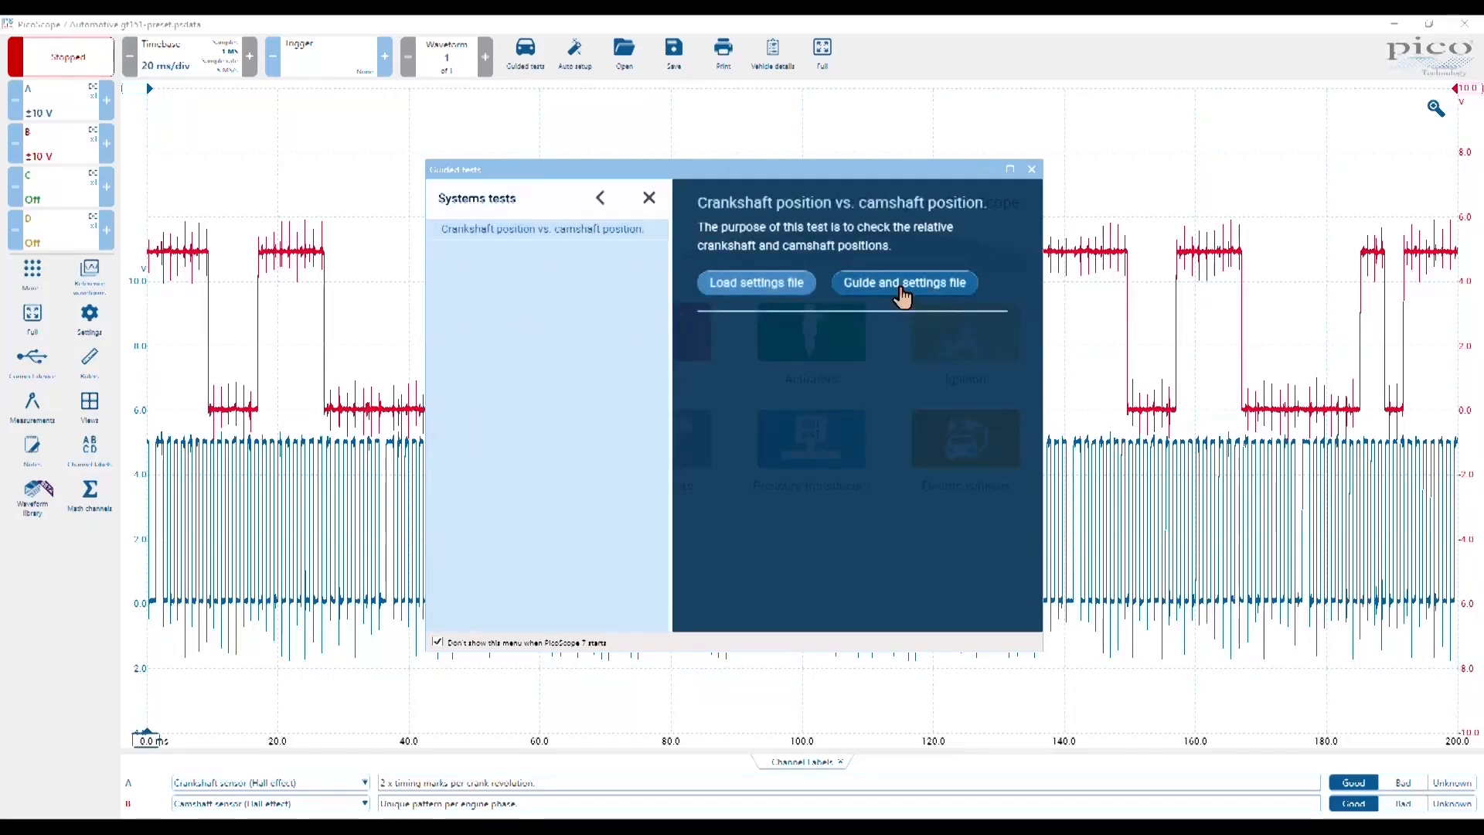
click(902, 285)
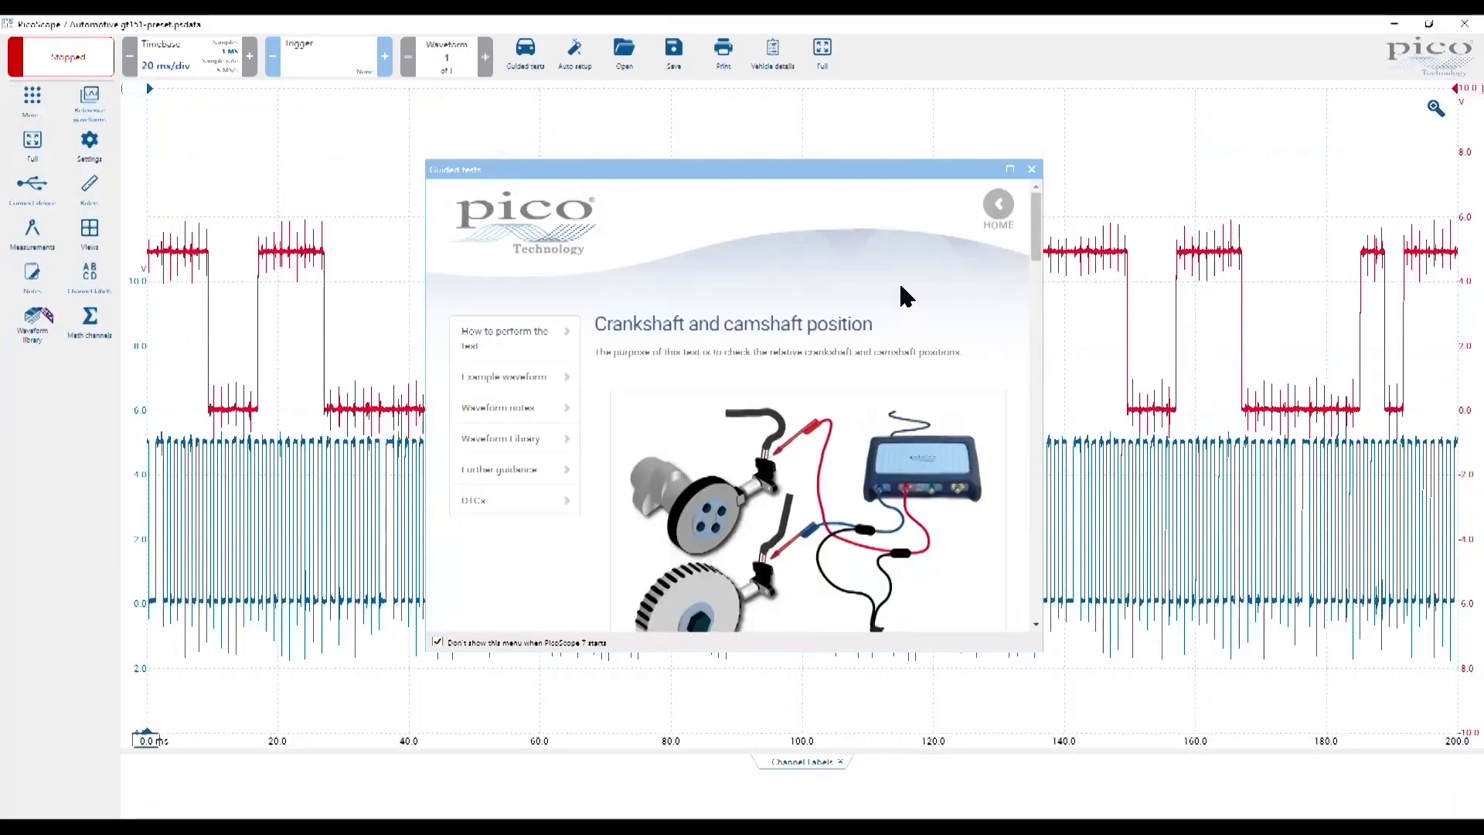
- Read the crankshaft and camshaft guide from the connection diagram through the test procedure and waveform notes to the Waveform Library section
drag(823, 169, 845, 118)
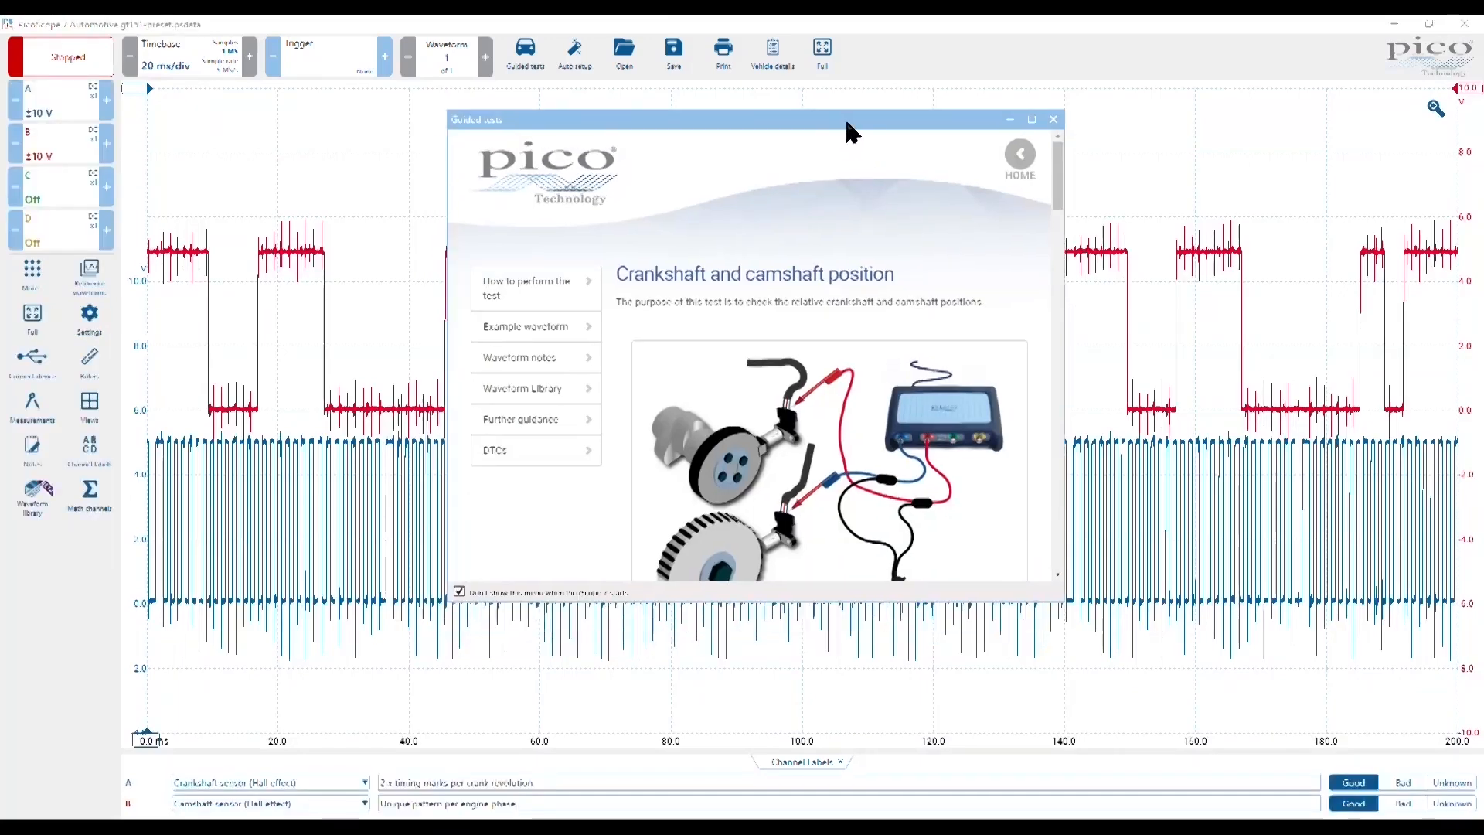
scroll(818, 376, down, 3)
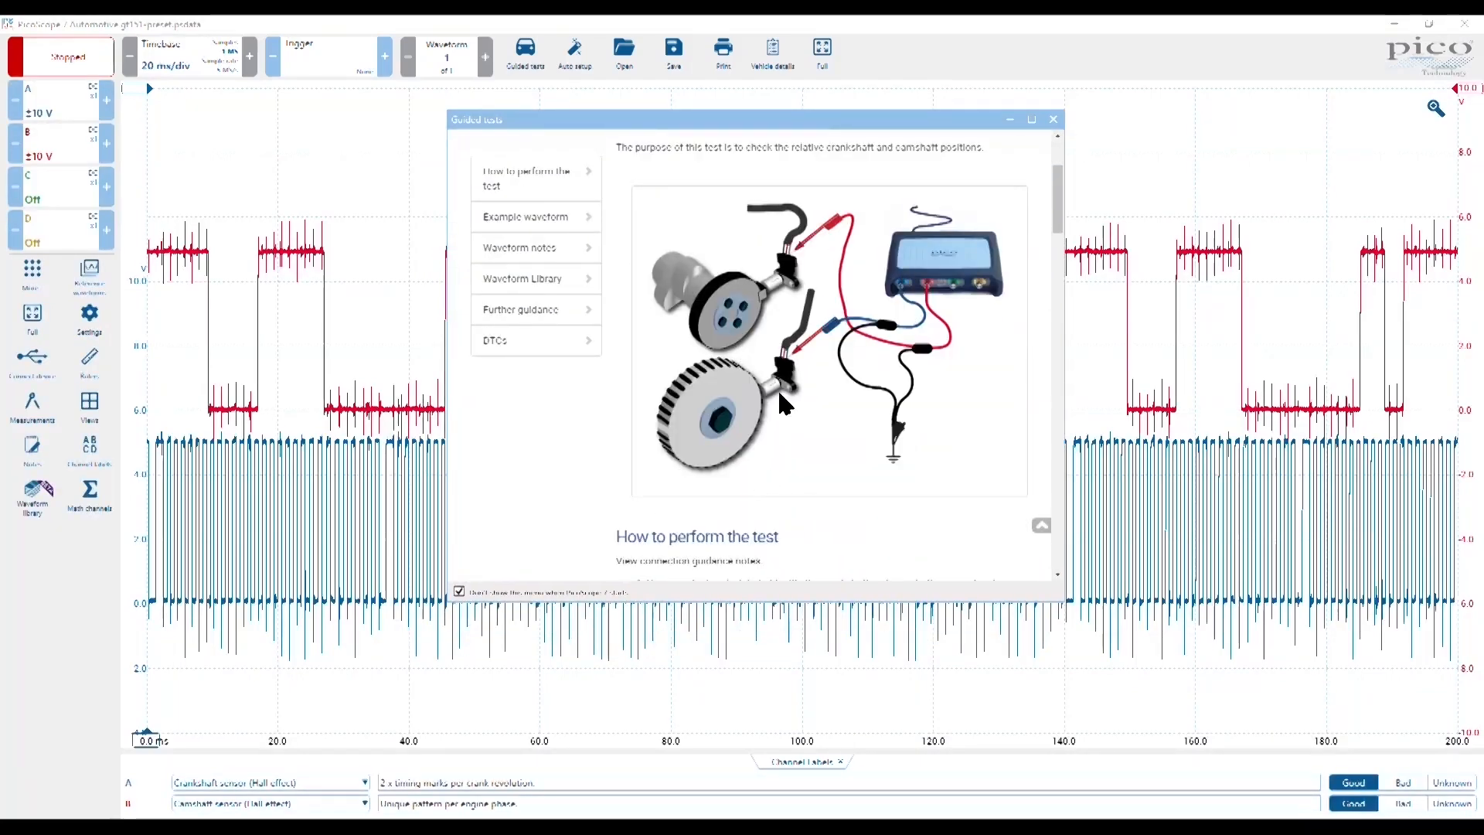
scroll(828, 369, up, 3)
scroll(828, 370, down, 3)
scroll(820, 377, down, 2)
scroll(814, 380, down, 2)
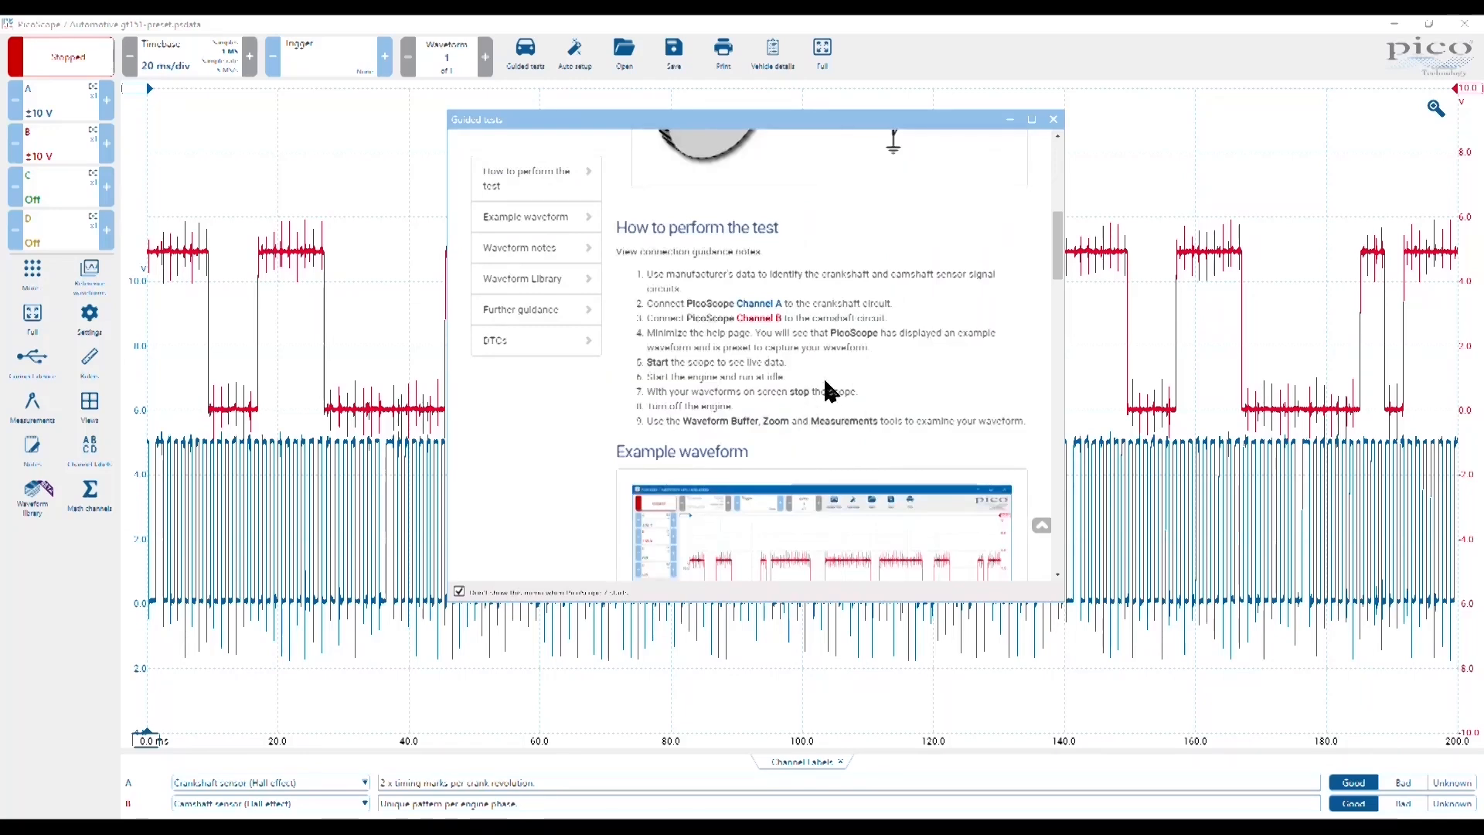
scroll(822, 371, down, 3)
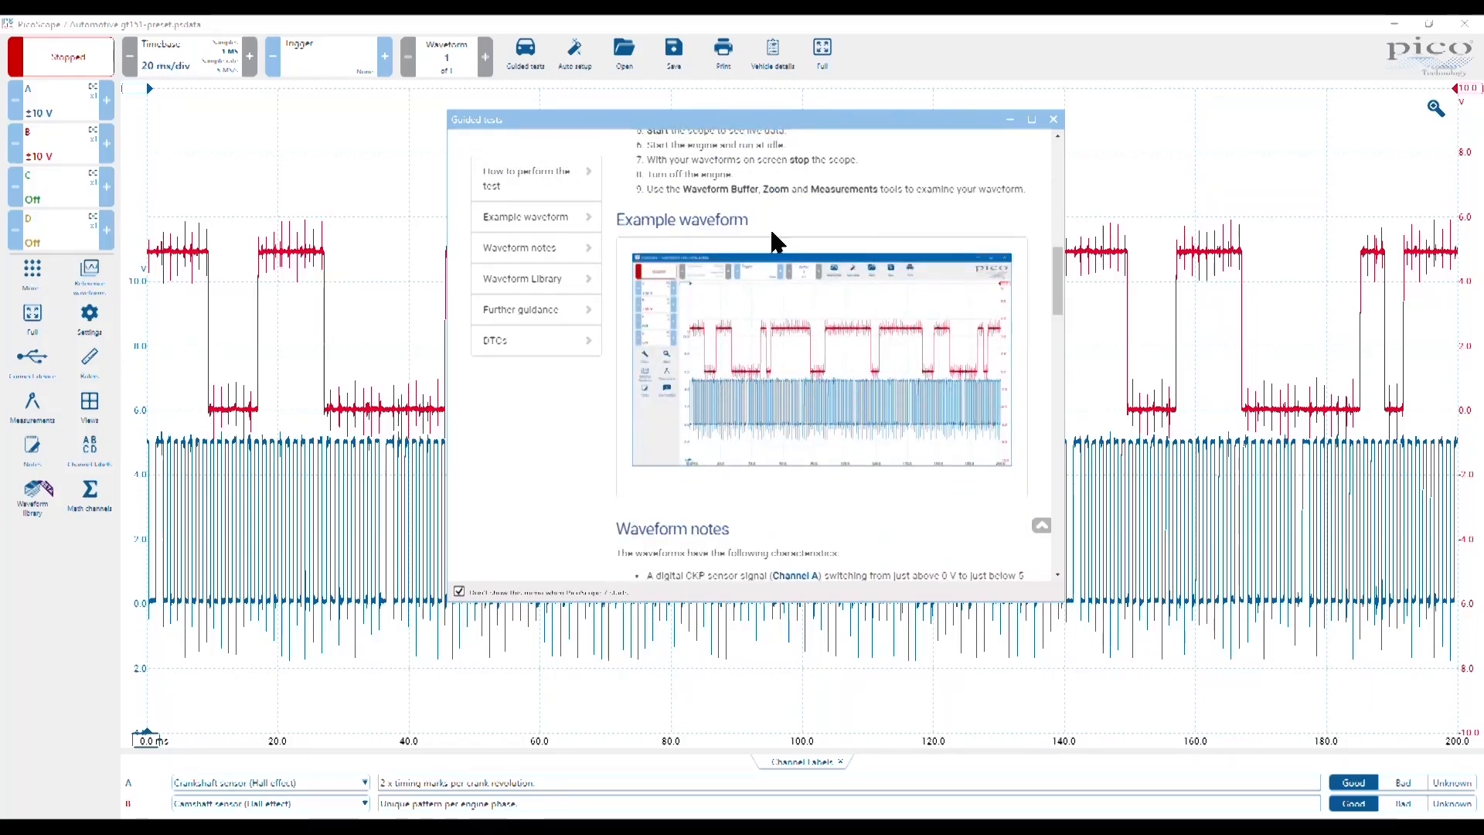
scroll(835, 375, down, 2)
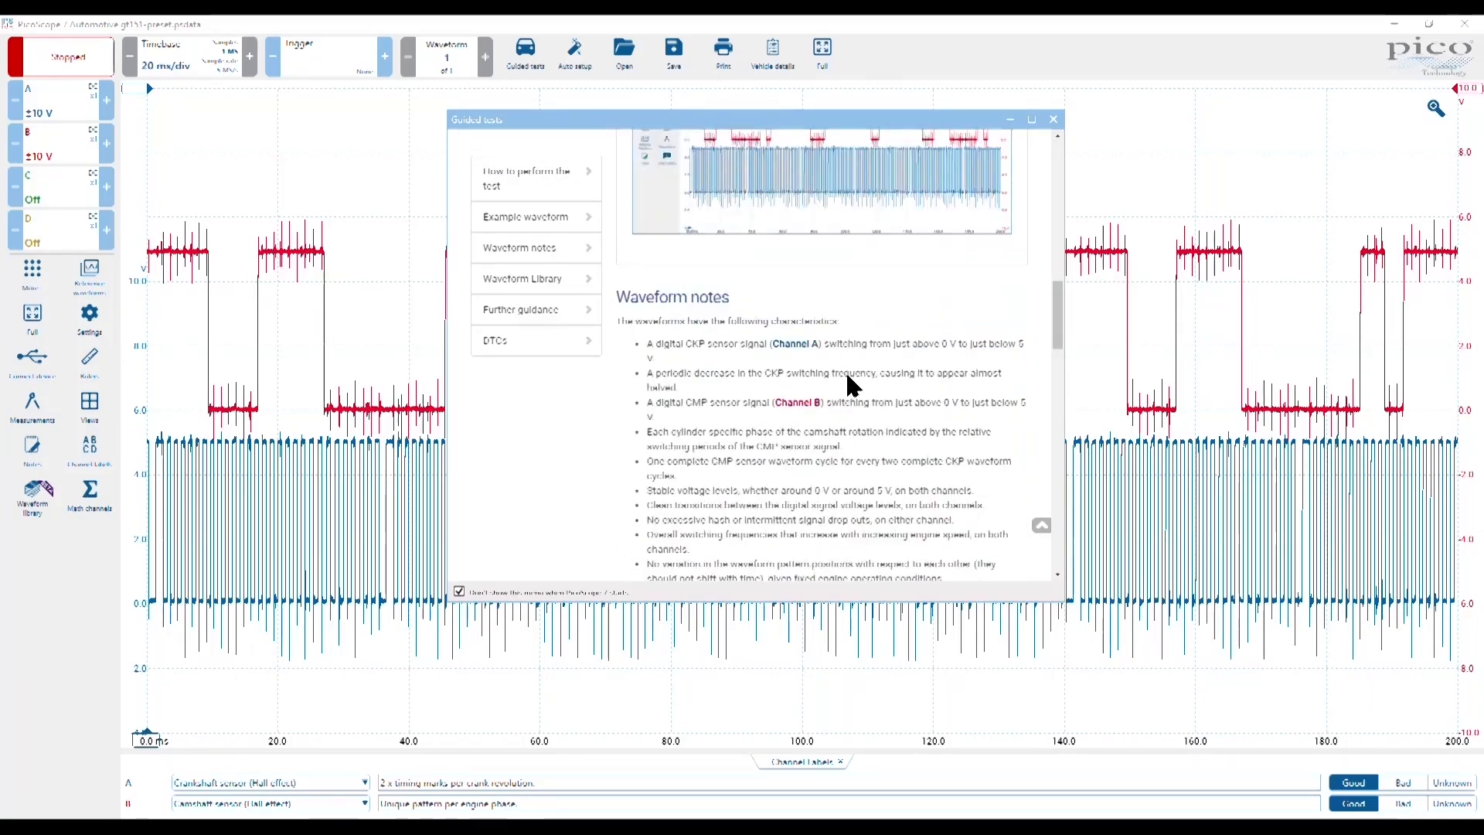
scroll(862, 349, down, 3)
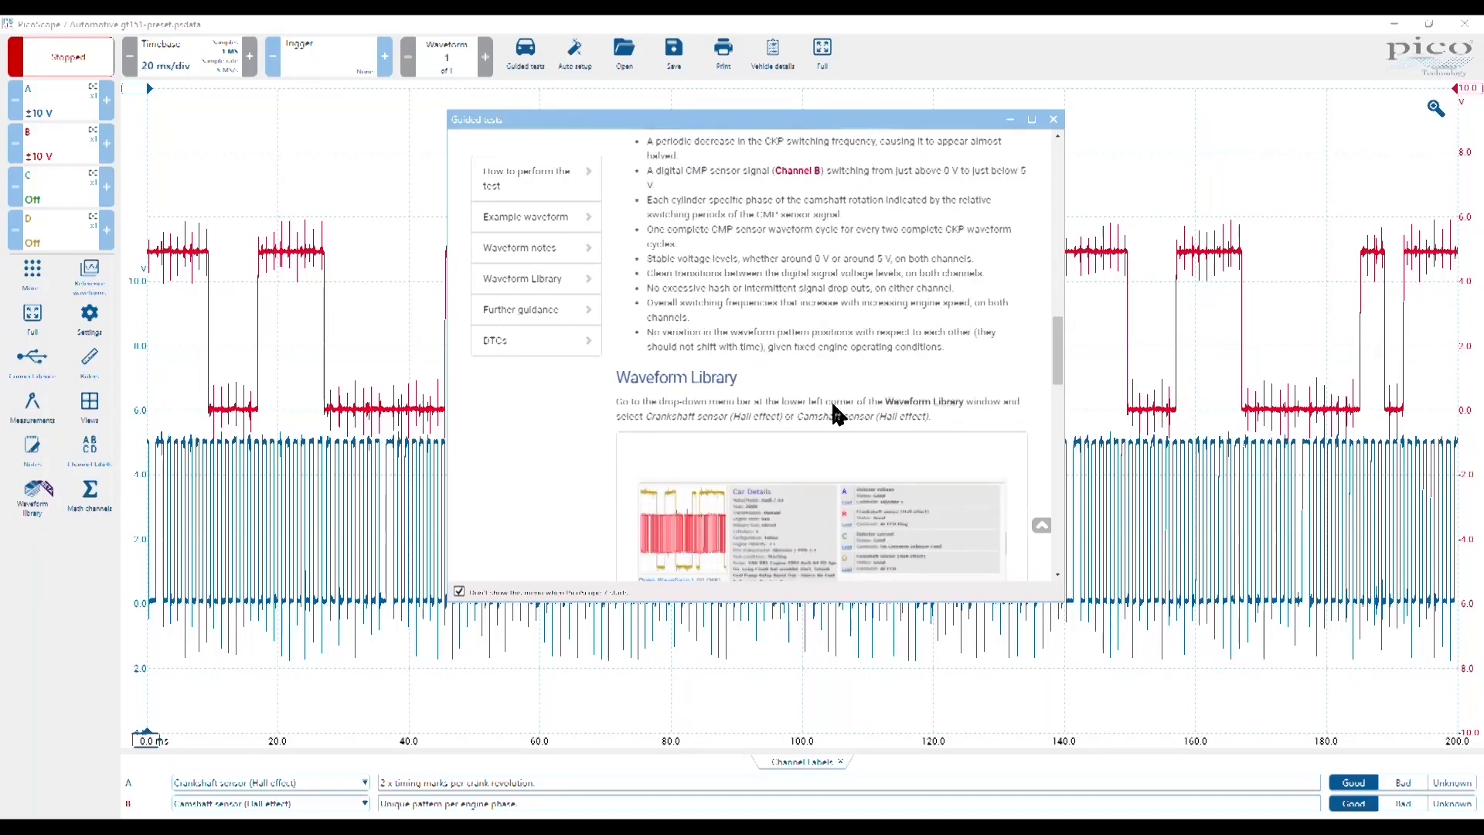
scroll(820, 414, down, 3)
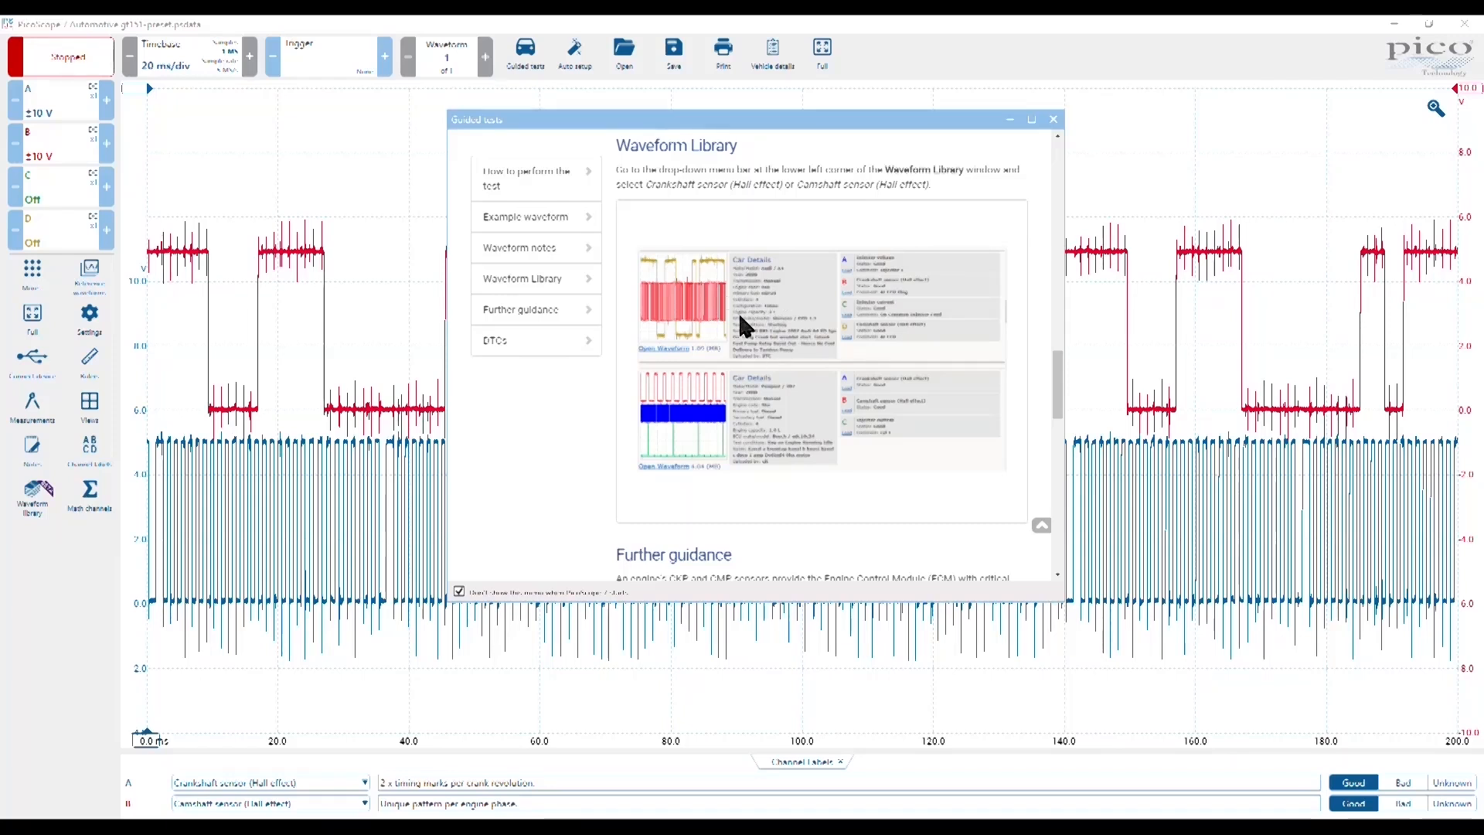
- Minimize the guide and park it clear of the traces, and shift channel B's waveform up 2 V, away from channel A's
click(1009, 120)
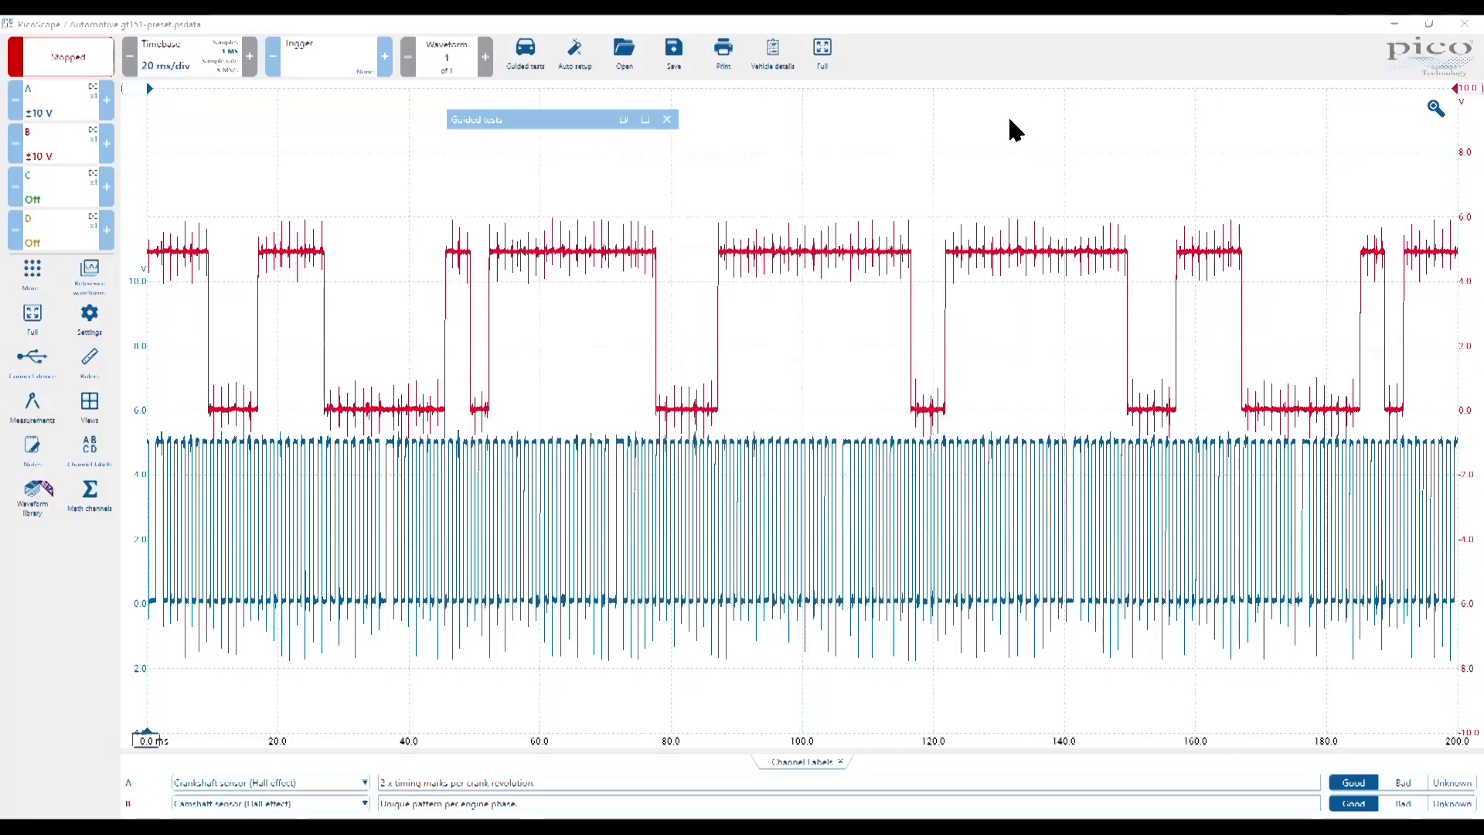
drag(548, 120, 1136, 49)
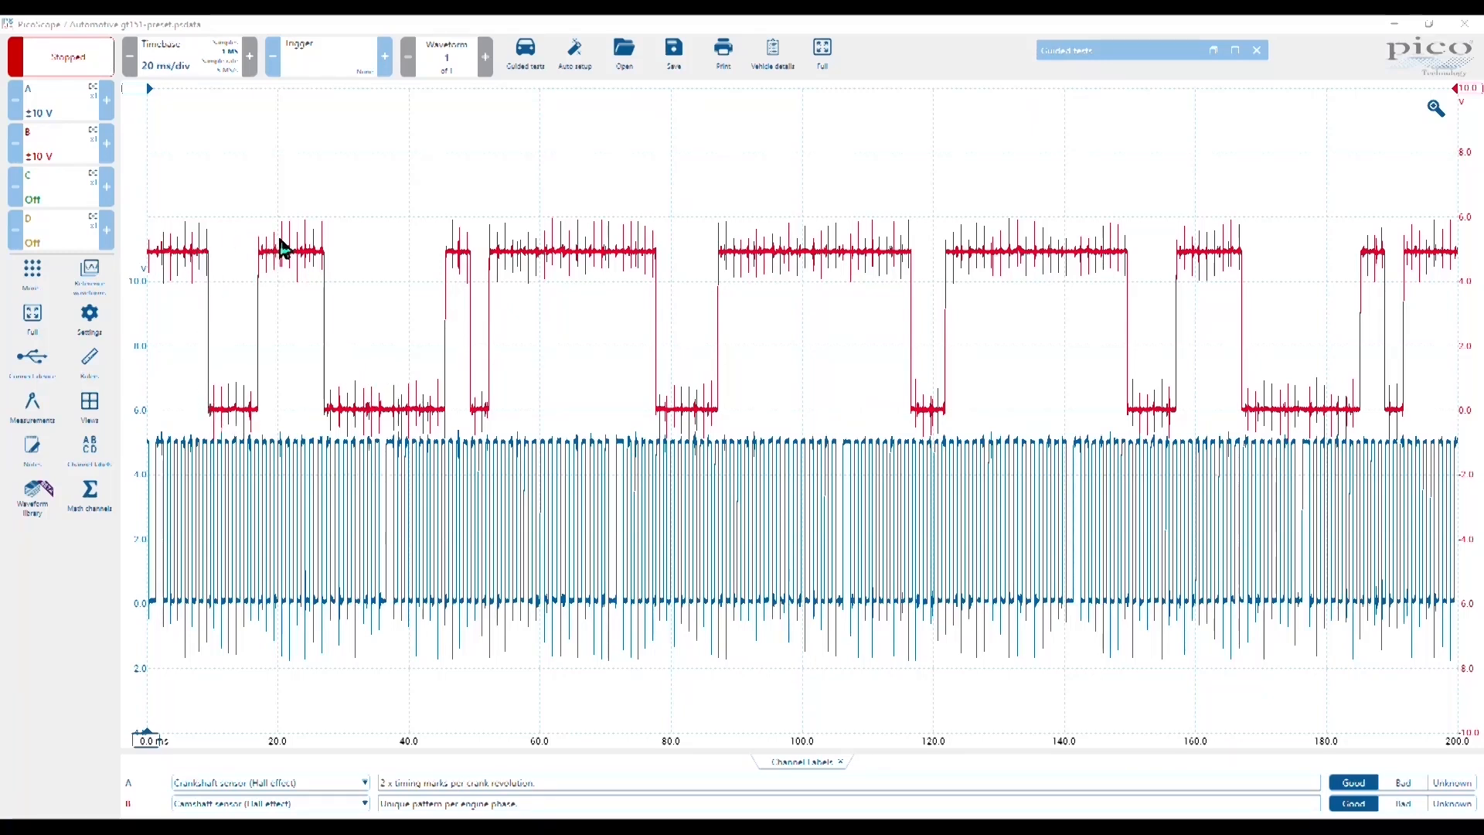
click(226, 805)
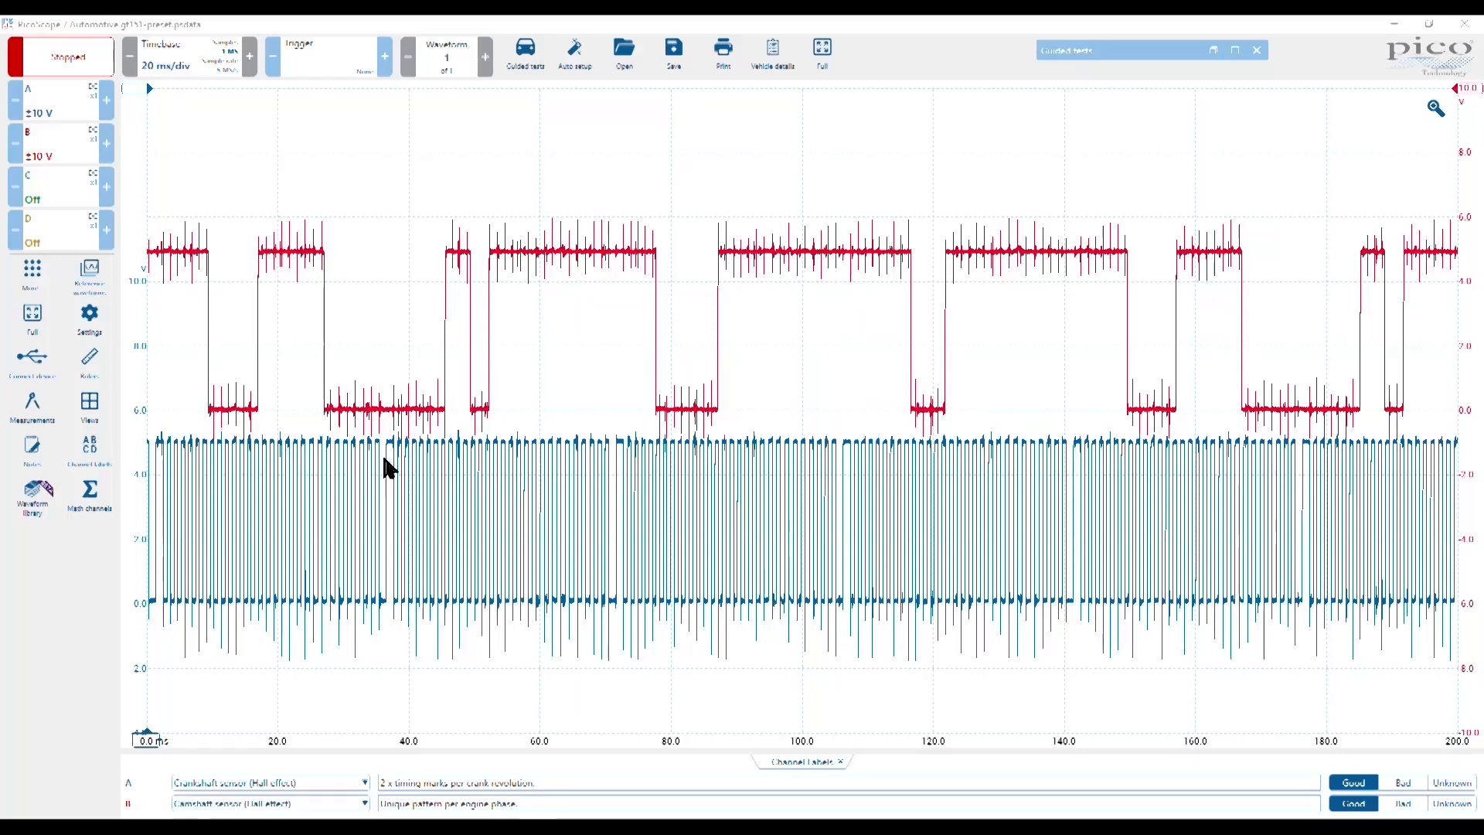
drag(1467, 395, 1467, 344)
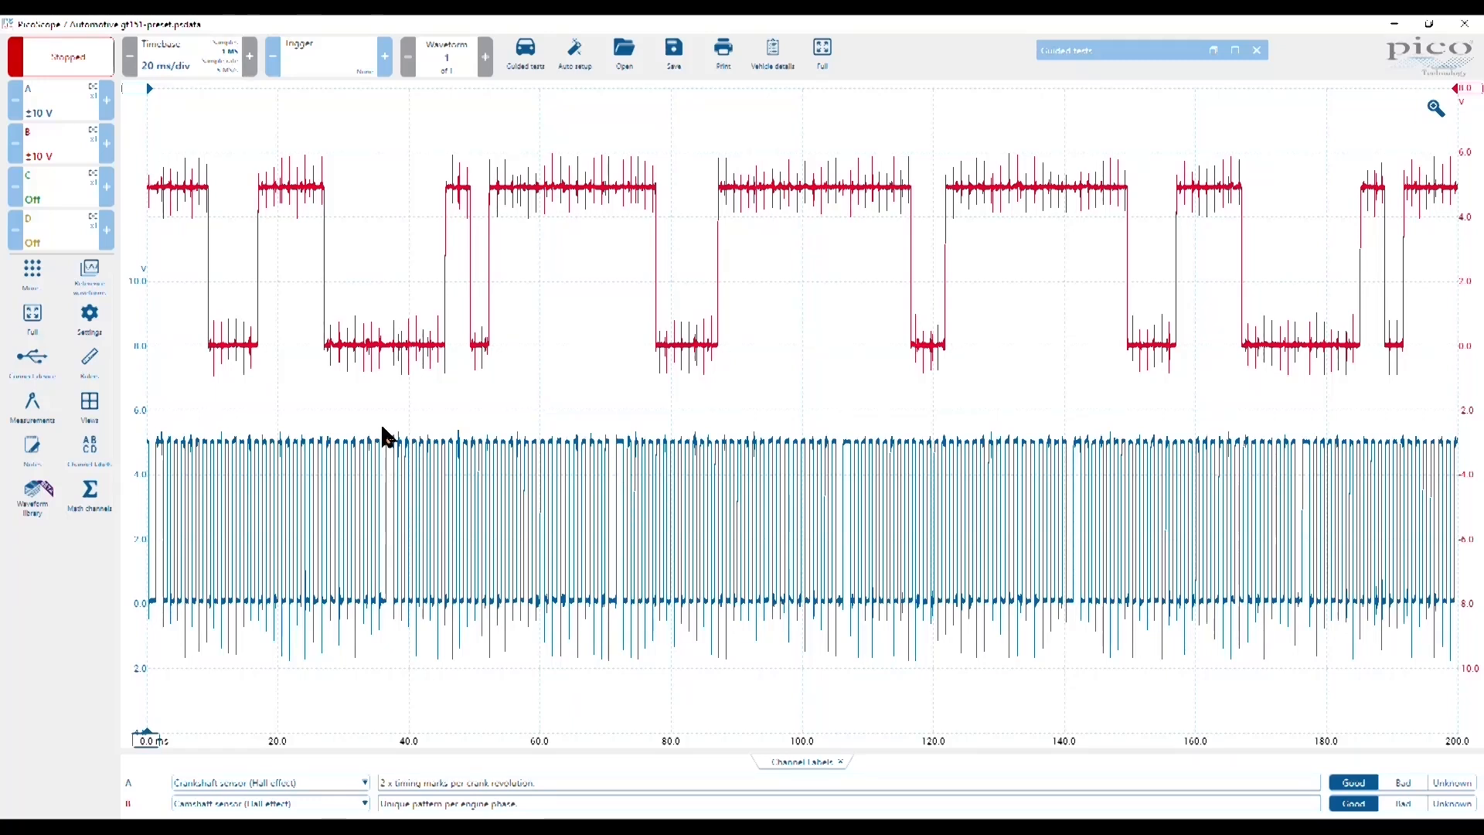
- Place time rulers at about 36.56 ms on the crankshaft signal's missing-tooth gap and about 45.52 ms on the camshaft's rising edge
drag(146, 732, 386, 710)
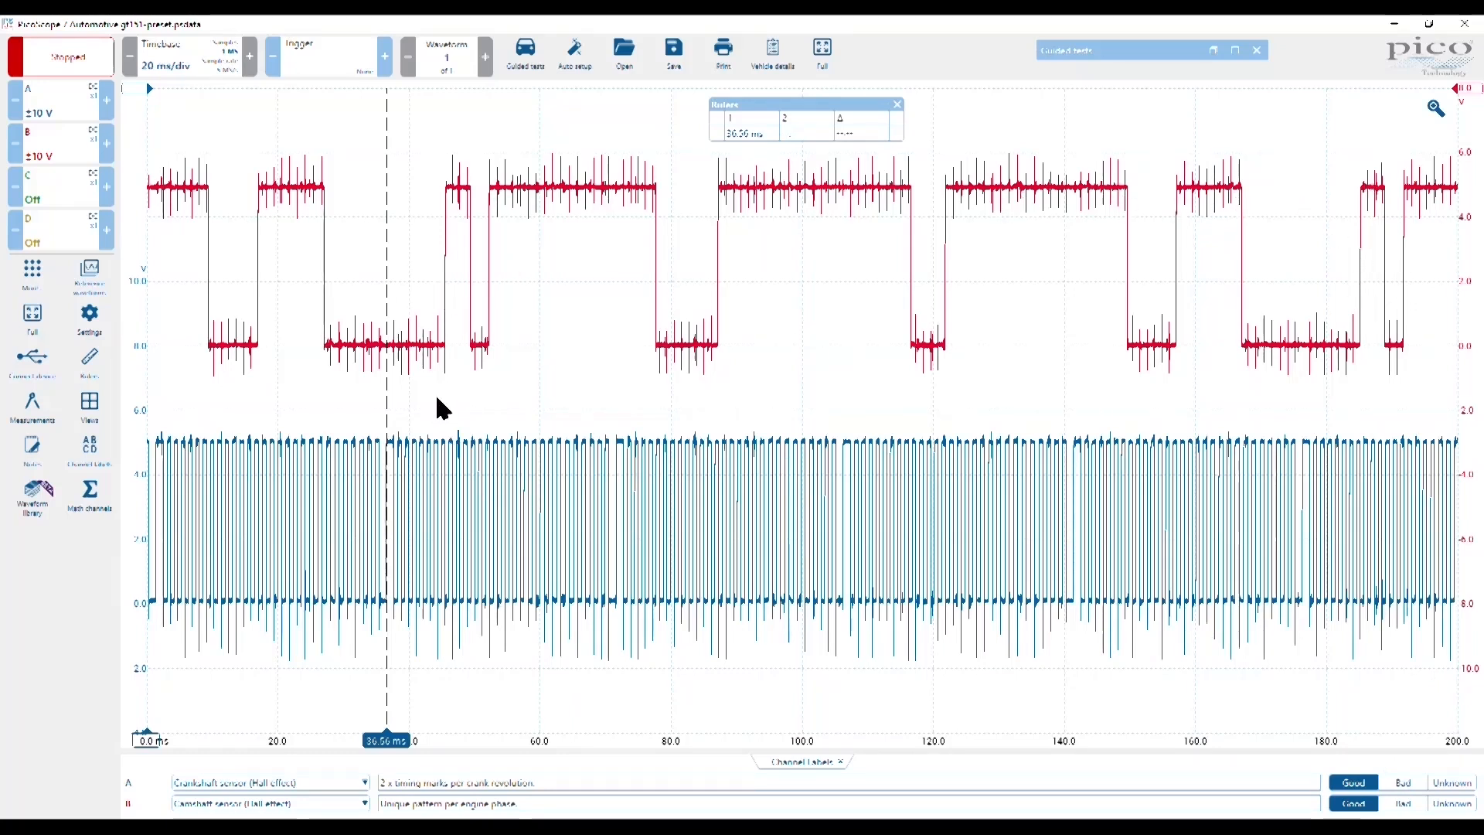
drag(146, 731, 440, 697)
drag(445, 697, 445, 698)
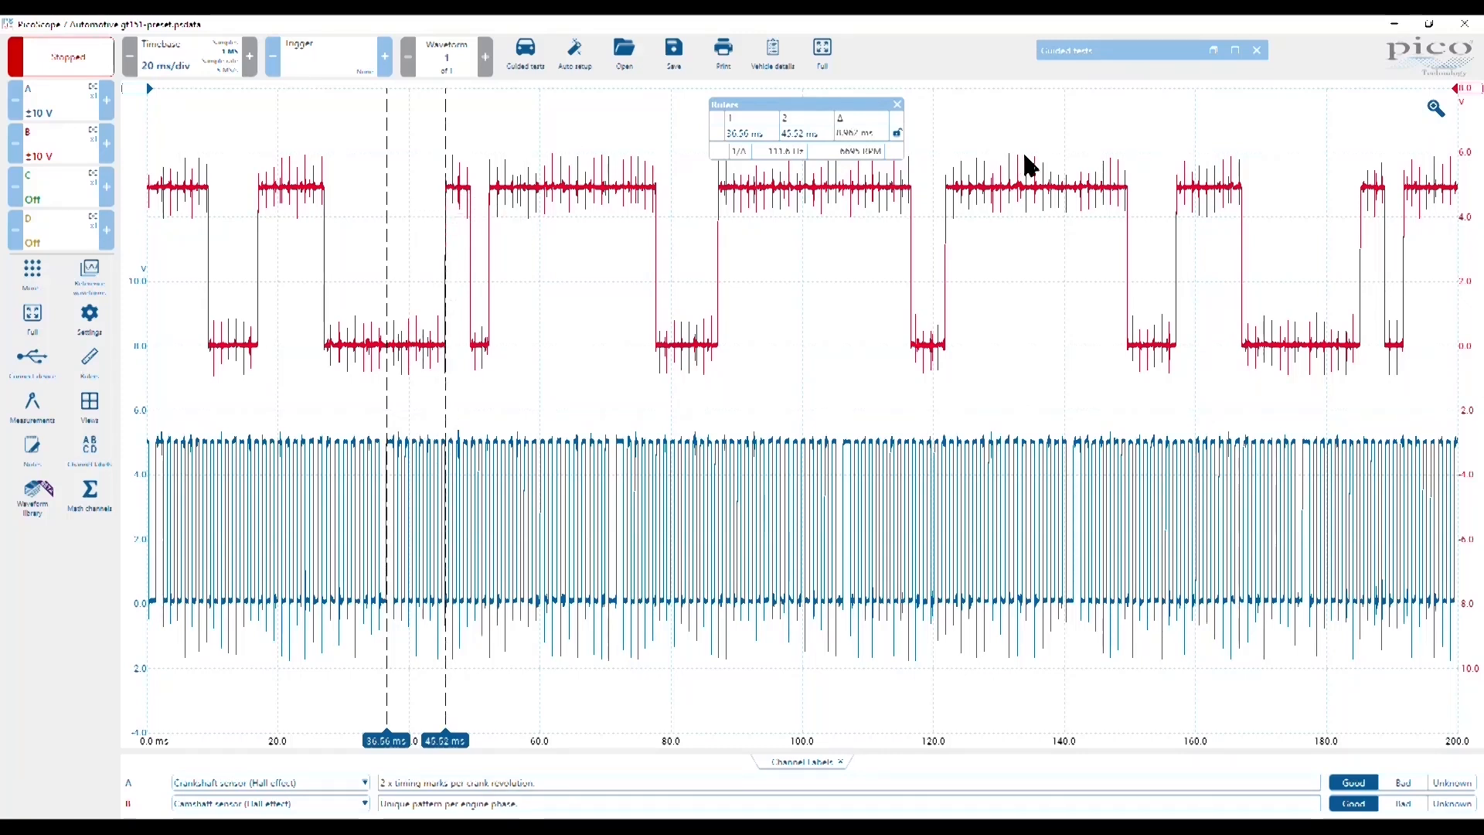
- Fine-tune the two time rulers in a magnified view to 36.49 ms and 45.47 ms, exactly on the crankshaft and camshaft rising edges
click(1435, 108)
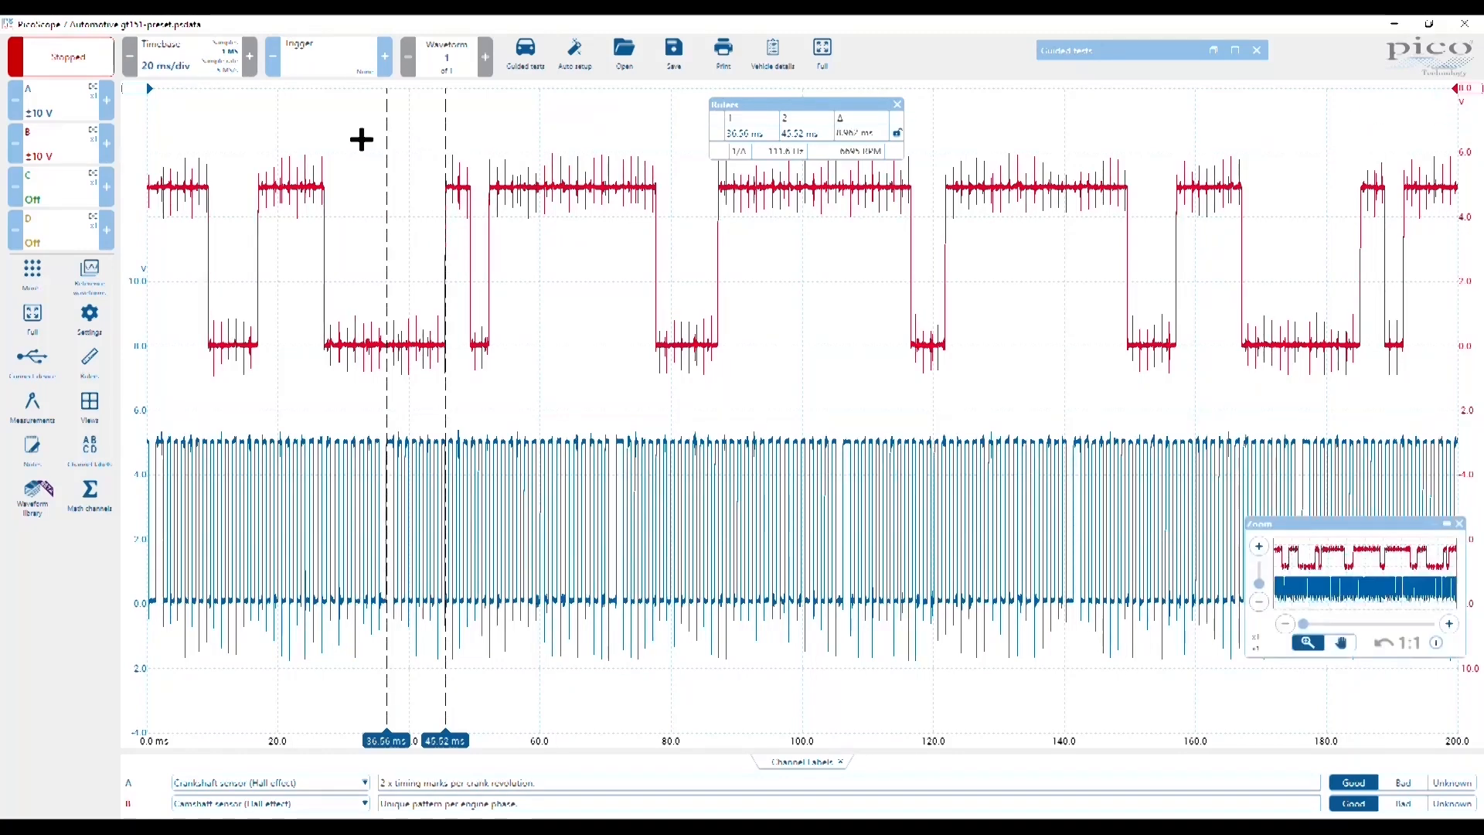
drag(345, 131, 485, 670)
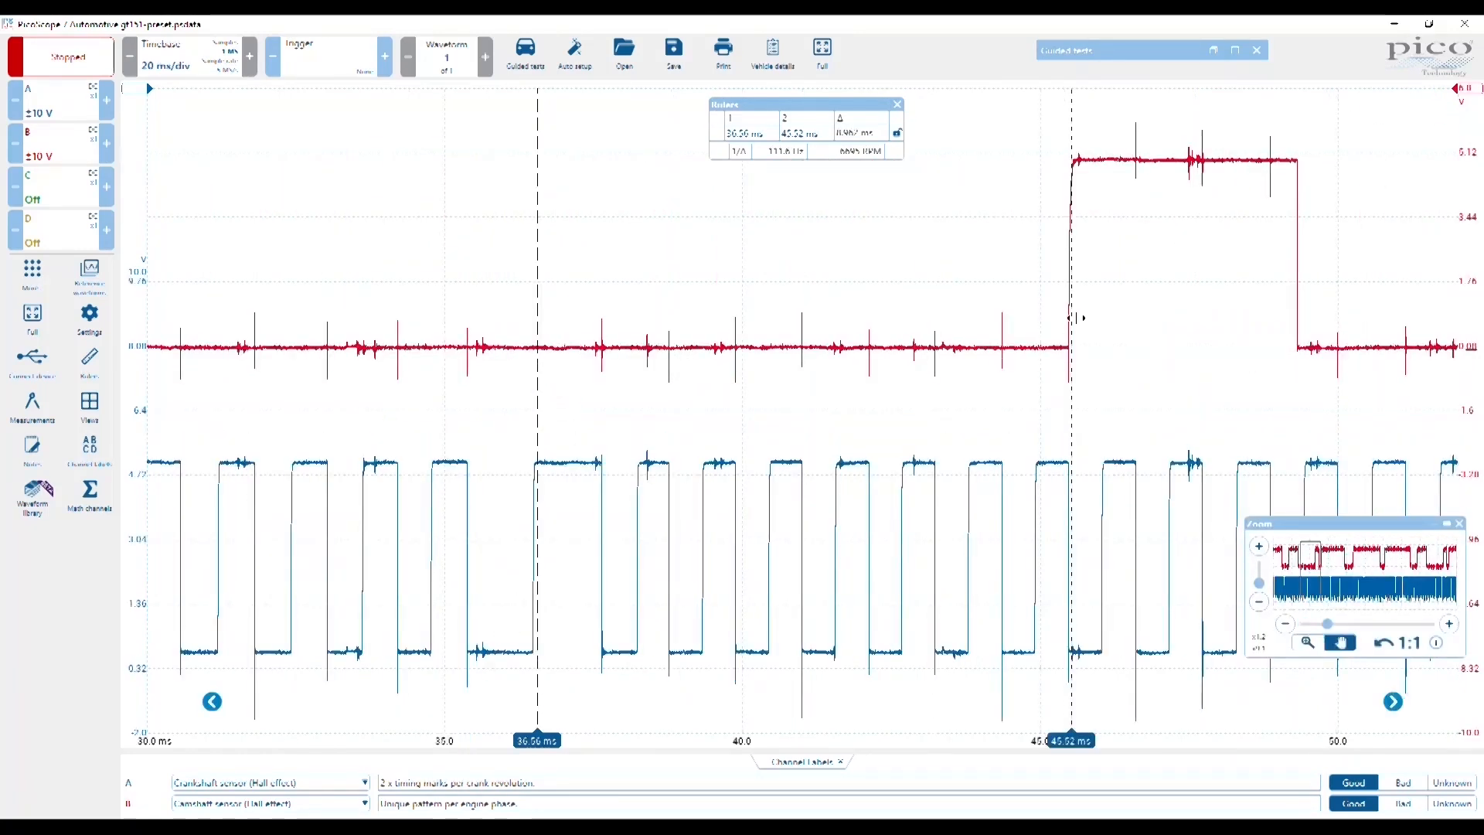
drag(1076, 318, 1073, 321)
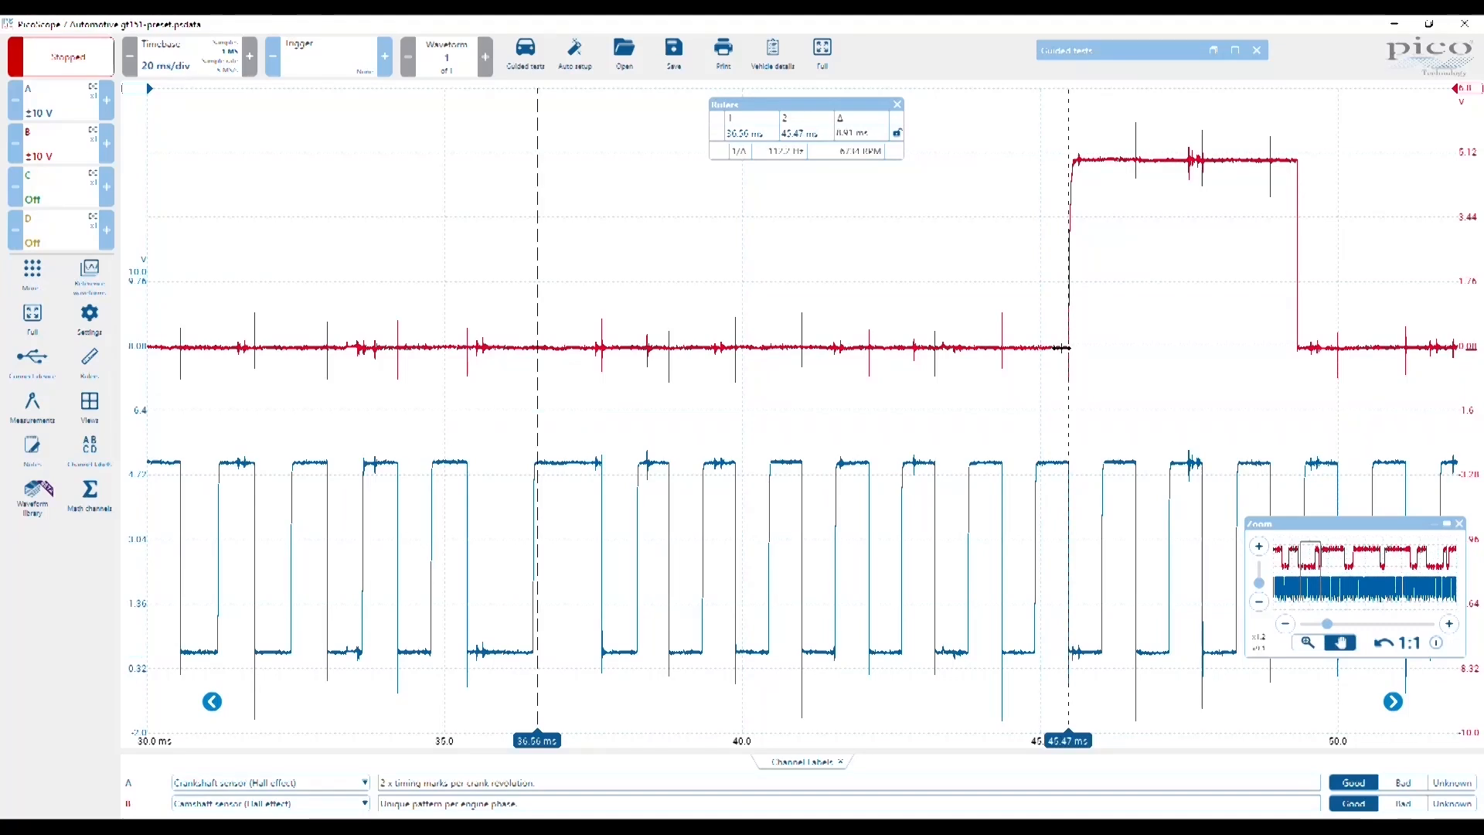
drag(537, 454, 532, 454)
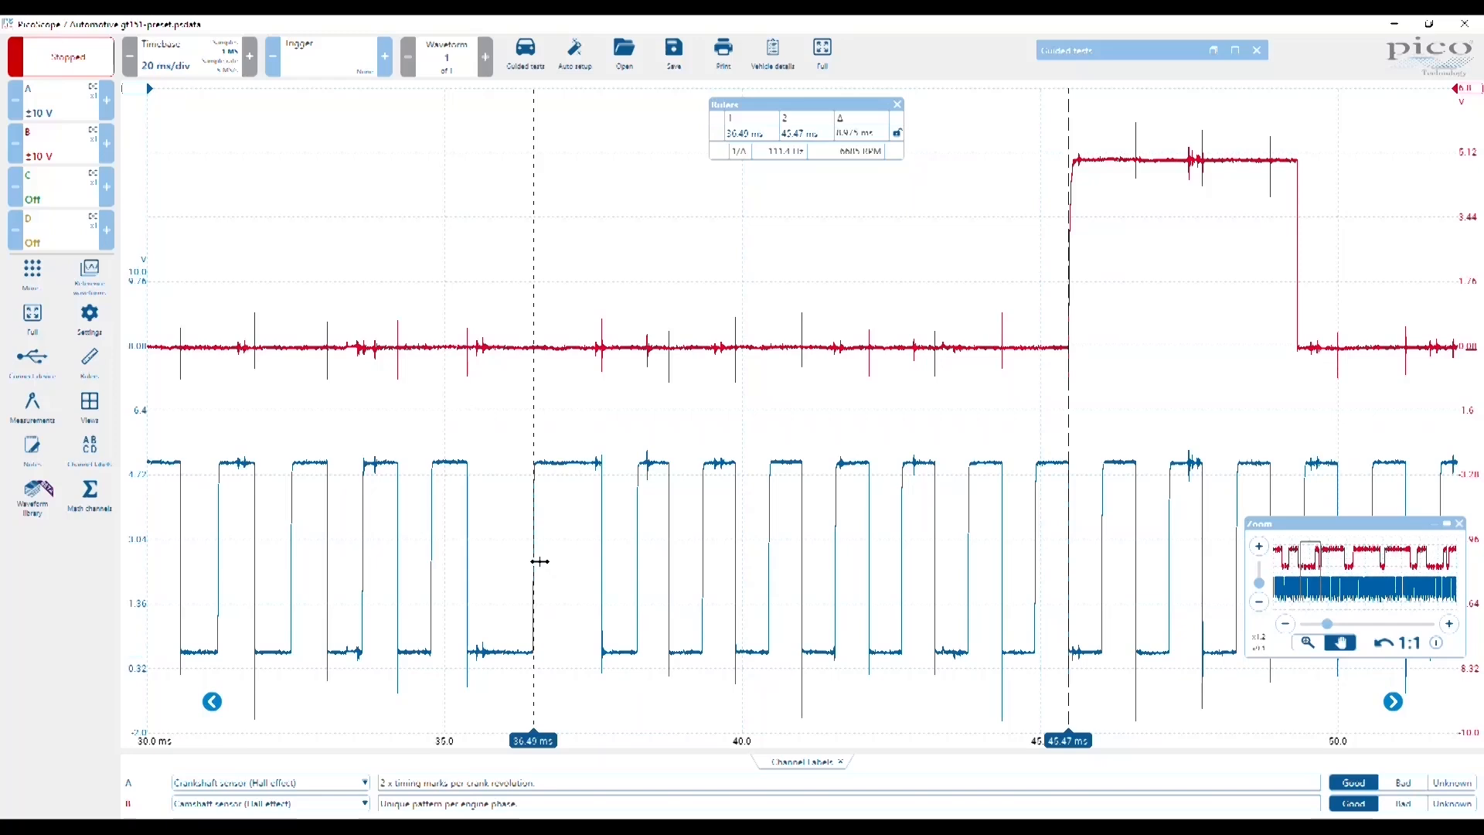
key(ctrl)
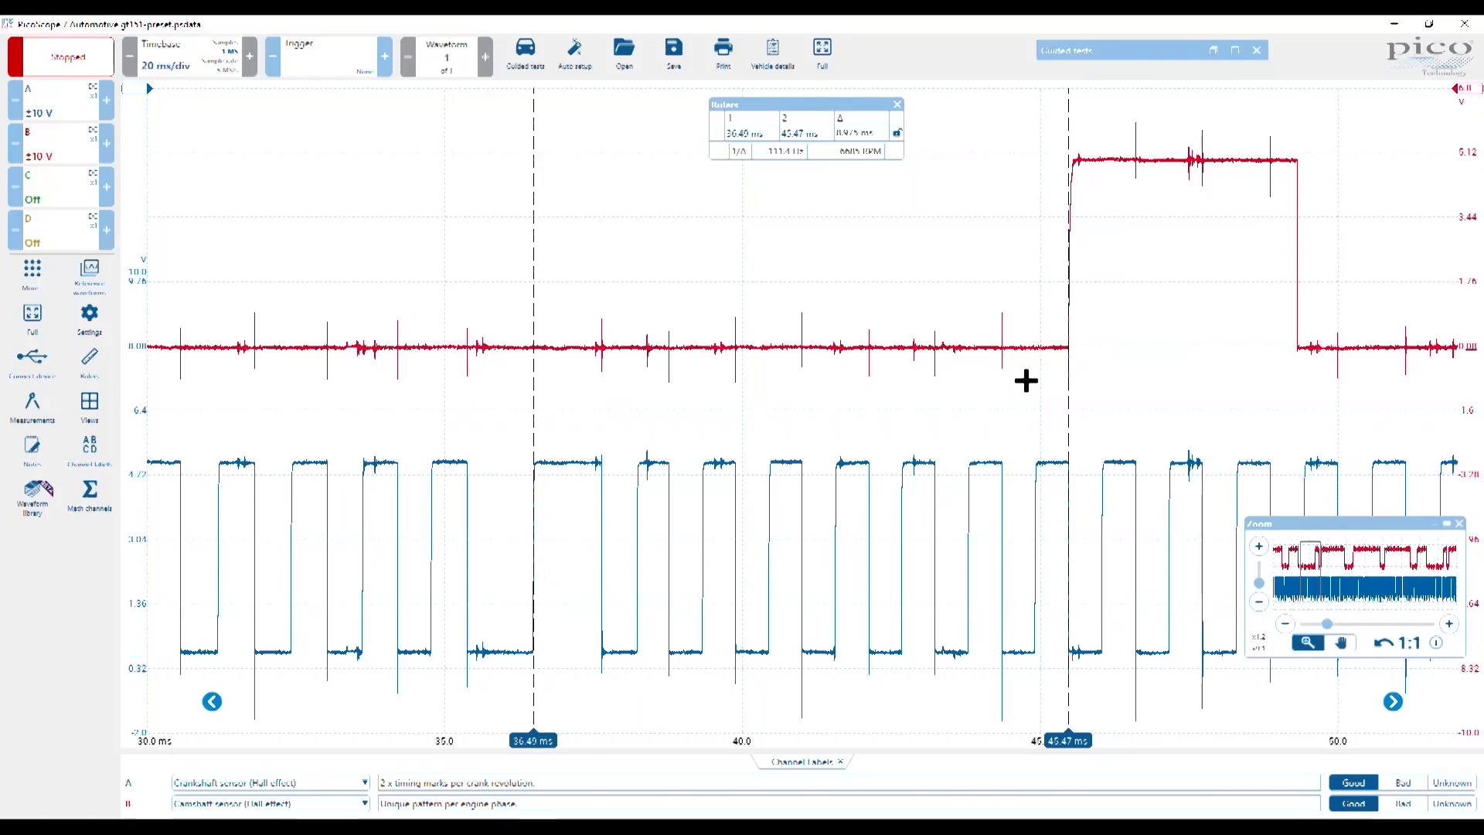
drag(1349, 522, 317, 128)
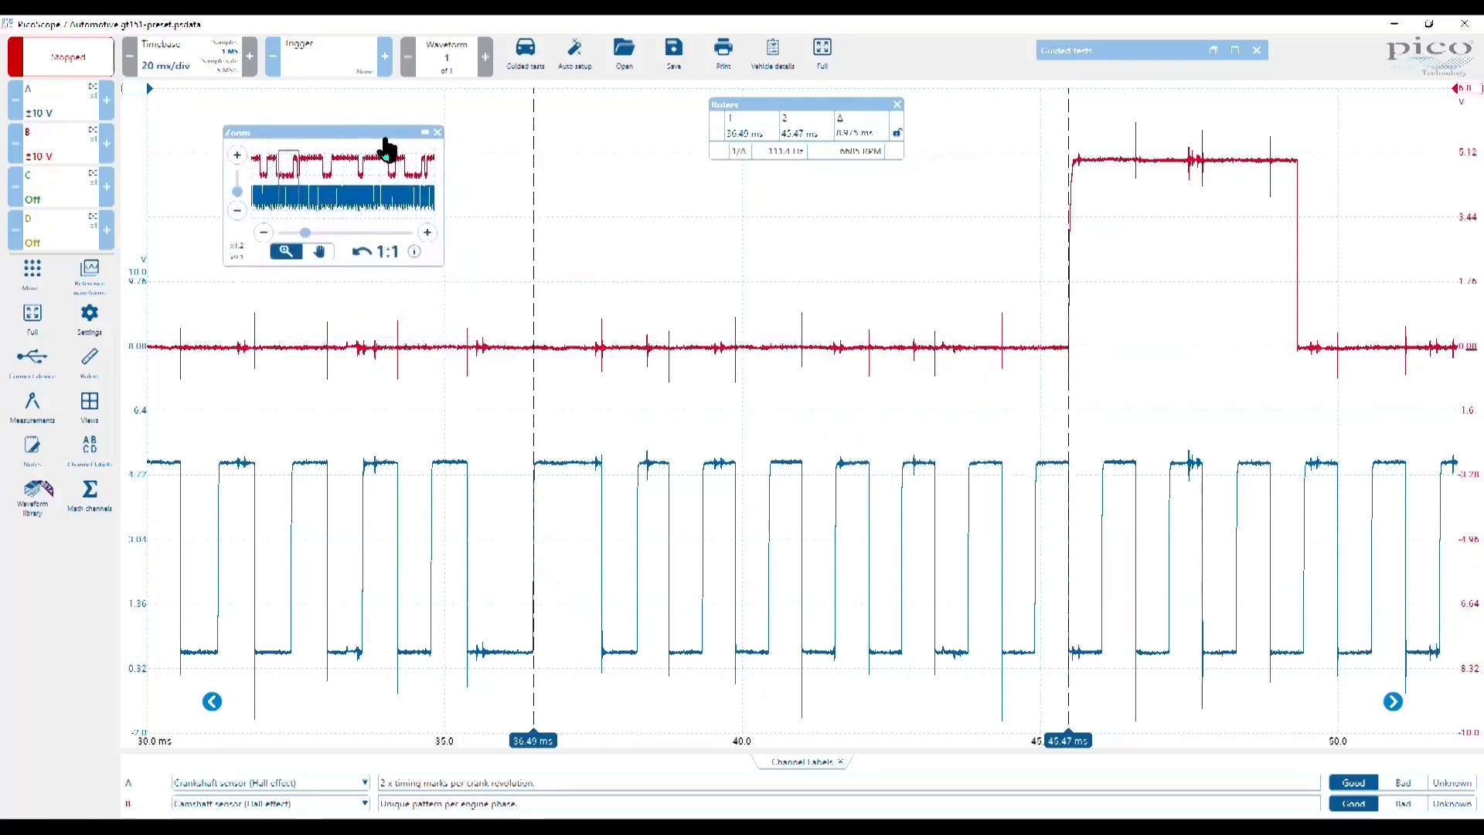
click(438, 133)
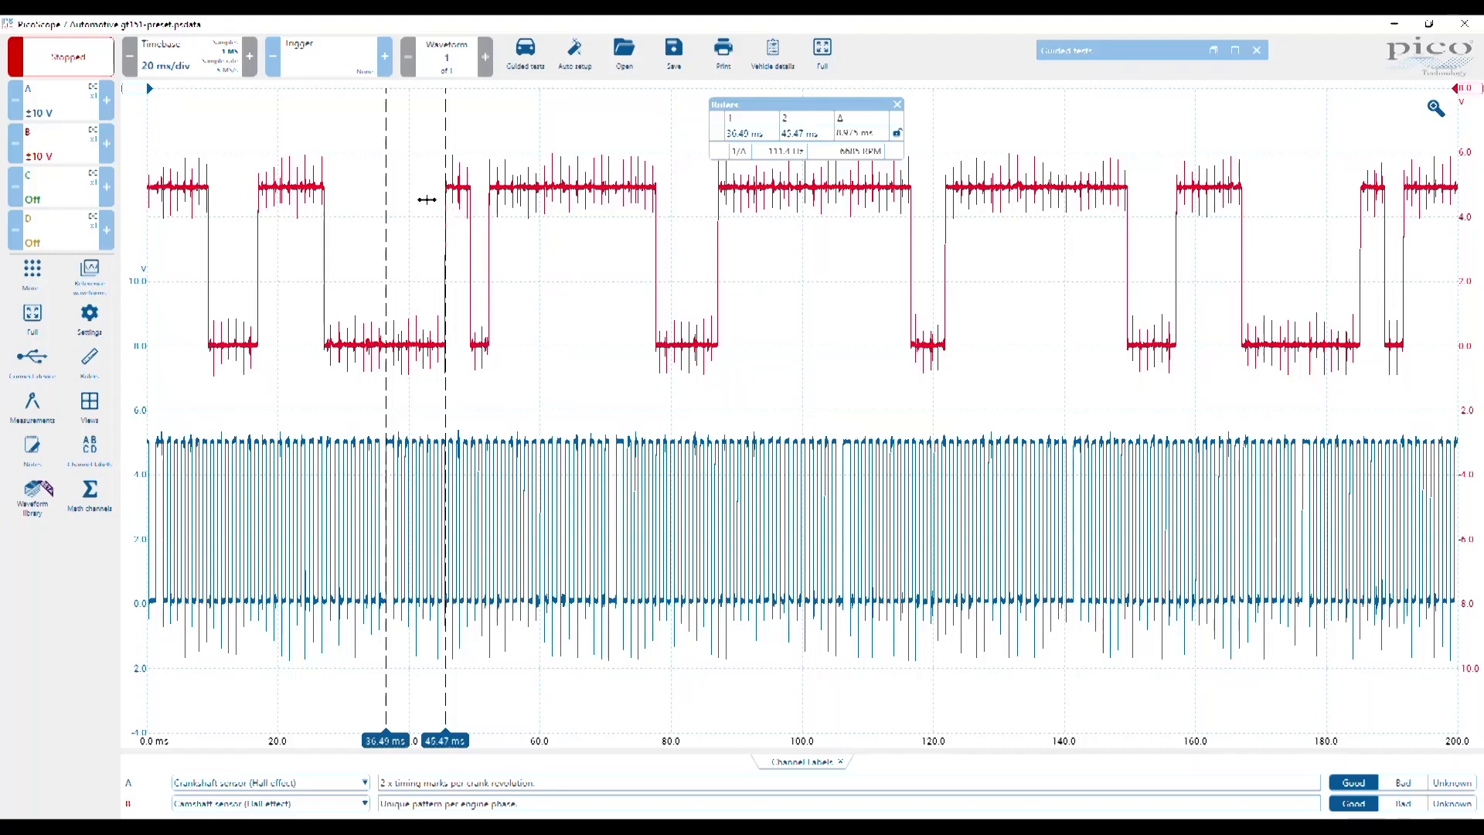
- Lock the two time rulers together, compare the same edges at 176.4 ms and 185.3 ms, and return them to 36.49 ms and 45.47 ms
click(898, 133)
mouse_move(386, 144)
mouse_down()
mouse_move(498, 143)
mouse_move(370, 143)
mouse_up()
drag(506, 142, 1362, 166)
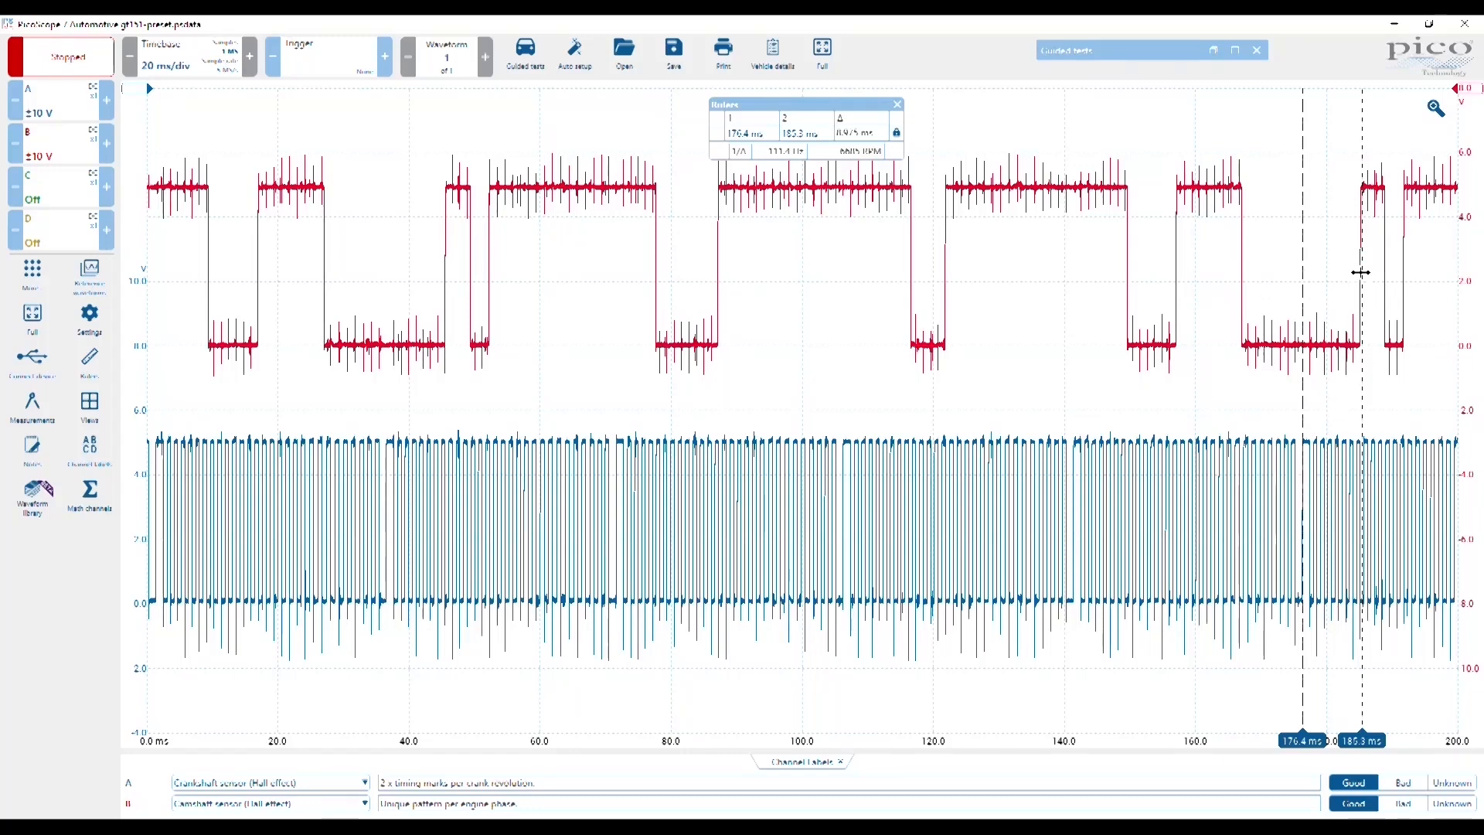
drag(1362, 250, 444, 266)
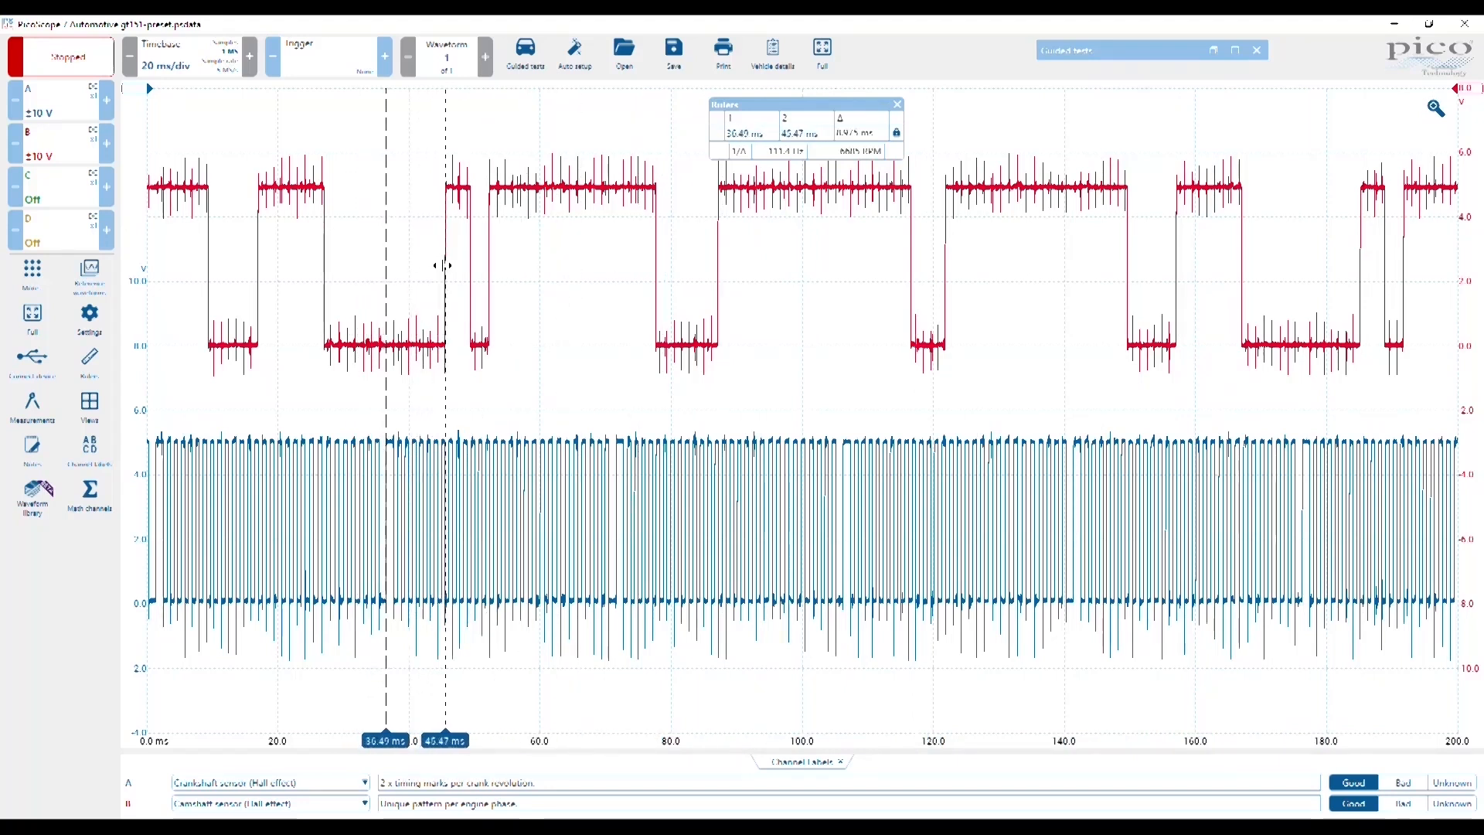
- Magnify the traces around the locked rulers from about 30 to 52 ms, with the zoom overview parked clear of them
click(1436, 108)
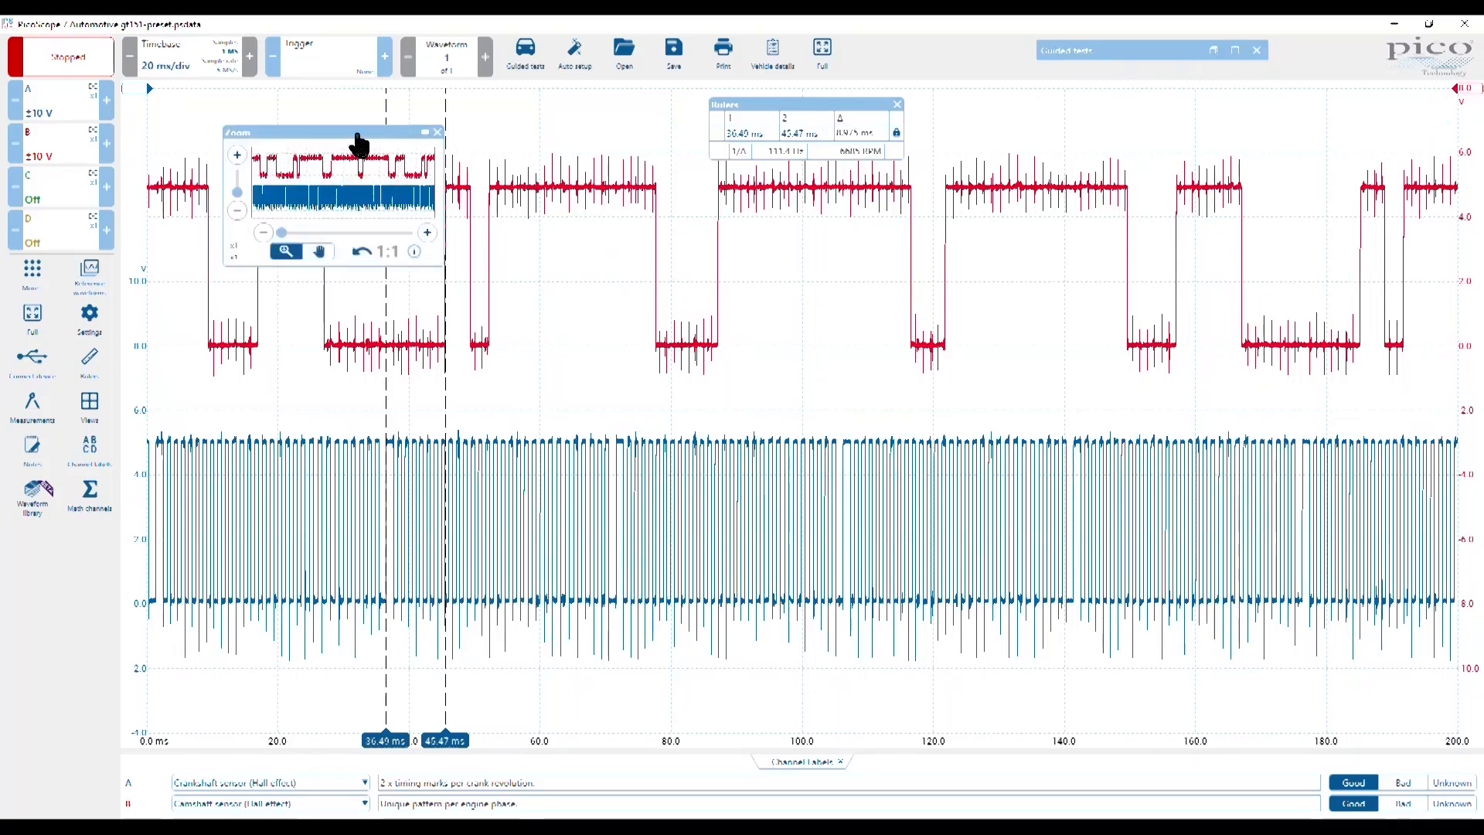
drag(357, 137, 259, 114)
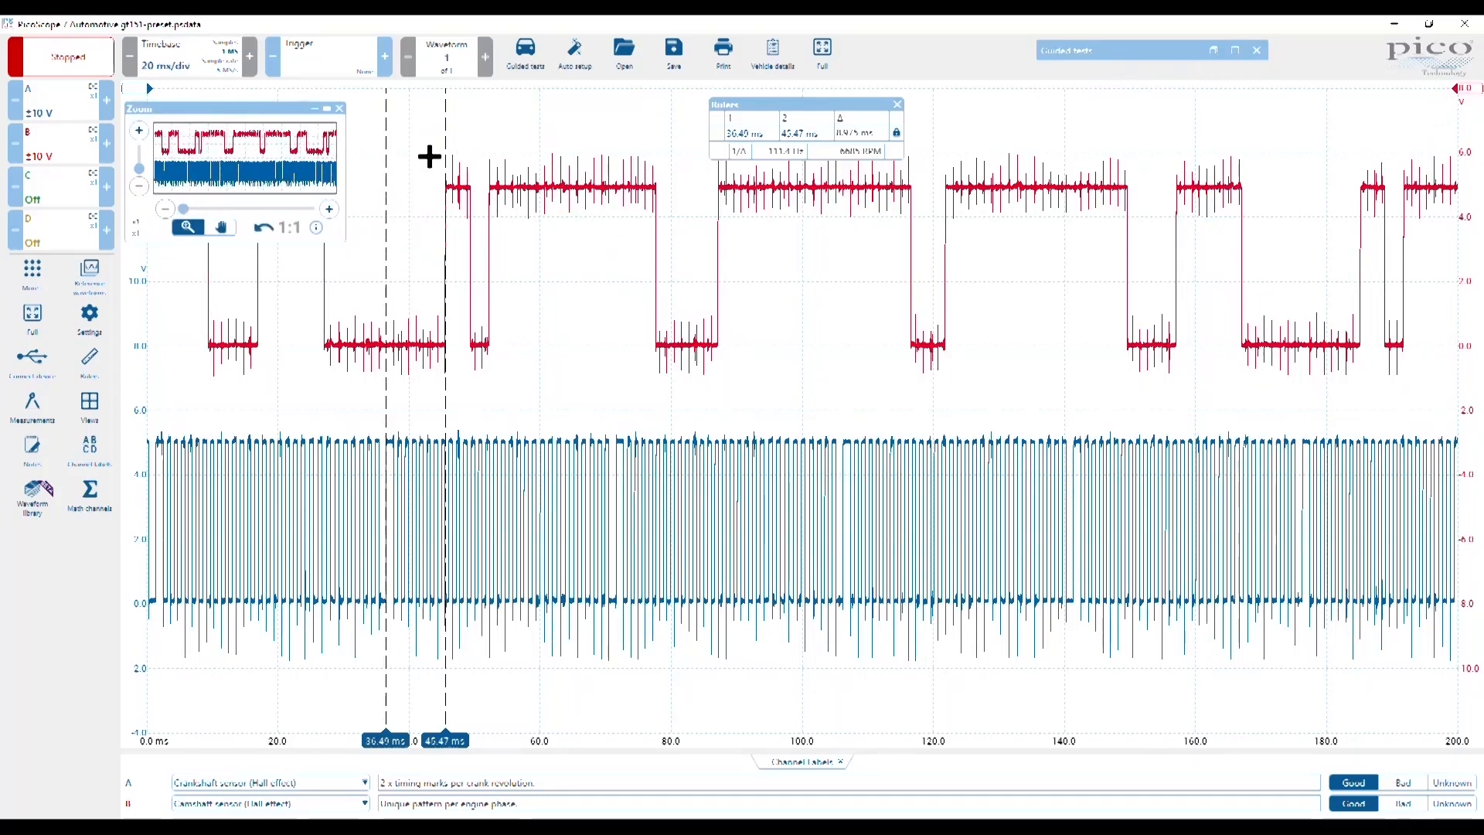
mouse_move(490, 125)
mouse_down()
mouse_move(327, 315)
mouse_move(364, 583)
mouse_move(348, 676)
mouse_up()
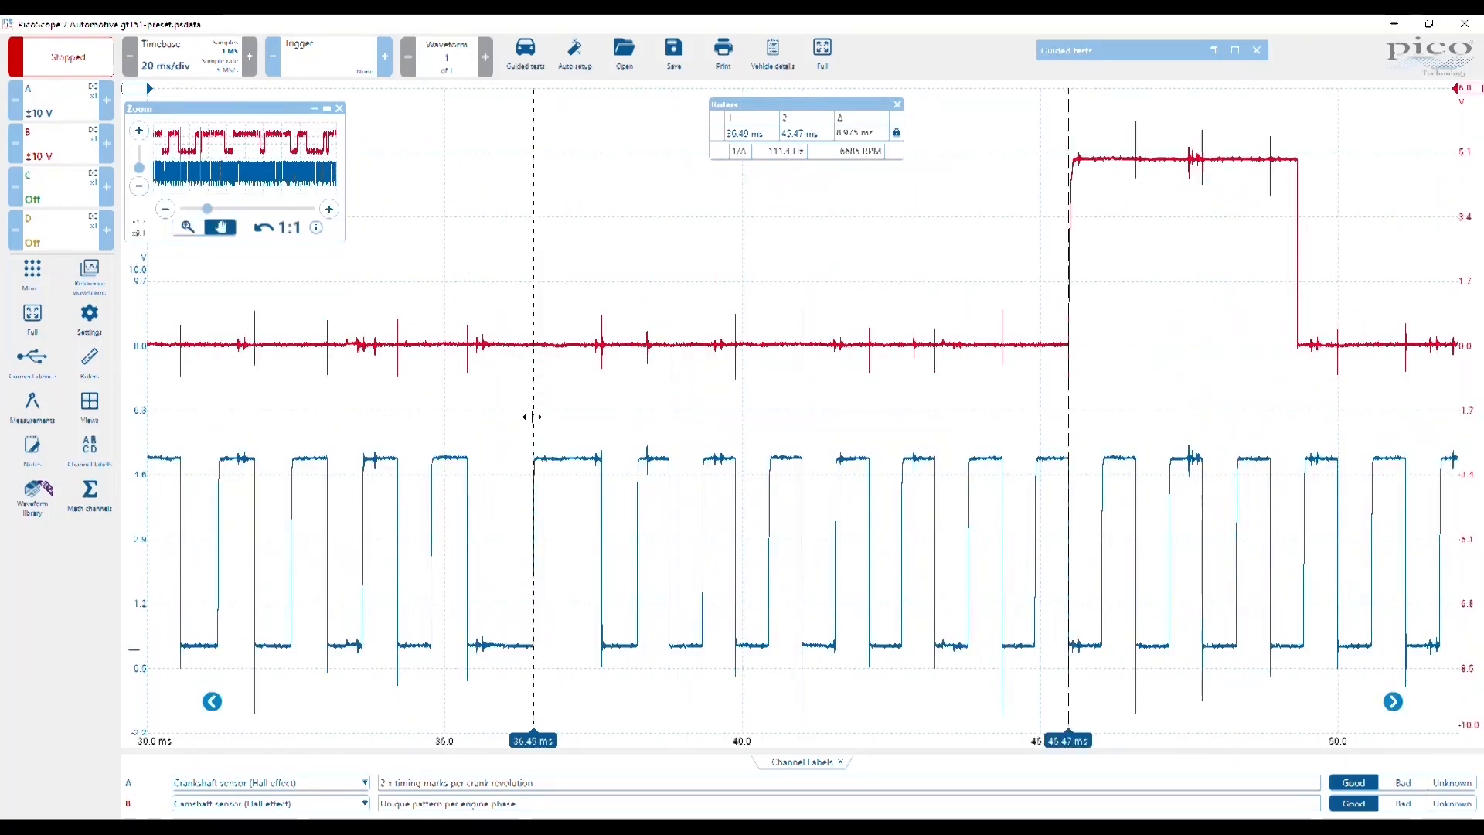
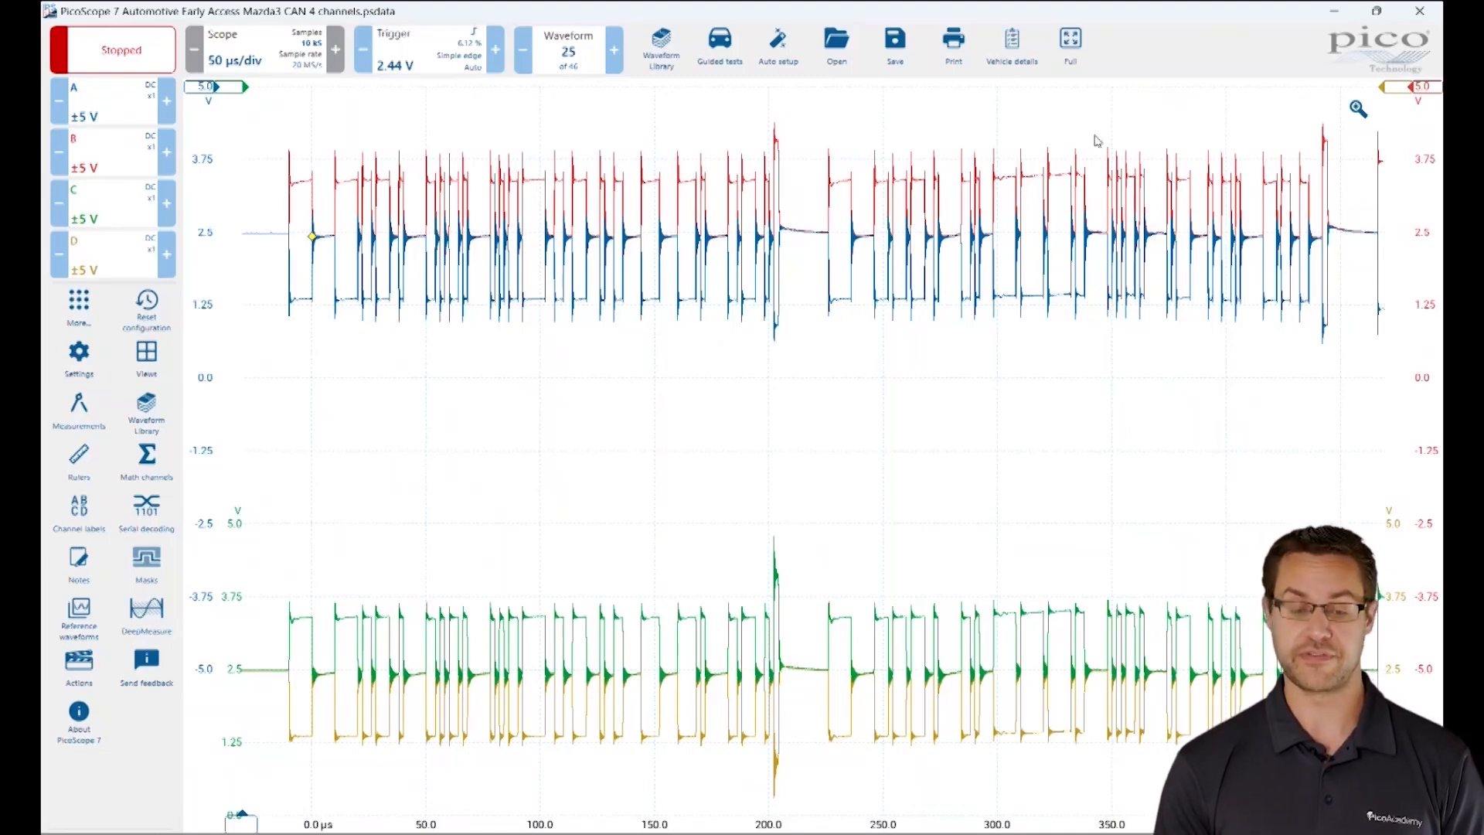
- Examine the last bits of the CAN message around 200 µs, comparing channels A and B with channels C and D
scroll(770, 362, up, 2)
scroll(769, 362, up, 3)
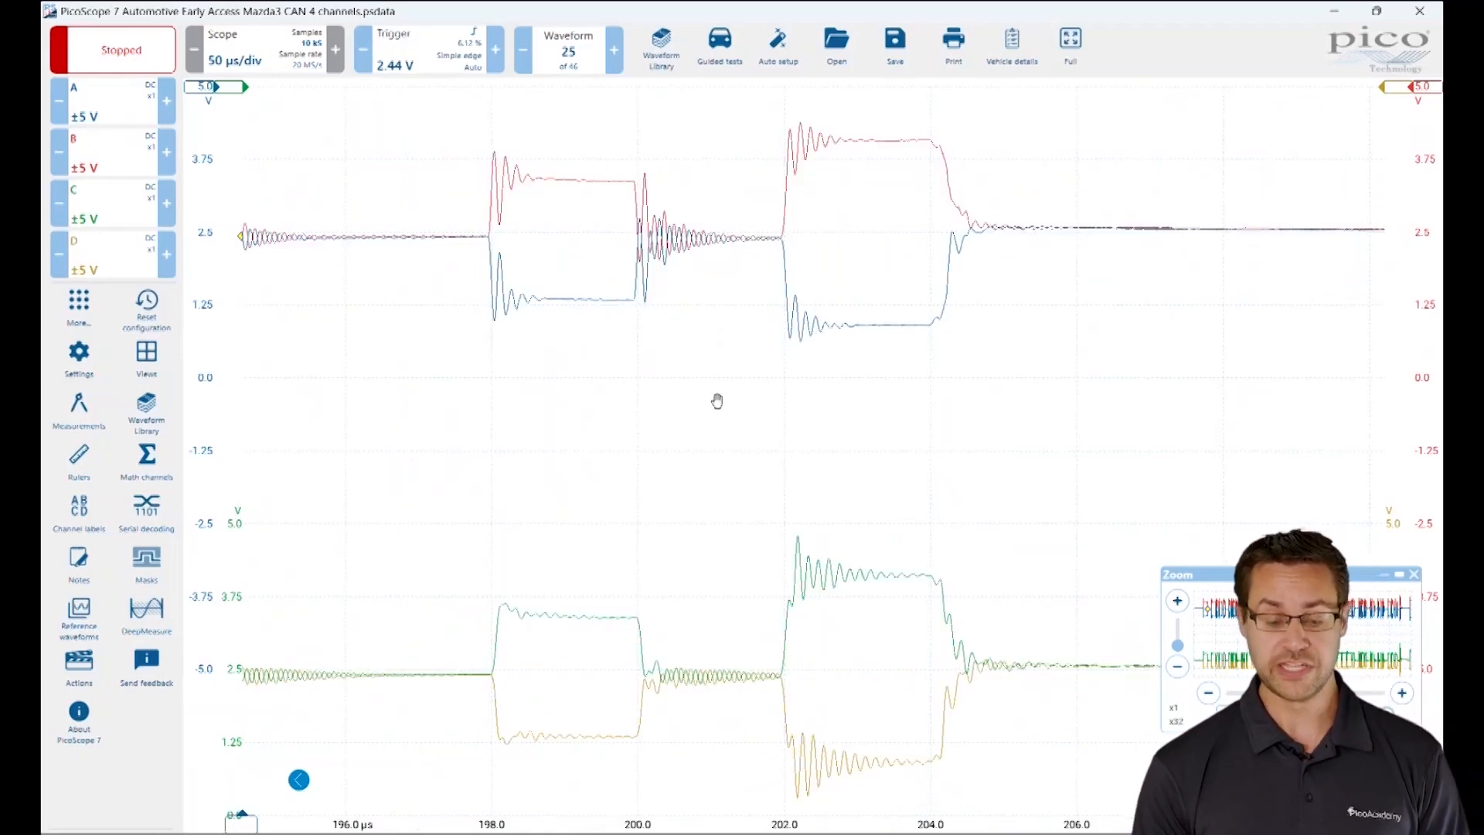
scroll(728, 377, down, 3)
scroll(729, 376, up, 3)
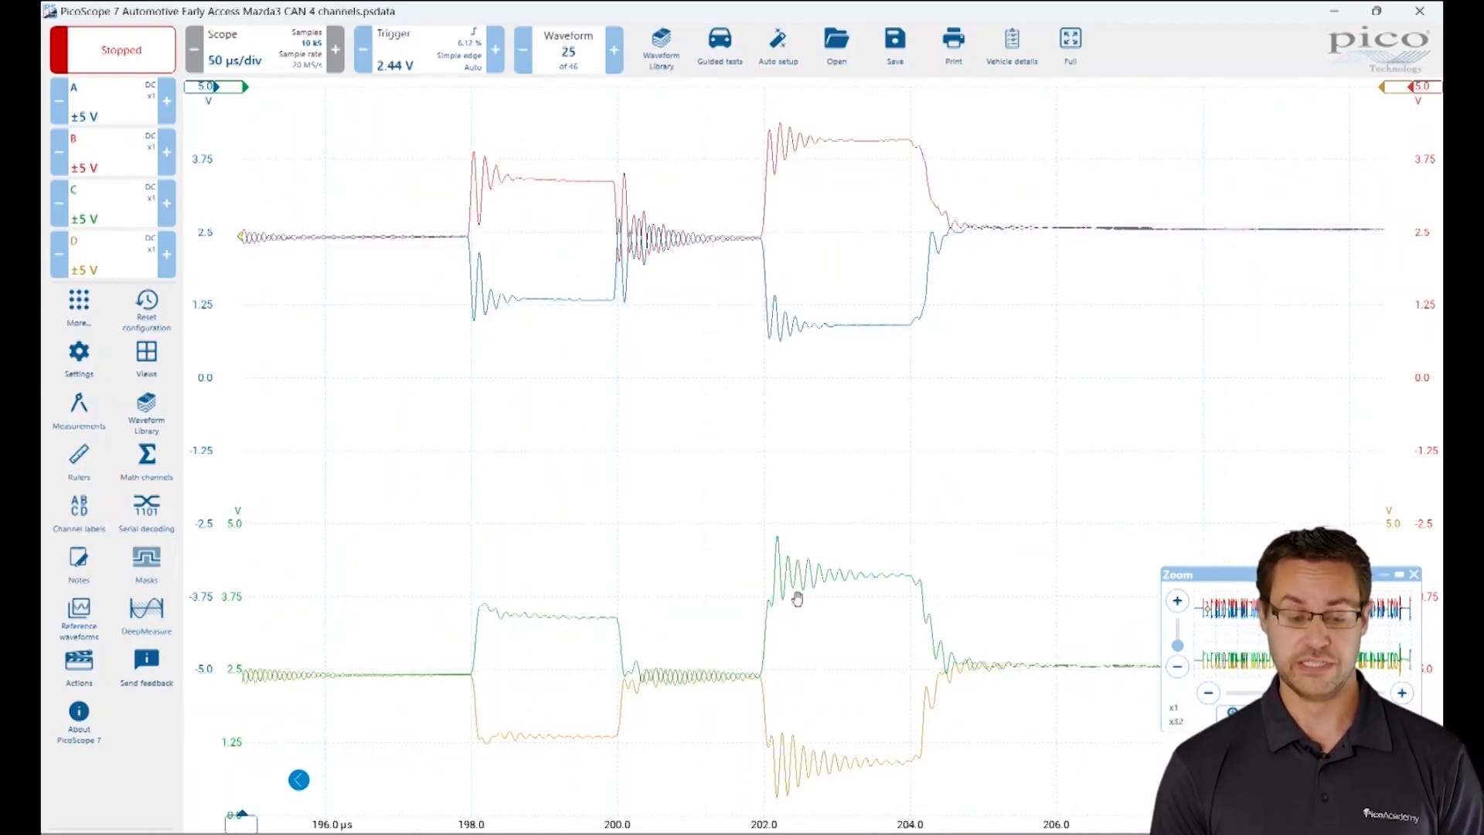
scroll(797, 600, down, 3)
scroll(534, 586, up, 2)
scroll(534, 585, up, 2)
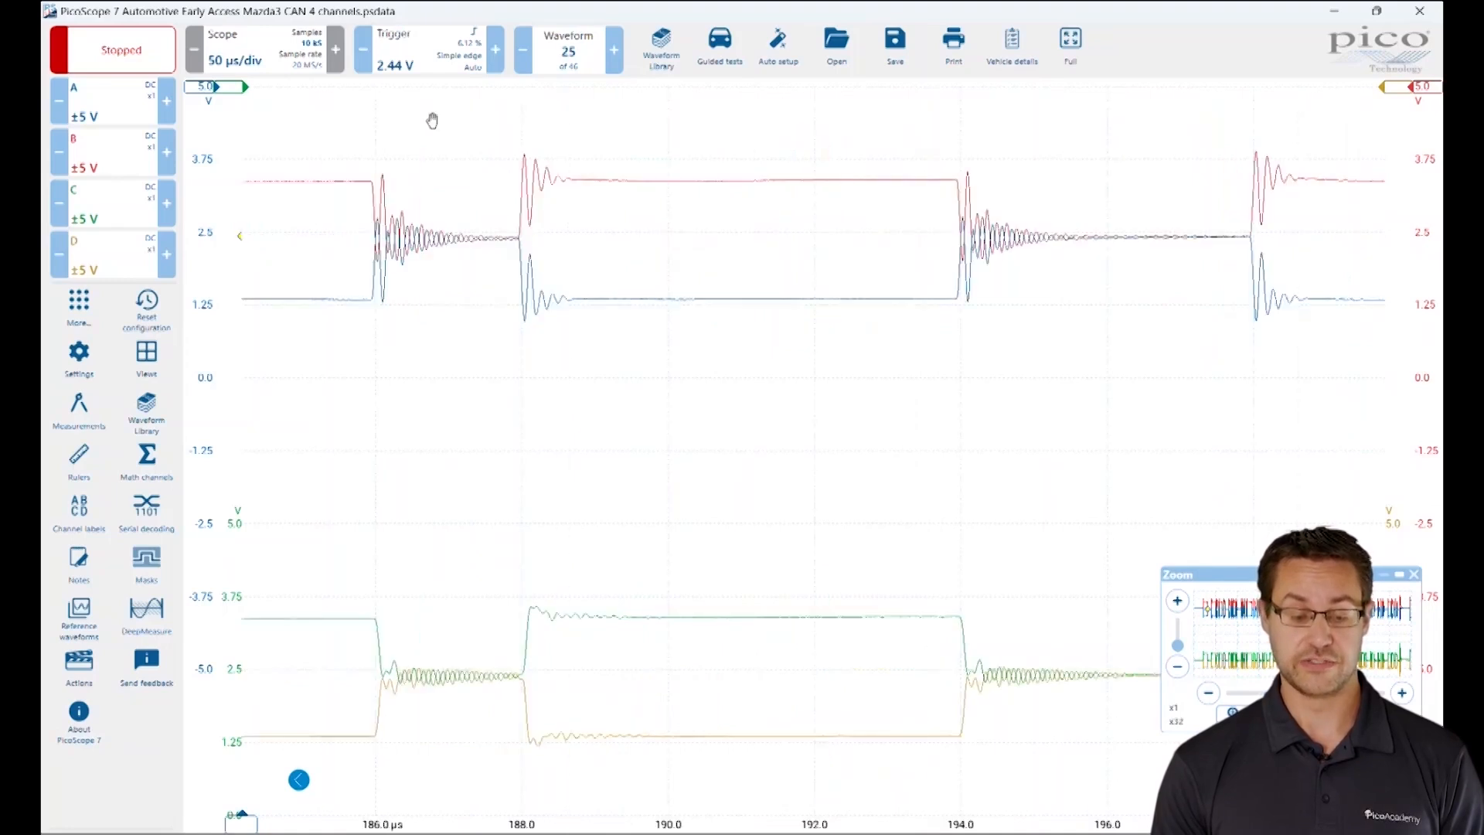
scroll(493, 474, down, 1)
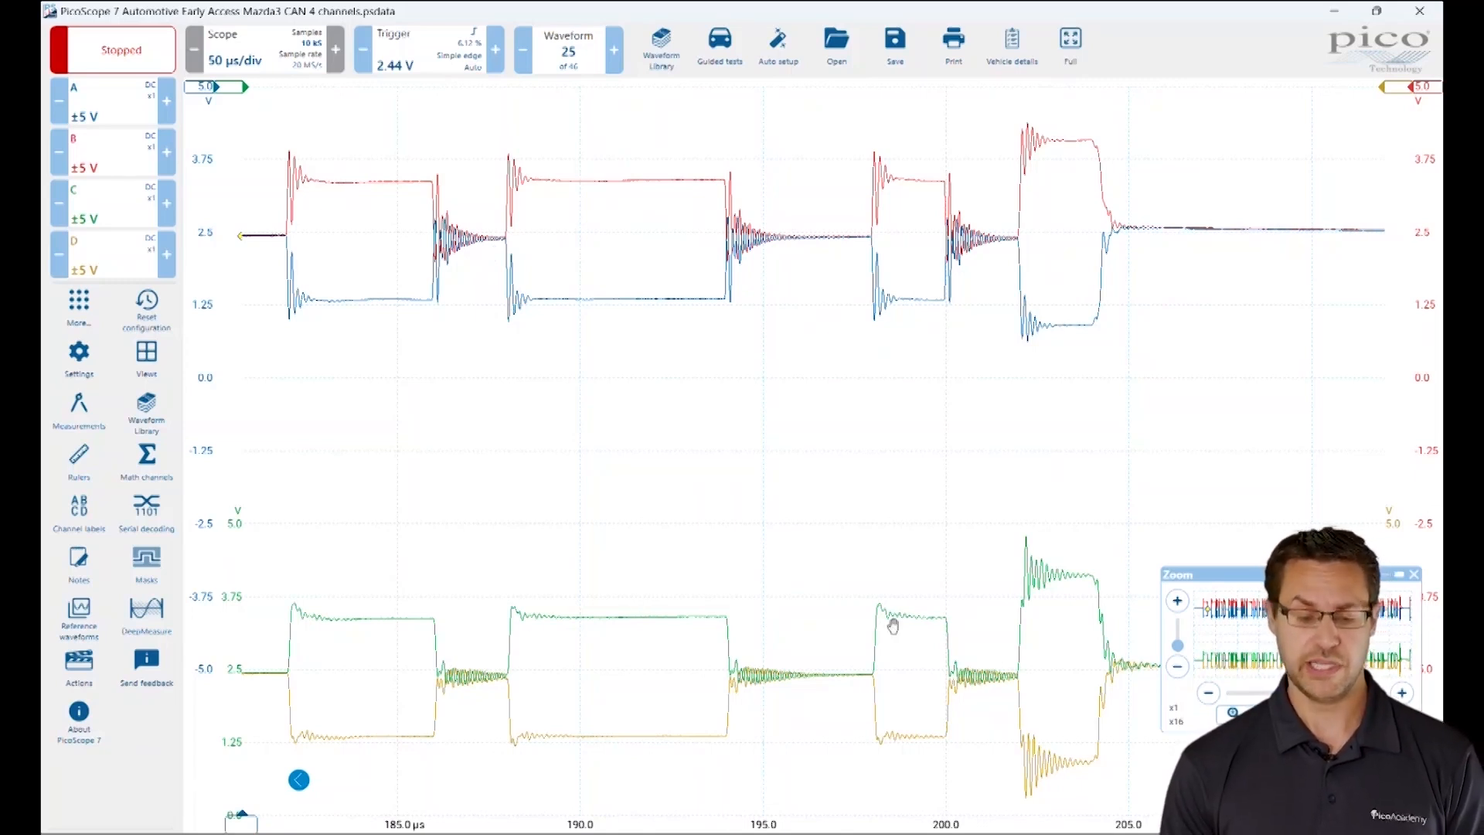
drag(884, 504, 764, 503)
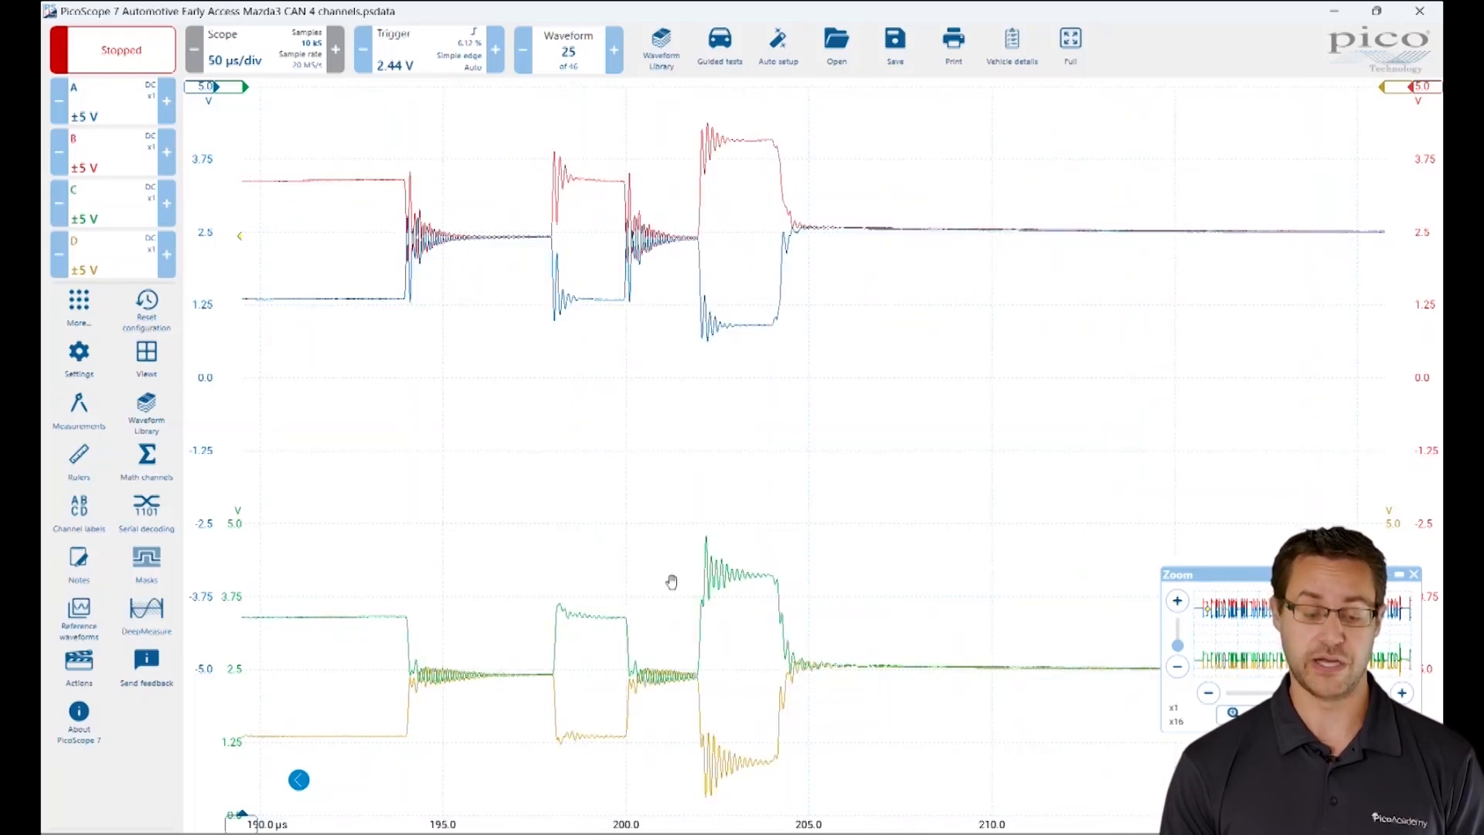
scroll(666, 541, down, 1)
scroll(671, 467, up, 1)
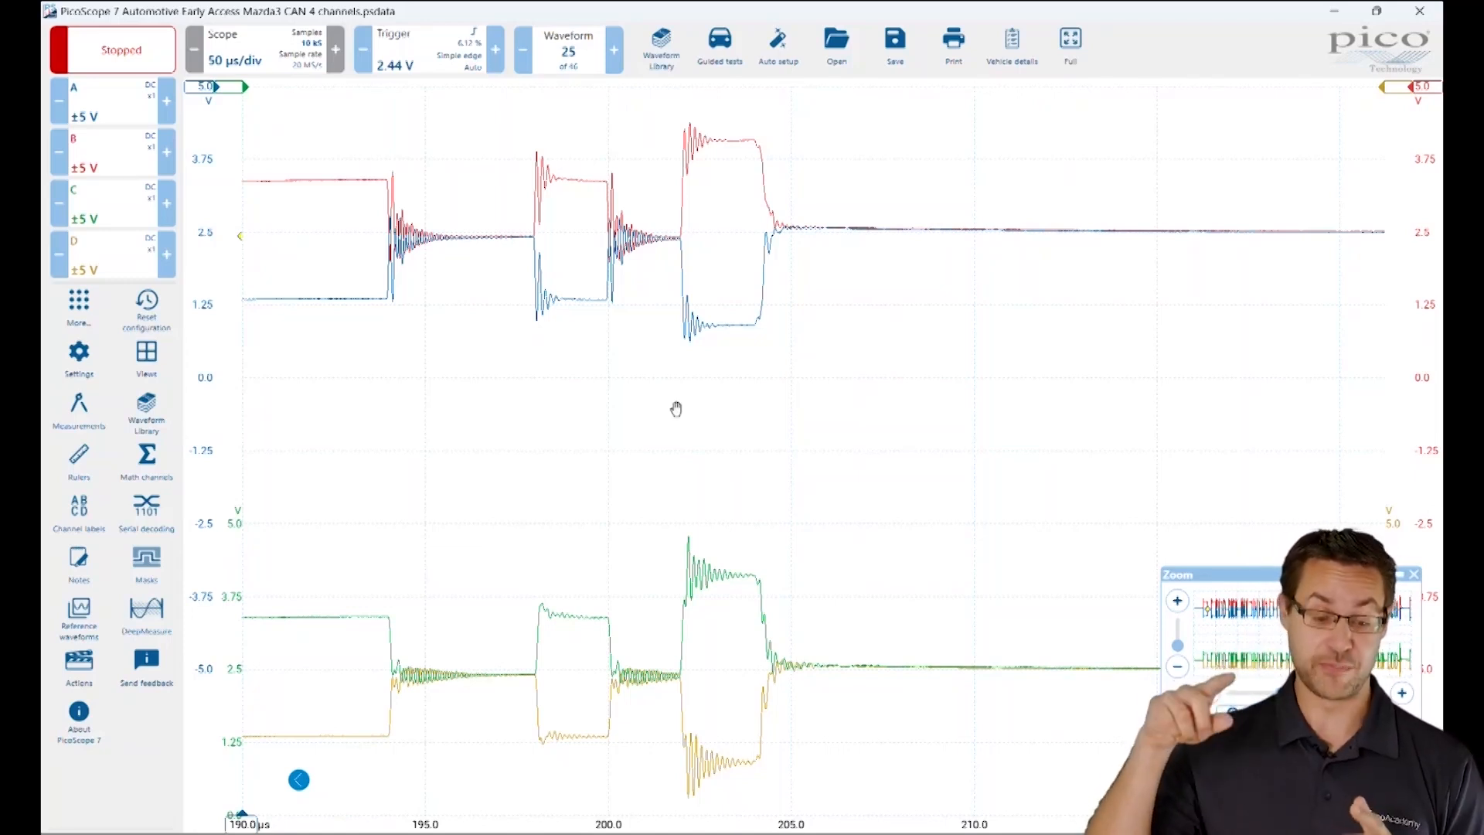
- Examine the CAN traffic on all four channels before and after the idle gap near 205 µs, including the following message
mouse_move(520, 576)
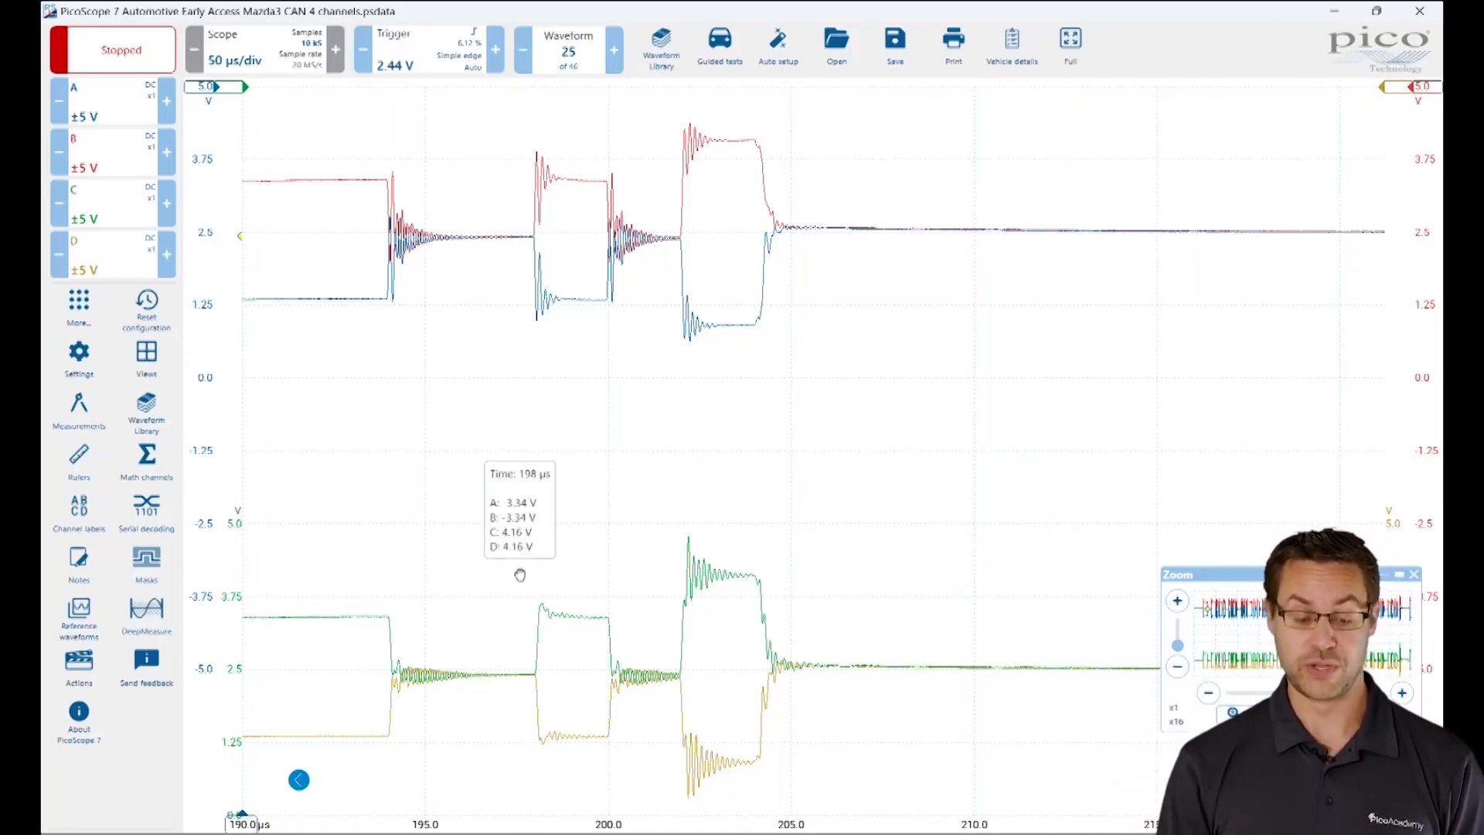
drag(520, 575, 967, 534)
drag(362, 533, 866, 457)
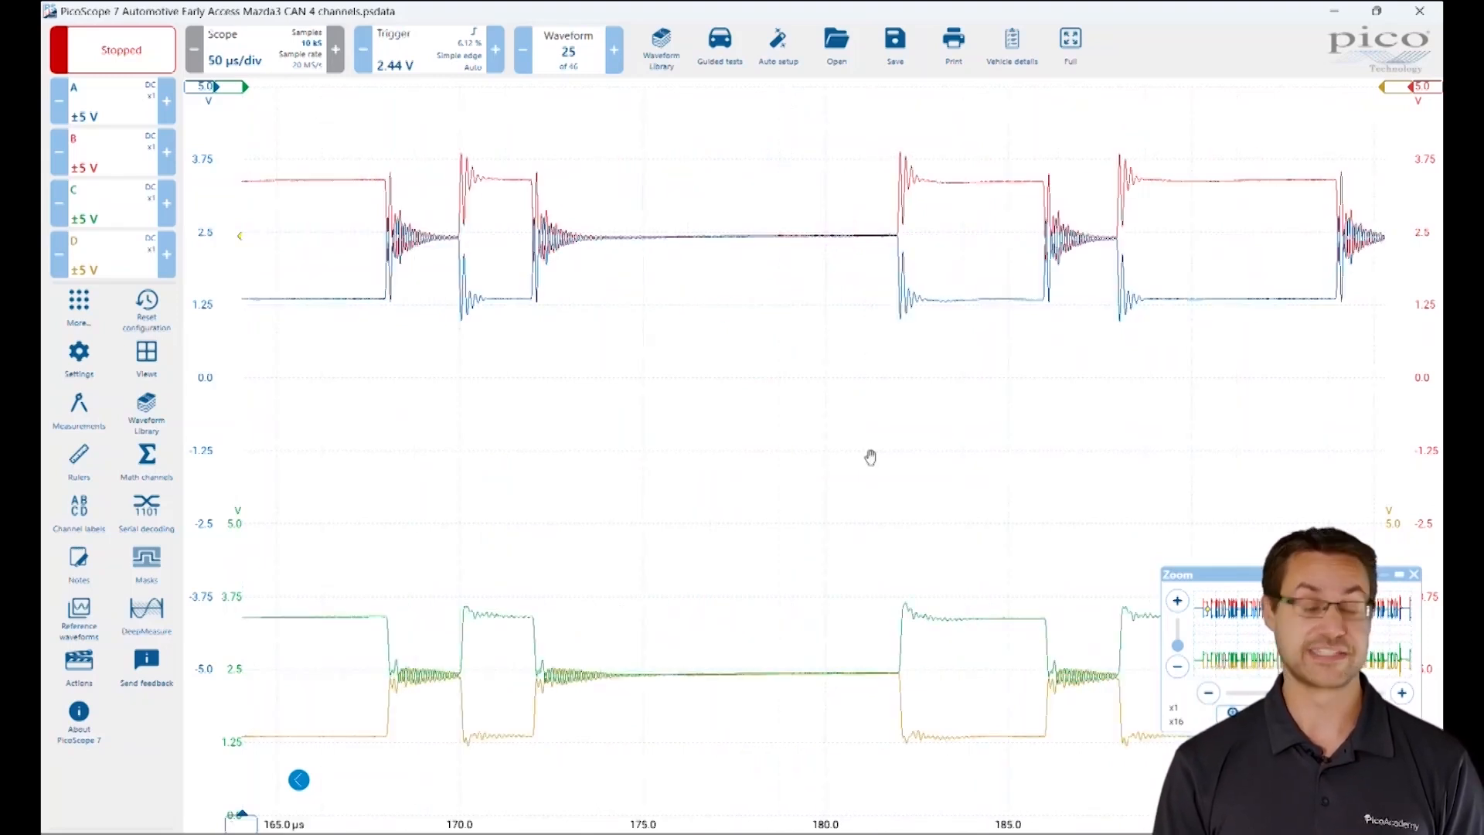
scroll(848, 456, down, 3)
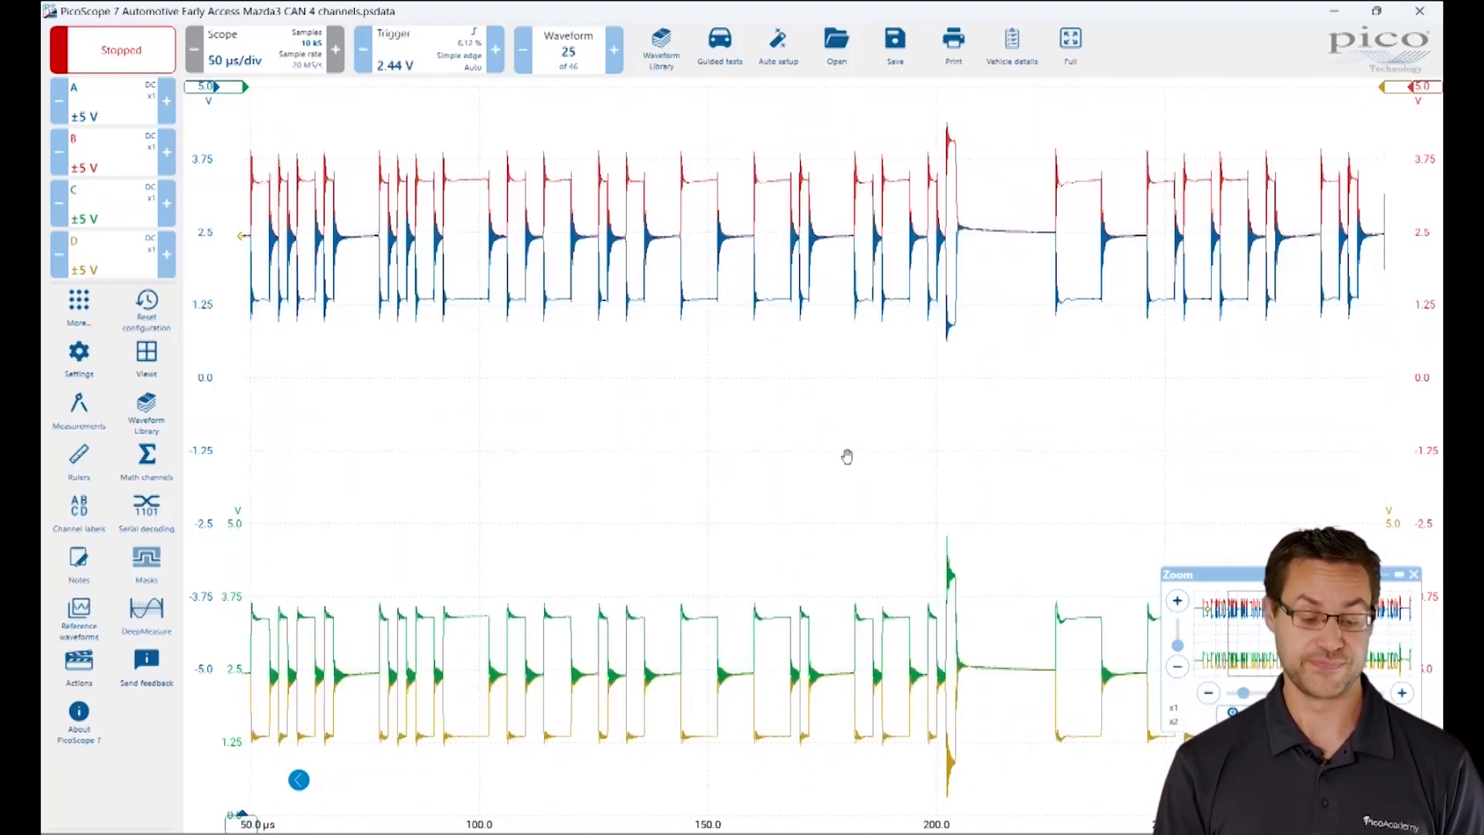
drag(1031, 405, 766, 405)
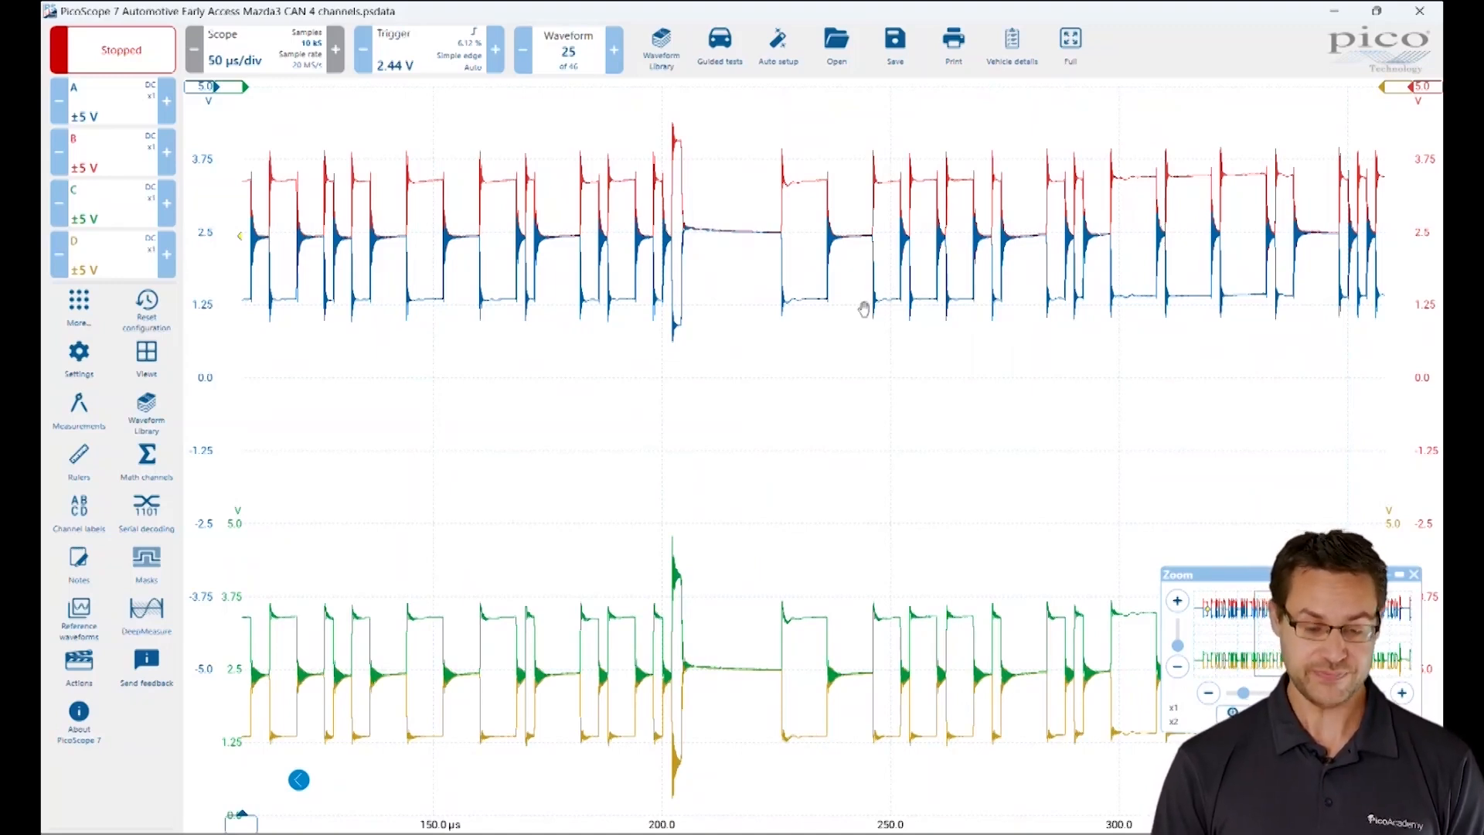
drag(864, 310, 407, 340)
drag(1103, 321, 1053, 318)
drag(684, 370, 1132, 371)
drag(729, 368, 912, 363)
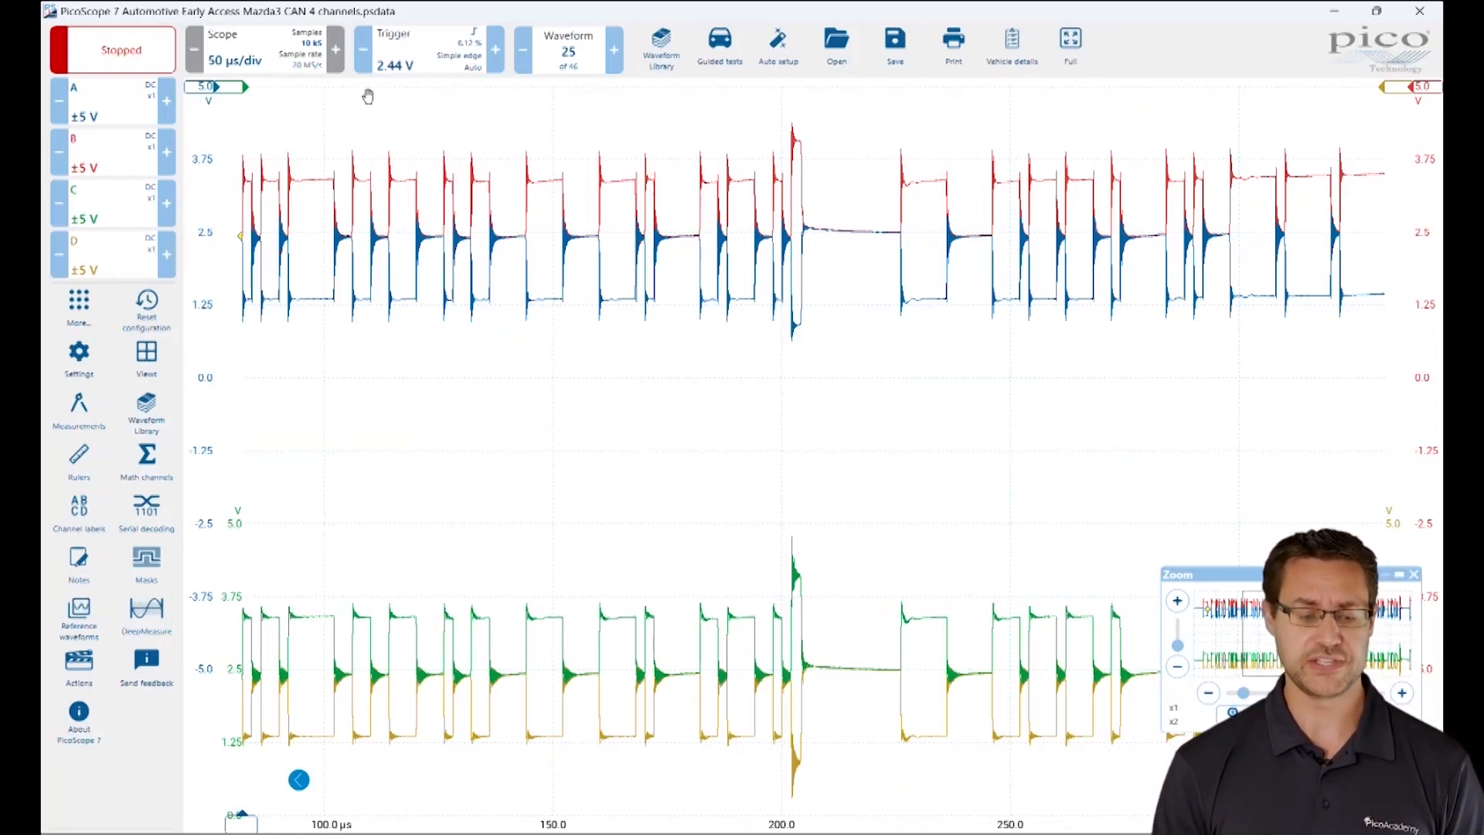
- Measure channel B with a voltage ruler, at about 4.07 V on the tall pulse near 202 µs and about 3.37 V on the ordinary bits
drag(1440, 93, 1438, 139)
drag(837, 110, 1109, 308)
drag(1055, 140, 1048, 142)
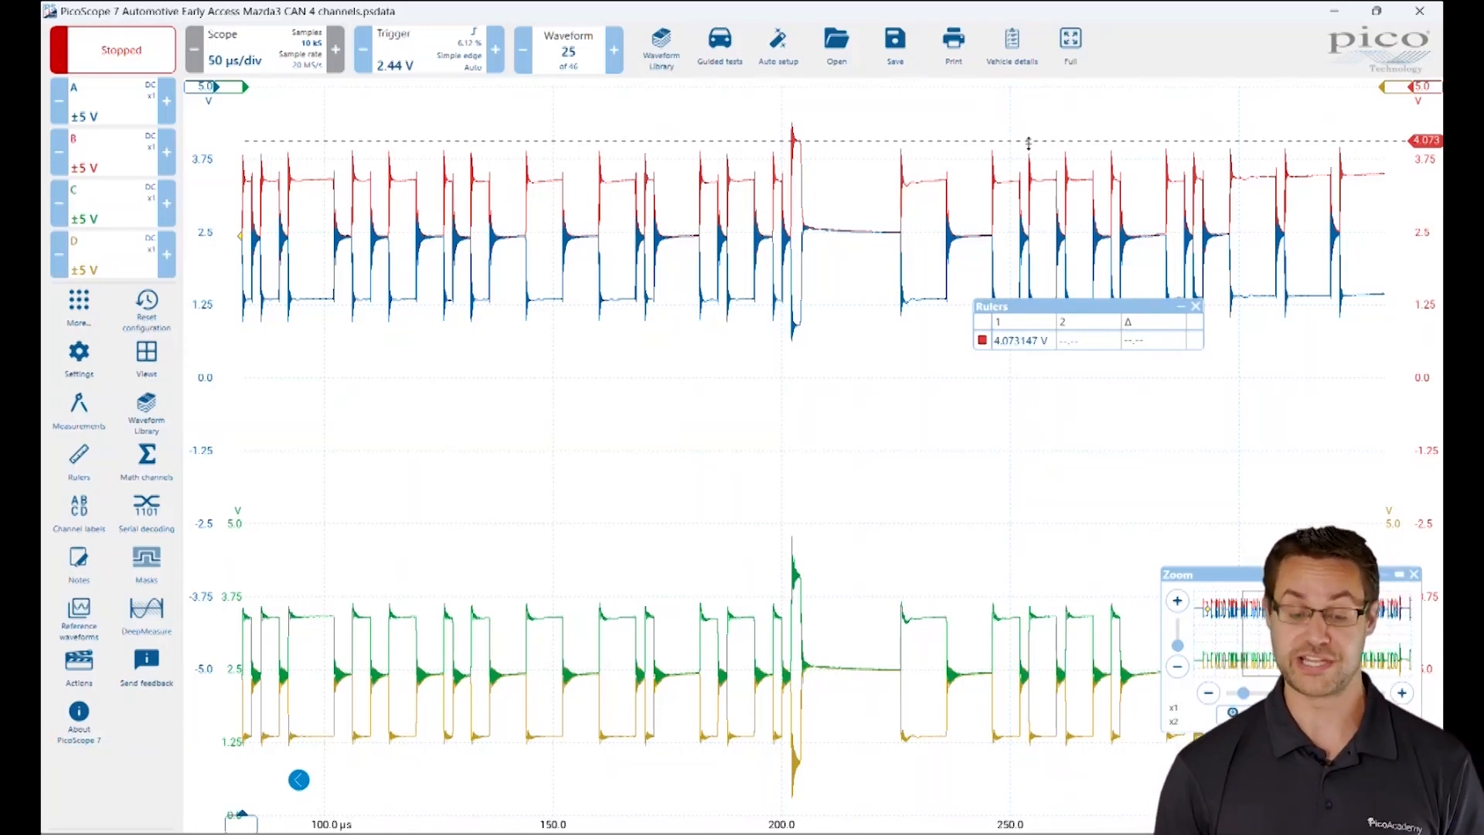
drag(1028, 143, 1024, 180)
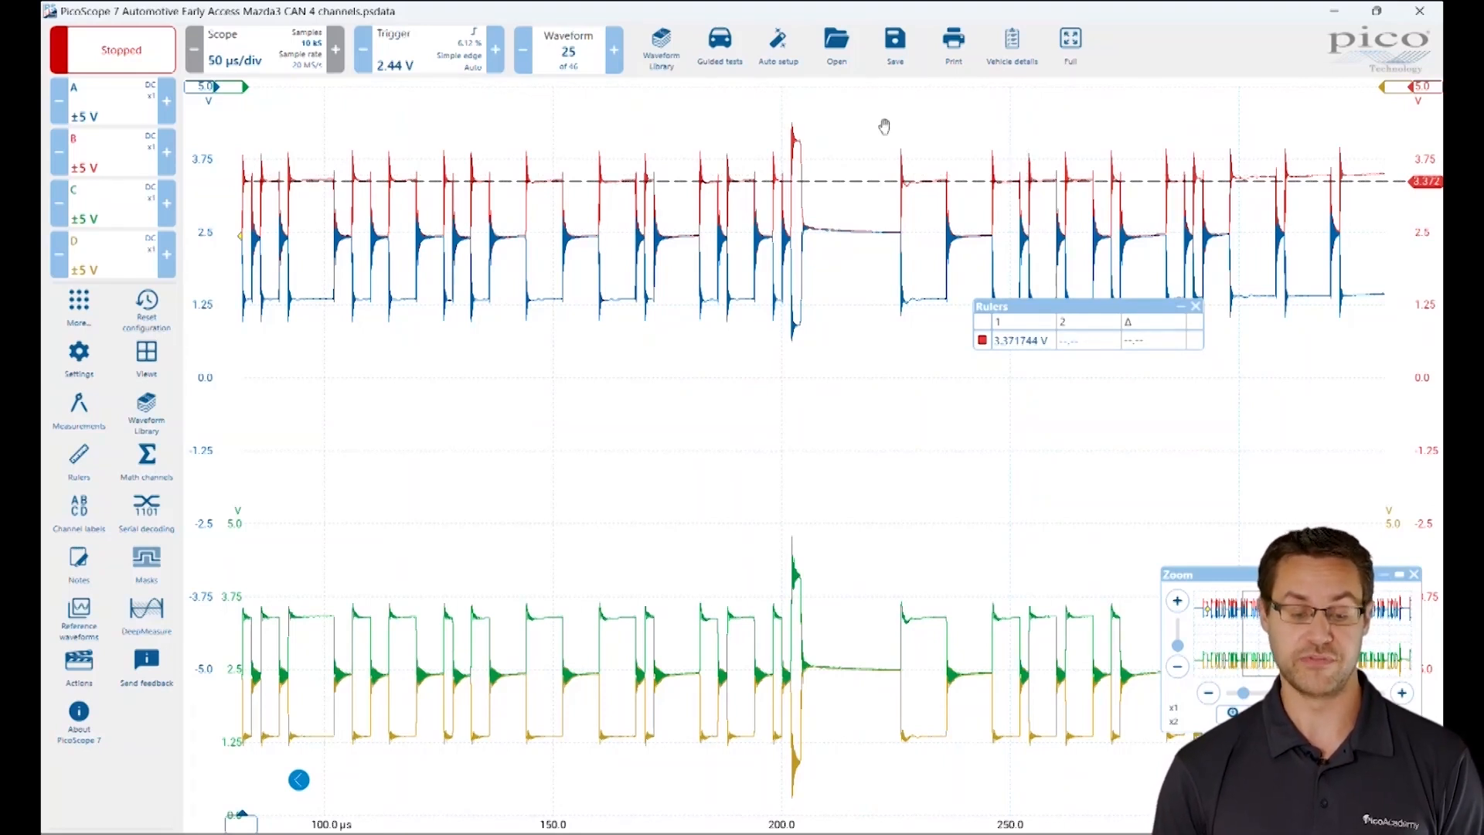
- Go to waveform 26 in the buffer and remove the voltage ruler
scroll(906, 424, down, 2)
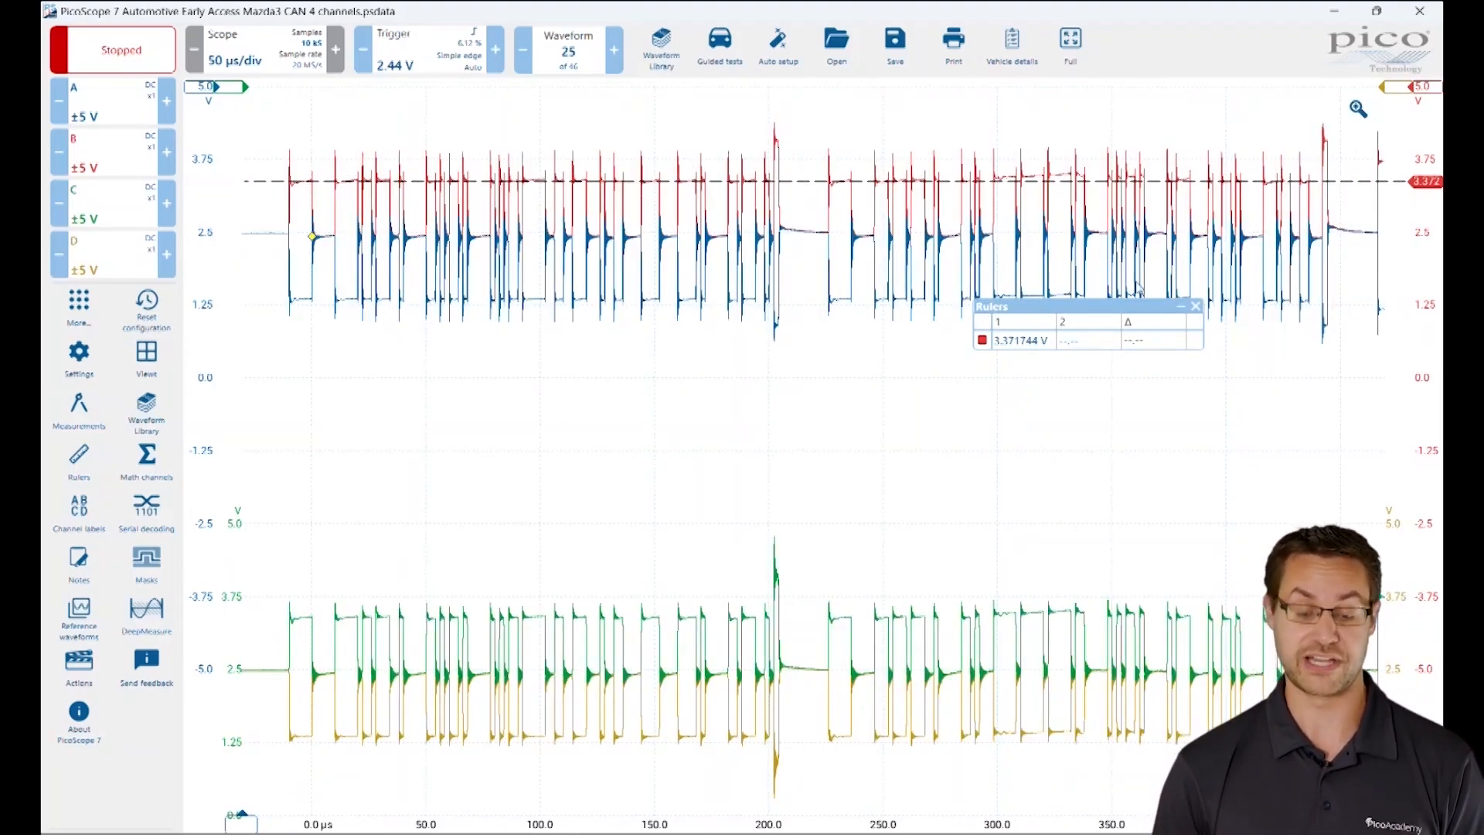
click(616, 52)
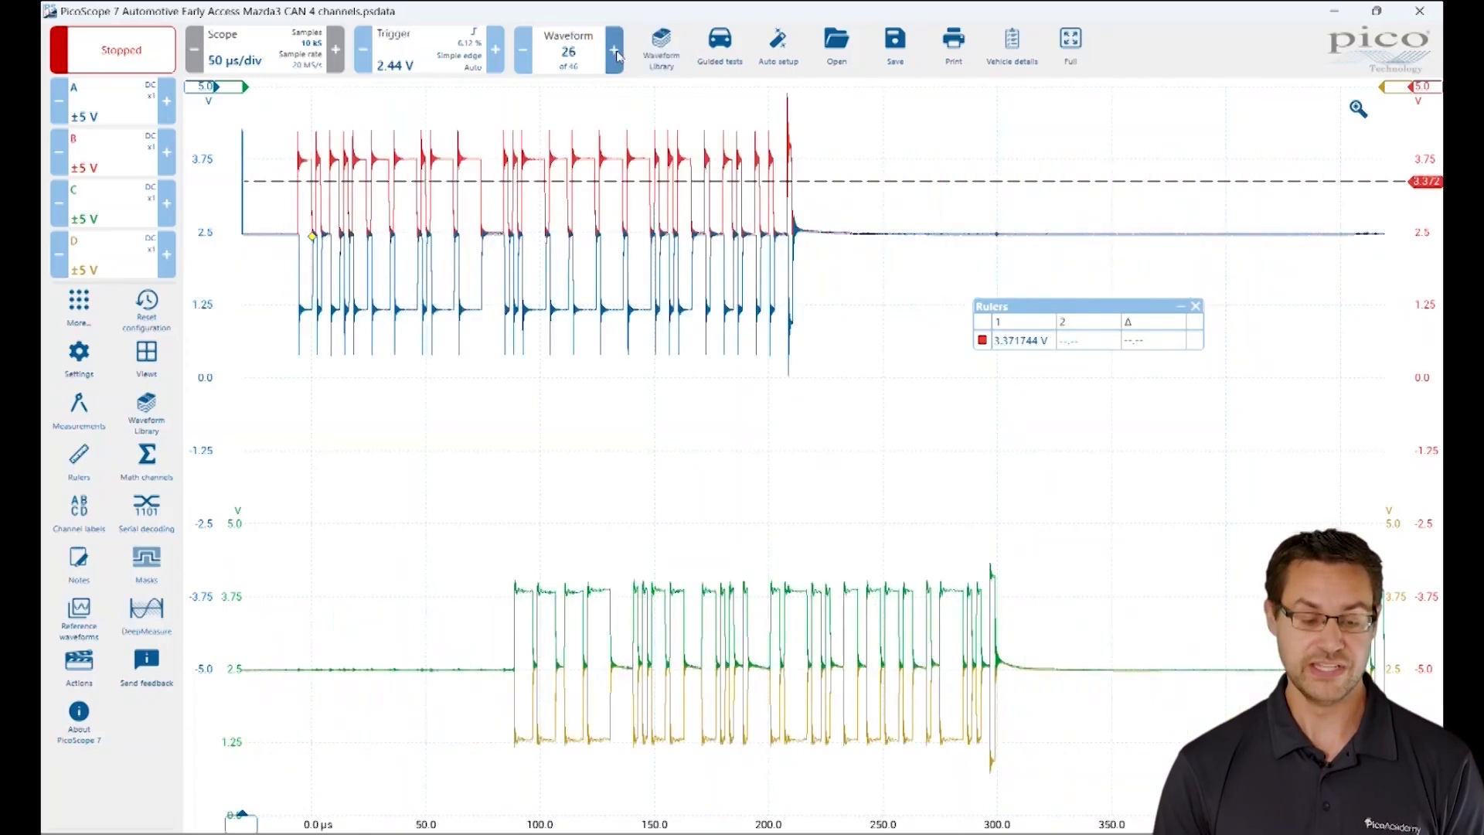
click(1199, 308)
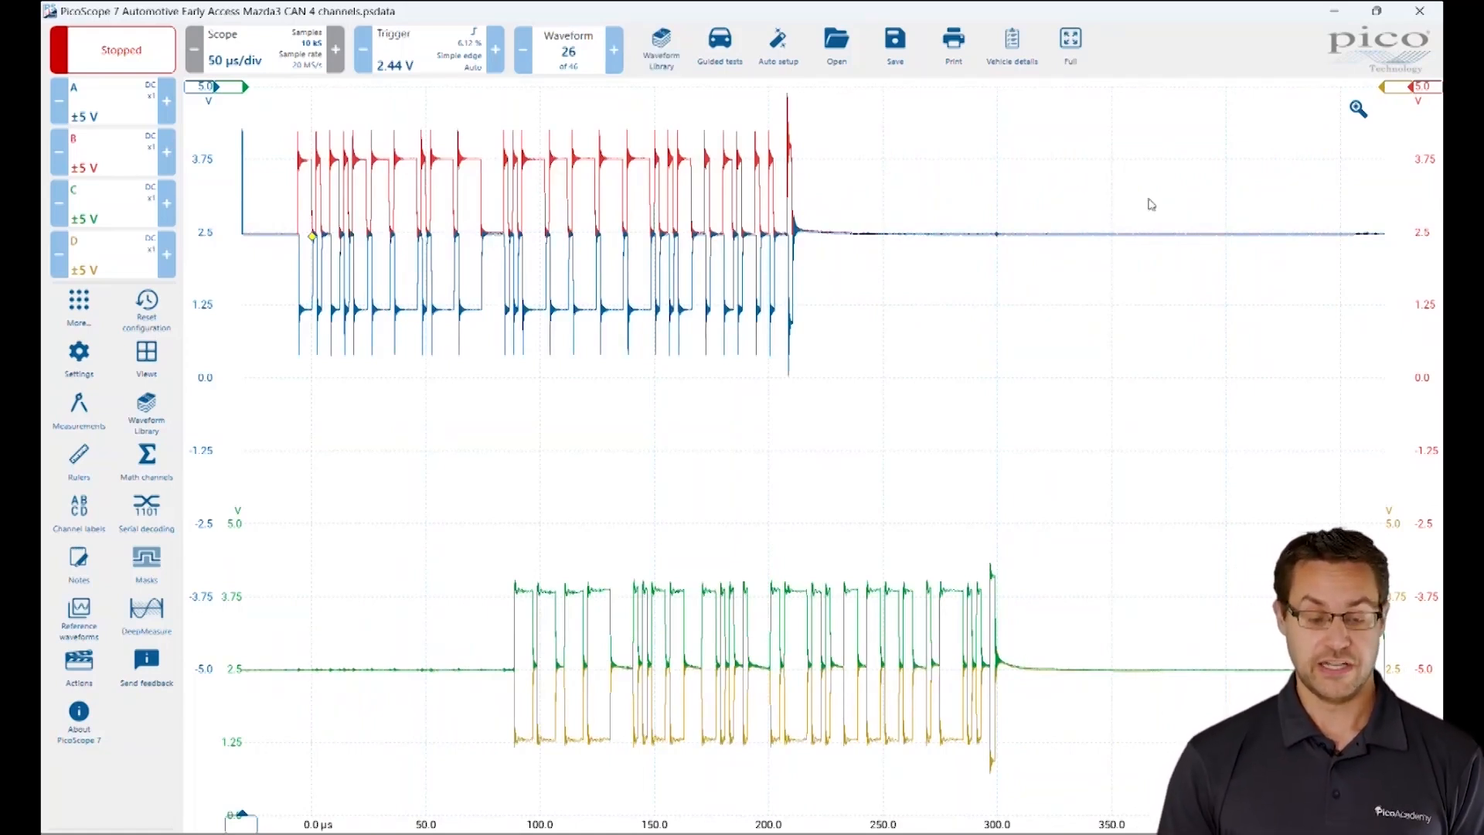
- Measure the delay between channel B's first rise and channel A's first drop with time rulers at about -6.235 µs and -5.762 µs
click(1358, 109)
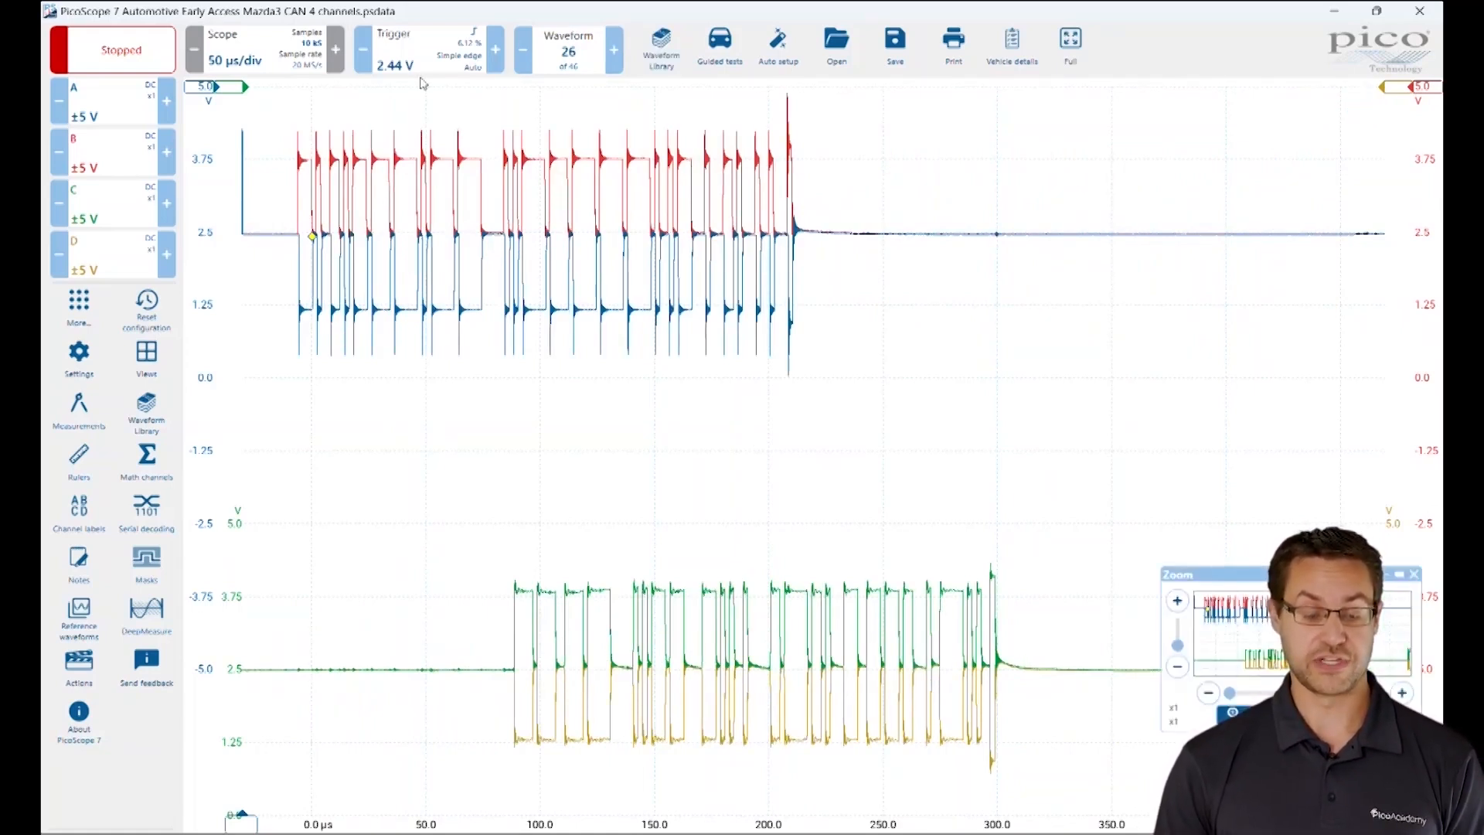
drag(278, 104, 348, 336)
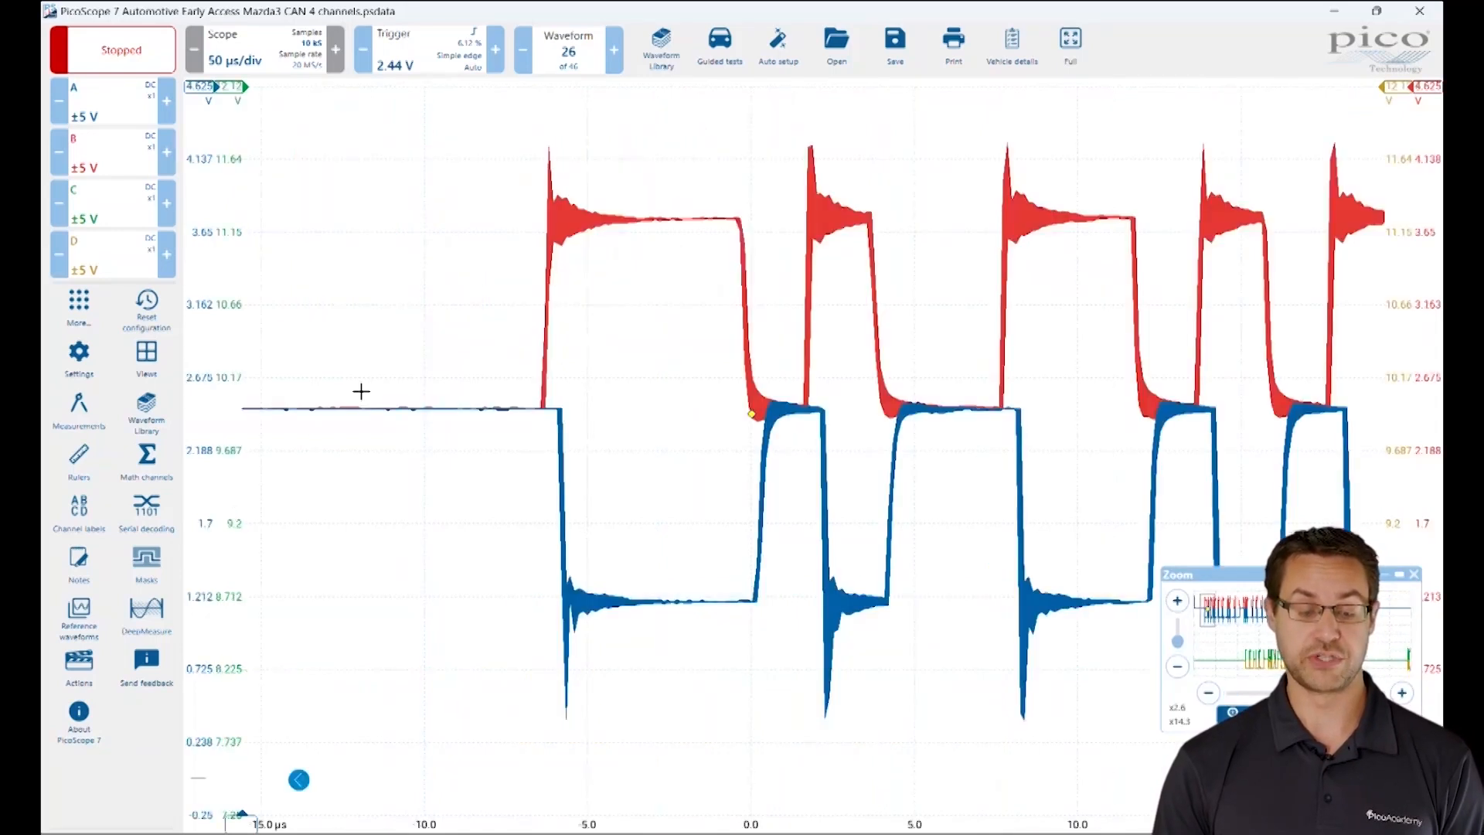
drag(467, 98, 972, 719)
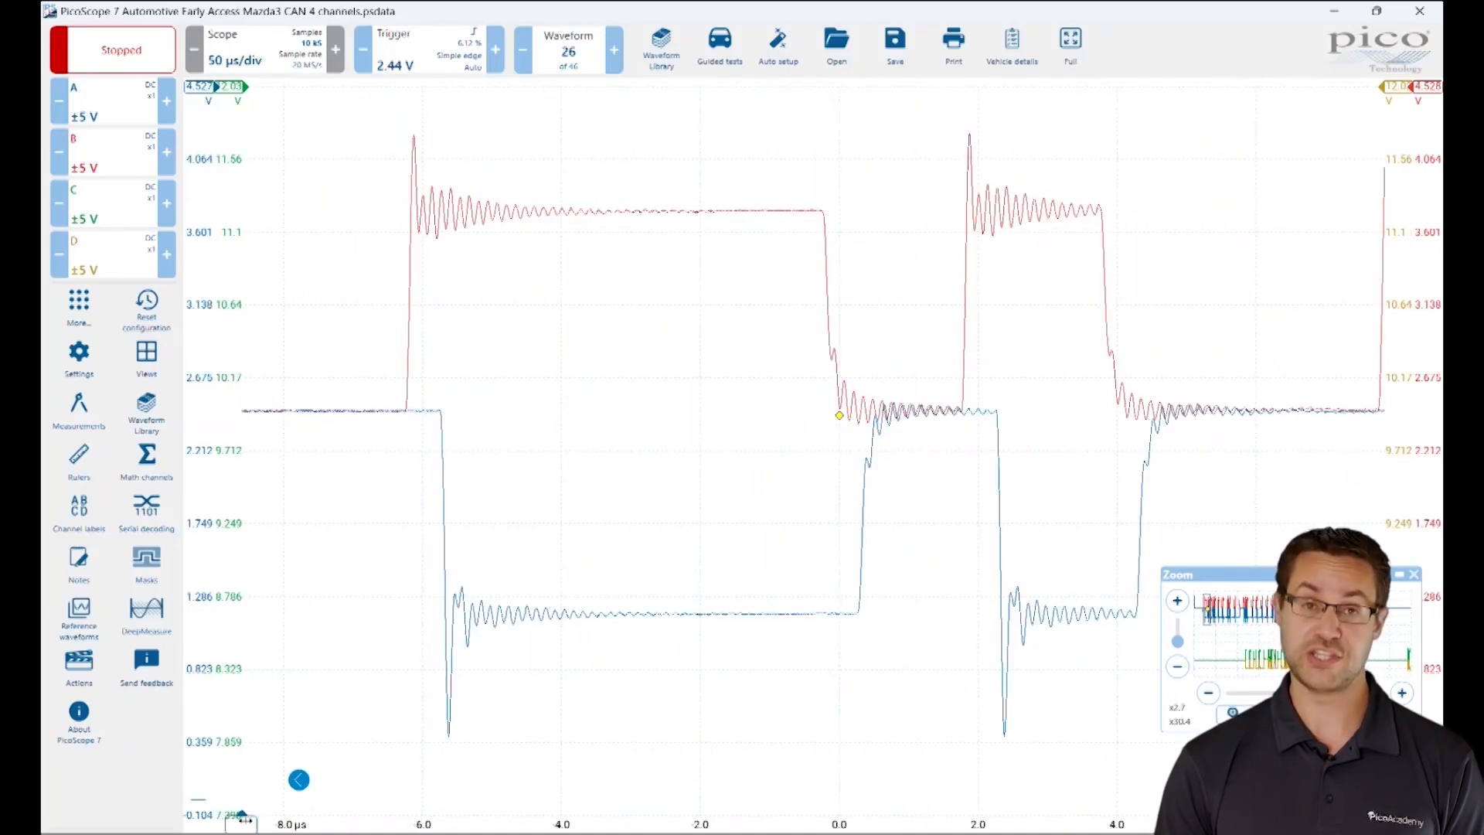
drag(242, 816, 406, 815)
drag(242, 816, 445, 787)
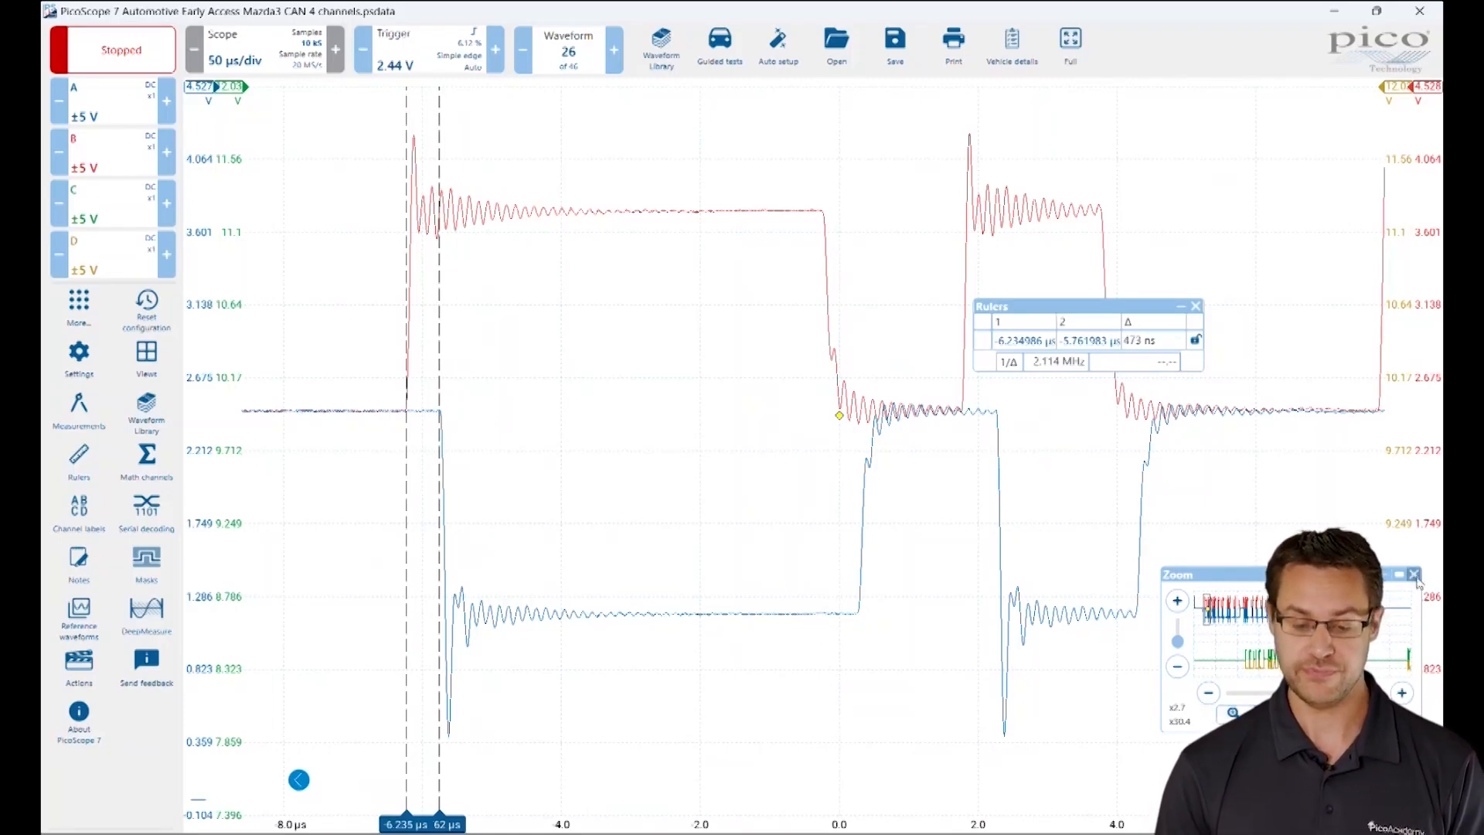
- Remove the time rulers and zoom overview, and step forward through the buffer to waveform 32
click(1196, 307)
click(1411, 575)
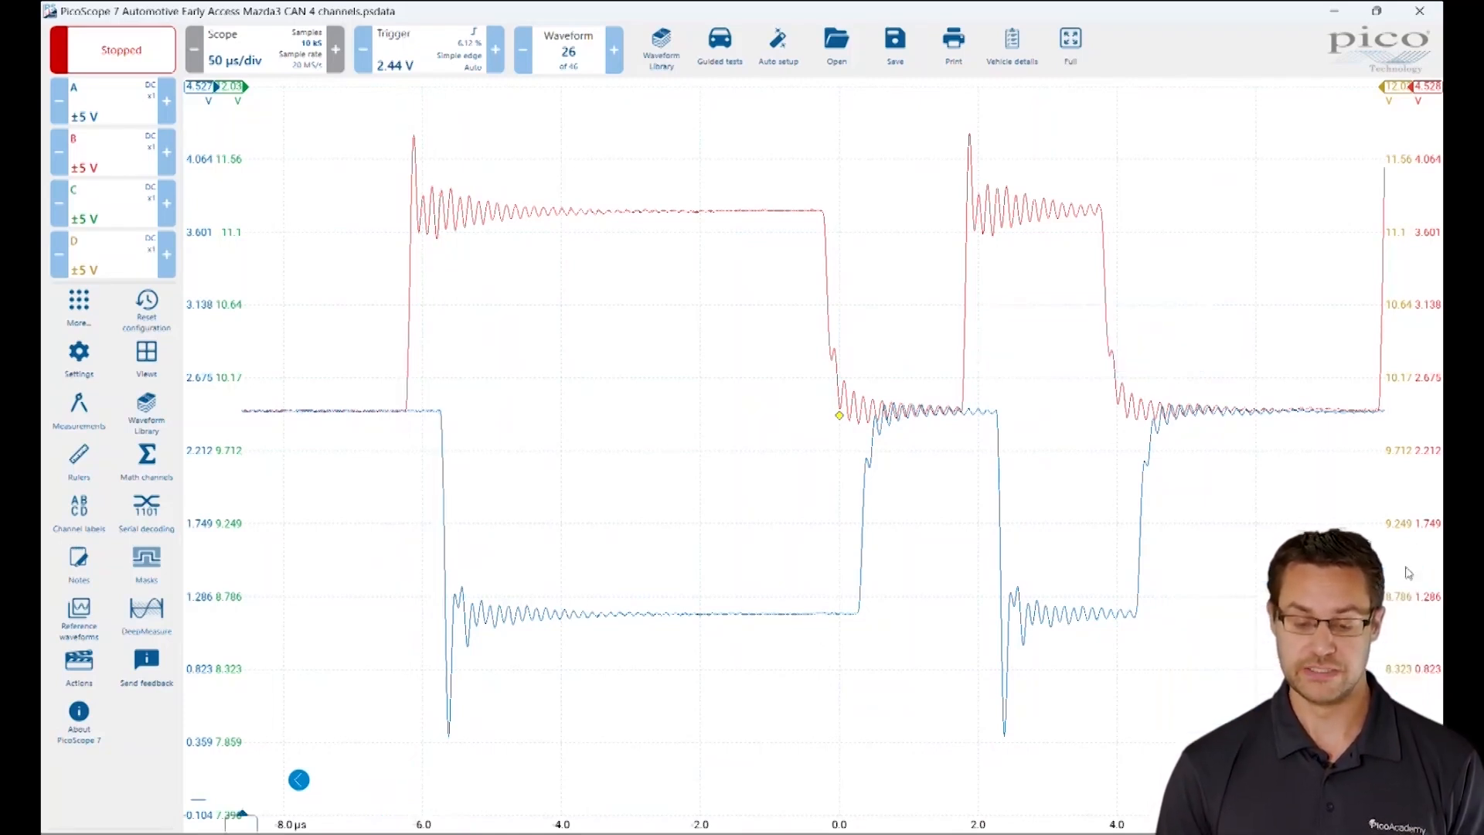
click(616, 63)
click(617, 65)
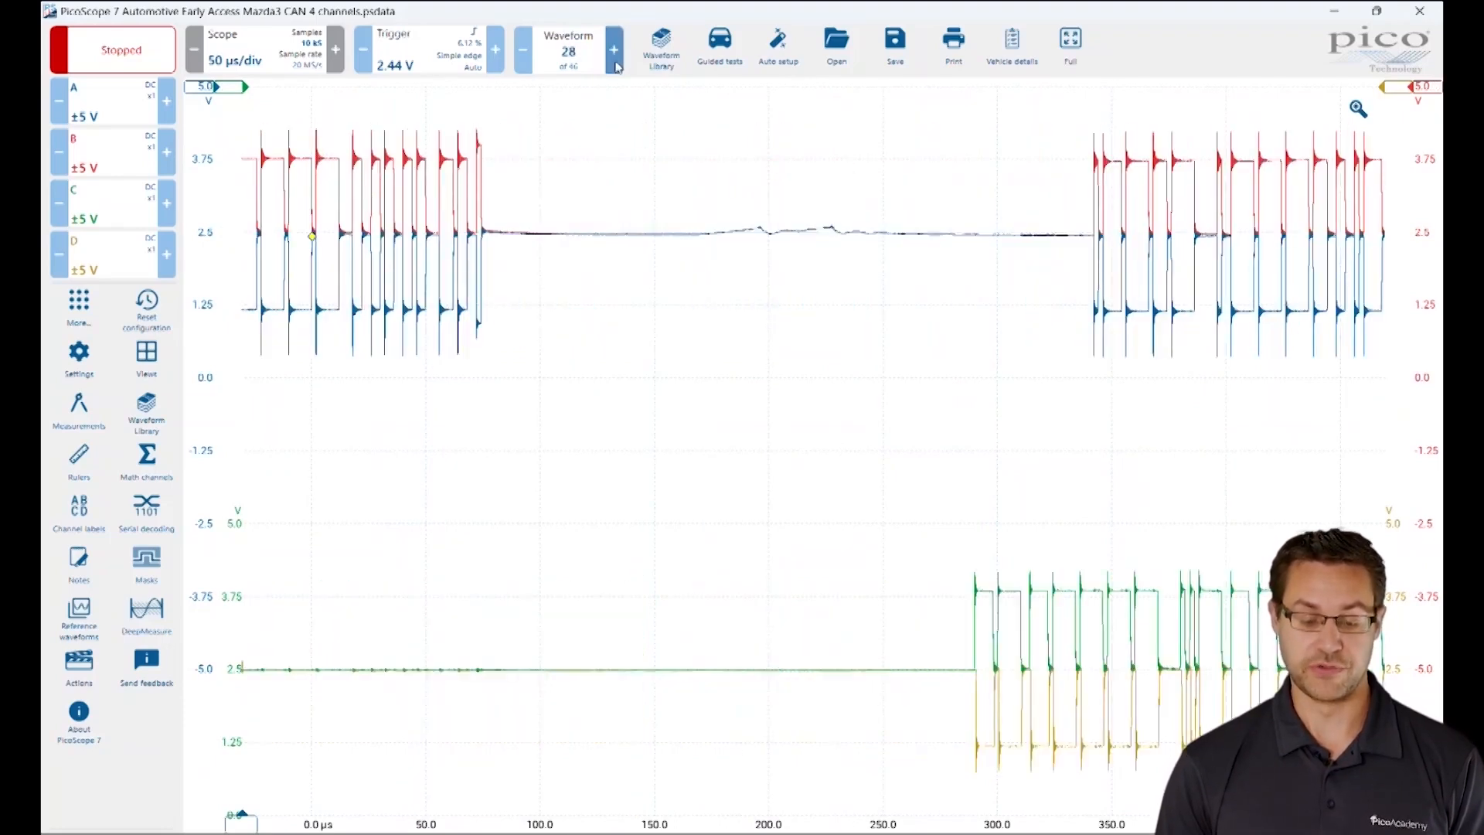
click(616, 67)
click(616, 68)
click(614, 70)
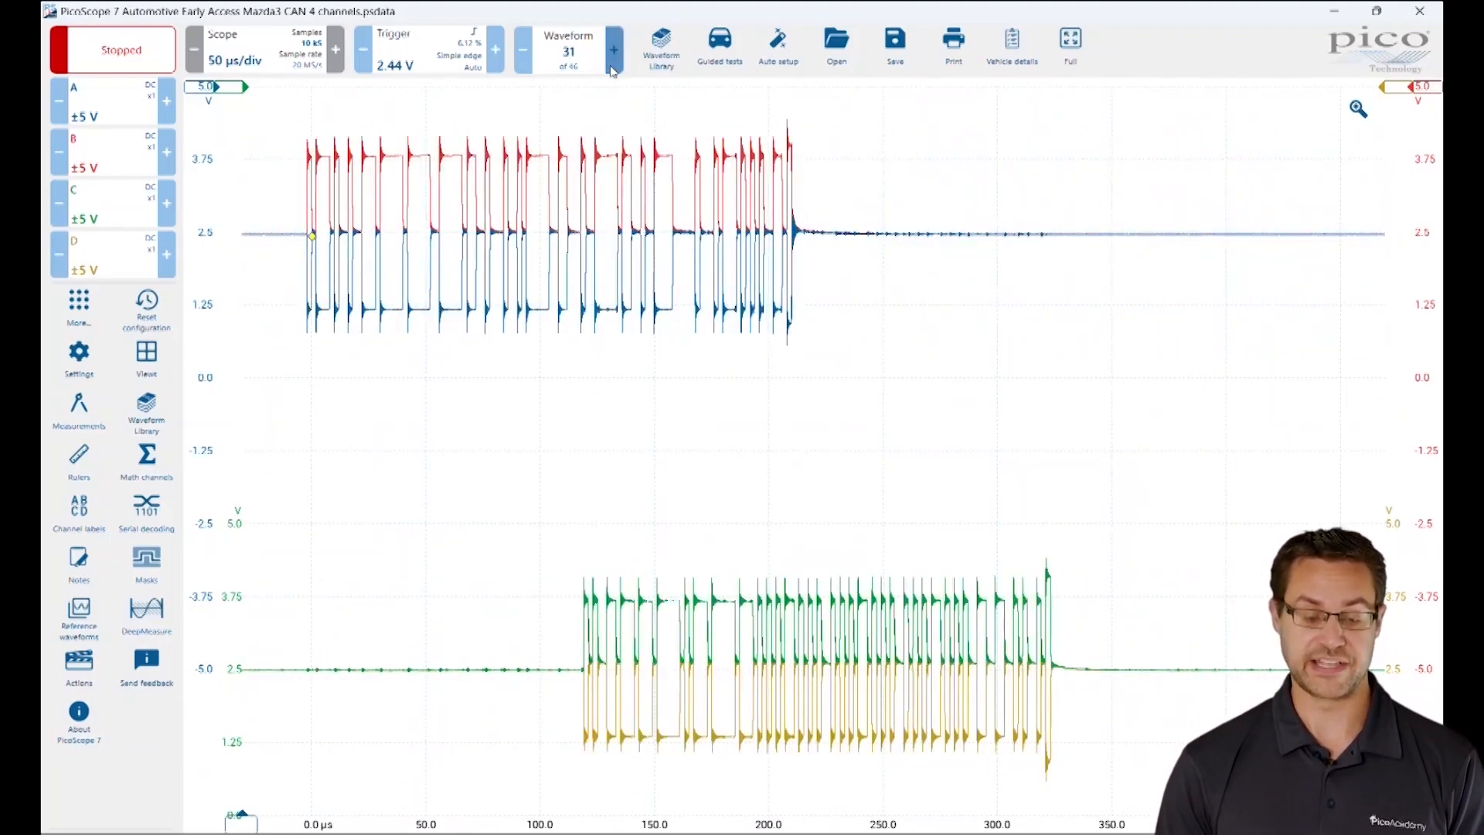
click(612, 71)
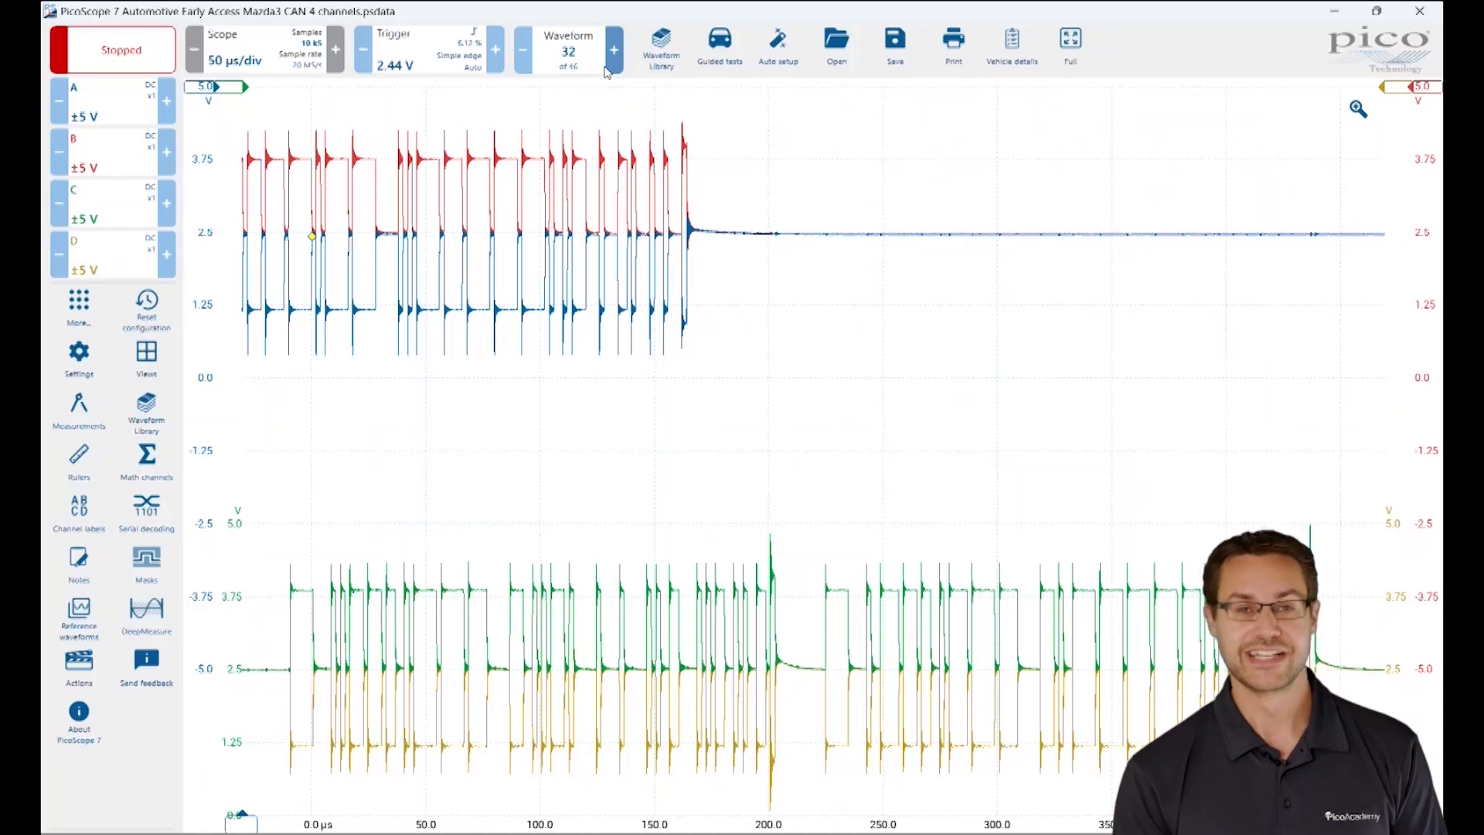
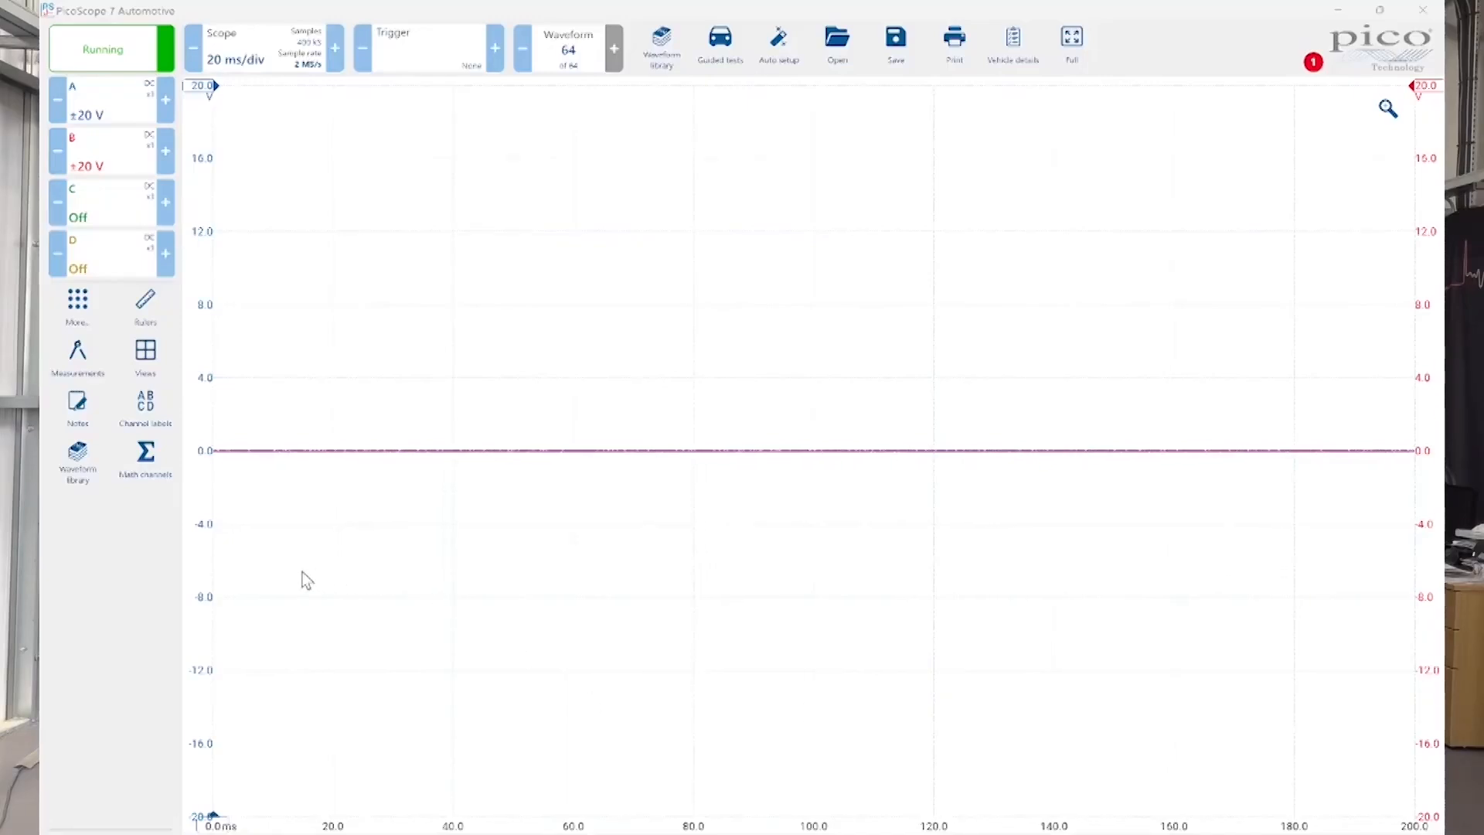
- Open the waveform library's search window
click(75, 470)
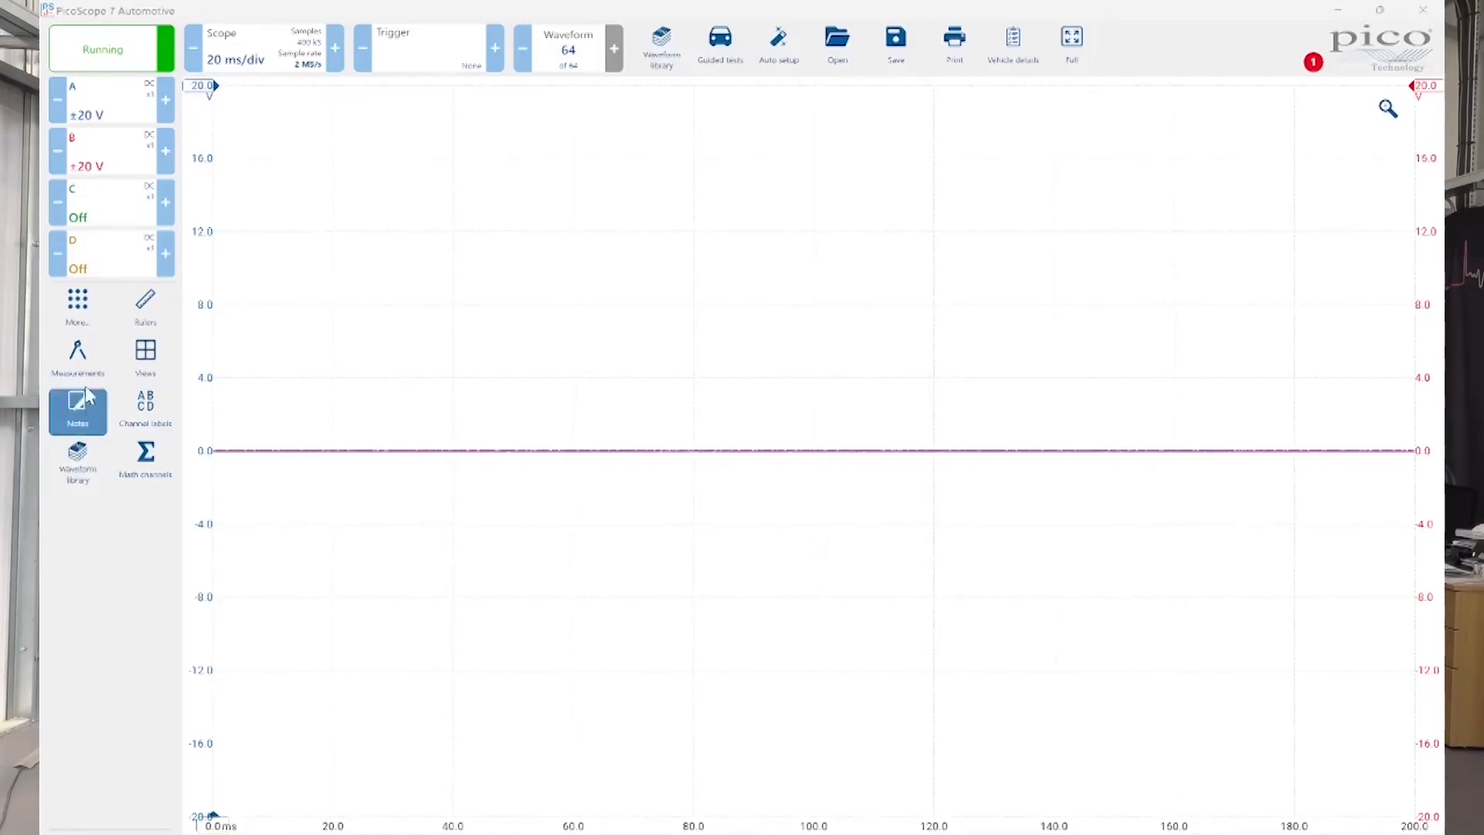
click(78, 306)
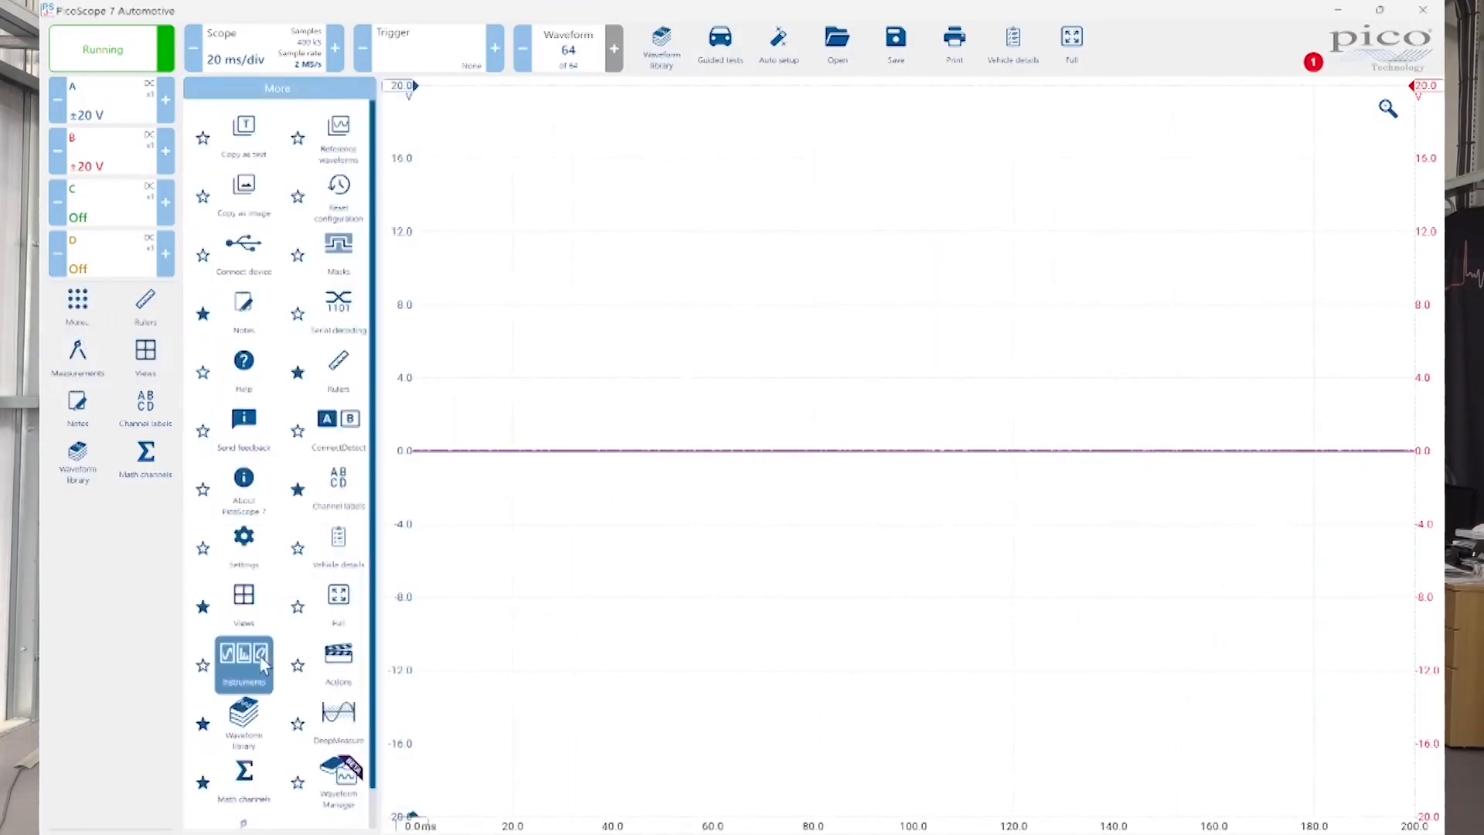
scroll(244, 696, down, 1)
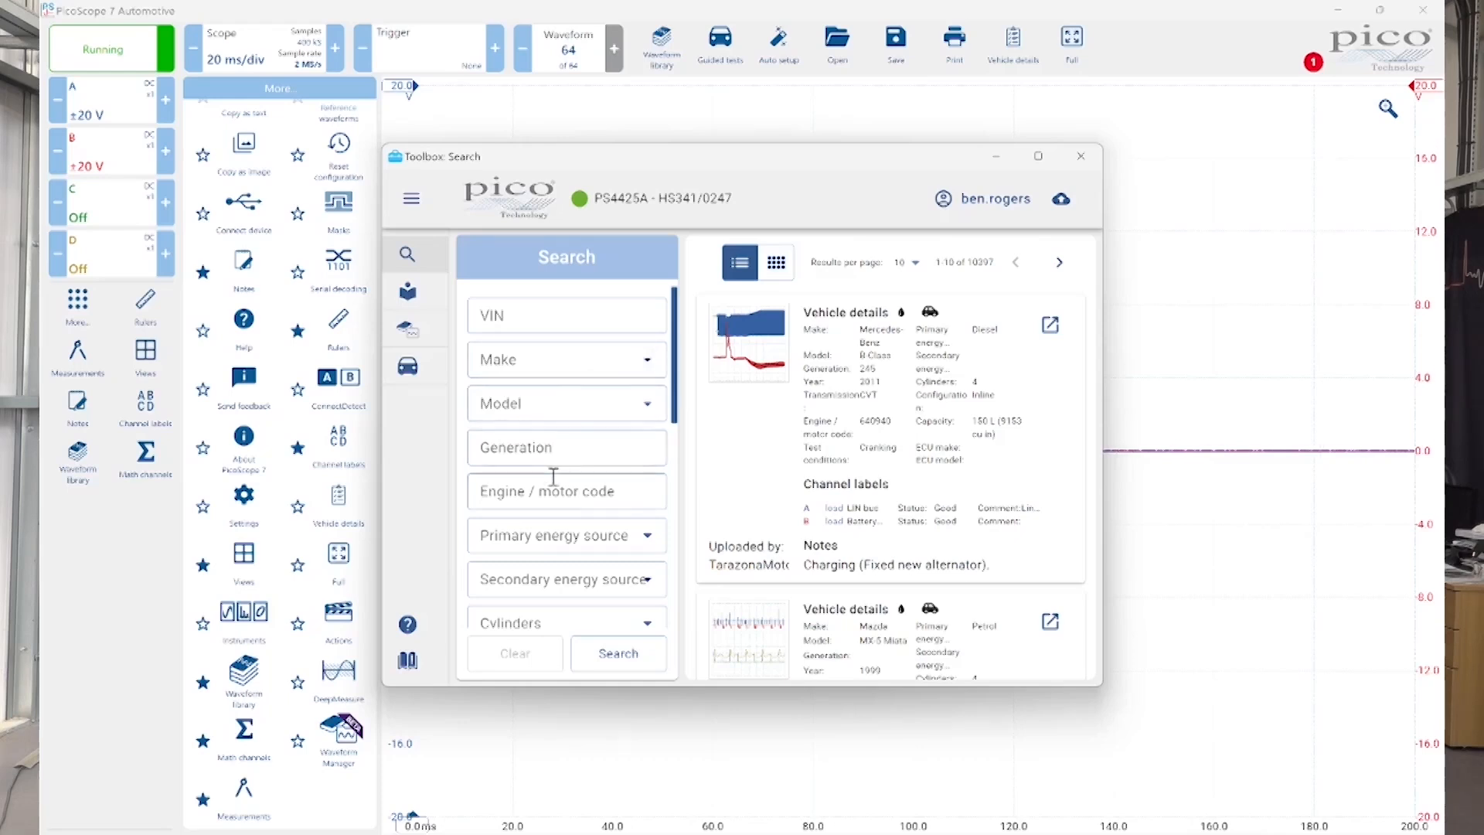
- Search the waveform library for captures with make Audi and model Q5
click(648, 362)
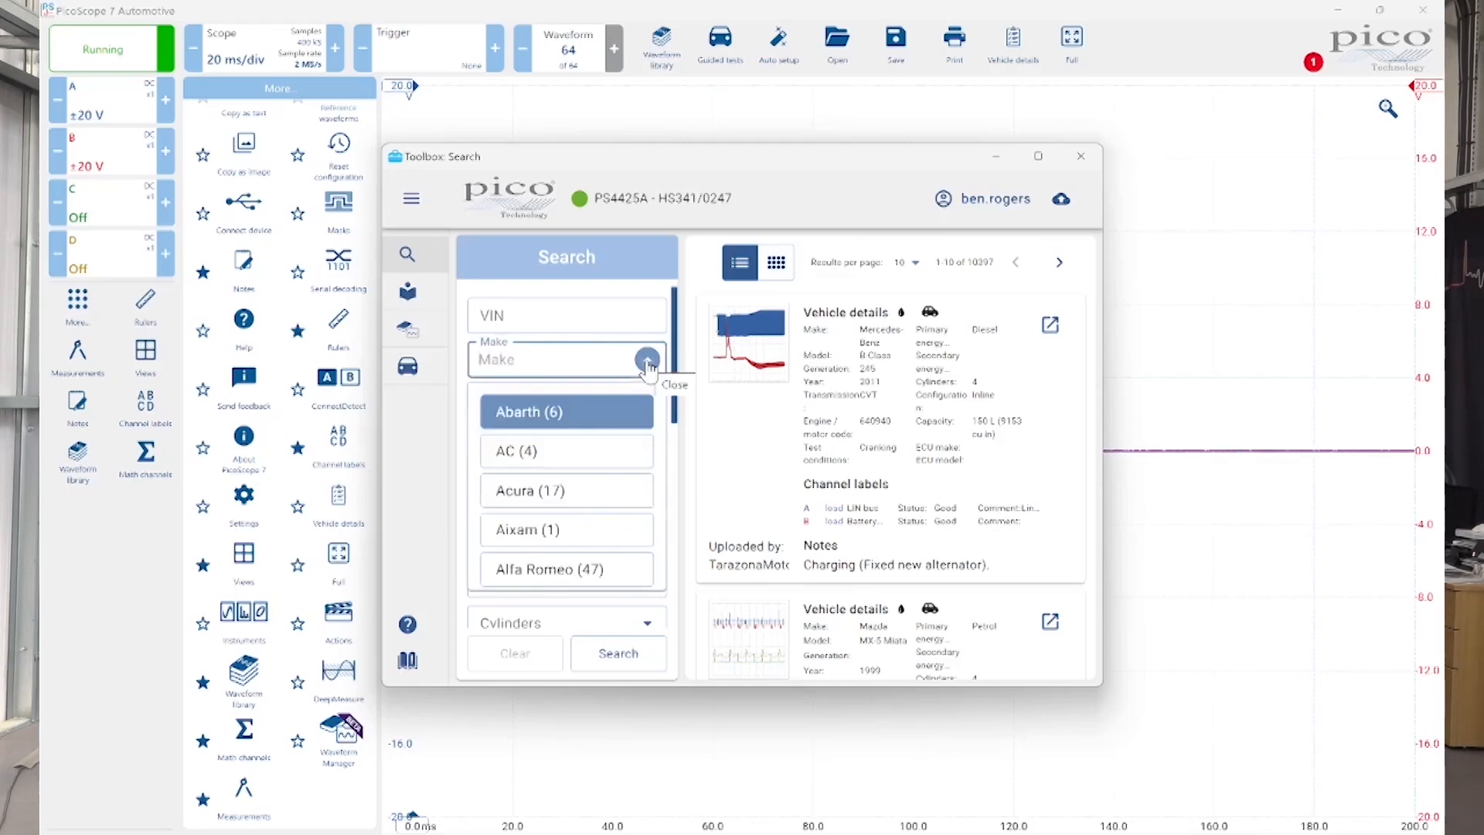
scroll(596, 468, down, 3)
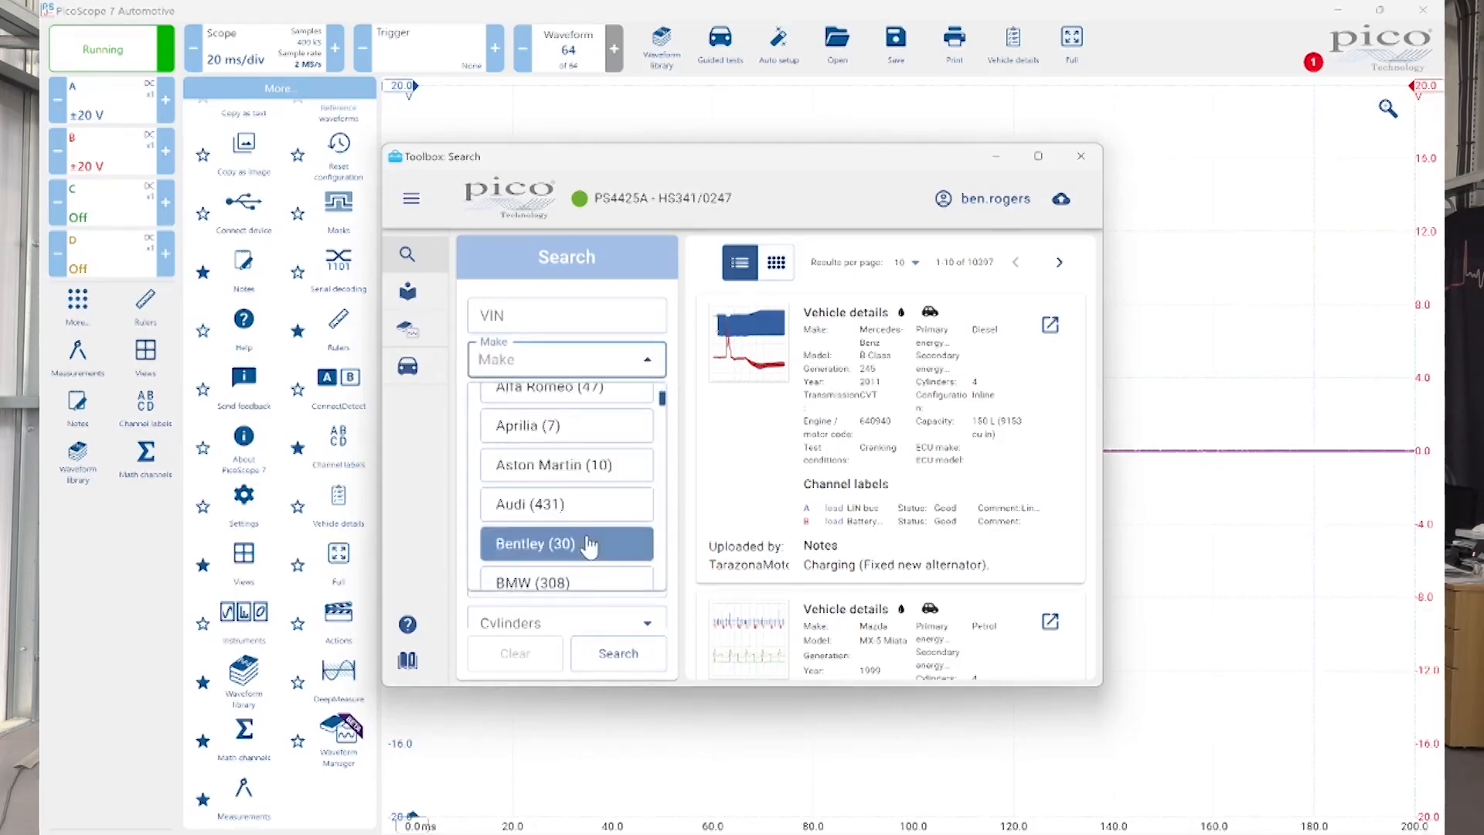
scroll(603, 533, down, 2)
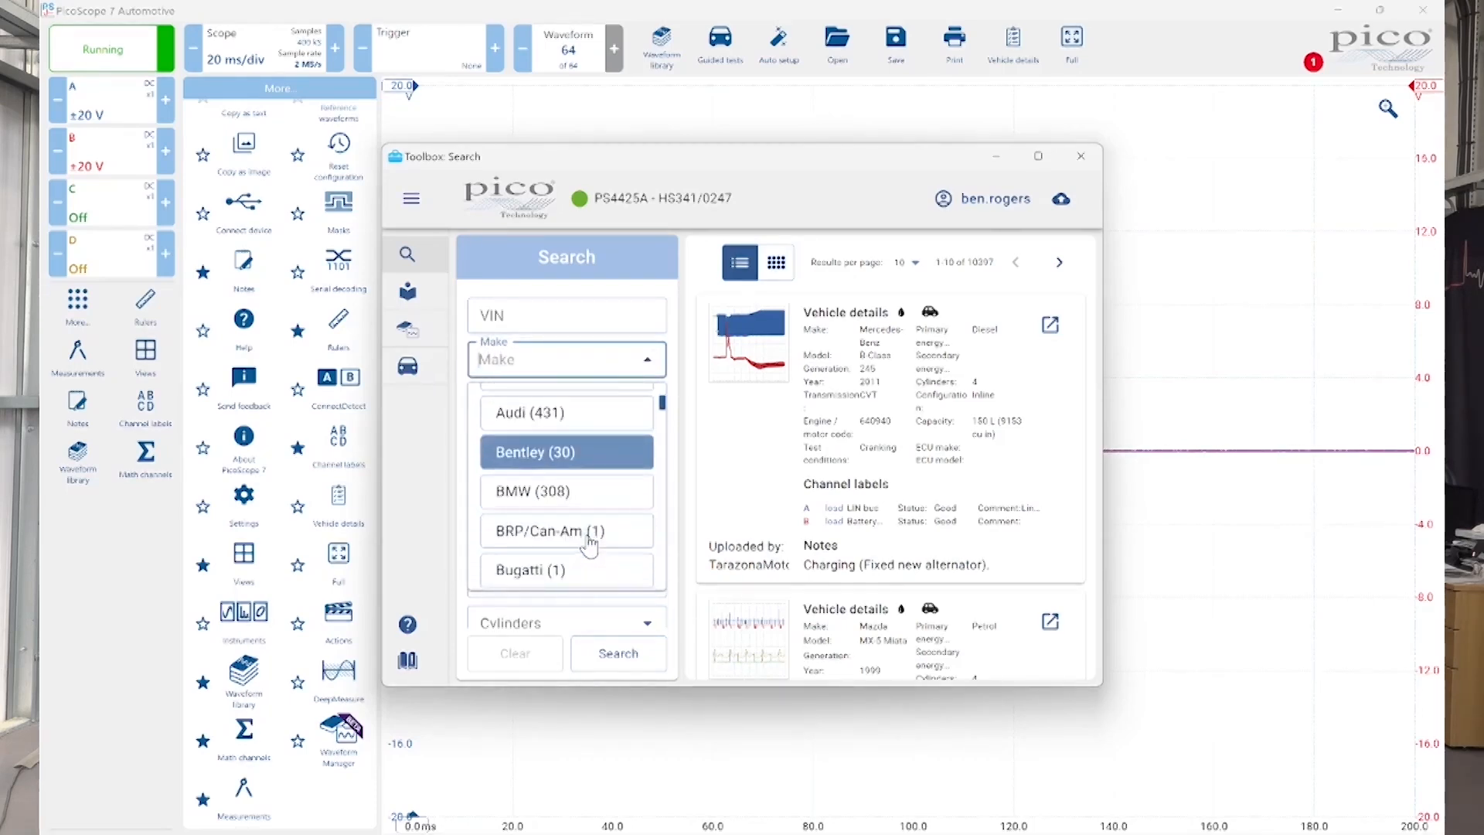
click(590, 413)
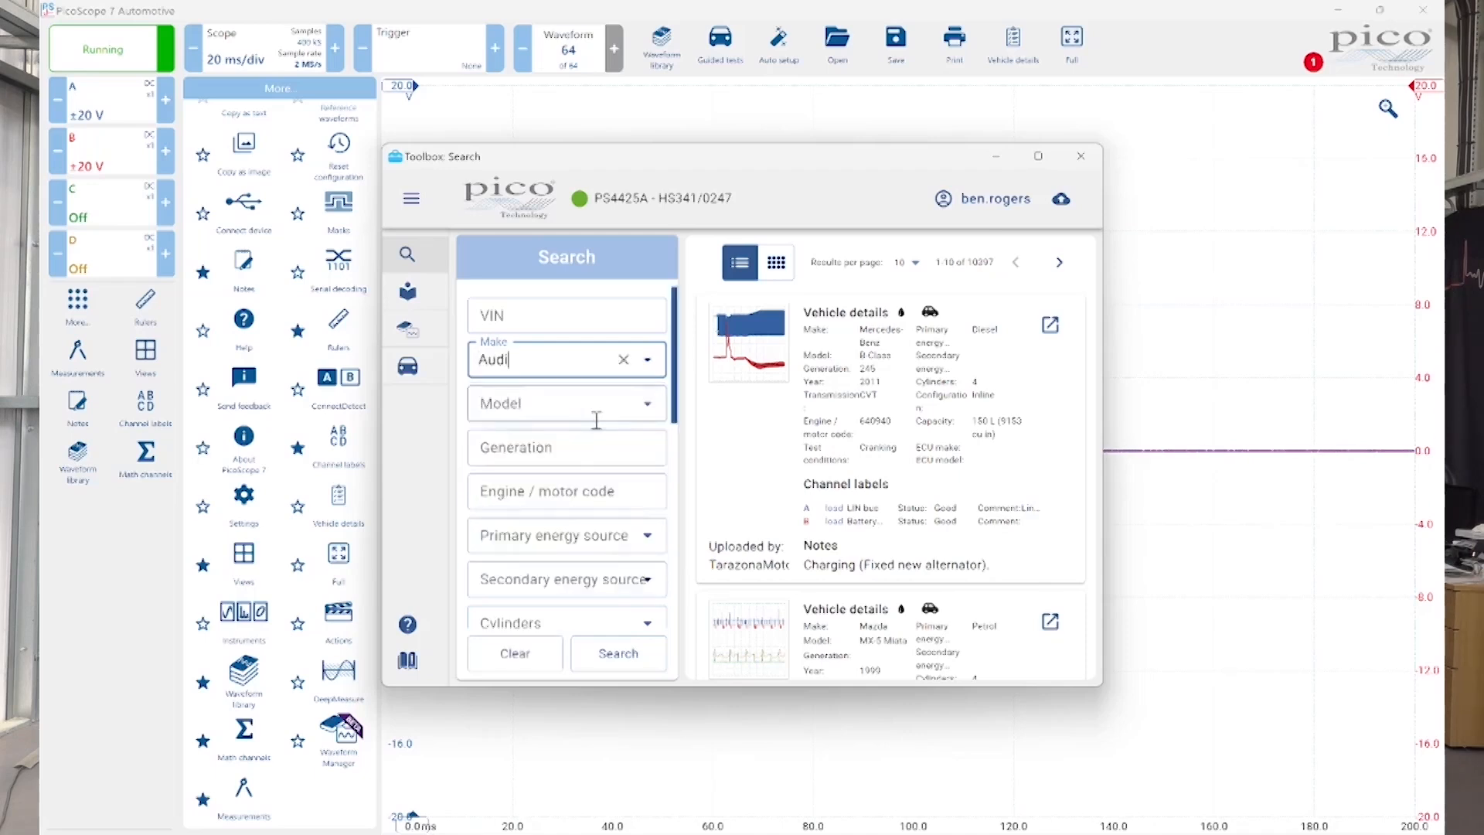
click(647, 404)
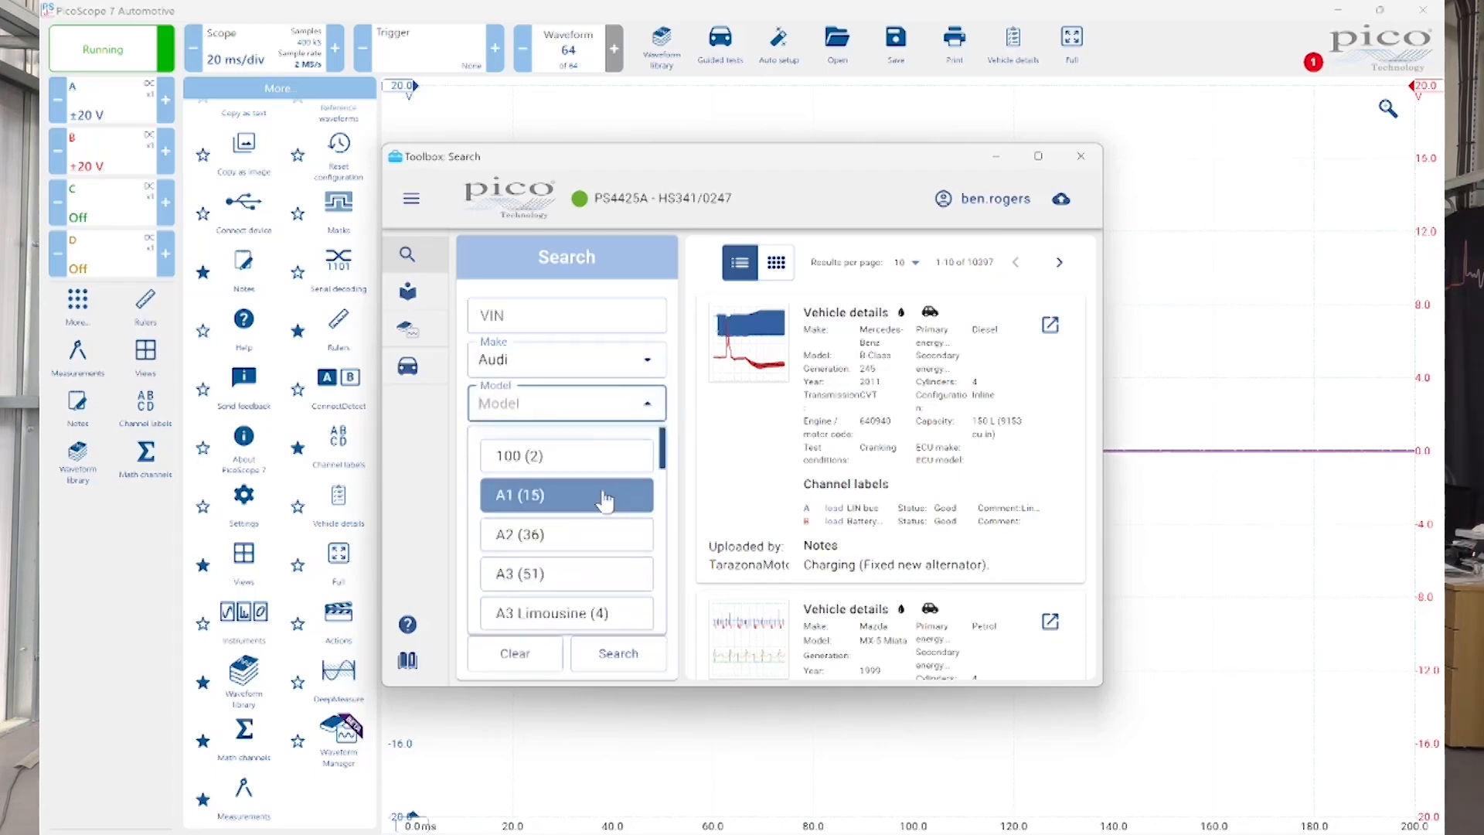
scroll(605, 501, down, 5)
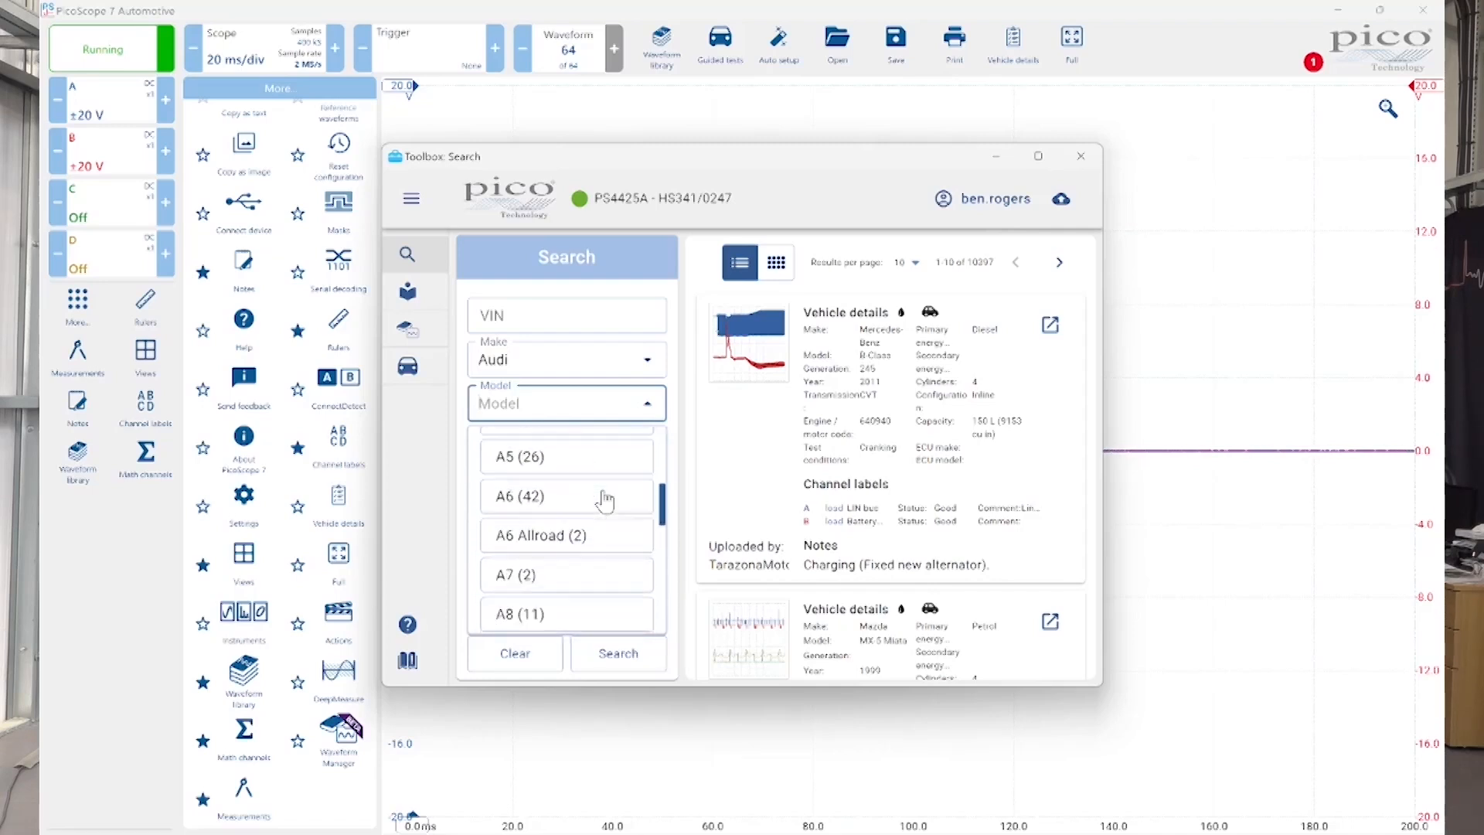
scroll(605, 501, down, 3)
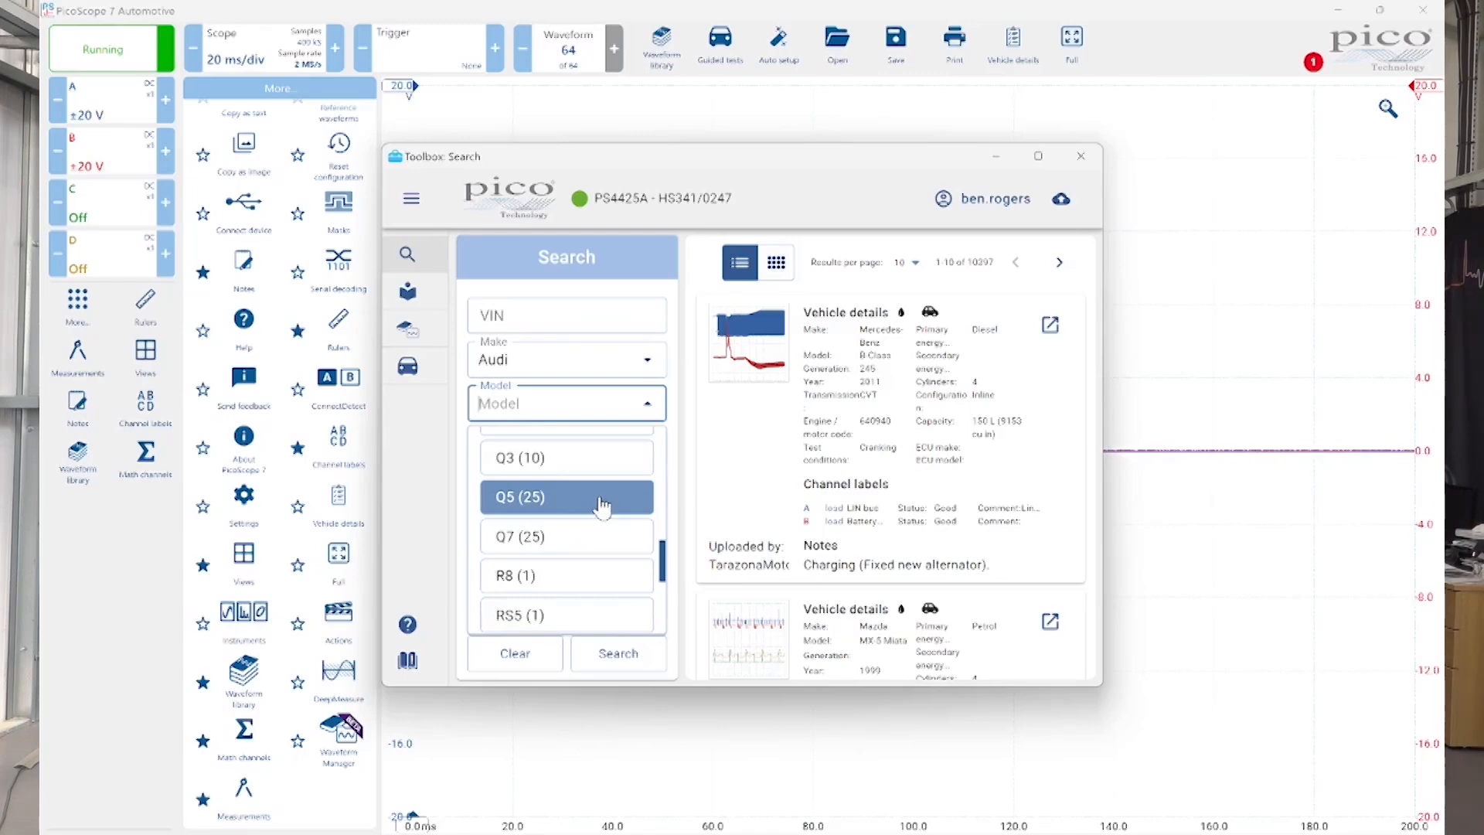
click(603, 500)
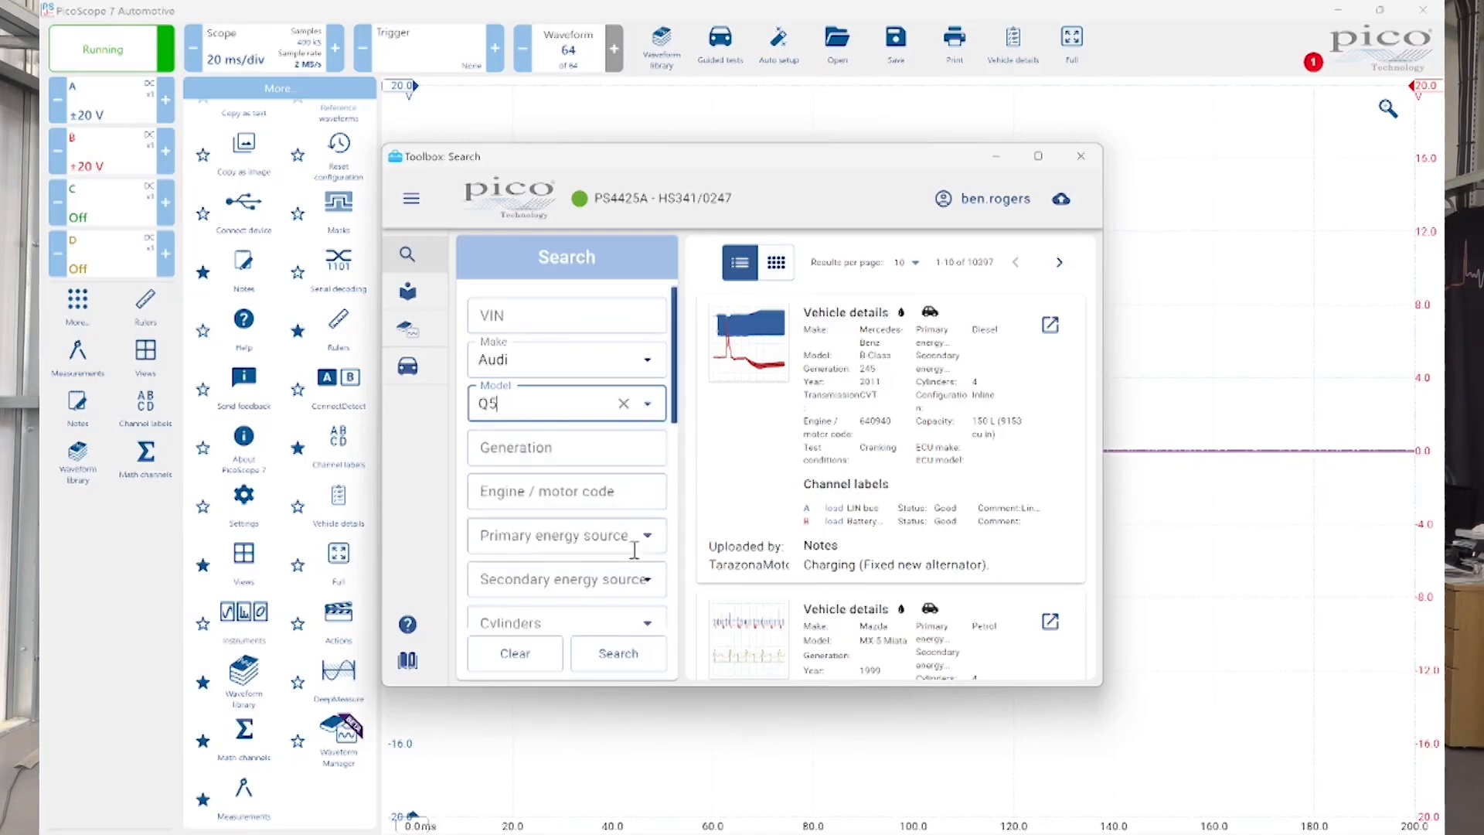
click(623, 674)
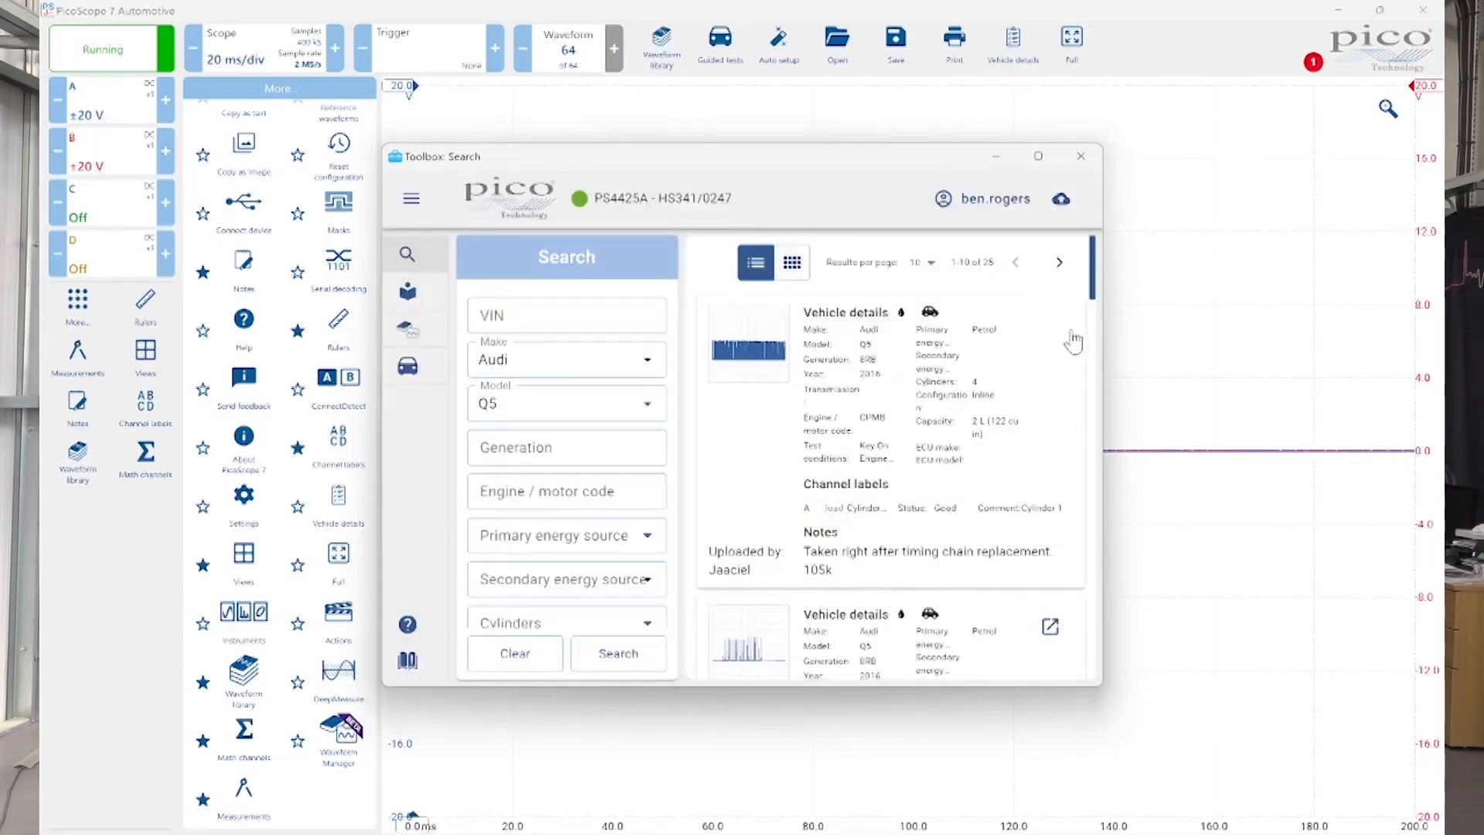
- Preview the 2010 Audi Q5 3.2 L petrol camshaft and crankshaft capture in the results and open it in the scope
drag(1092, 292, 1090, 434)
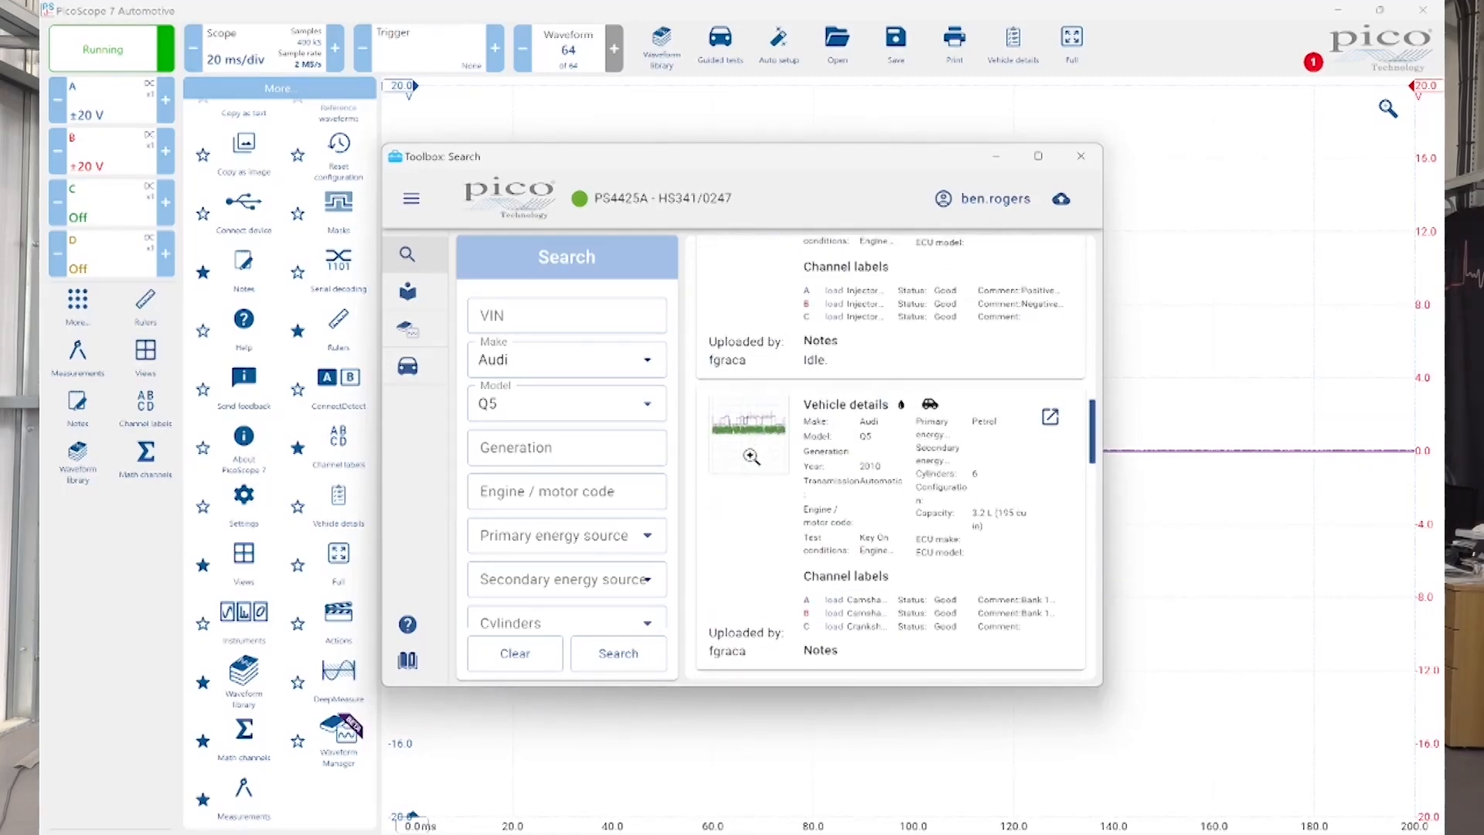
click(752, 456)
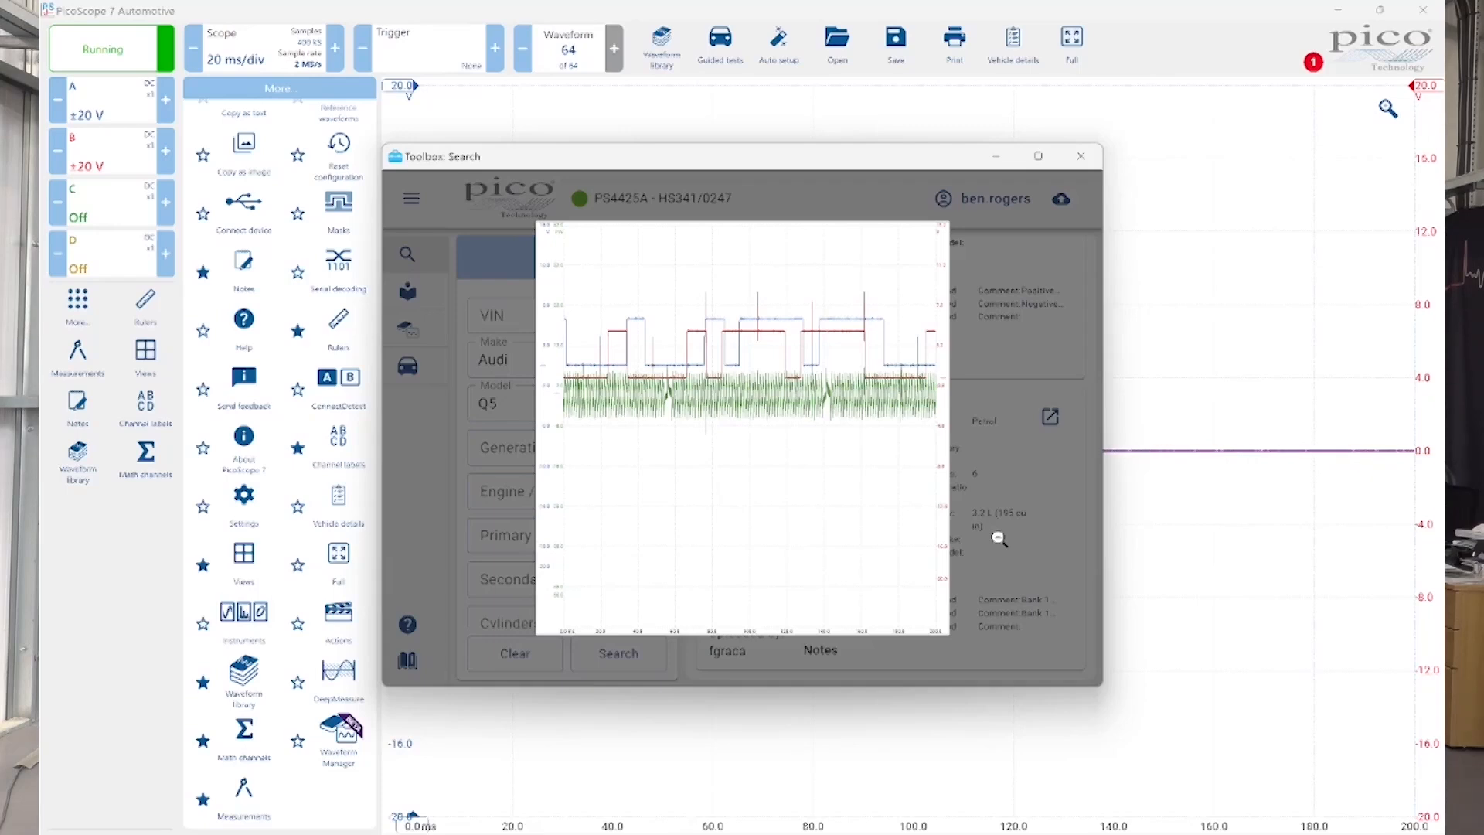
click(1000, 539)
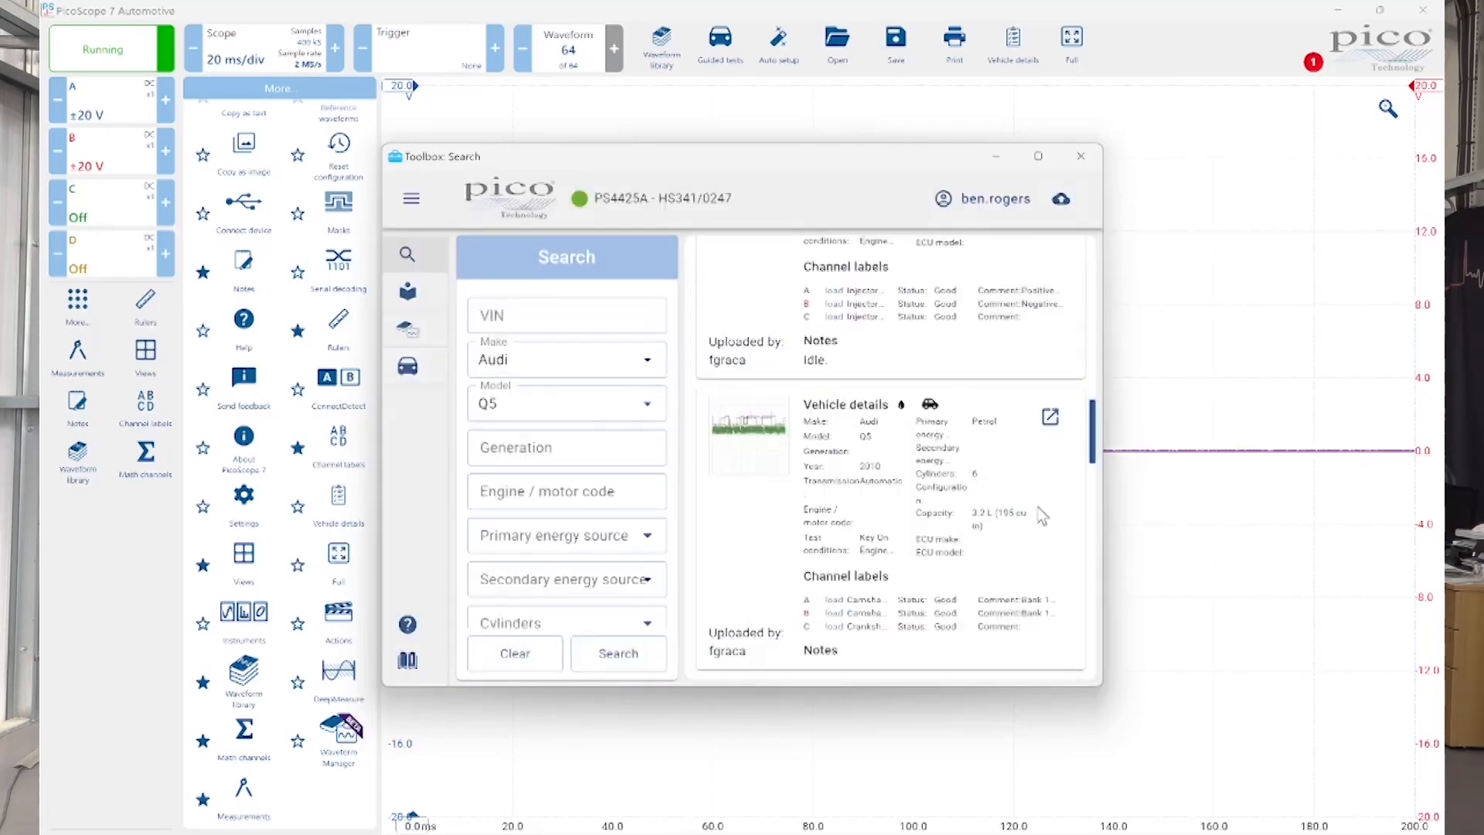
click(1051, 417)
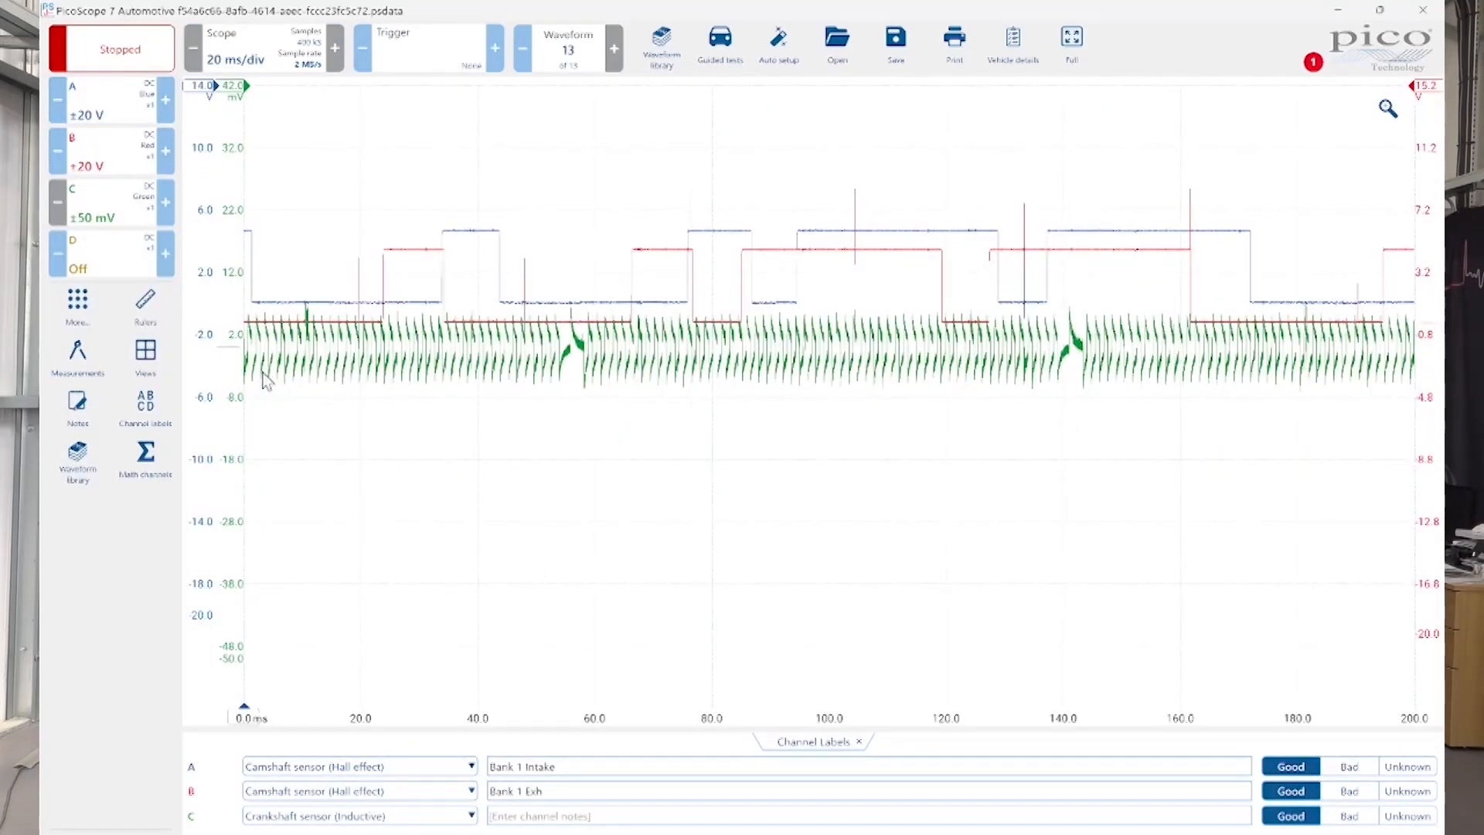
- Move channel C's trace down about 12 mV, below the camshaft traces, and review the capture's vehicle details
drag(233, 347, 234, 419)
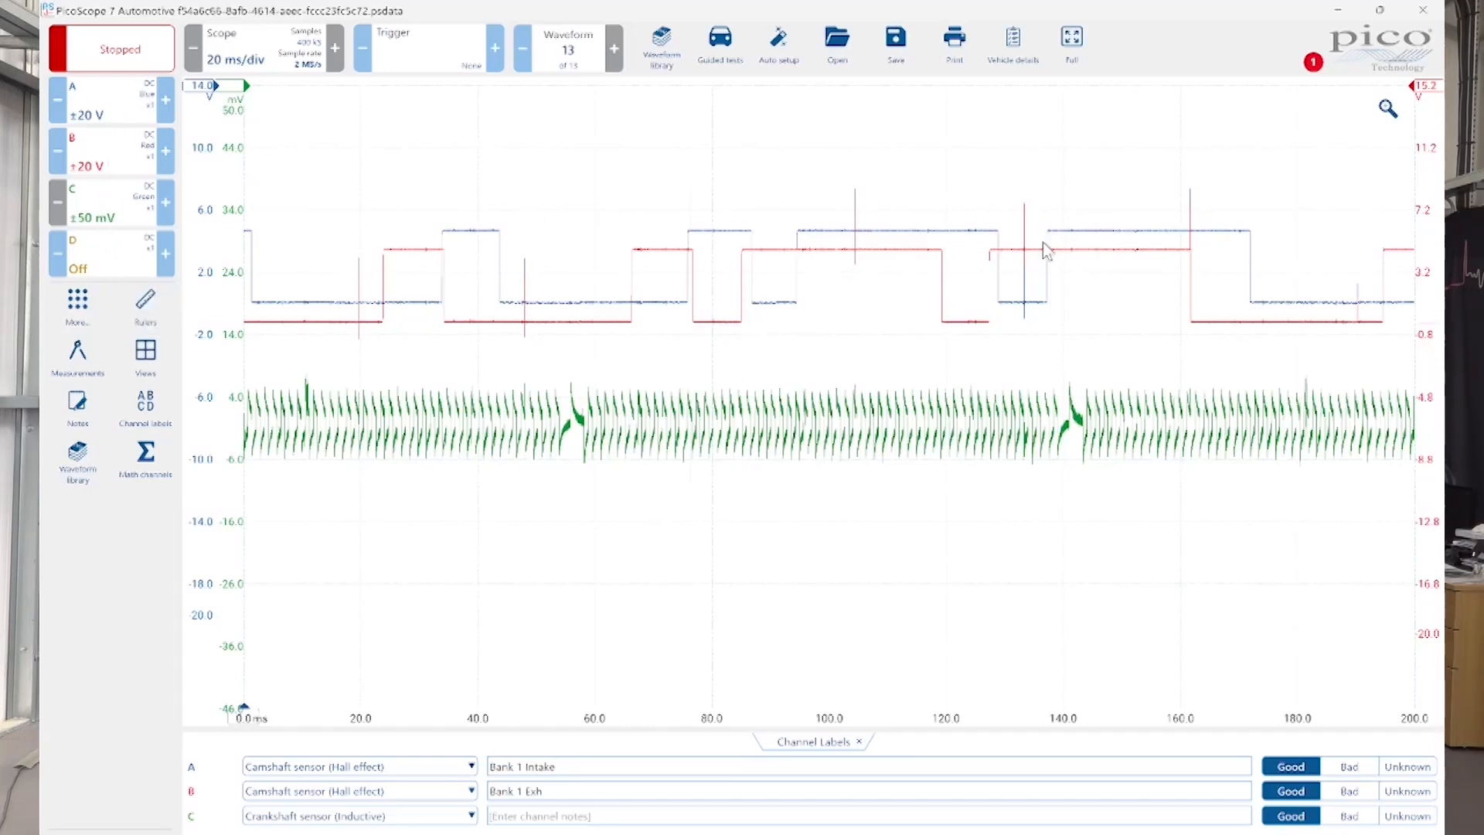
click(1018, 50)
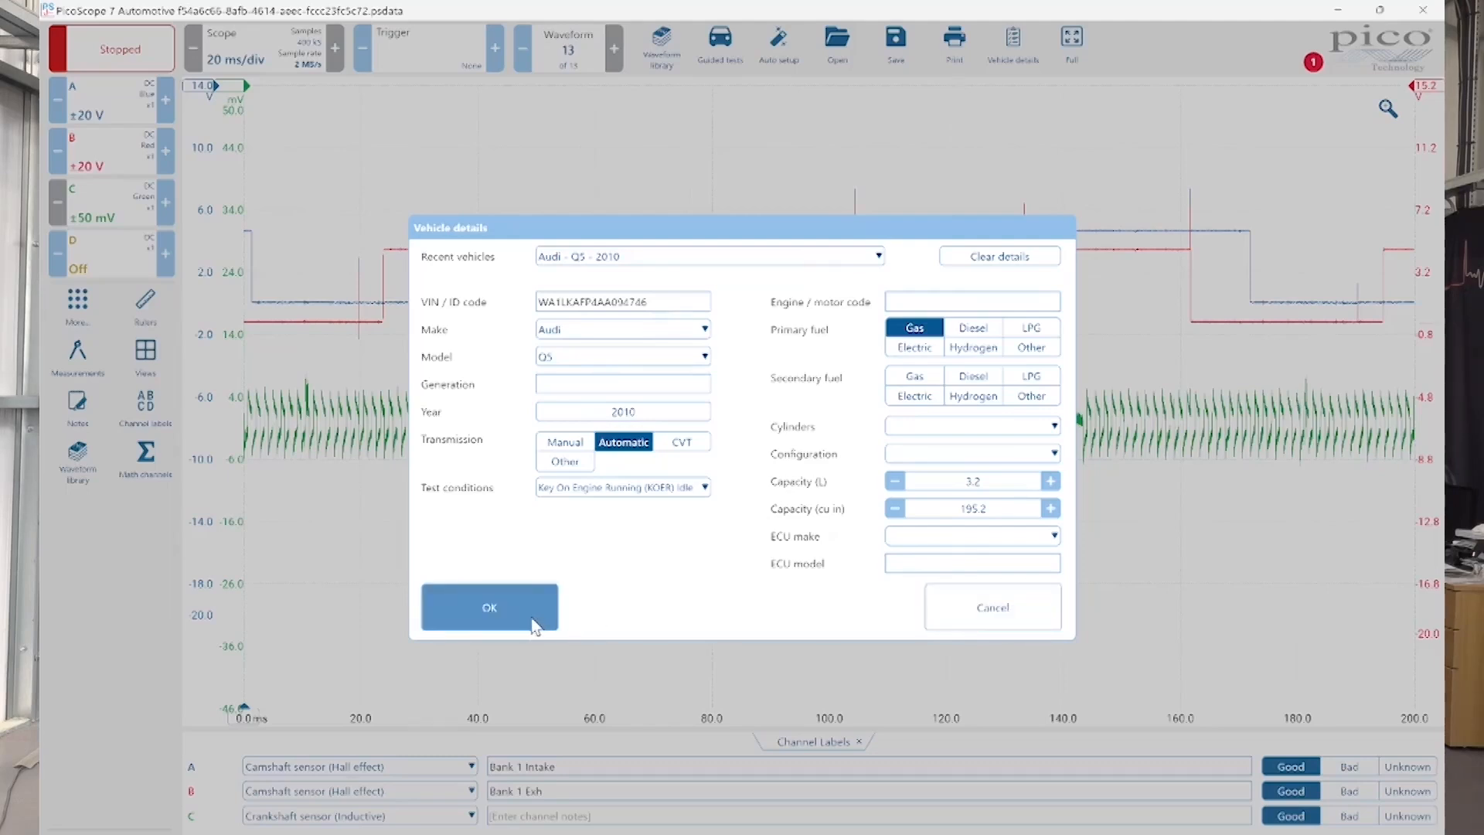
click(533, 626)
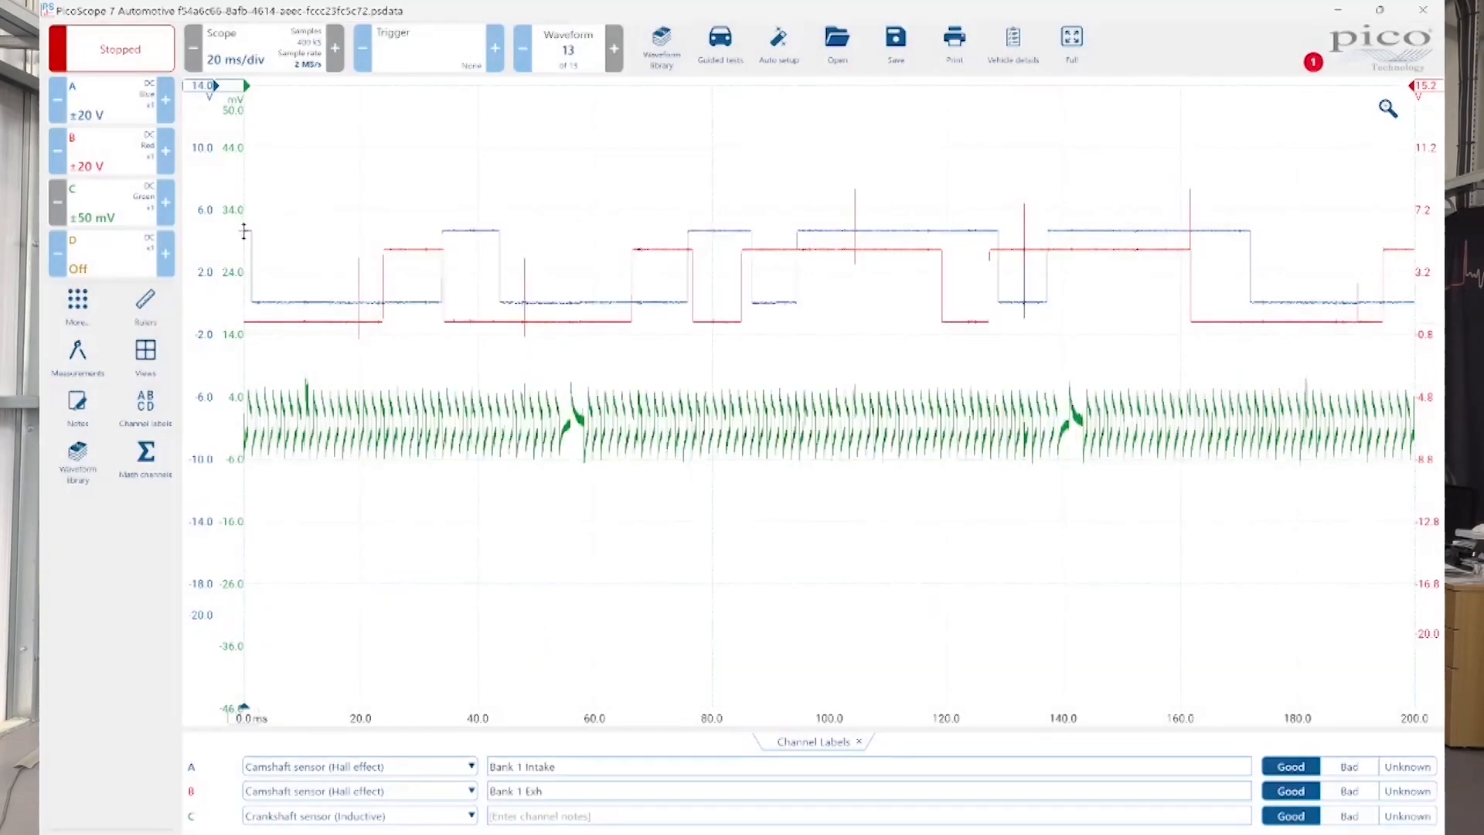
- Lower channel C's trace about 7 mV further and raise channel A's about 7 V above channel B to separate all three traces
drag(244, 231, 239, 256)
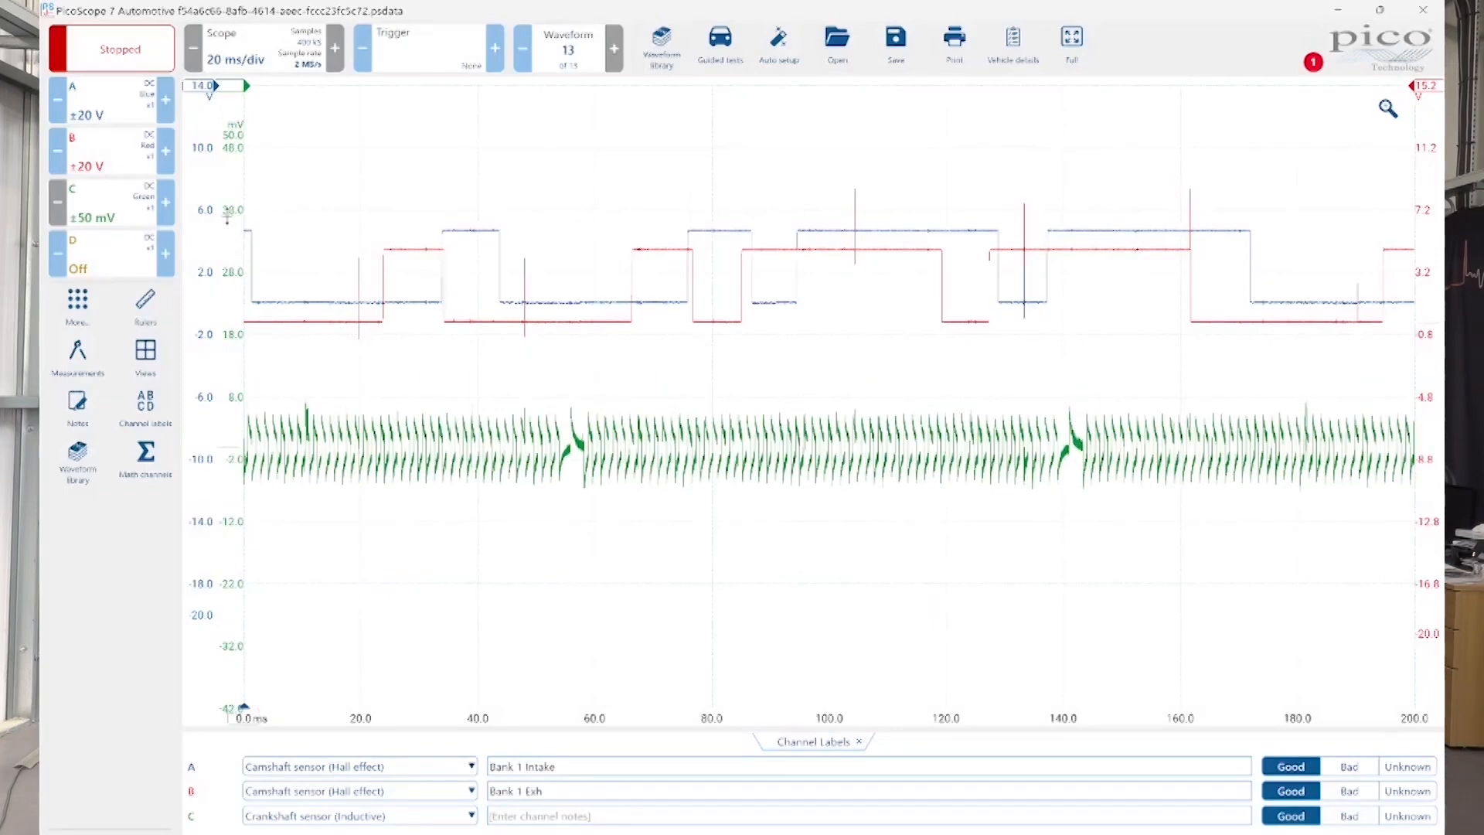
drag(232, 151, 231, 170)
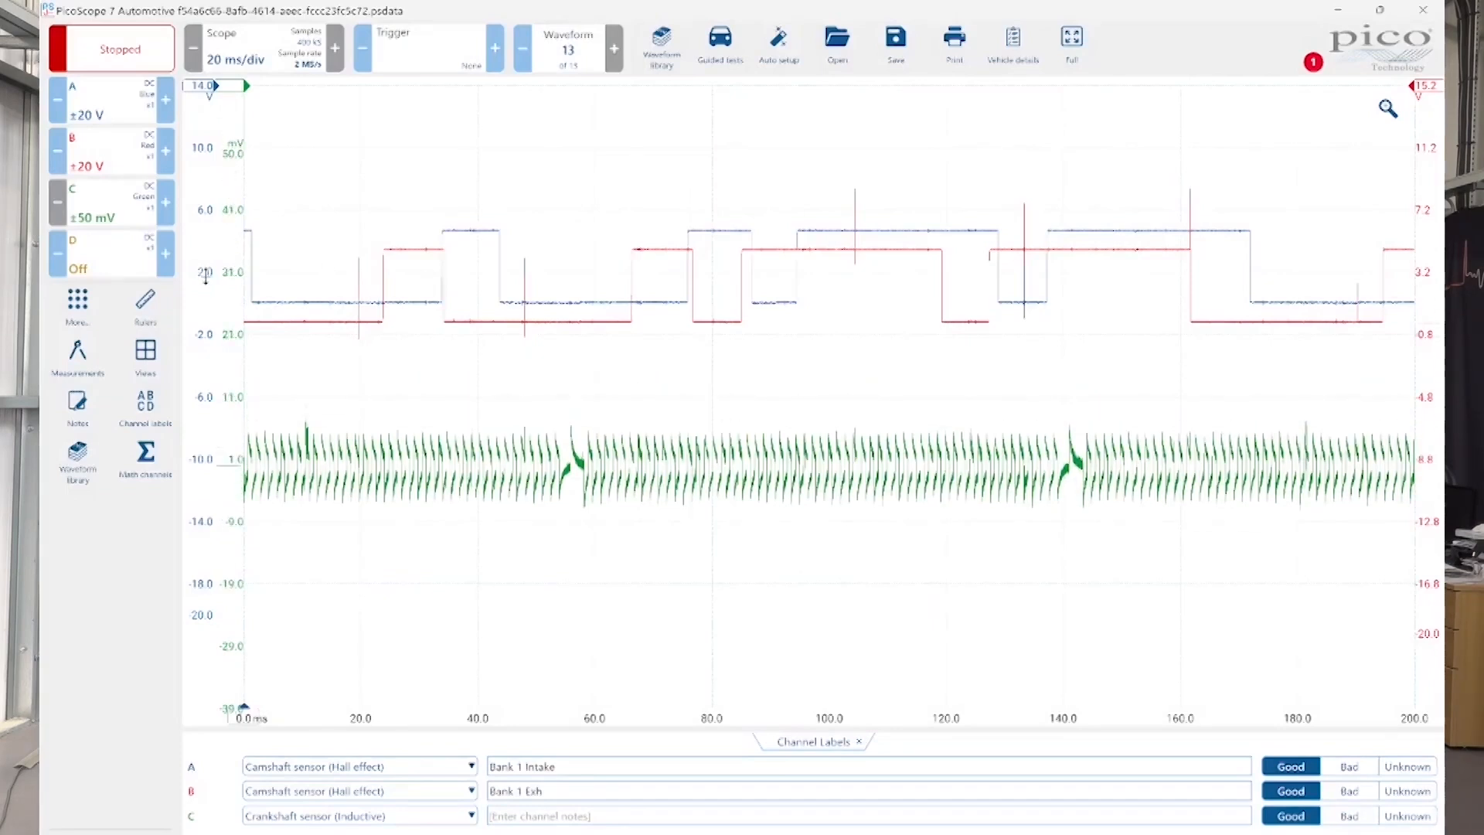
drag(201, 302, 210, 189)
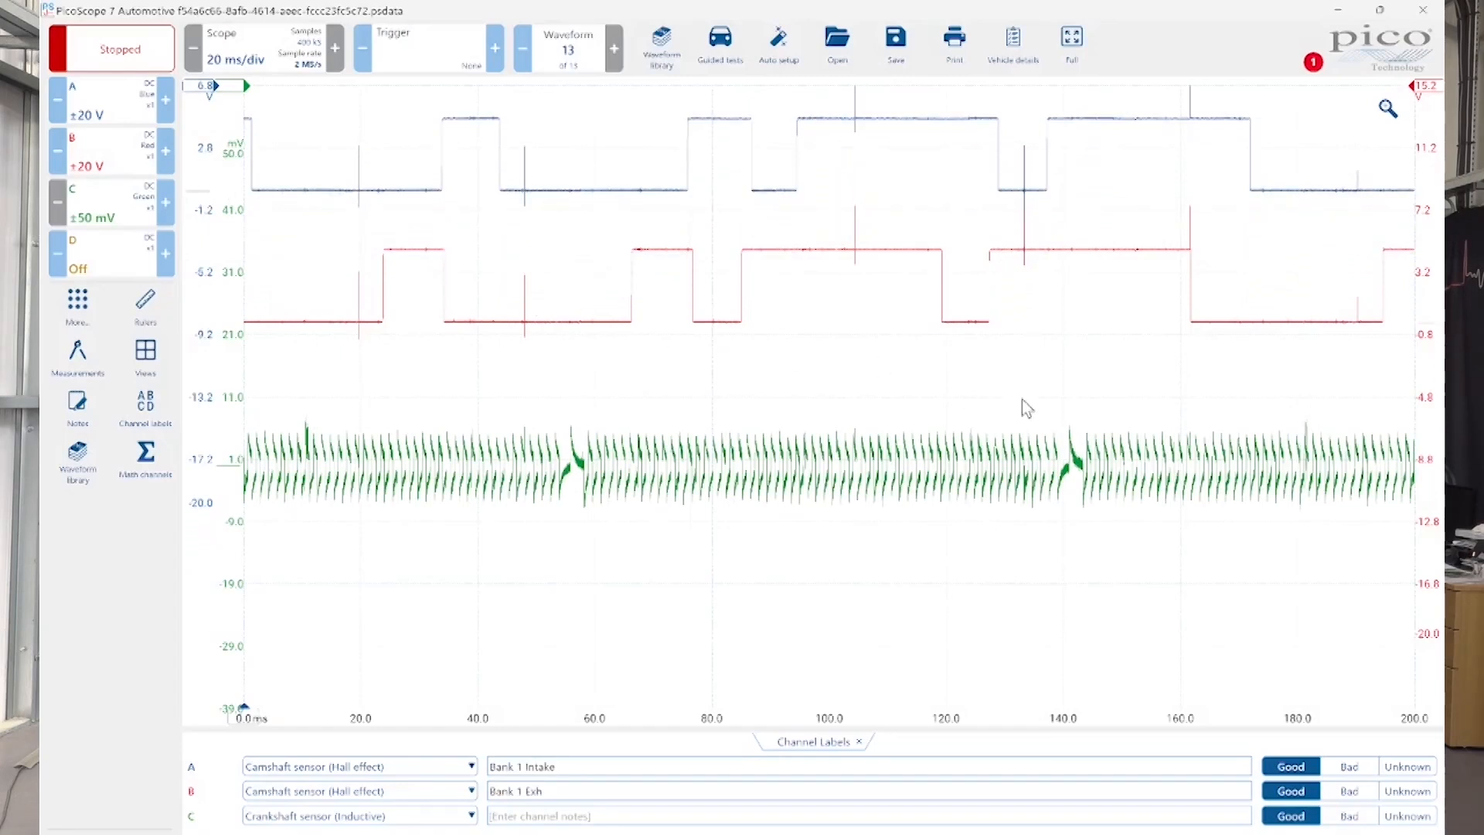